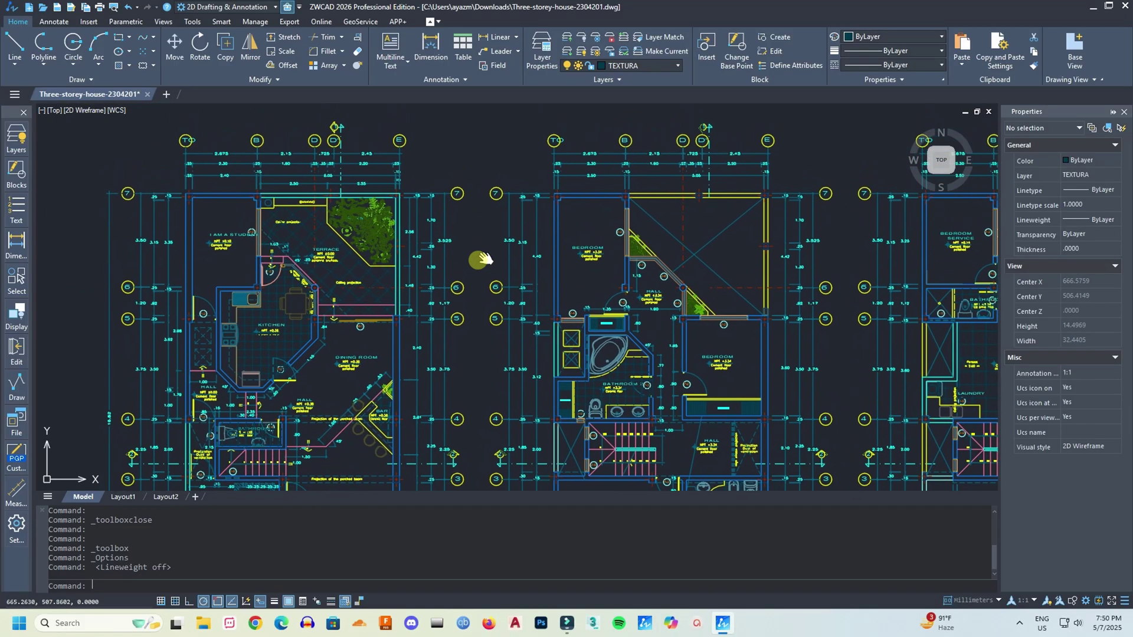
# Step: Scroll through the ZWCAD web page to browse its content
pyautogui.scroll(-3, 490, 332)
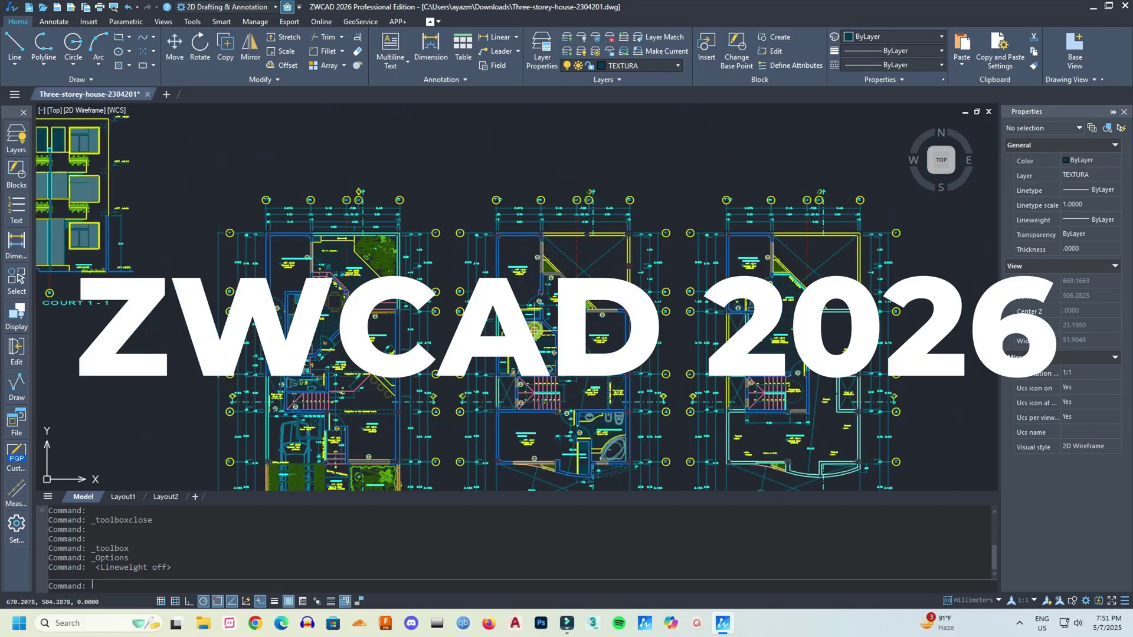
pyautogui.scroll(4, 490, 332)
pyautogui.scroll(-1, 490, 332)
pyautogui.scroll(-3, 593, 307)
pyautogui.scroll(3, 330, 259)
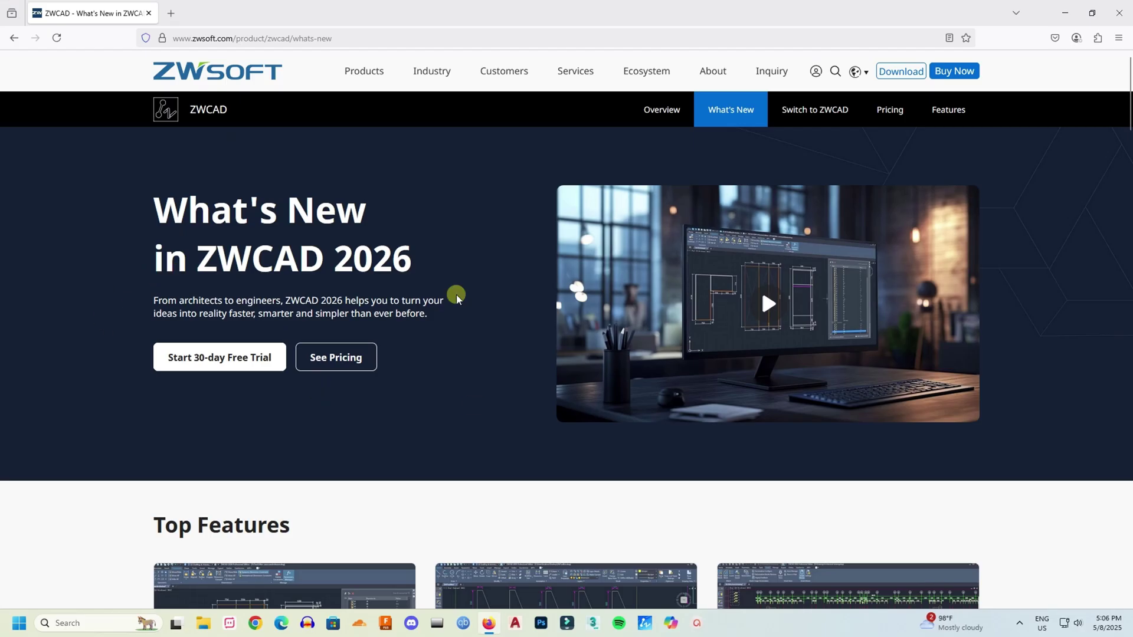
pyautogui.scroll(-4, 480, 255)
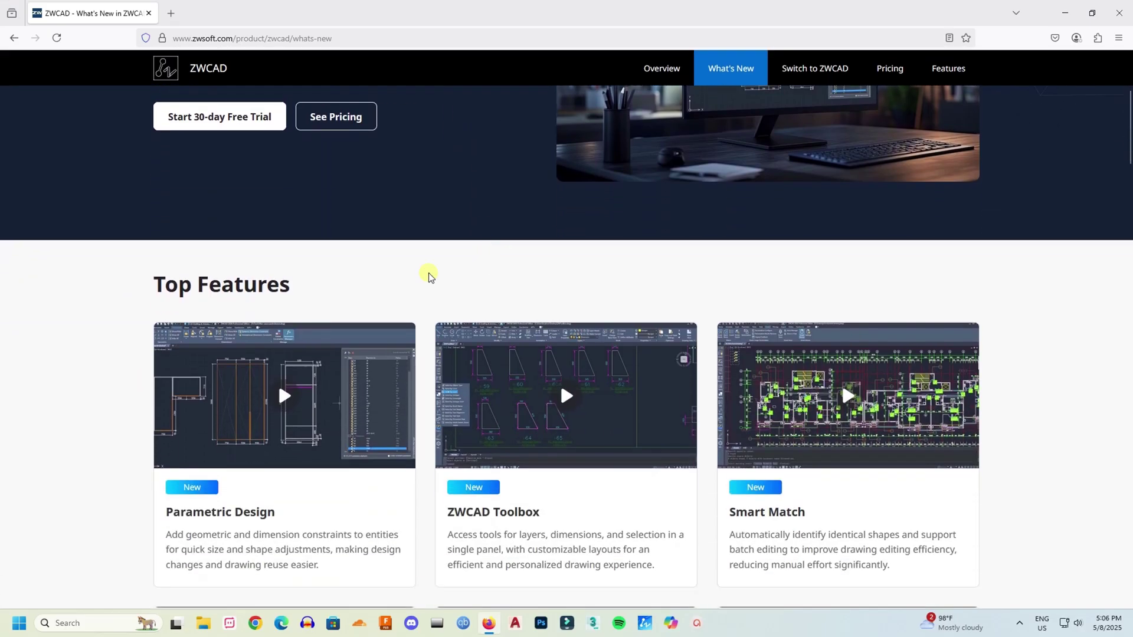
pyautogui.scroll(-6, 1006, 466)
pyautogui.scroll(-8, 1009, 467)
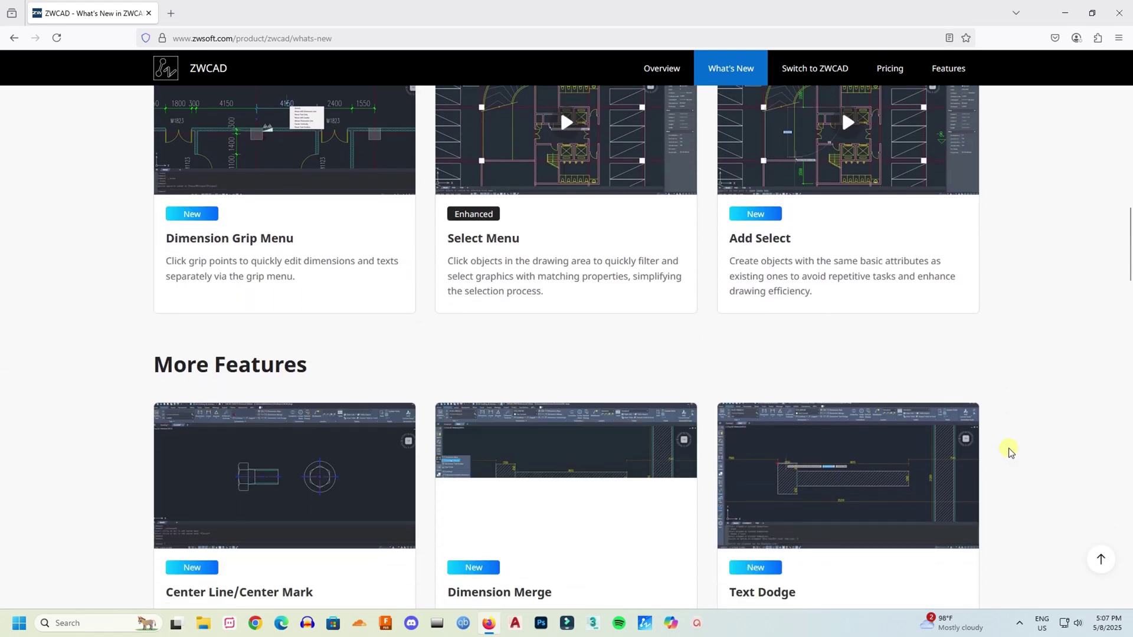
pyautogui.scroll(-3, 1007, 460)
# Step: View the ZWCAD pricing page and highlight the Standard $899 and Professional $1,399 prices
pyautogui.click(890, 68)
pyautogui.moveTo(159, 411); pyautogui.dragTo(291, 409)
pyautogui.moveTo(441, 409); pyautogui.dragTo(559, 399)
pyautogui.click(198, 352)
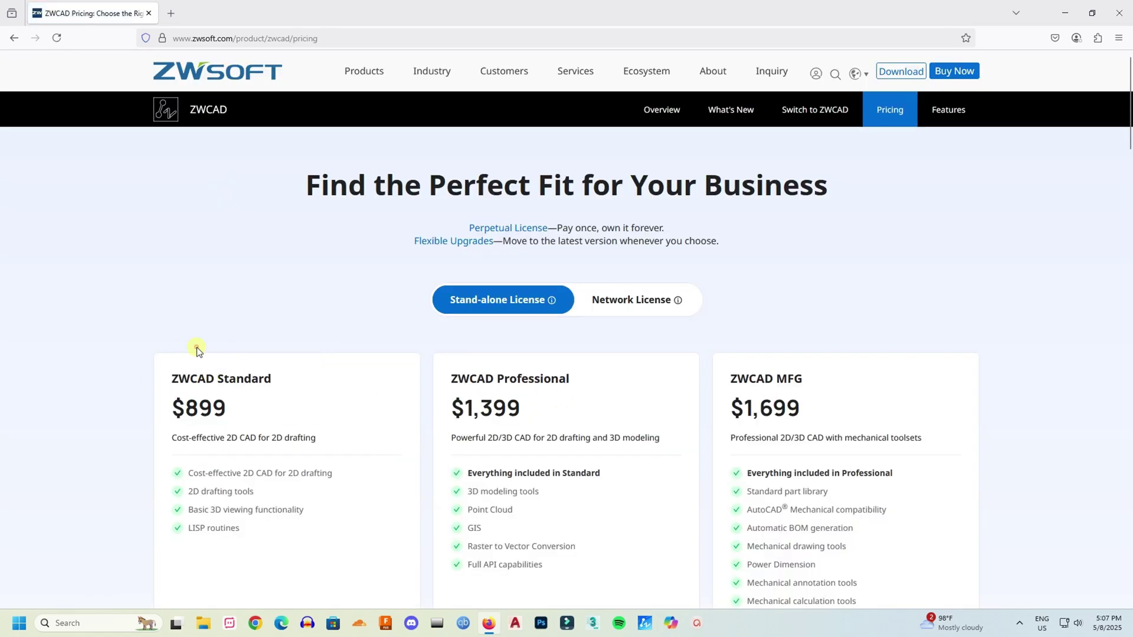
pyautogui.scroll(-2, 565, 385)
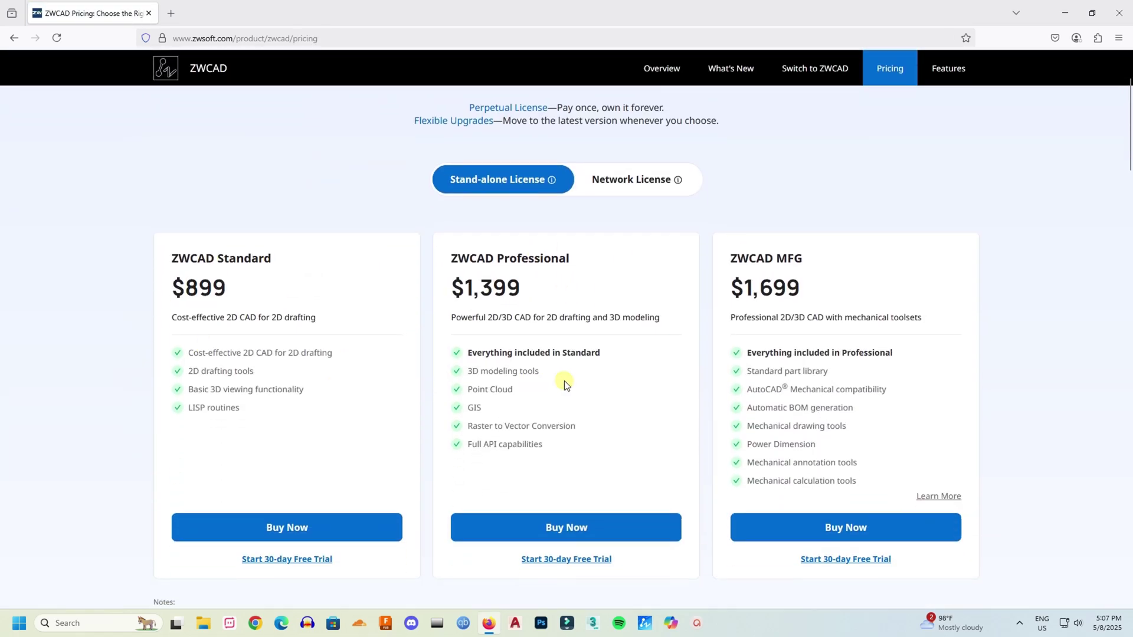
pyautogui.scroll(2, 273, 261)
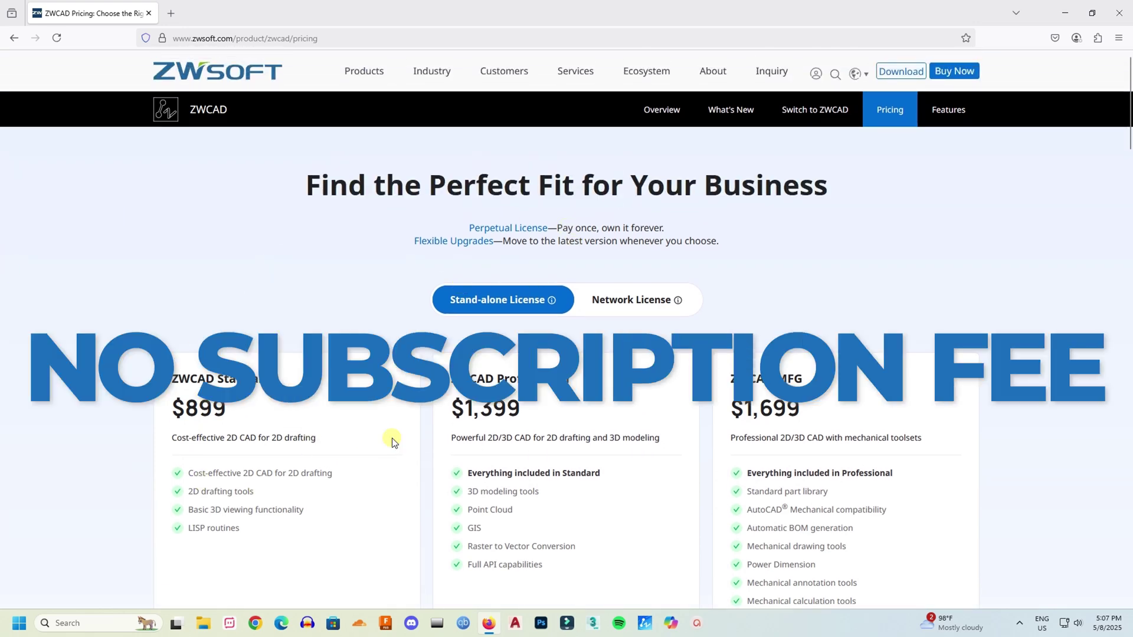
pyautogui.scroll(-3, 388, 423)
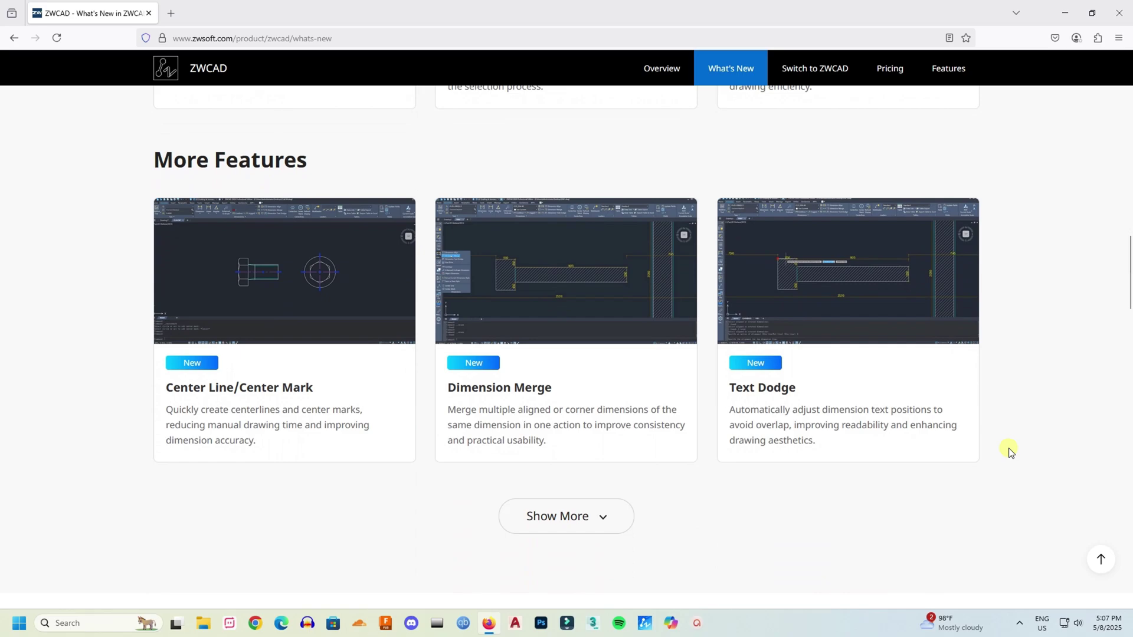
pyautogui.scroll(-2, 1008, 448)
pyautogui.scroll(4, 1008, 448)
pyautogui.scroll(15, 1008, 448)
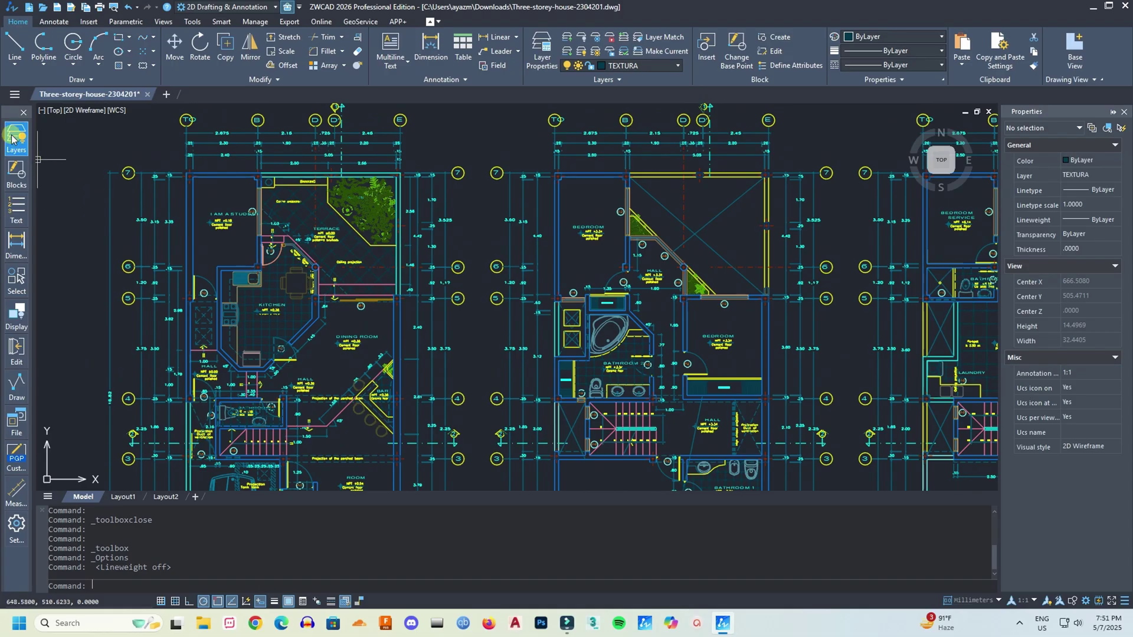
# Step: Preview the Toolbox's layer, block, dimension, selection, display and editing tool groups
pyautogui.click(7, 149)
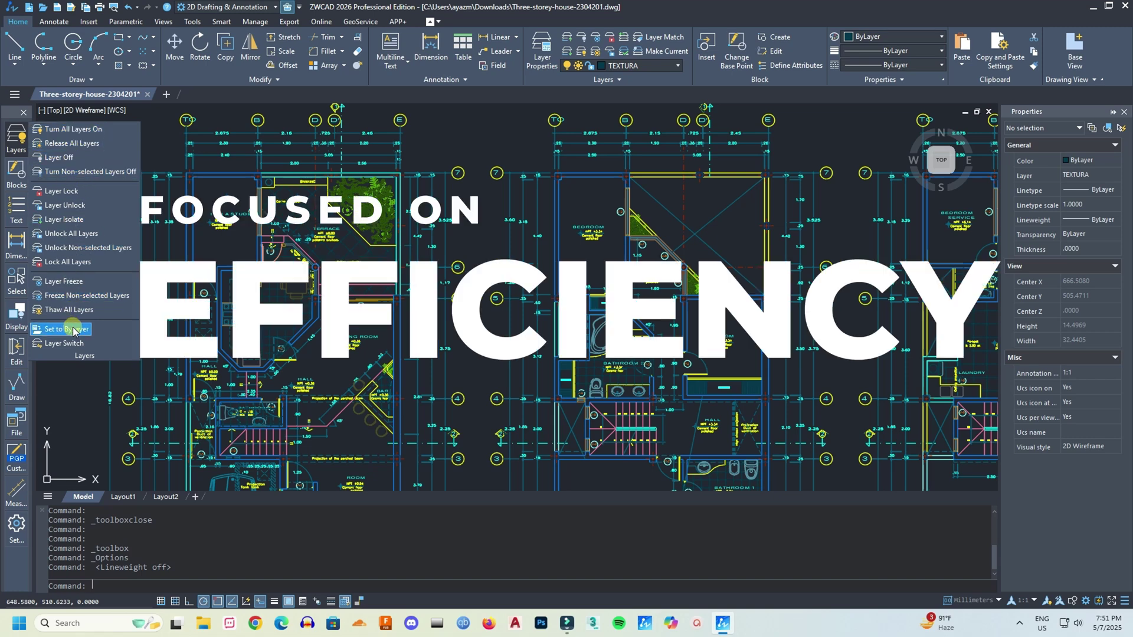
pyautogui.click(16, 173)
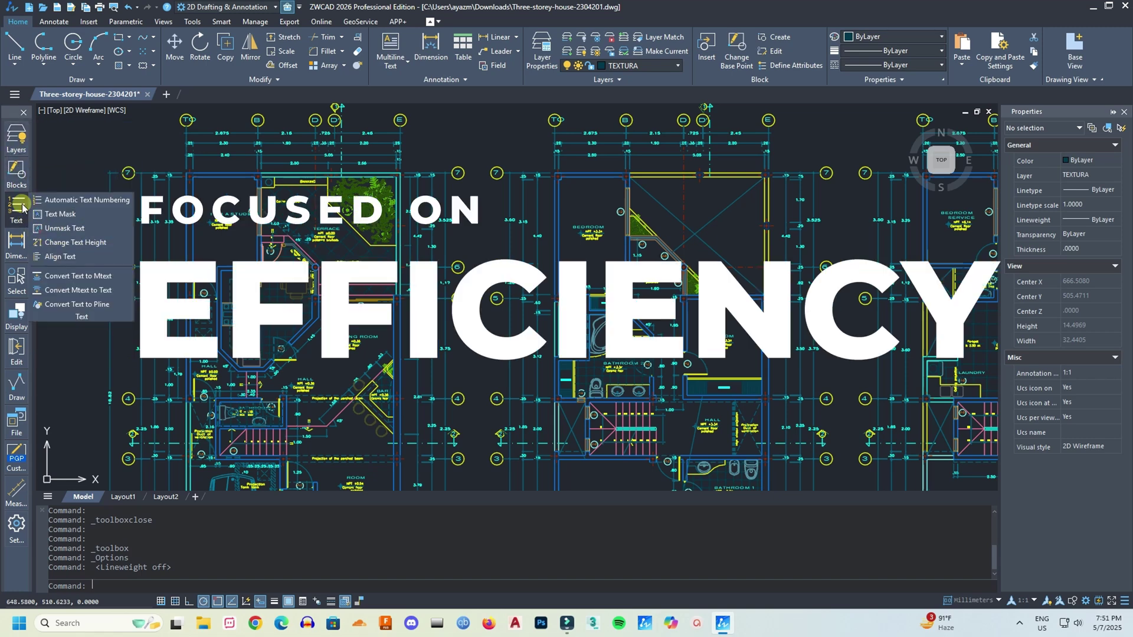
pyautogui.click(15, 248)
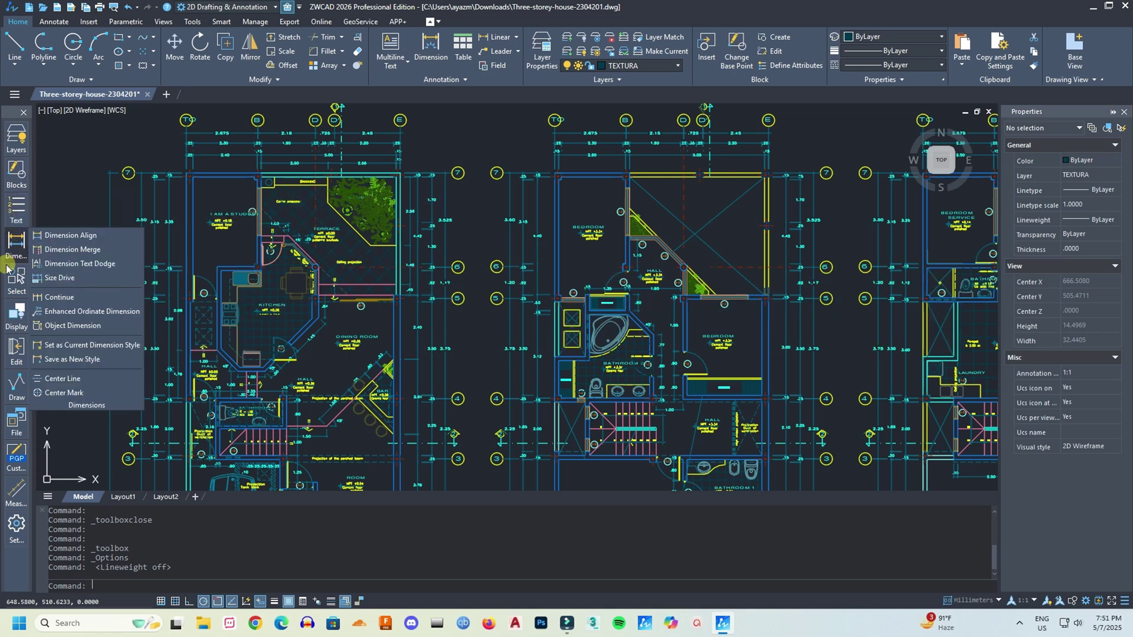
pyautogui.click(9, 269)
pyautogui.click(16, 311)
pyautogui.click(16, 348)
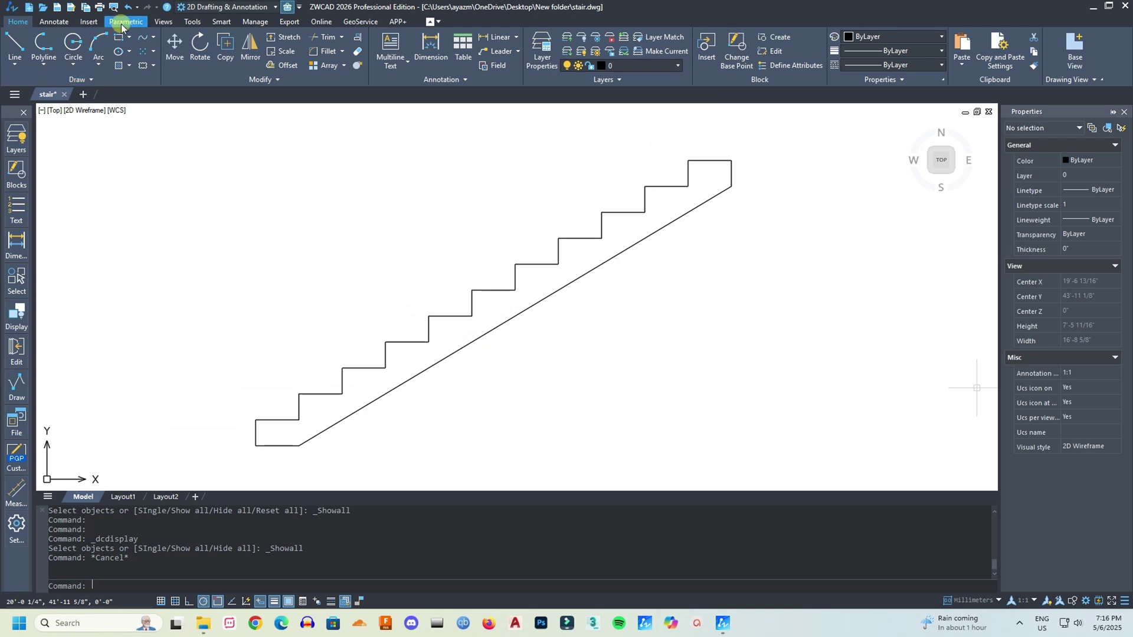
# Step: Auto Constrain the whole stair from the Parametric tab, applying 49 constraints to 25 objects
pyautogui.click(124, 23)
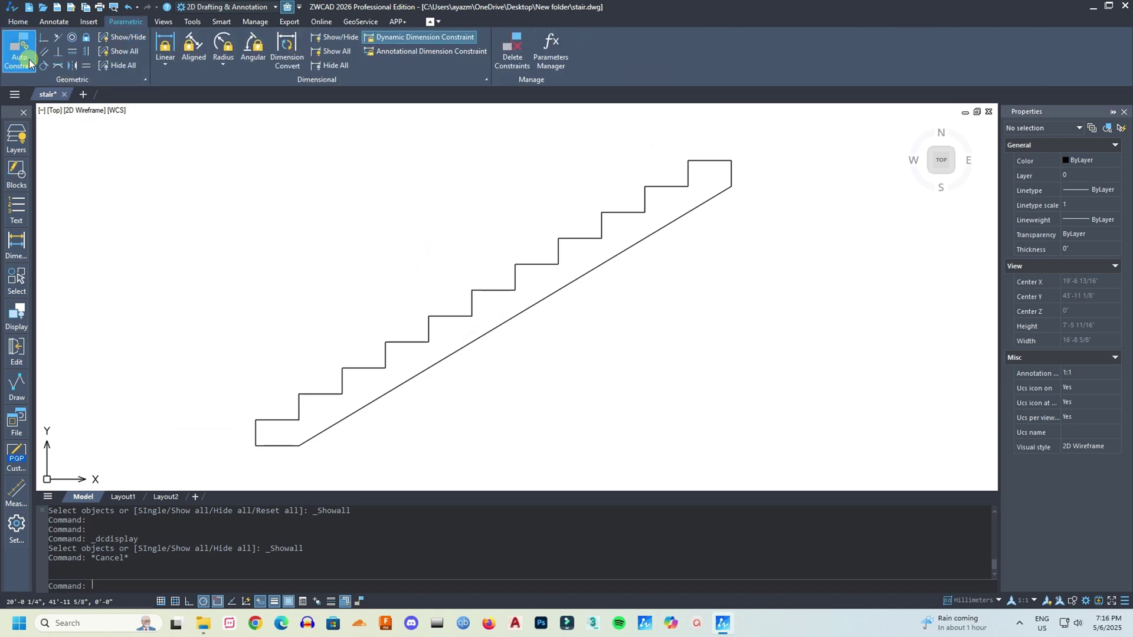
pyautogui.click(19, 64)
pyautogui.scroll(-2, 350, 283)
pyautogui.click(185, 184)
pyautogui.click(703, 436)
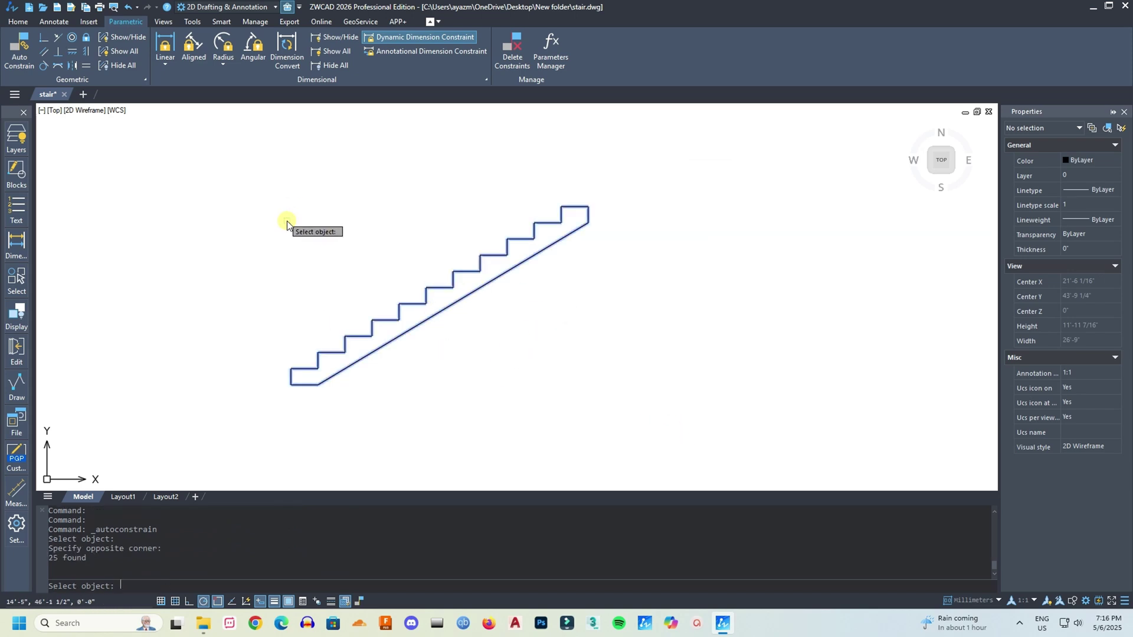
pyautogui.press('Return')
# Step: Hide all the geometric constraint markers on the stair profile
pyautogui.scroll(2, 357, 275)
pyautogui.scroll(-2, 357, 275)
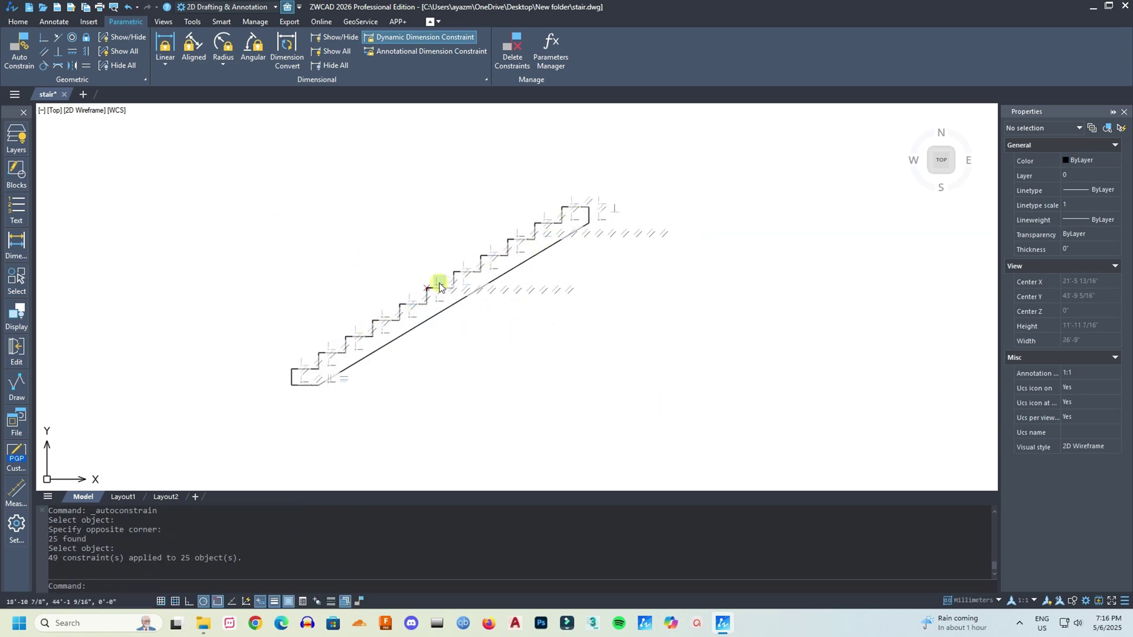
pyautogui.scroll(2, 390, 327)
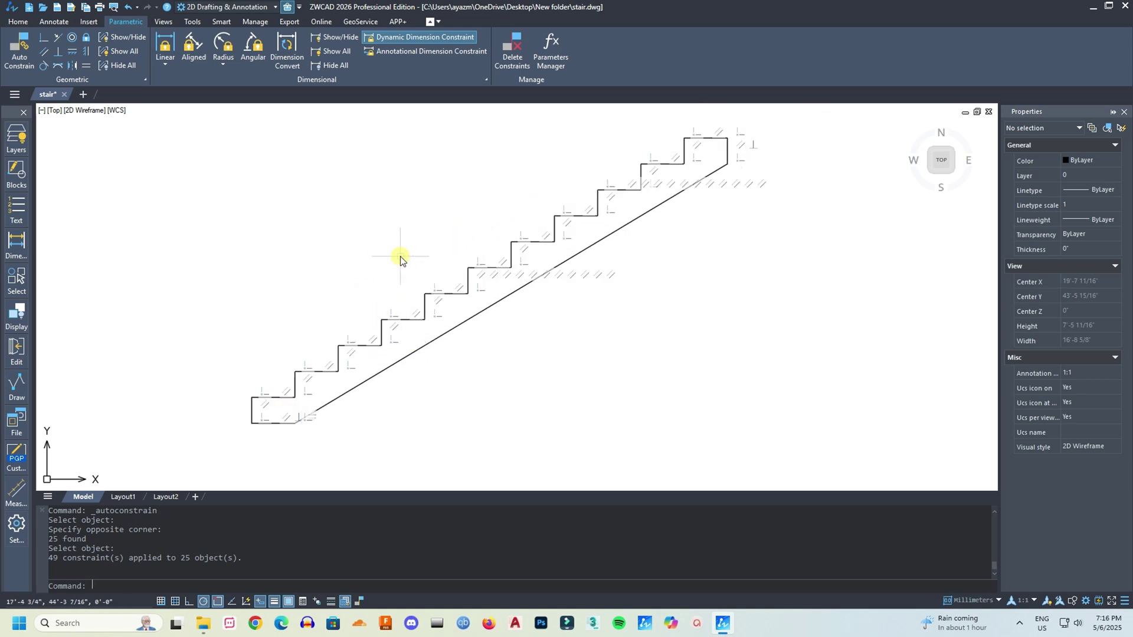
pyautogui.click(123, 66)
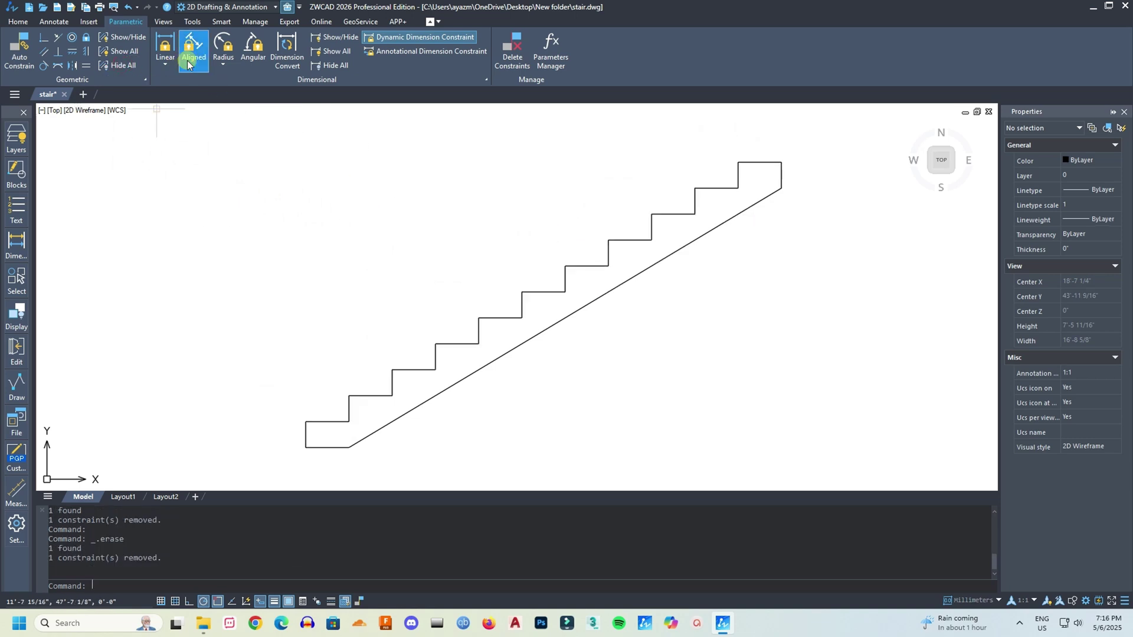
# Step: Add a vertical linear constraint of 6 on the first riser and name it 'riser'
pyautogui.click(160, 46)
pyautogui.click(306, 448)
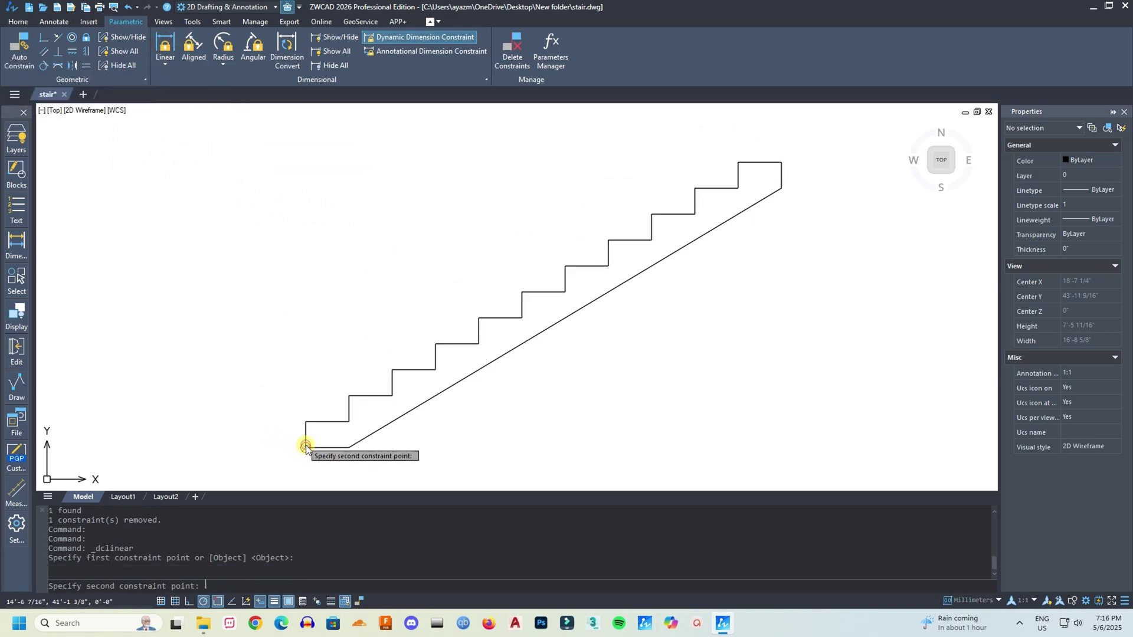
pyautogui.click(306, 422)
pyautogui.click(246, 440)
pyautogui.press('Return')
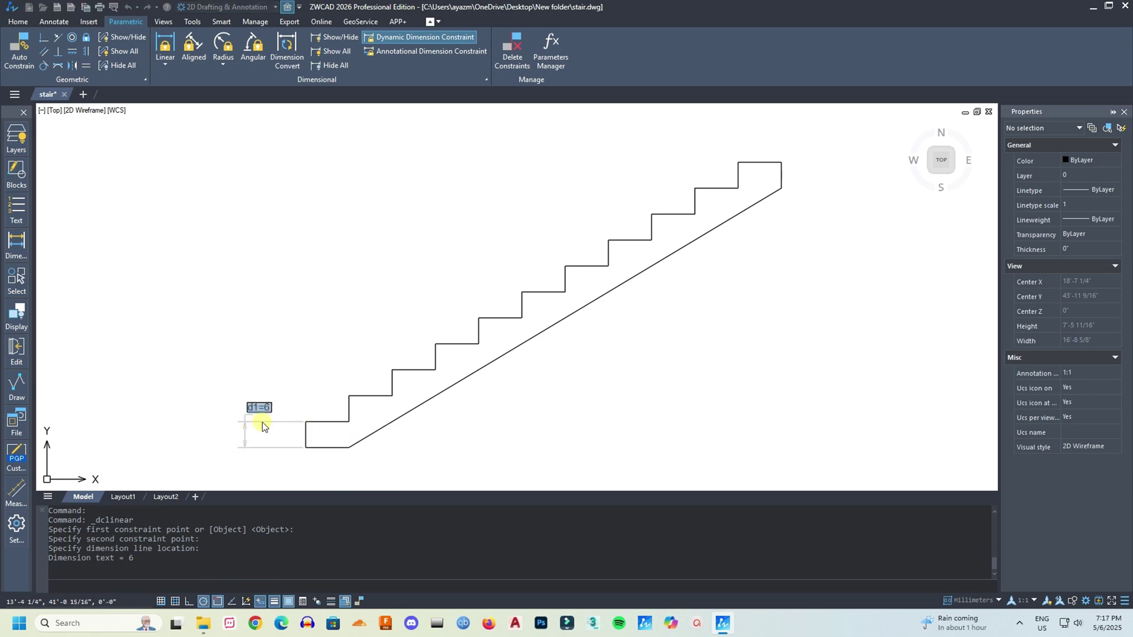
pyautogui.scroll(2, 271, 426)
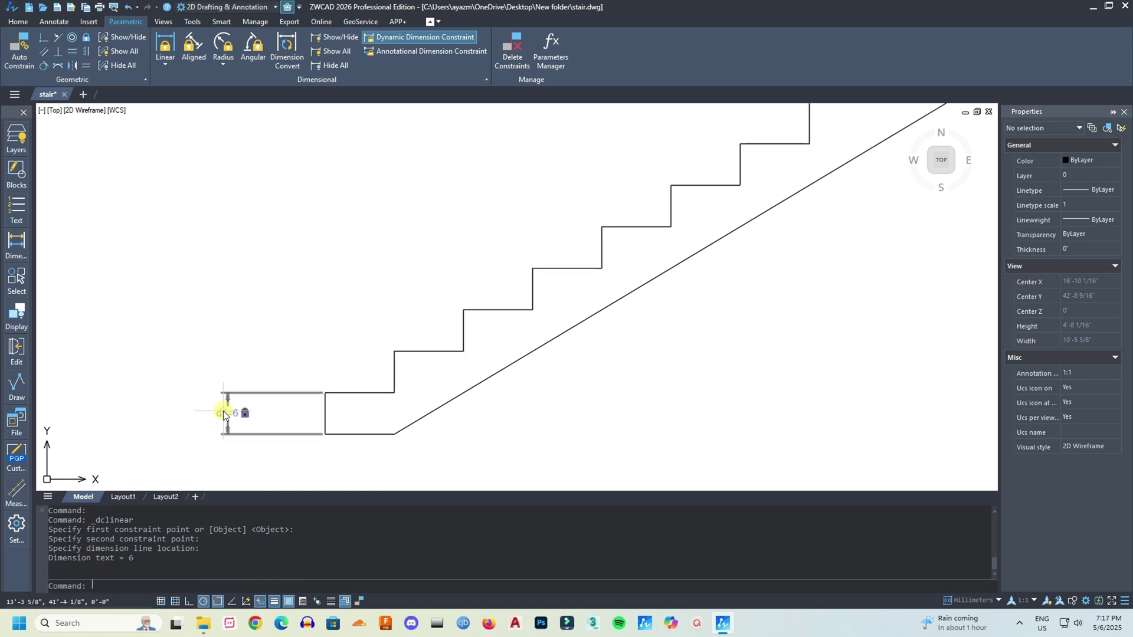
pyautogui.doubleClick(225, 415)
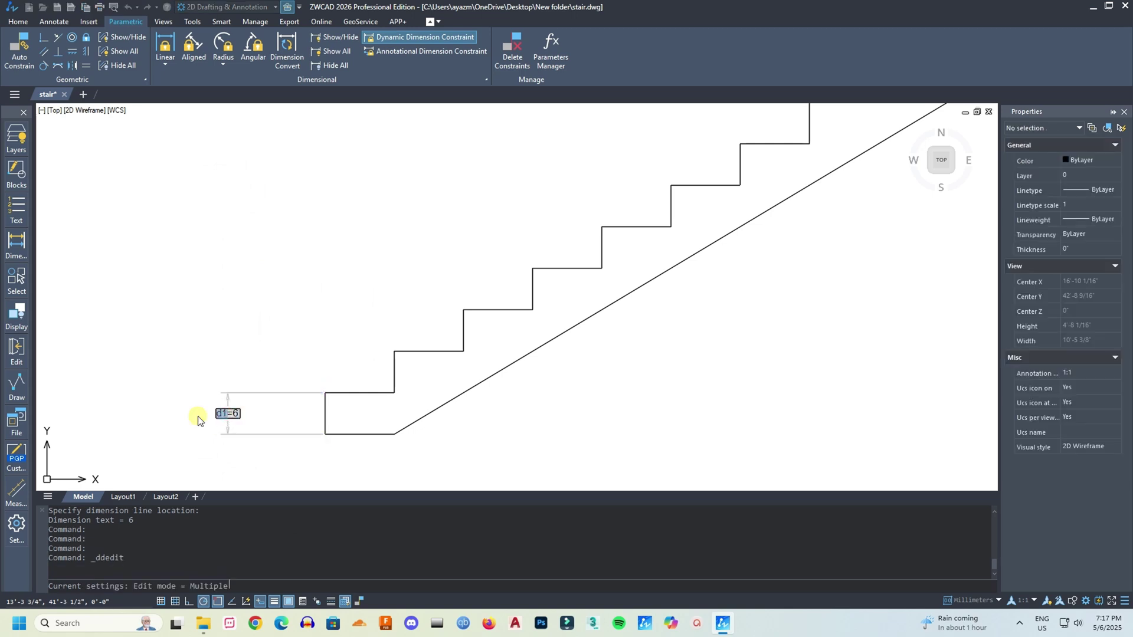
pyautogui.write('riser')
pyautogui.click(272, 320)
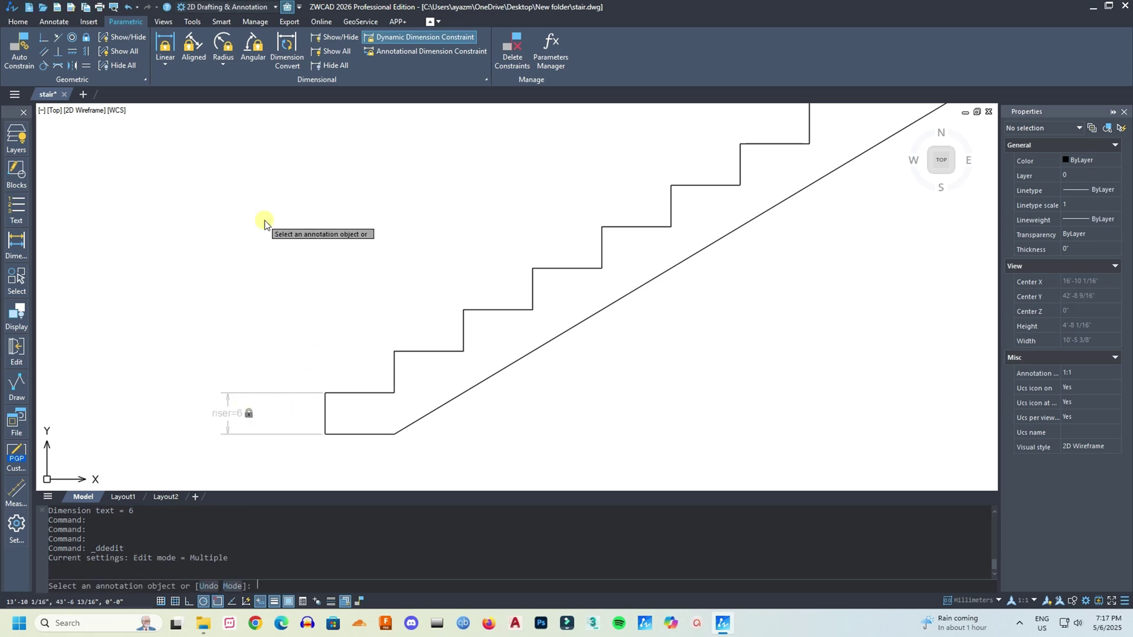
# Step: Add a horizontal linear constraint of 10 on the first tread and name it 'thread'
pyautogui.click(166, 49)
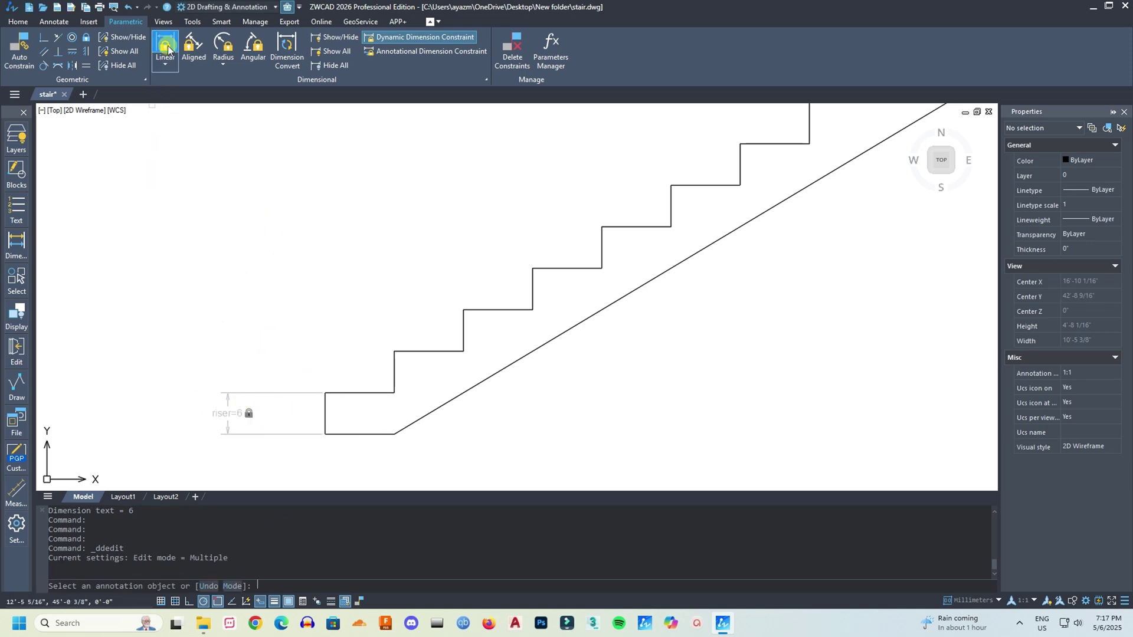
pyautogui.click(325, 394)
pyautogui.click(393, 393)
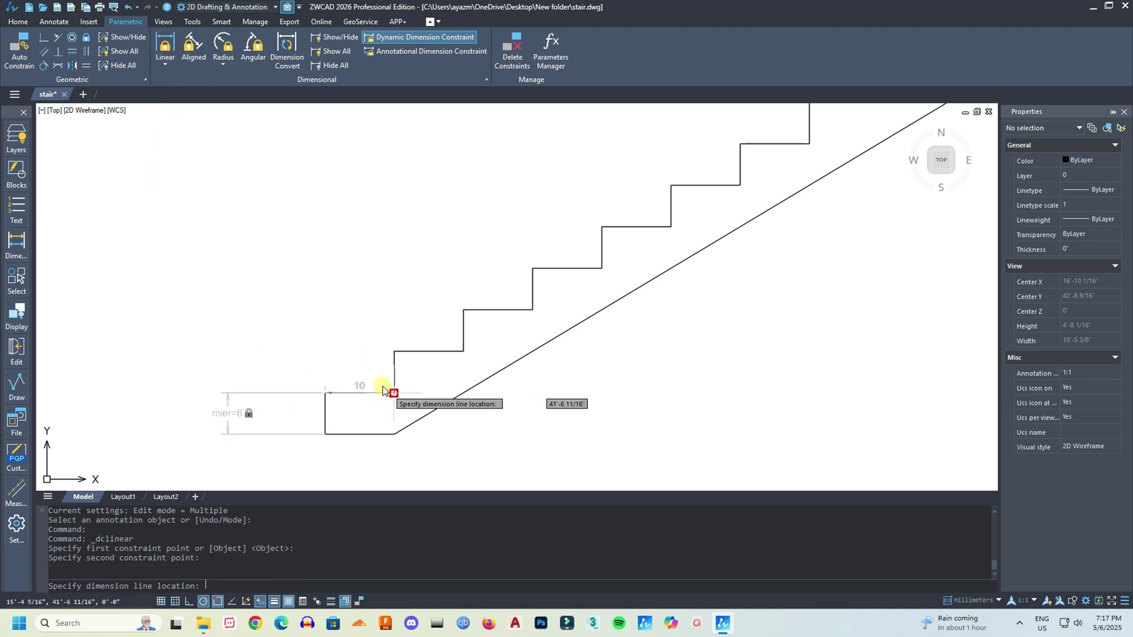
pyautogui.click(367, 316)
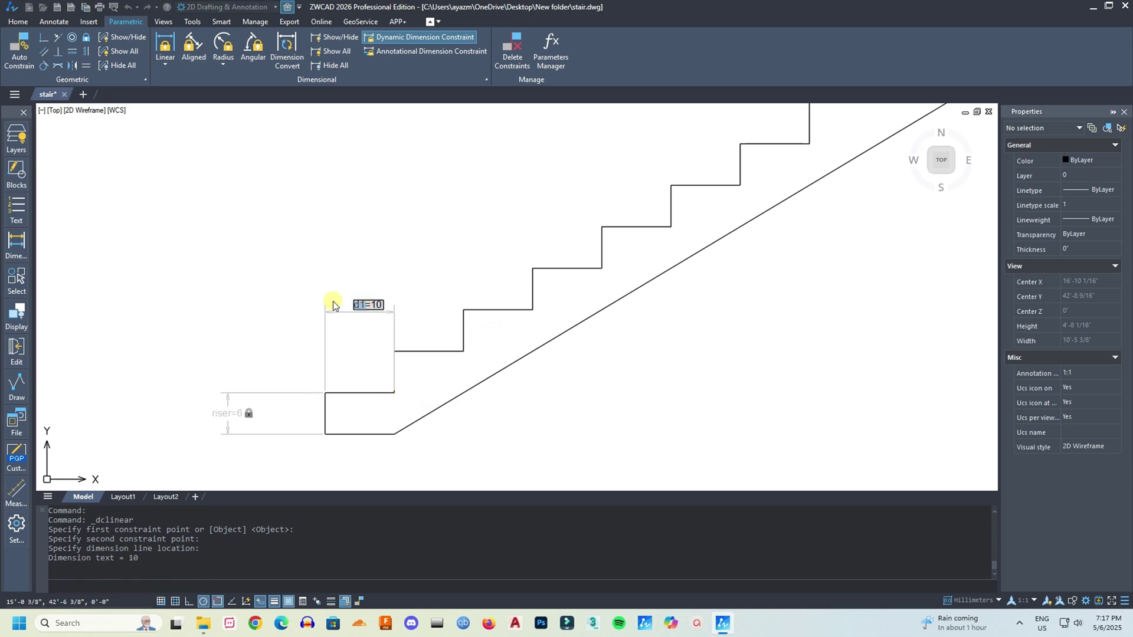
pyautogui.write('thread')
pyautogui.press('Return')
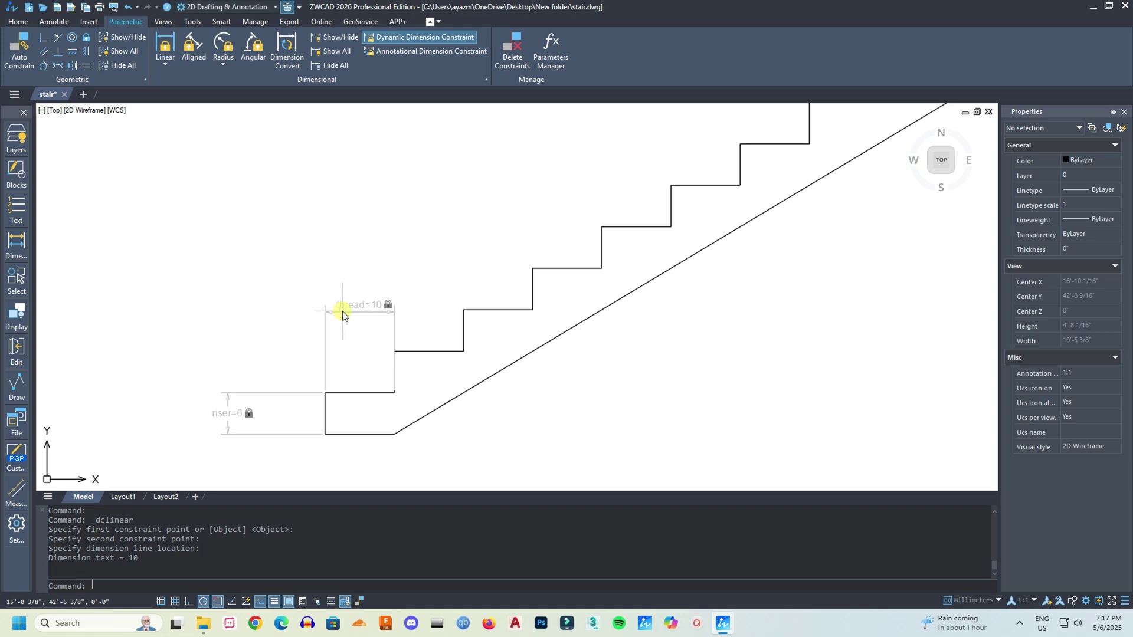
pyautogui.scroll(-2, 337, 395)
pyautogui.scroll(-2, 337, 395)
pyautogui.scroll(2, 371, 379)
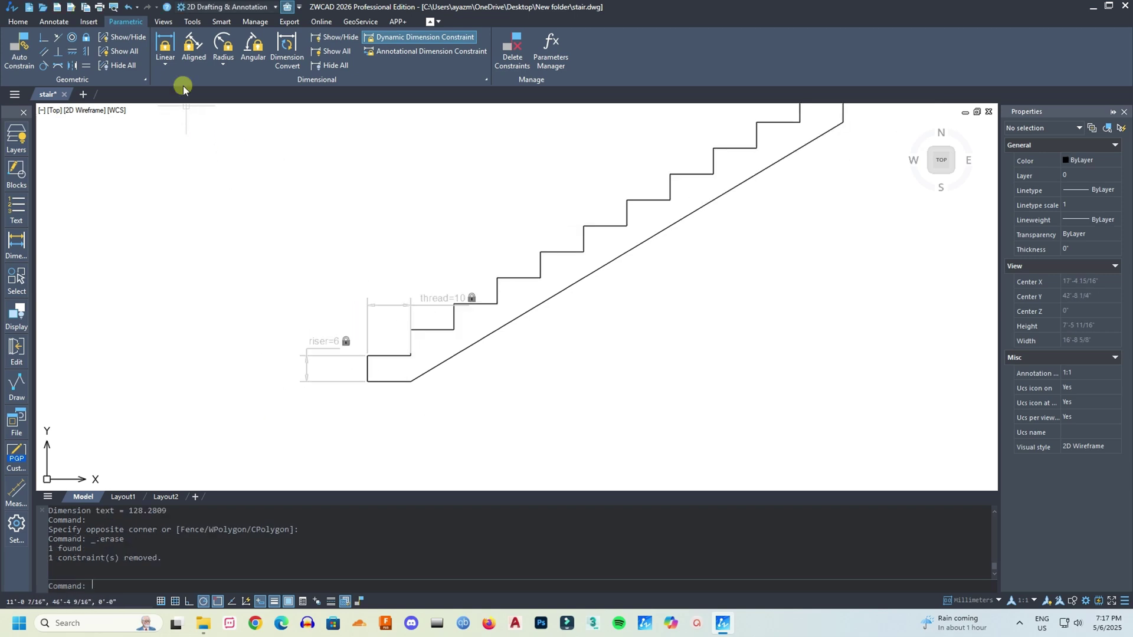
# Step: Add a 110 linear reference dimension spanning the staircase width above the stair
pyautogui.click(166, 41)
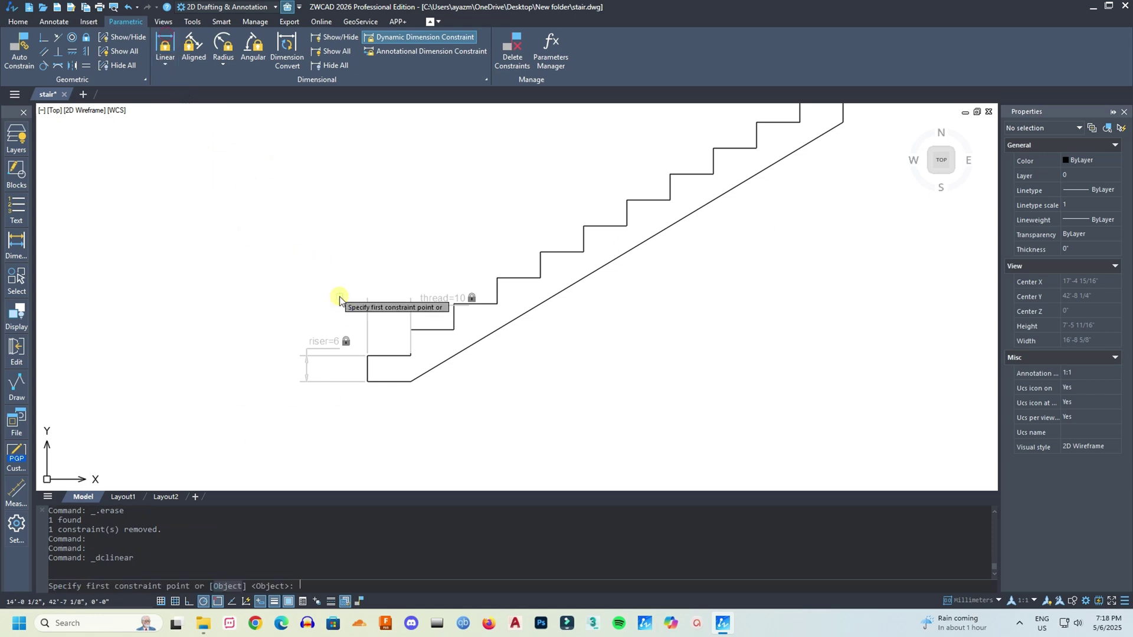
pyautogui.click(367, 370)
pyautogui.scroll(-2, 367, 370)
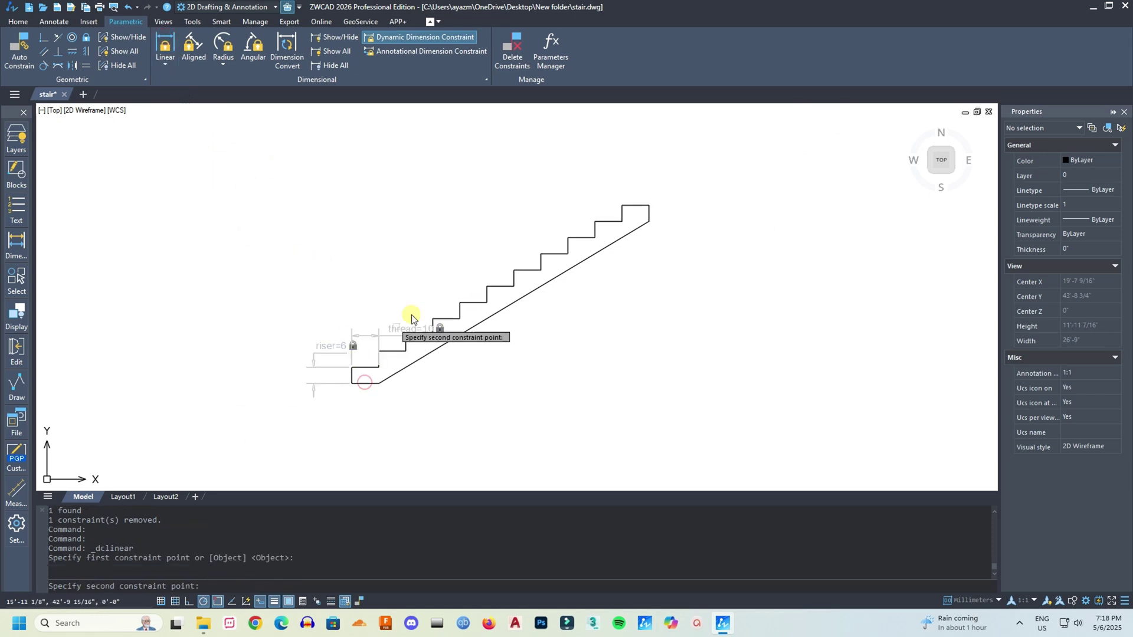
pyautogui.click(647, 222)
pyautogui.click(624, 142)
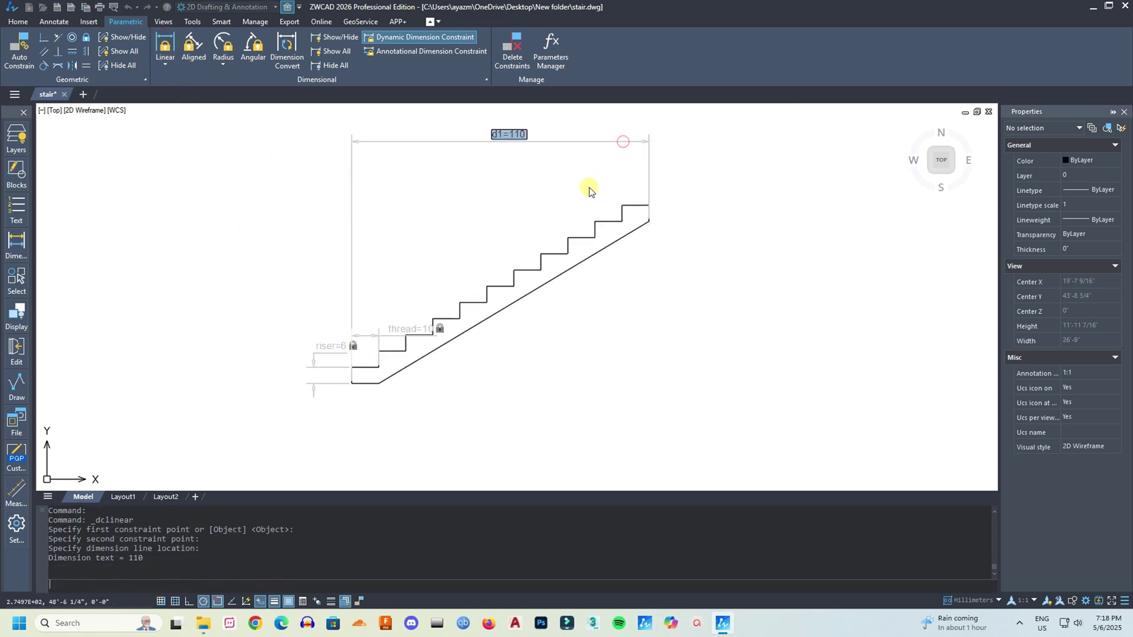
pyautogui.press('Return')
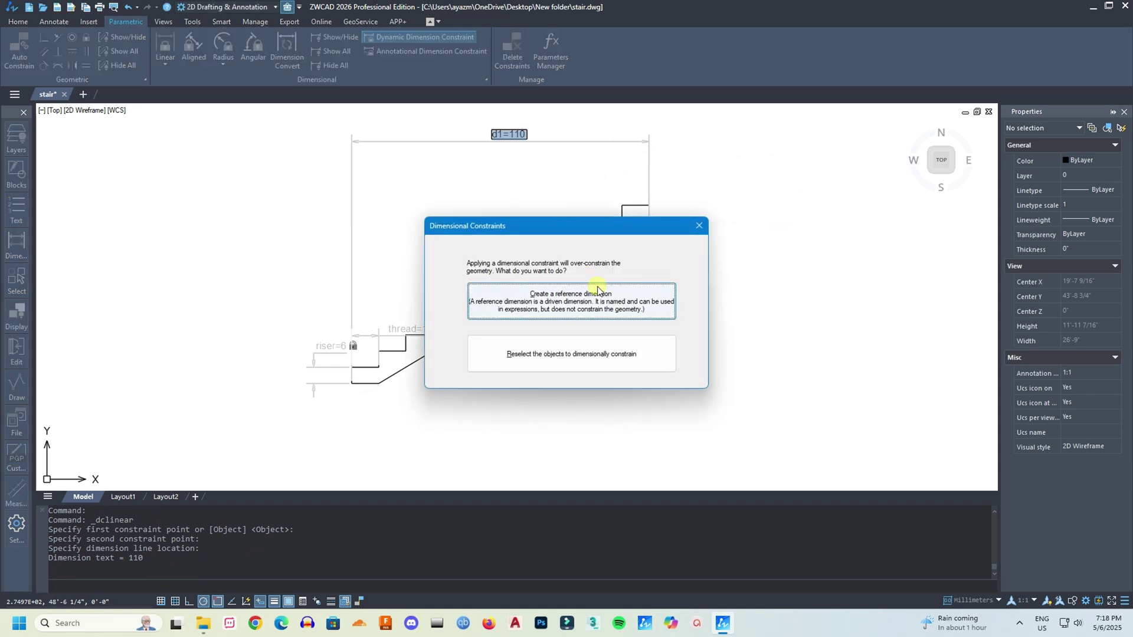
pyautogui.click(598, 297)
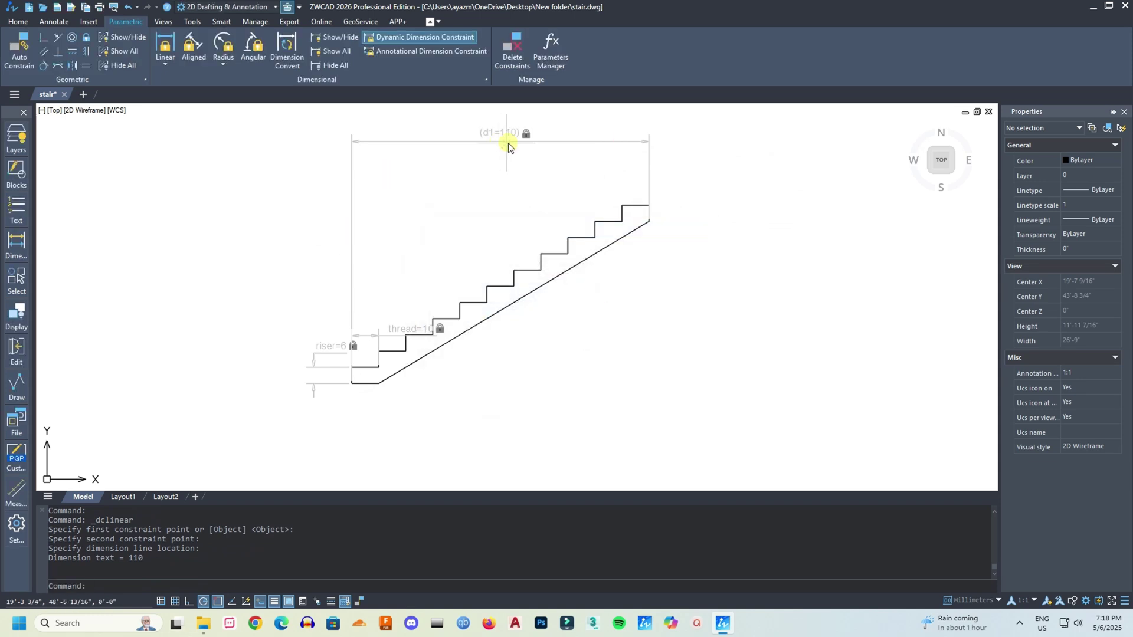
pyautogui.scroll(2, 311, 367)
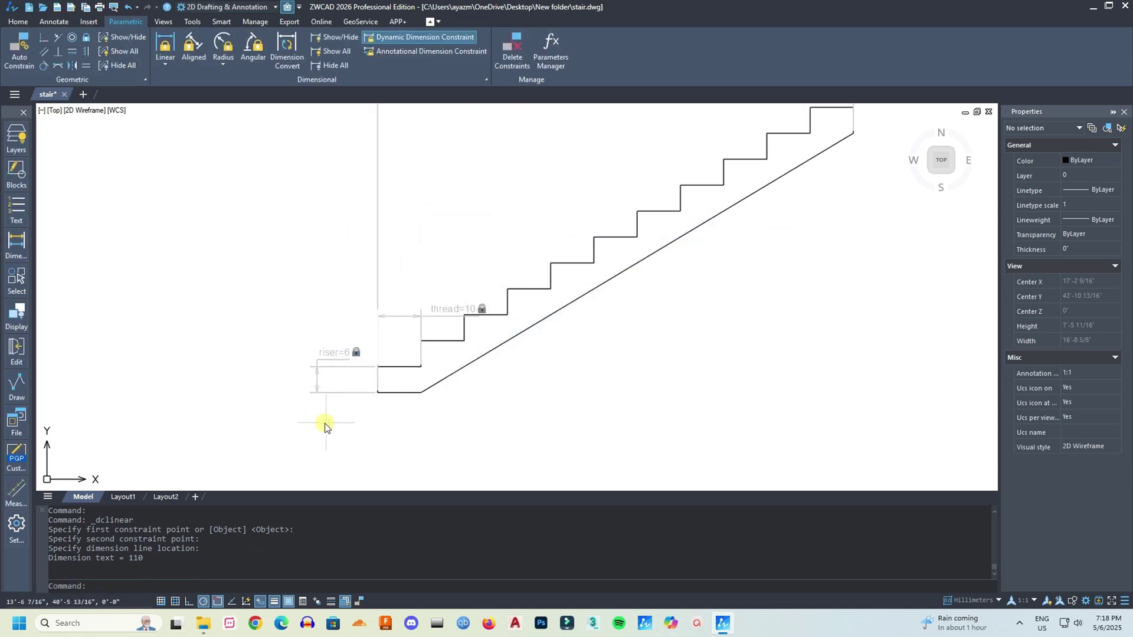
pyautogui.scroll(-1, 324, 423)
pyautogui.scroll(3, 336, 392)
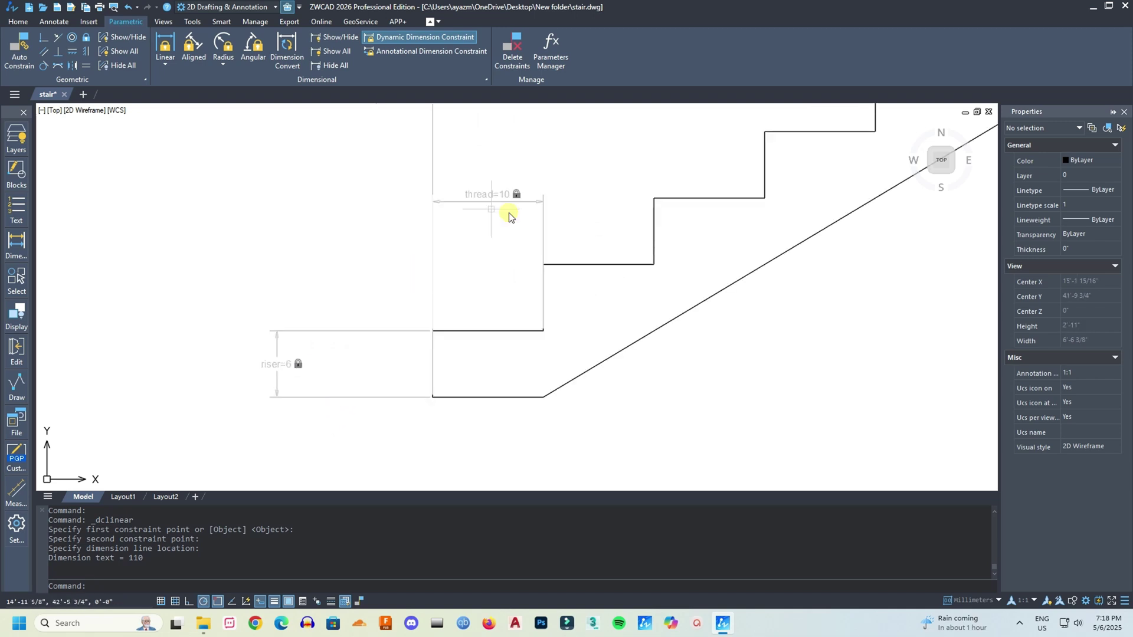
pyautogui.scroll(-5, 248, 374)
pyautogui.scroll(3, 263, 346)
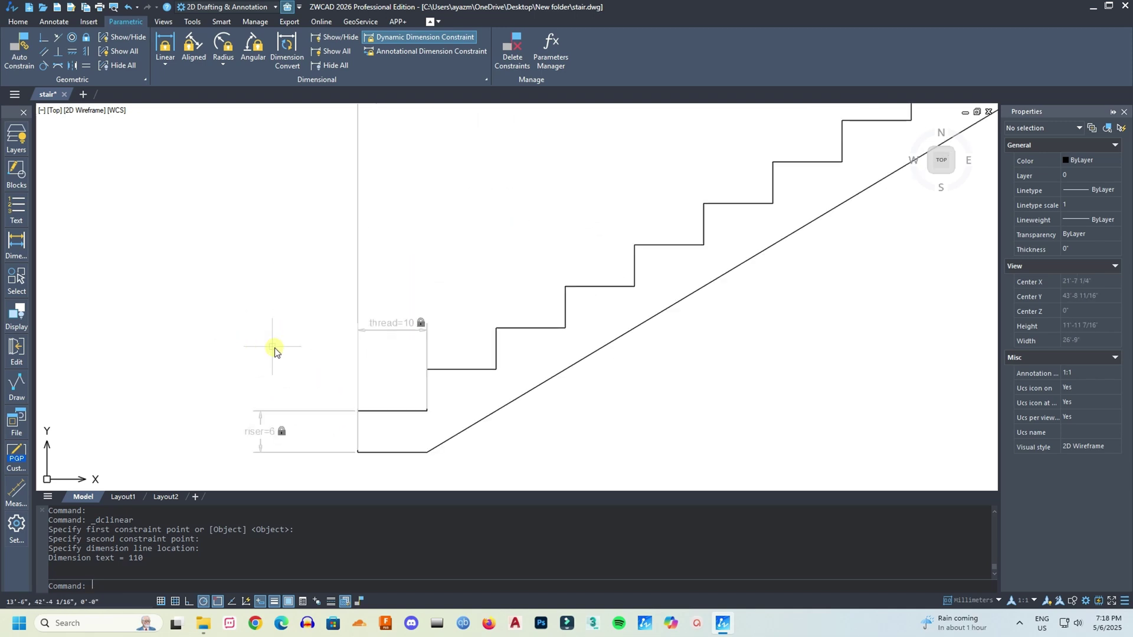
pyautogui.scroll(-1, 298, 373)
# Step: Change the riser constraint to 5, then back to 6
pyautogui.doubleClick(295, 373)
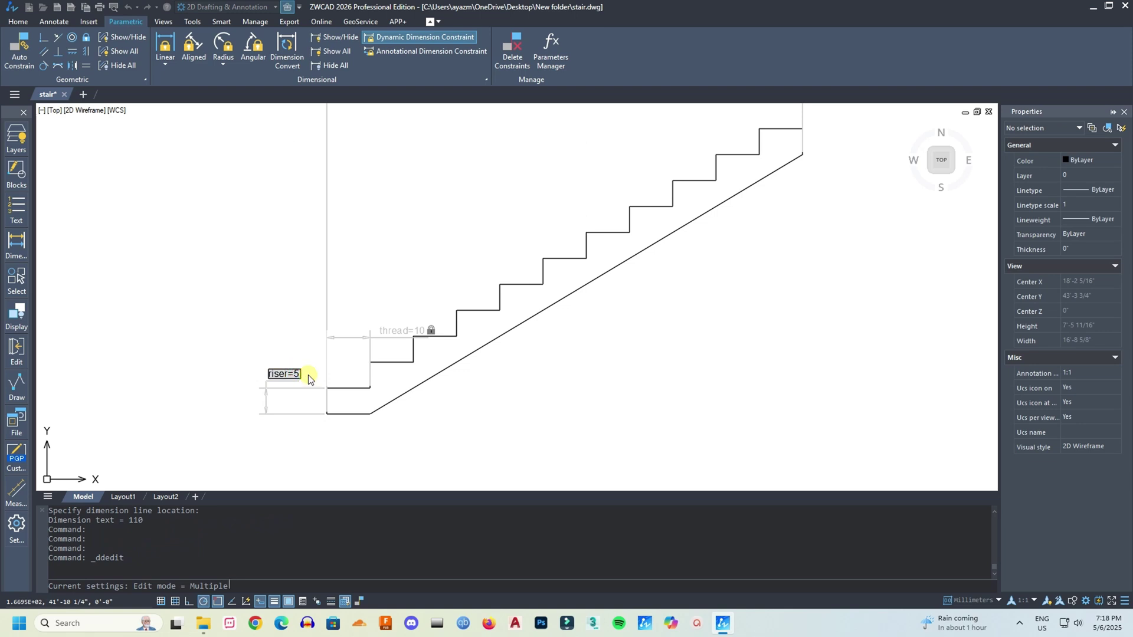
pyautogui.press('Return')
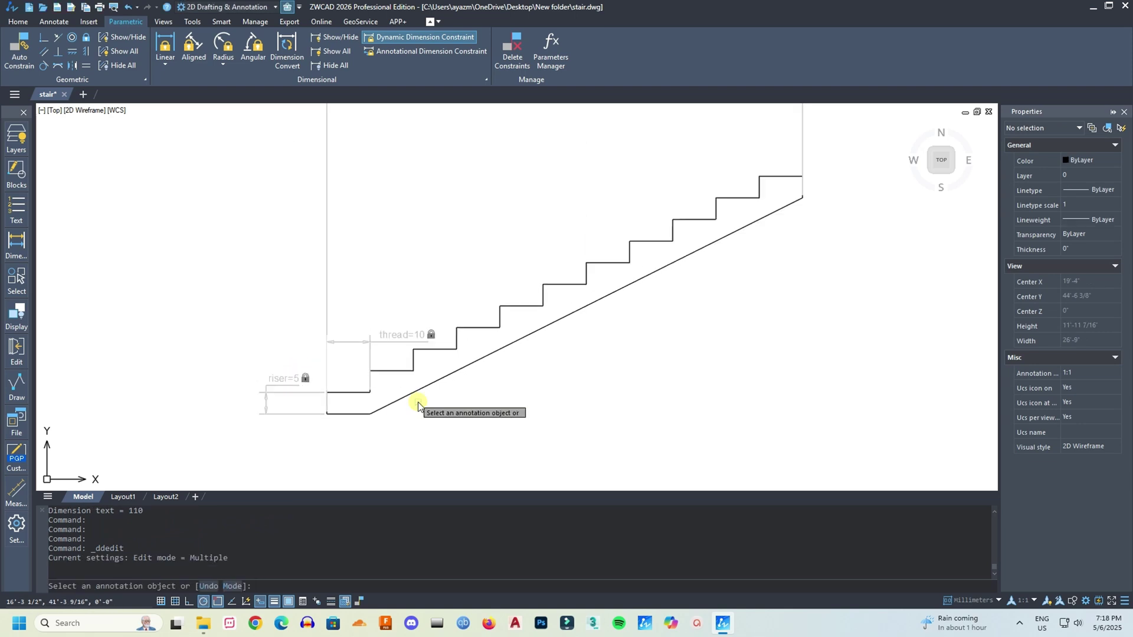
pyautogui.click(296, 383)
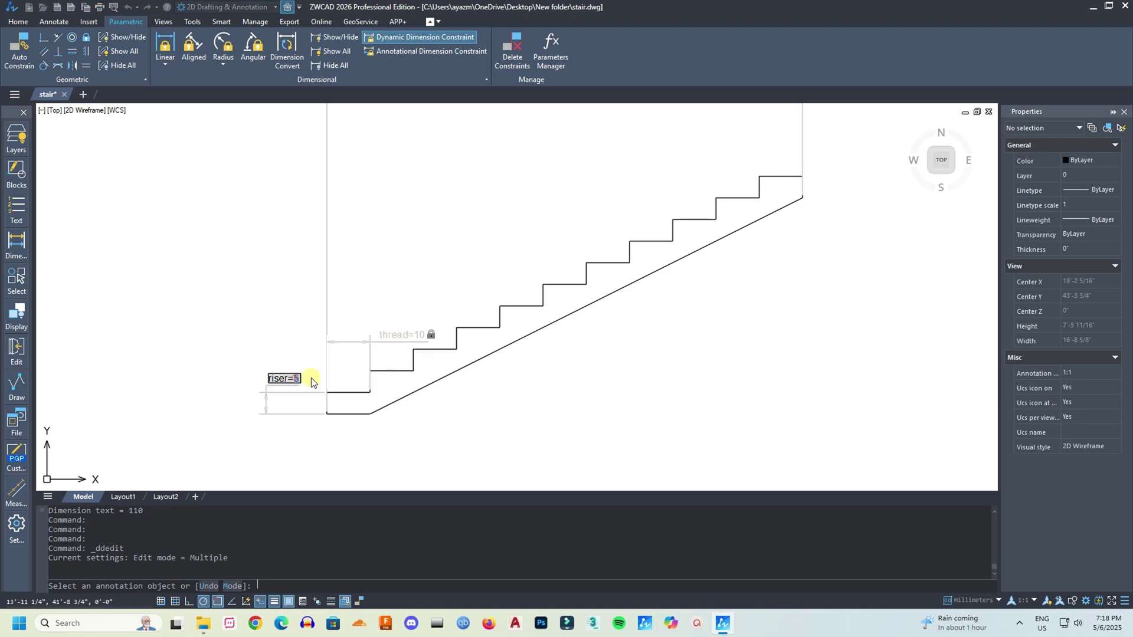
pyautogui.write('6')
pyautogui.press('Return')
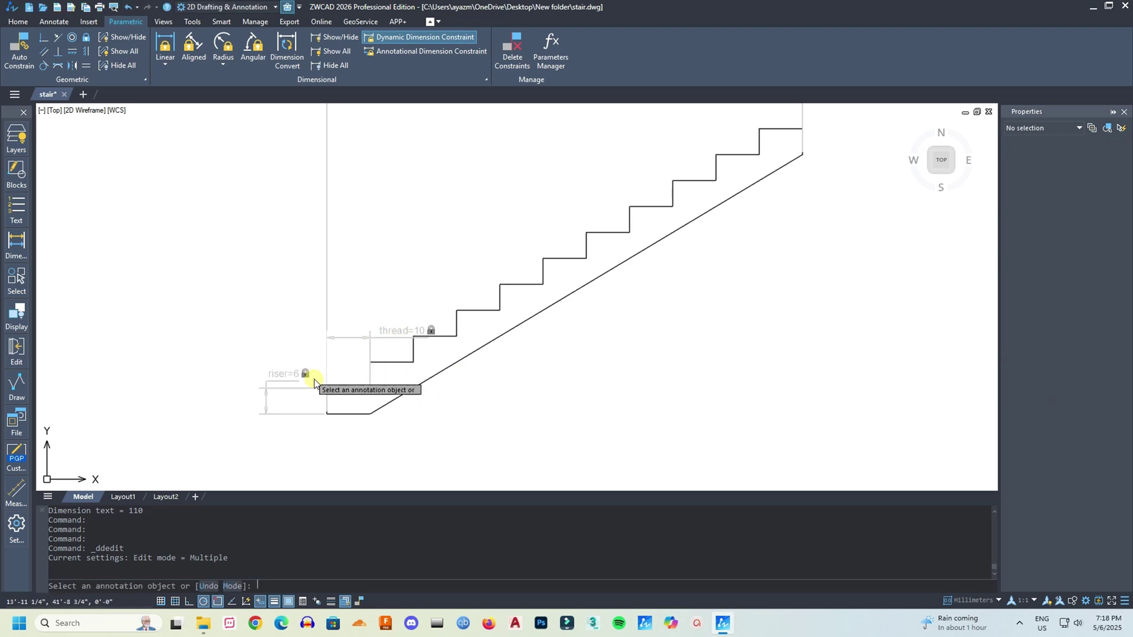
# Step: Change the thread constraint to 12, widening the stair to 132
pyautogui.click(419, 331)
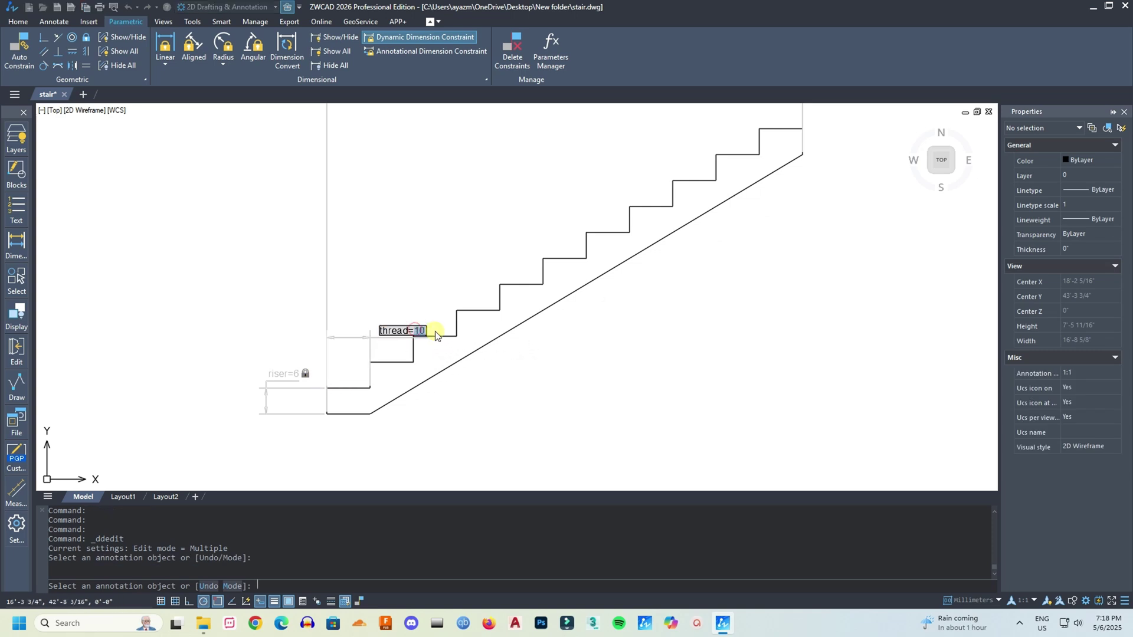
pyautogui.press('Return')
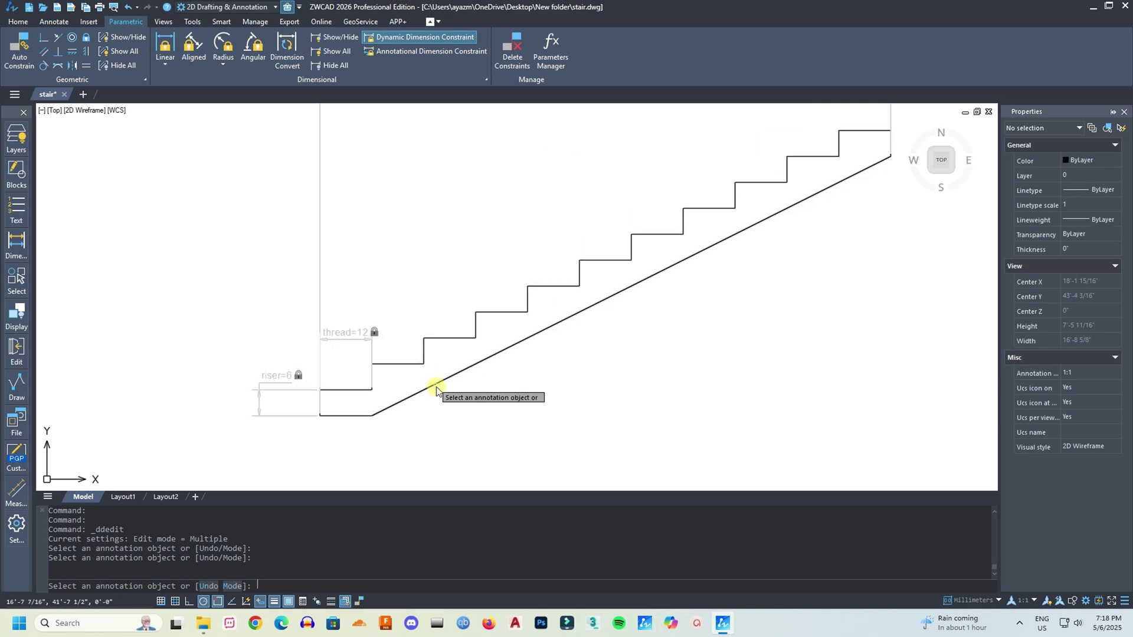
pyautogui.scroll(2, 522, 328)
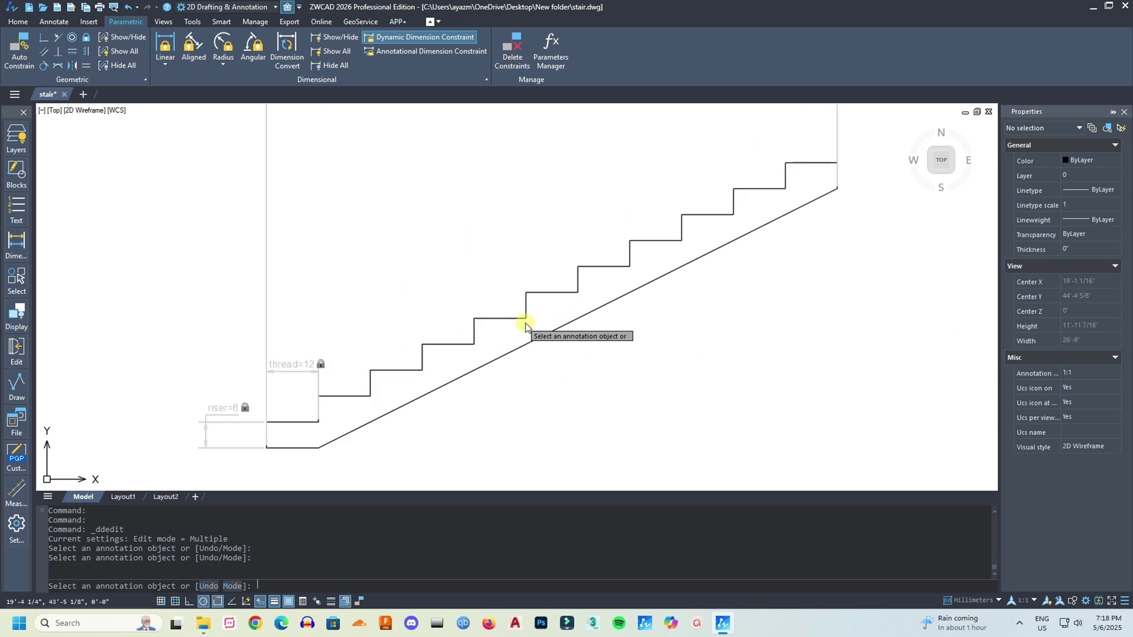
pyautogui.scroll(-2, 496, 386)
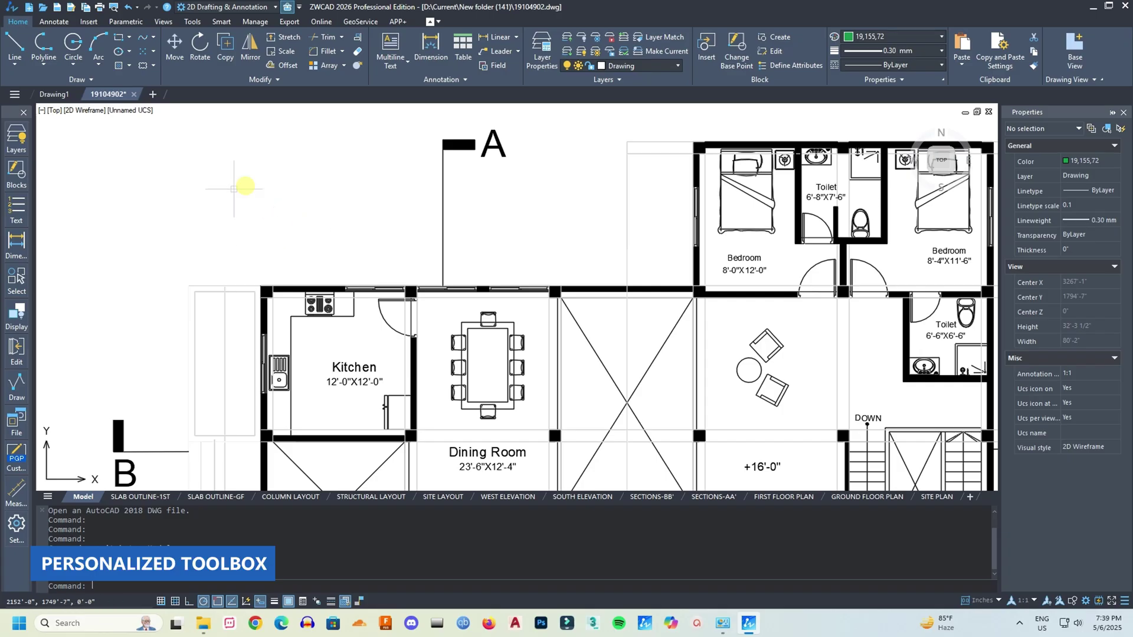
# Step: Toggle the toolbox palette off and on, then preview its Layers and Blocks flyouts
pyautogui.click(288, 7)
pyautogui.click(288, 7)
pyautogui.click(288, 7)
pyautogui.click(288, 7)
pyautogui.click(13, 145)
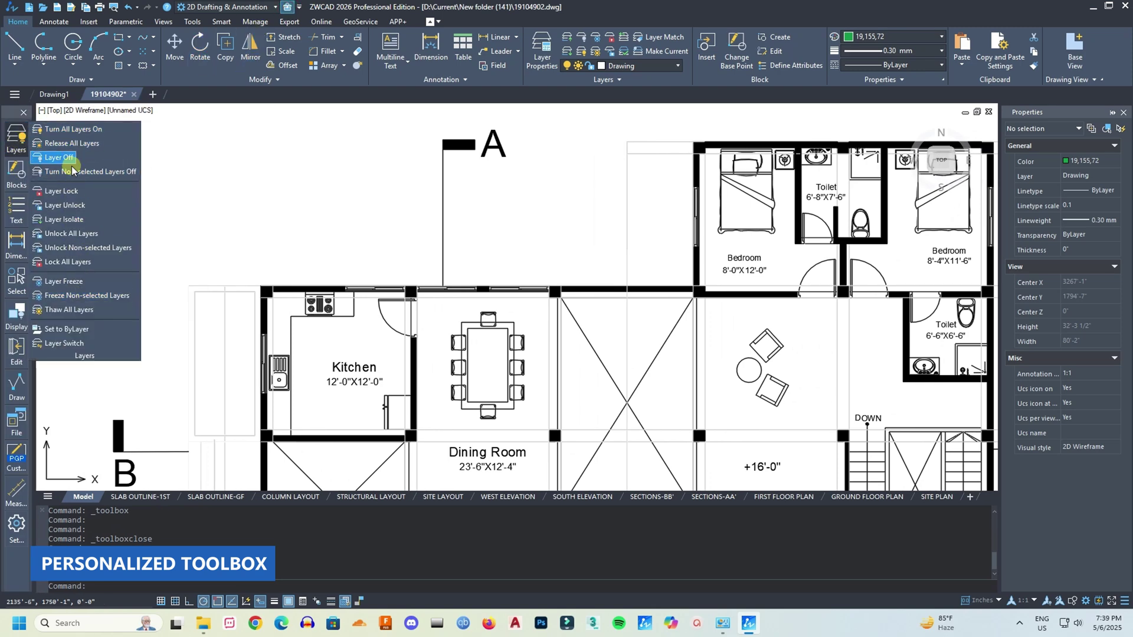
pyautogui.click(10, 171)
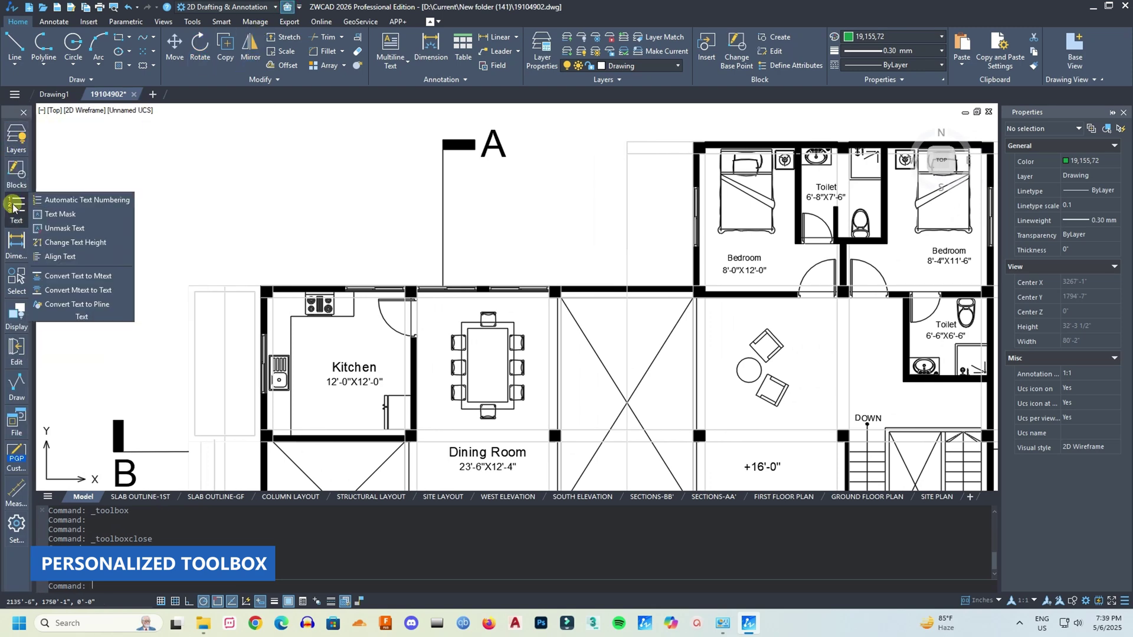
pyautogui.moveTo(17, 282)
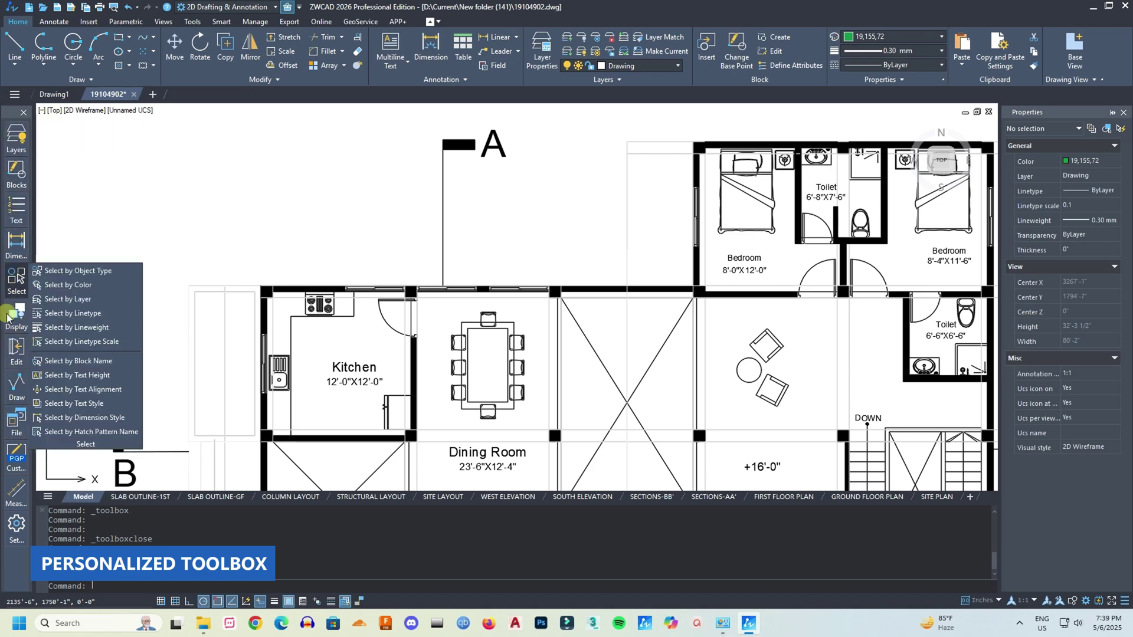
# Step: Dock the toolbox as a horizontal strip and view Text Tools in its Custom Configuration
pyautogui.moveTo(13, 113)
pyautogui.mouseDown()
pyautogui.moveTo(44, 171)
pyautogui.moveTo(314, 177)
pyautogui.moveTo(583, 76)
pyautogui.moveTo(567, 79)
pyautogui.mouseUp()
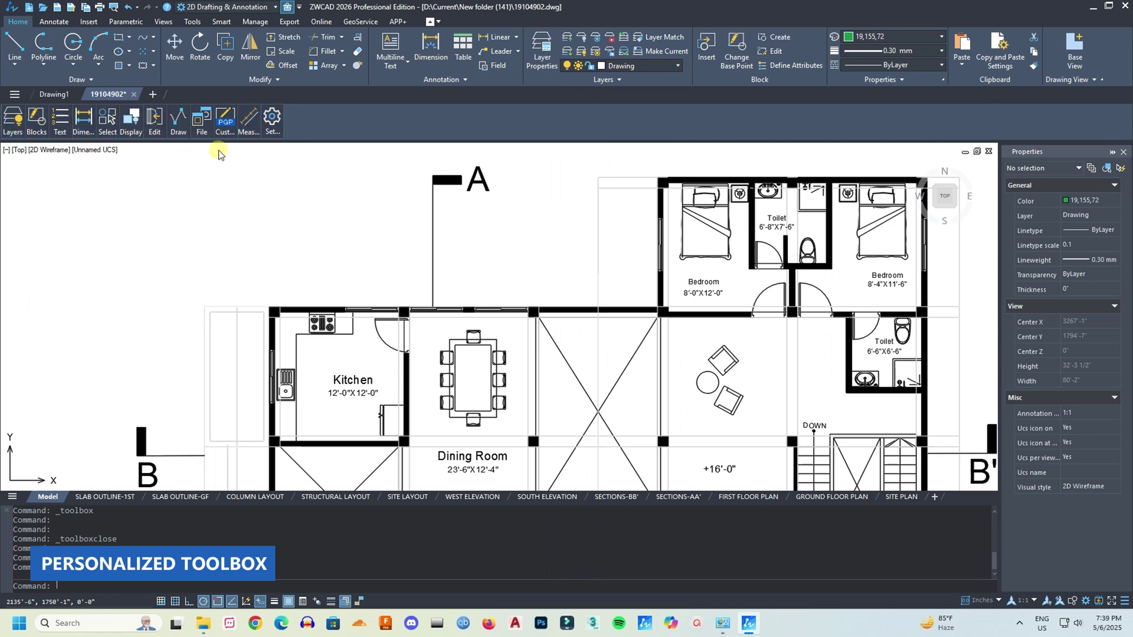
pyautogui.click(274, 125)
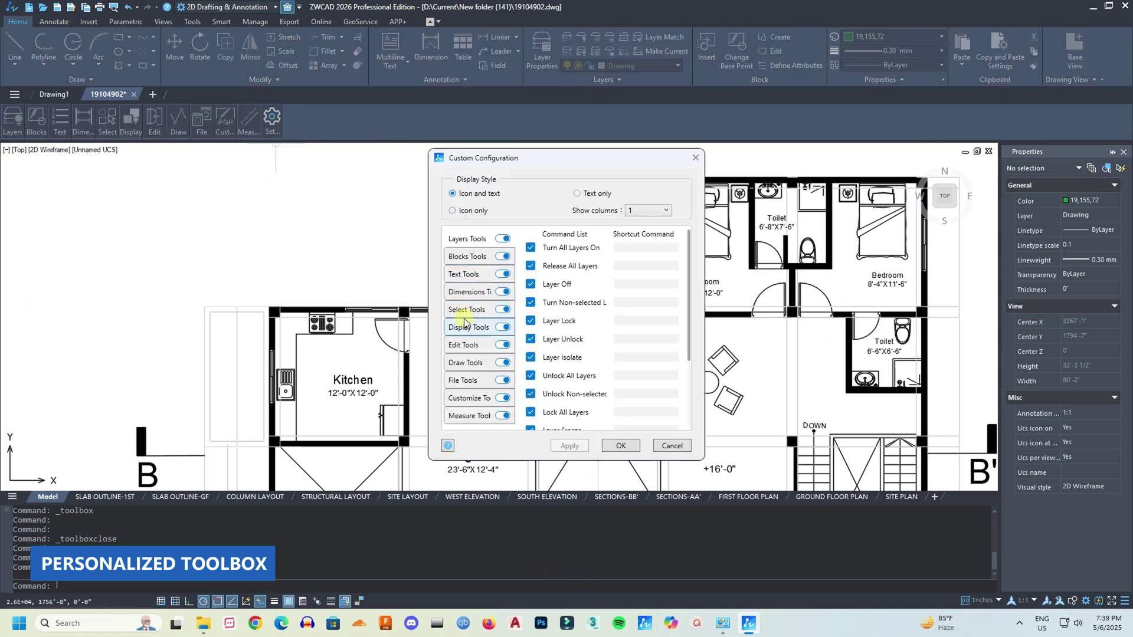
pyautogui.click(473, 276)
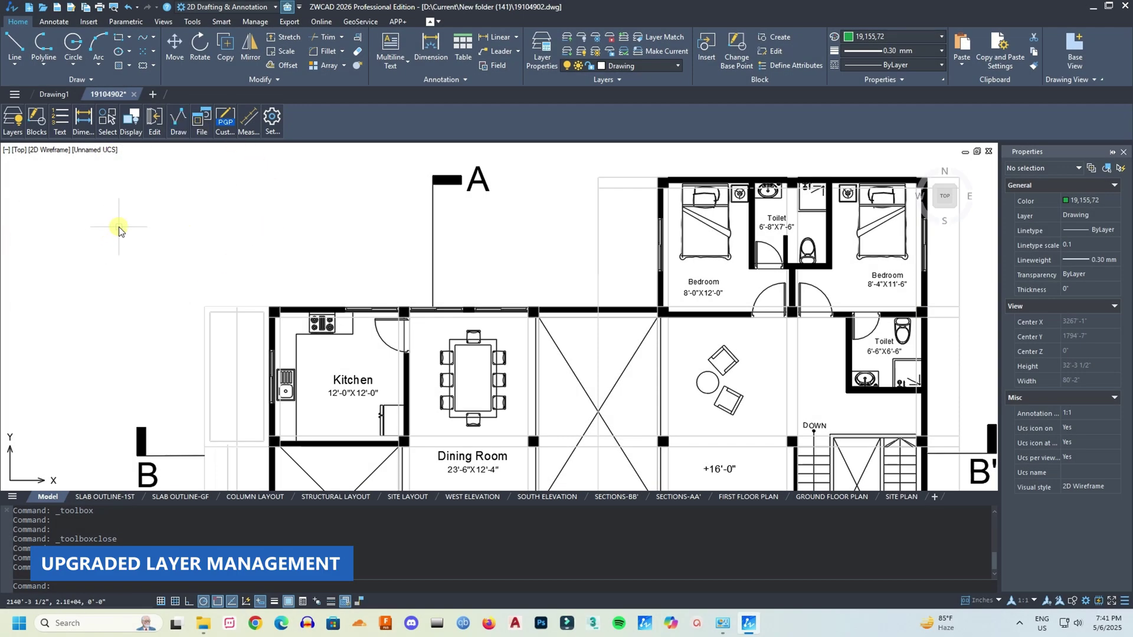
# Step: Create a Layer Switch shortcut 'st' that makes stairr the current layer
pyautogui.click(10, 128)
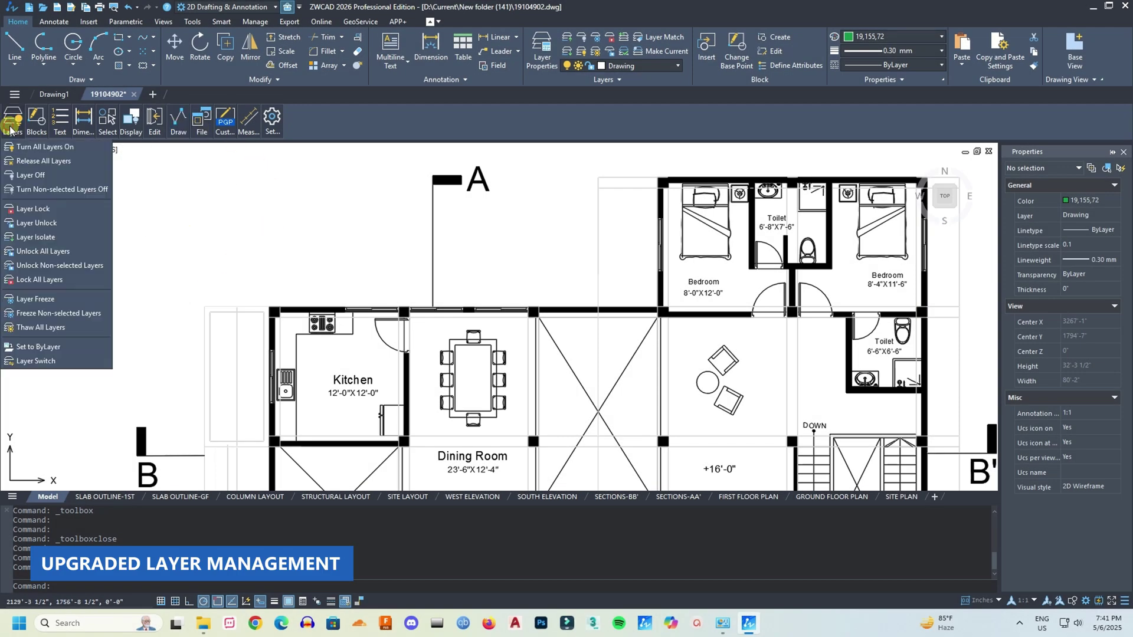
pyautogui.click(43, 360)
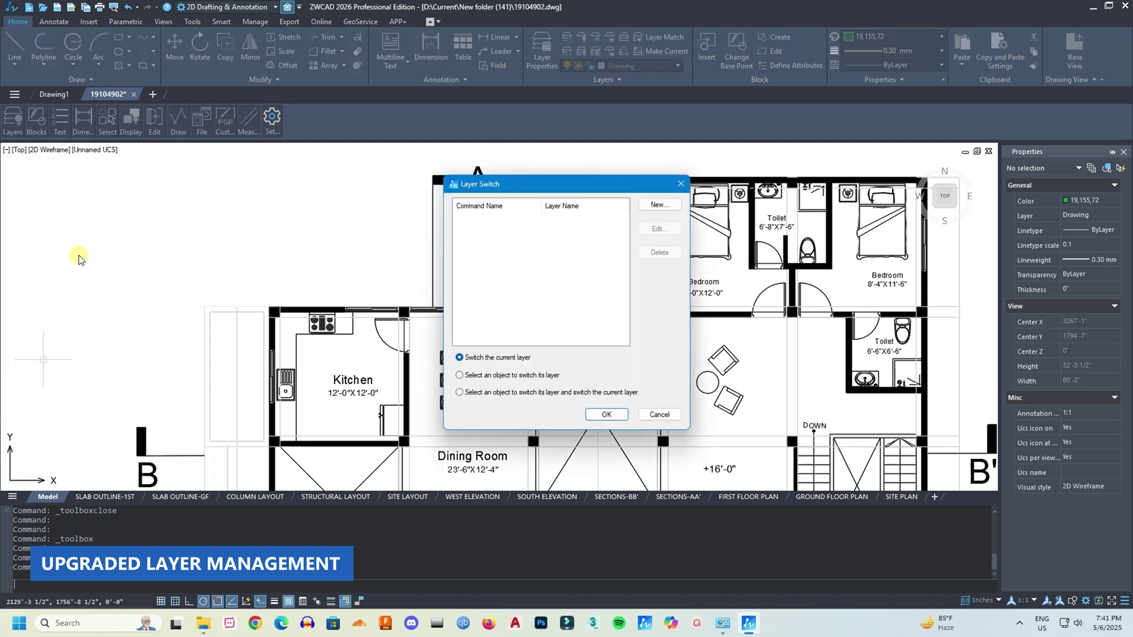
pyautogui.click(658, 205)
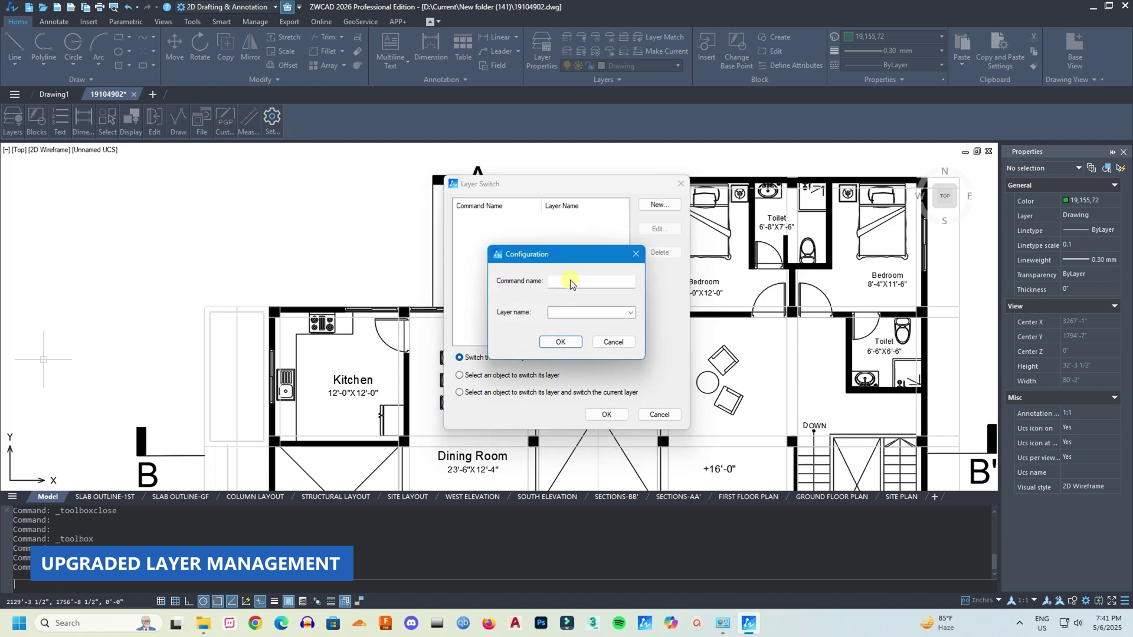
pyautogui.click(630, 313)
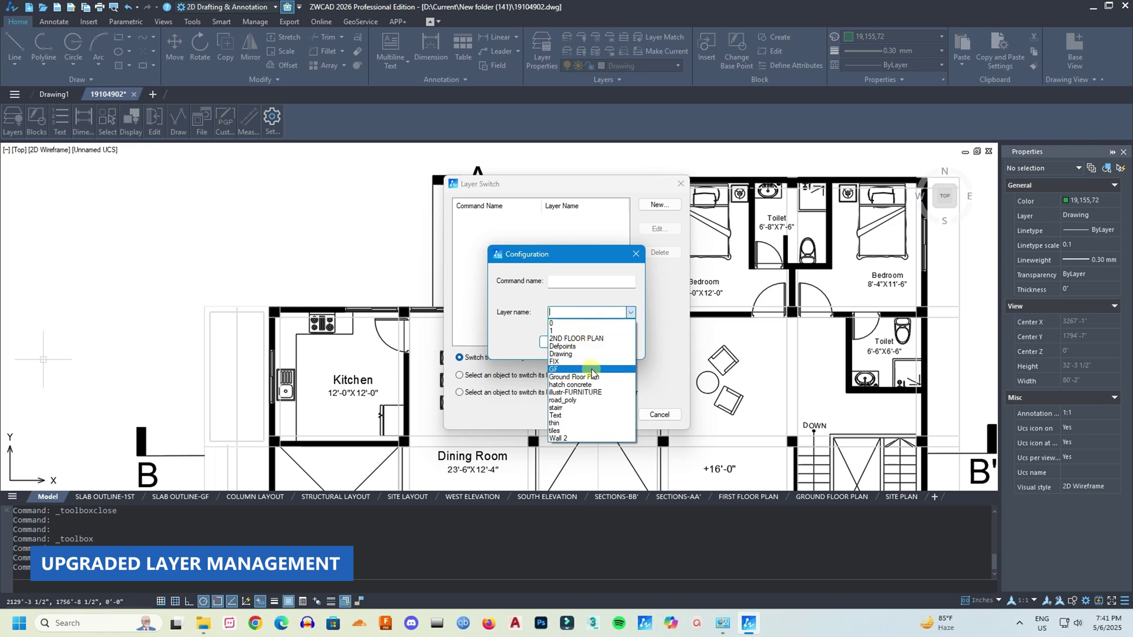
pyautogui.click(570, 408)
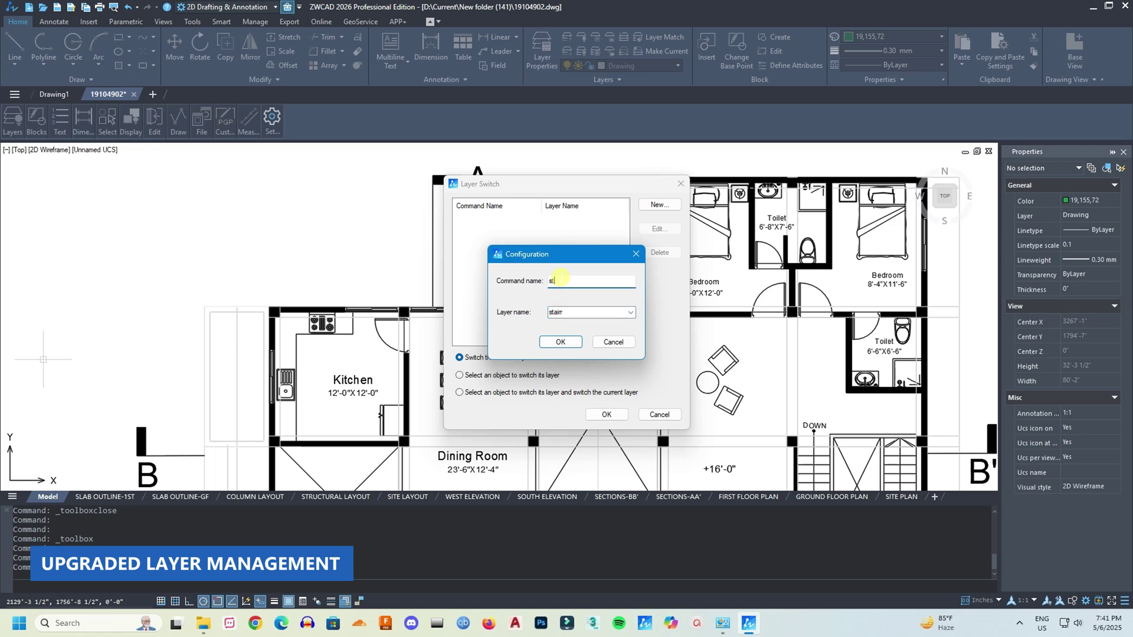
pyautogui.click(562, 341)
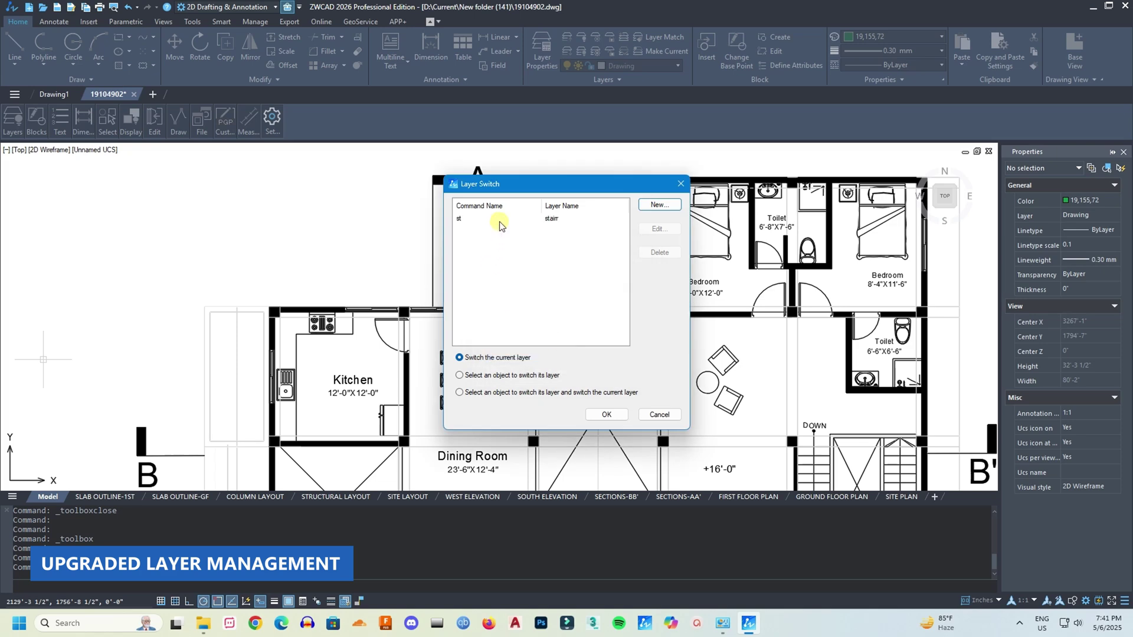
pyautogui.click(605, 416)
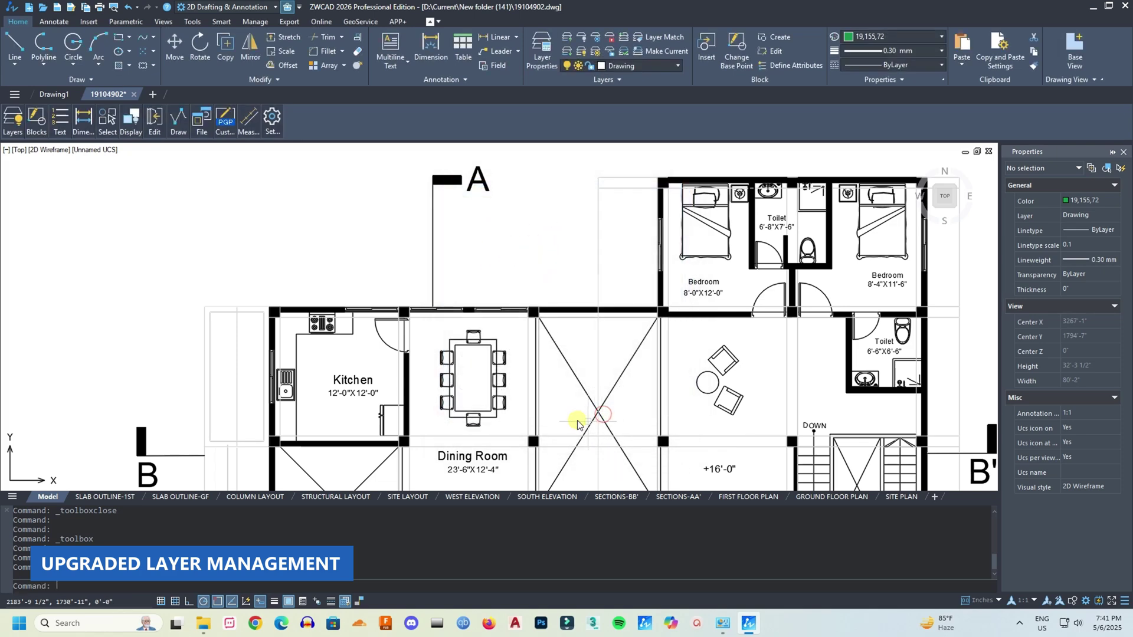
# Step: Run the st shortcut and confirm stairr is now the current layer
pyautogui.click(631, 66)
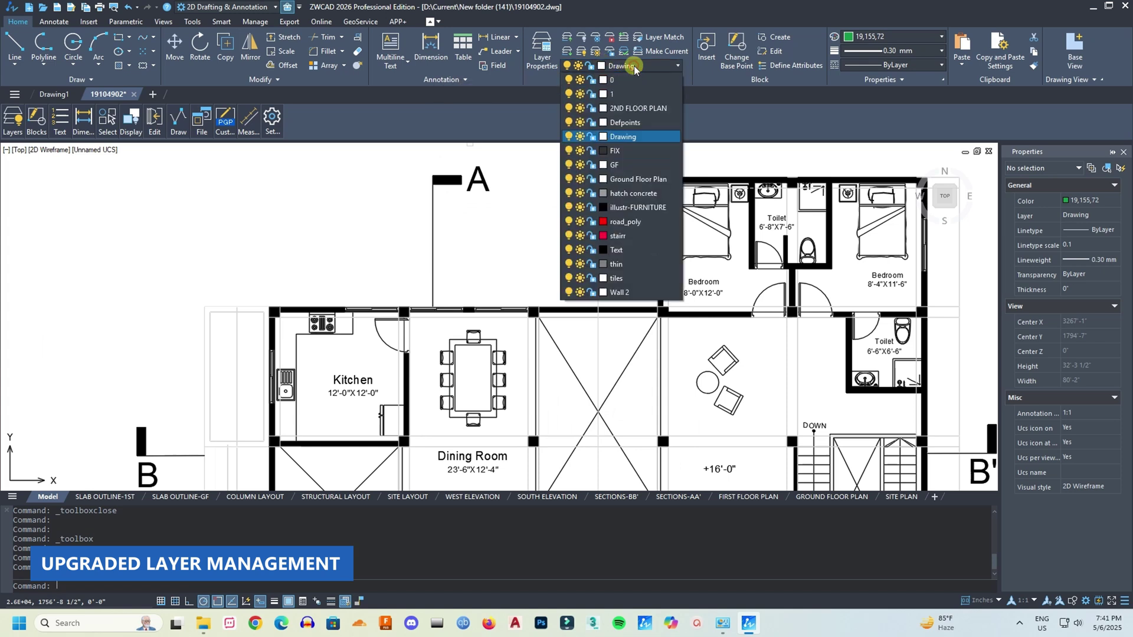
pyautogui.click(635, 66)
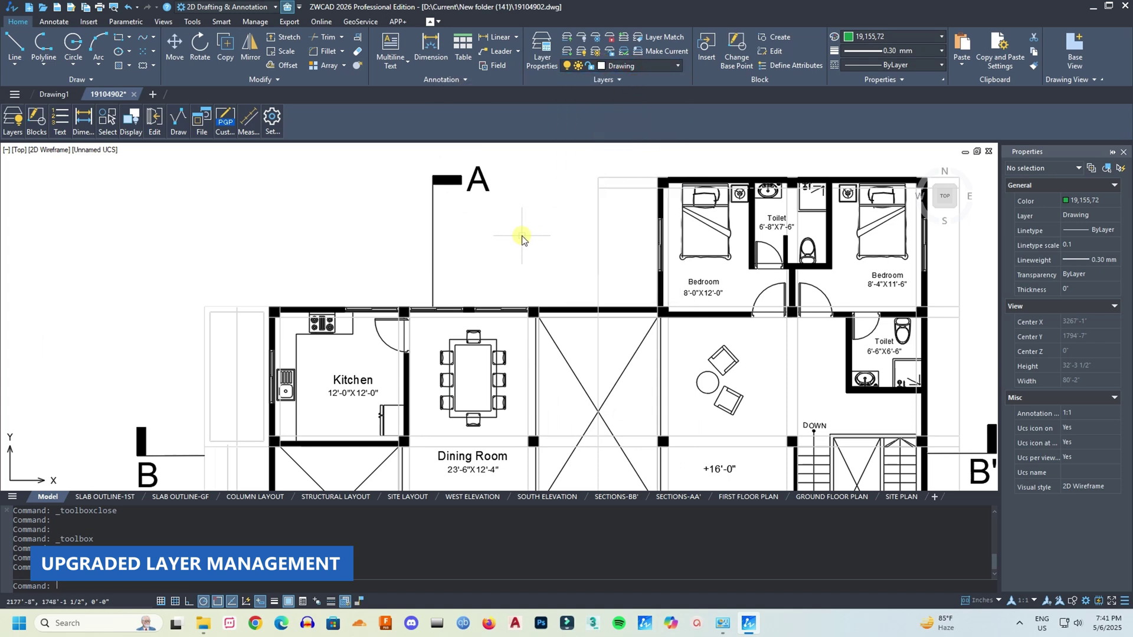
pyautogui.write('st')
pyautogui.press('Escape')
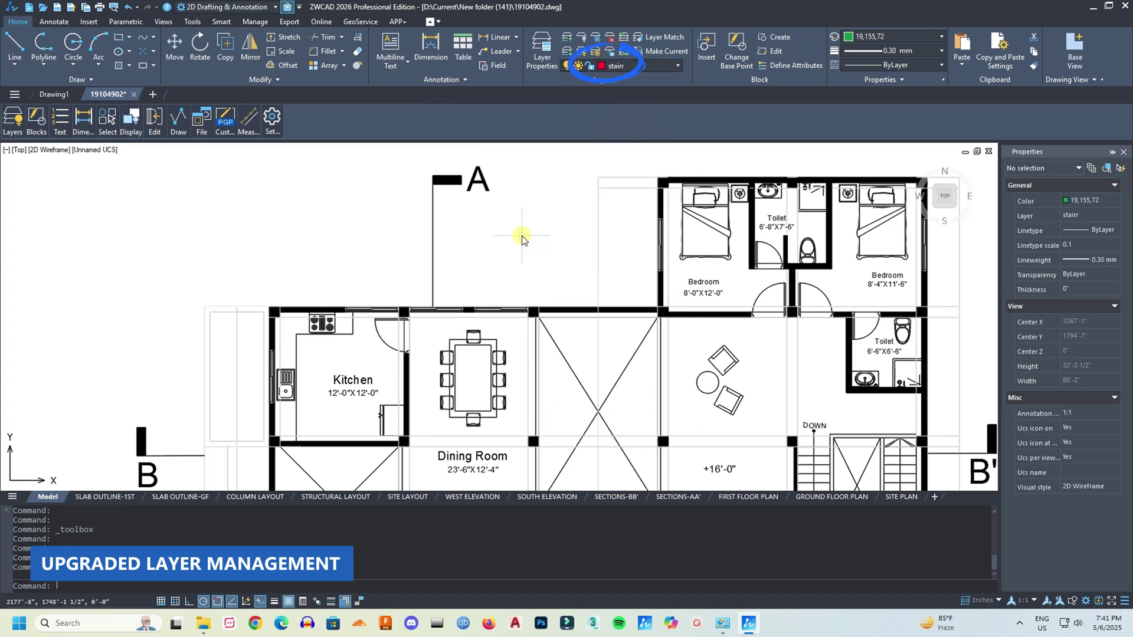
pyautogui.click(627, 66)
pyautogui.click(624, 66)
pyautogui.click(623, 64)
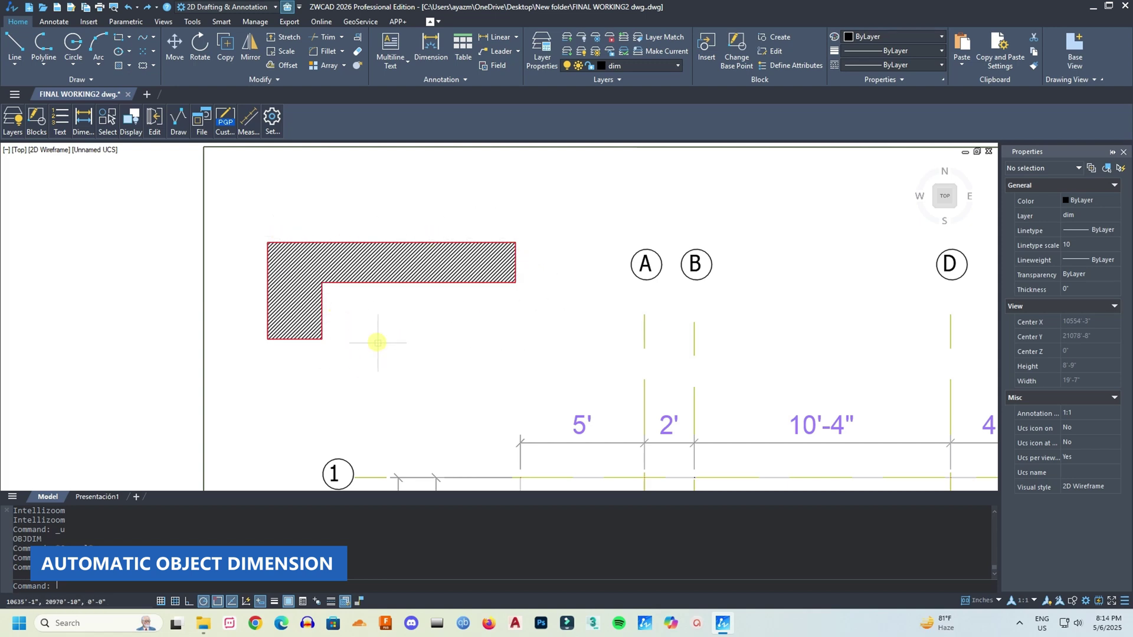
# Step: Run OBJDIM on the hatched L-shaped polyline to generate its 10', 3'-11" and 2'-2" dimensions
pyautogui.write('bj')
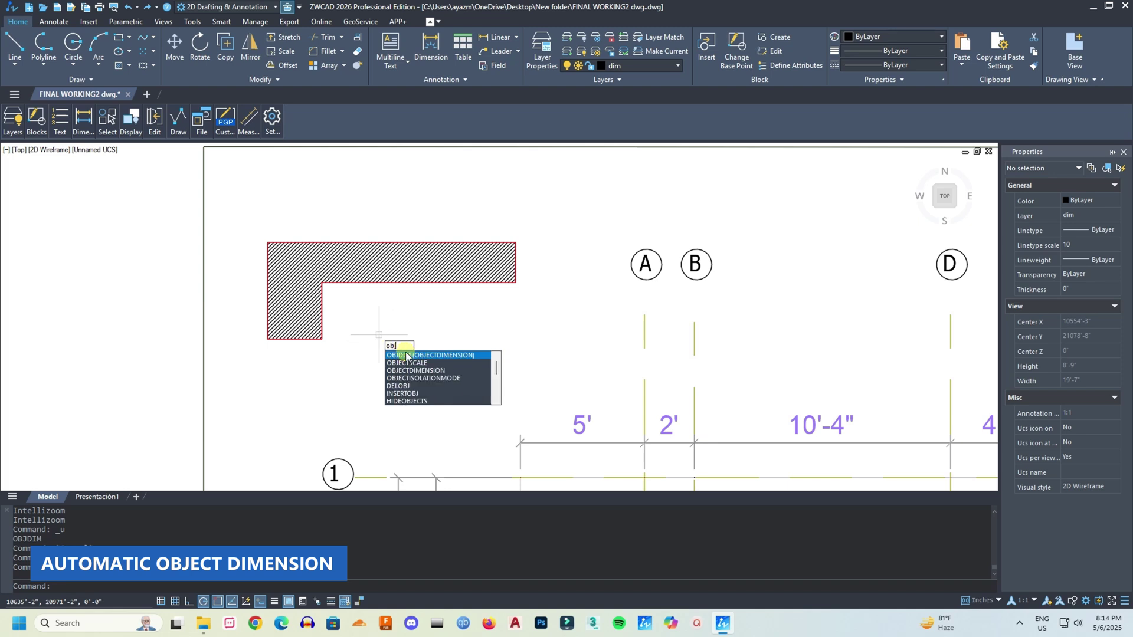
pyautogui.click(409, 356)
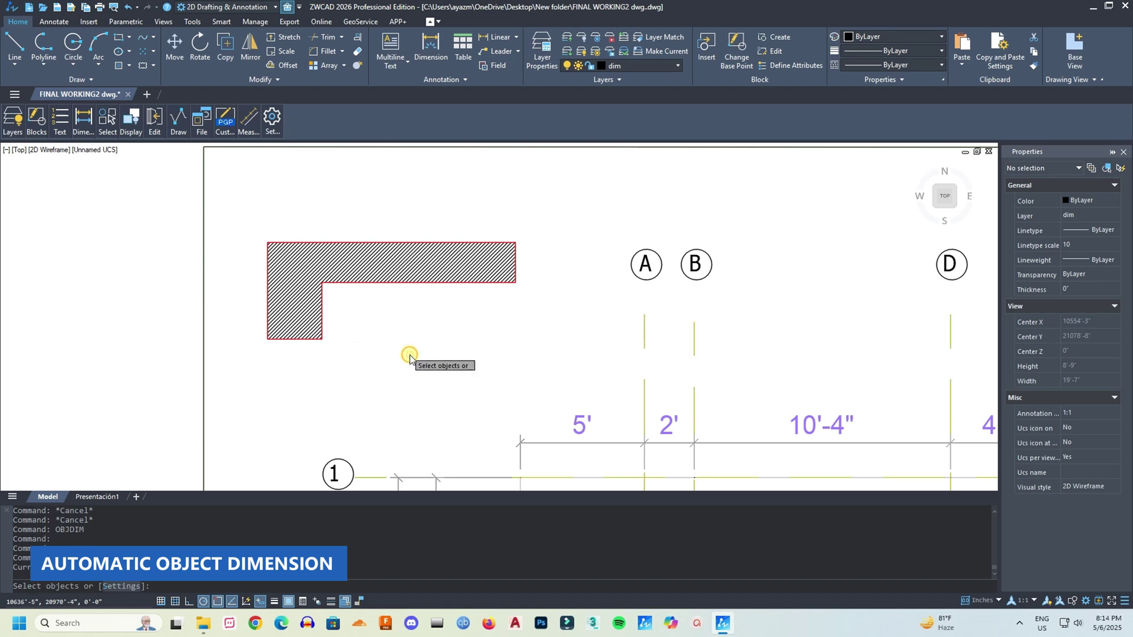
pyautogui.click(393, 244)
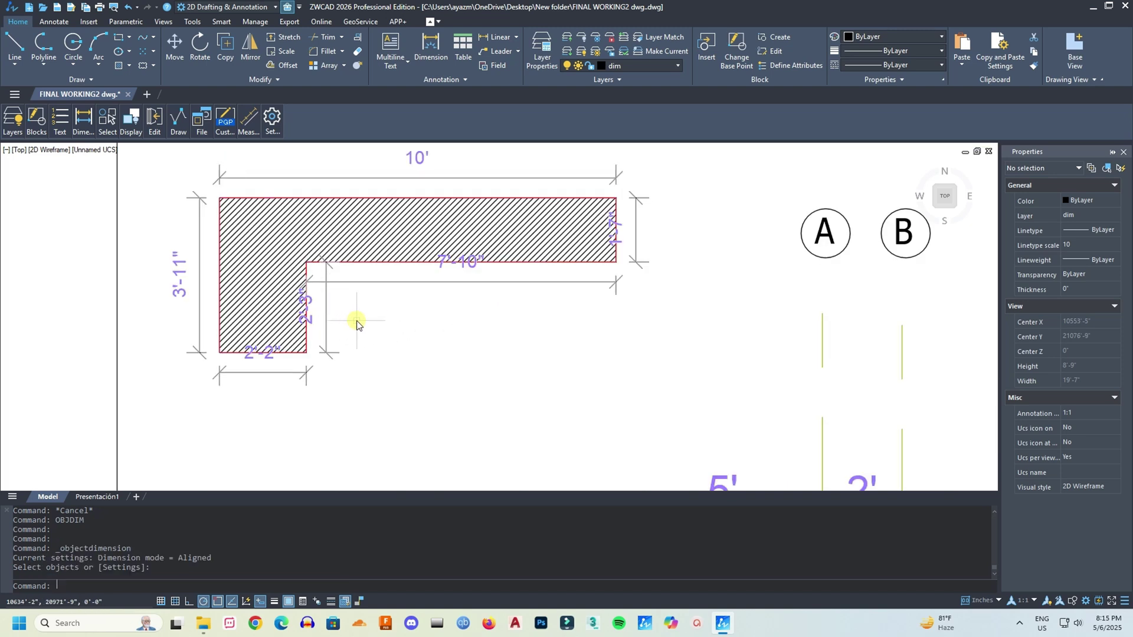
# Step: Align the 1'-7" and 2'-3" dimensions on a shared dimension line with ALIGNDIM
pyautogui.write('ali')
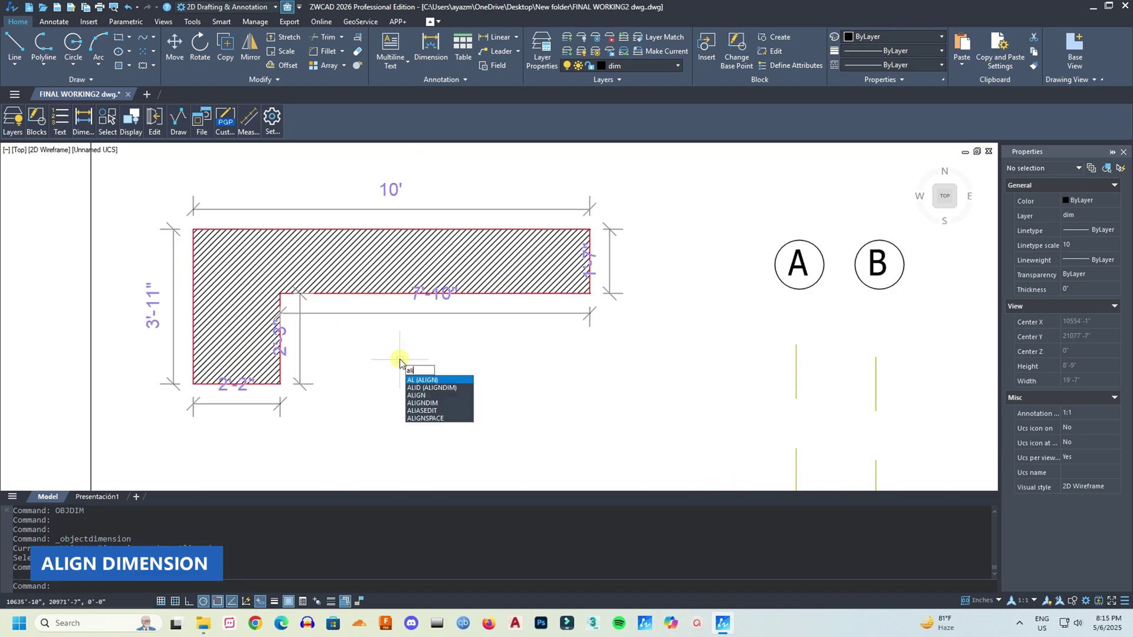
pyautogui.write('d')
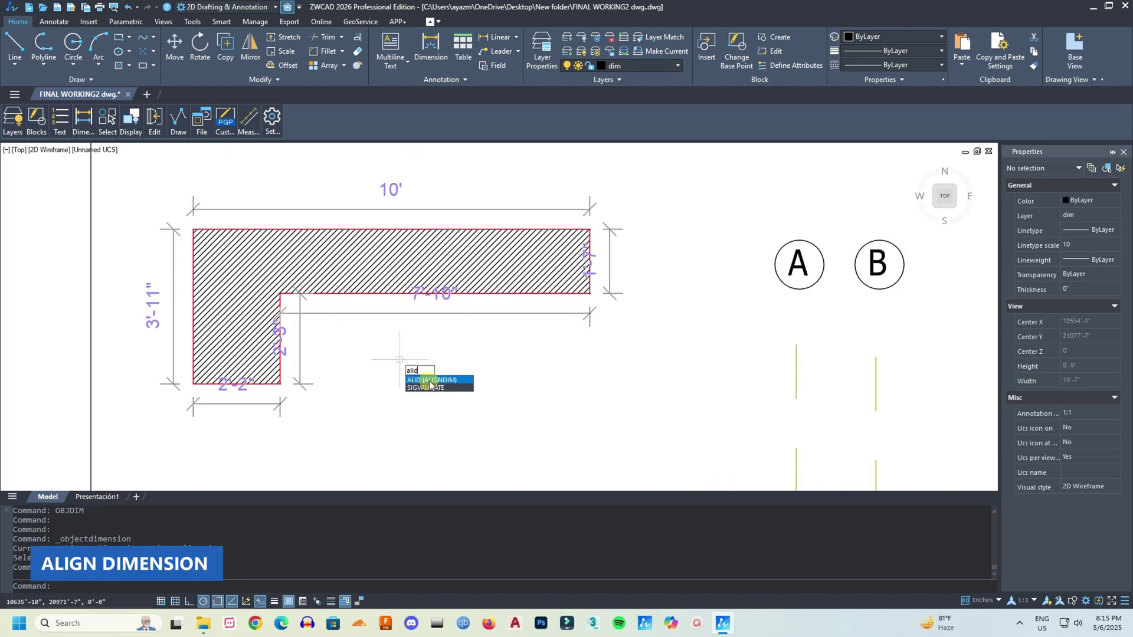
pyautogui.click(429, 380)
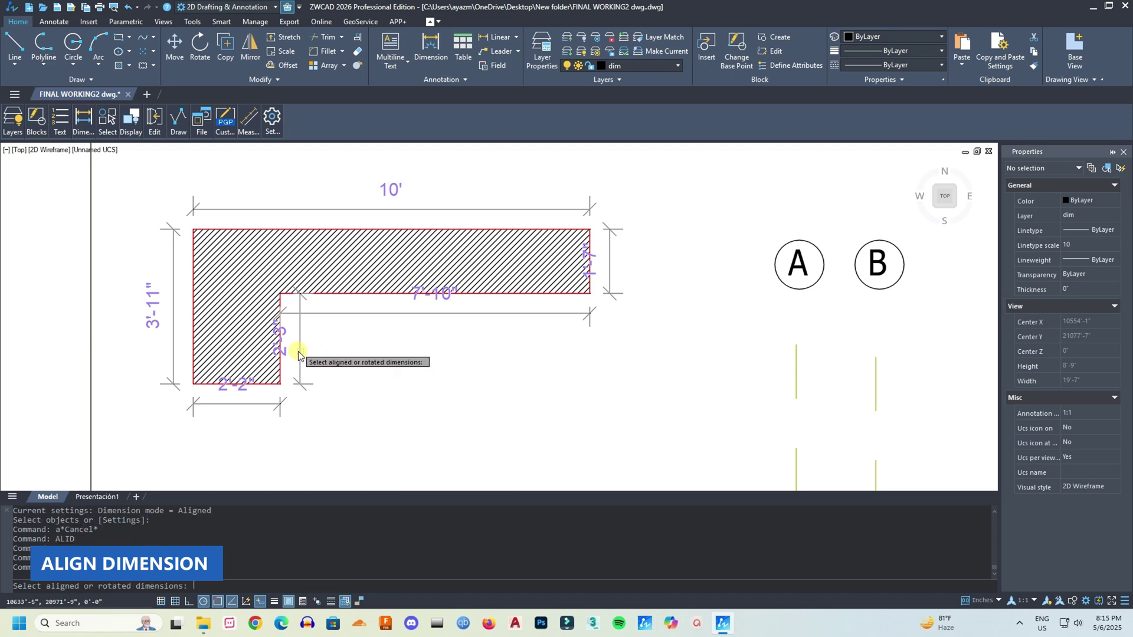
pyautogui.click(610, 250)
pyautogui.press('Return')
pyautogui.click(639, 281)
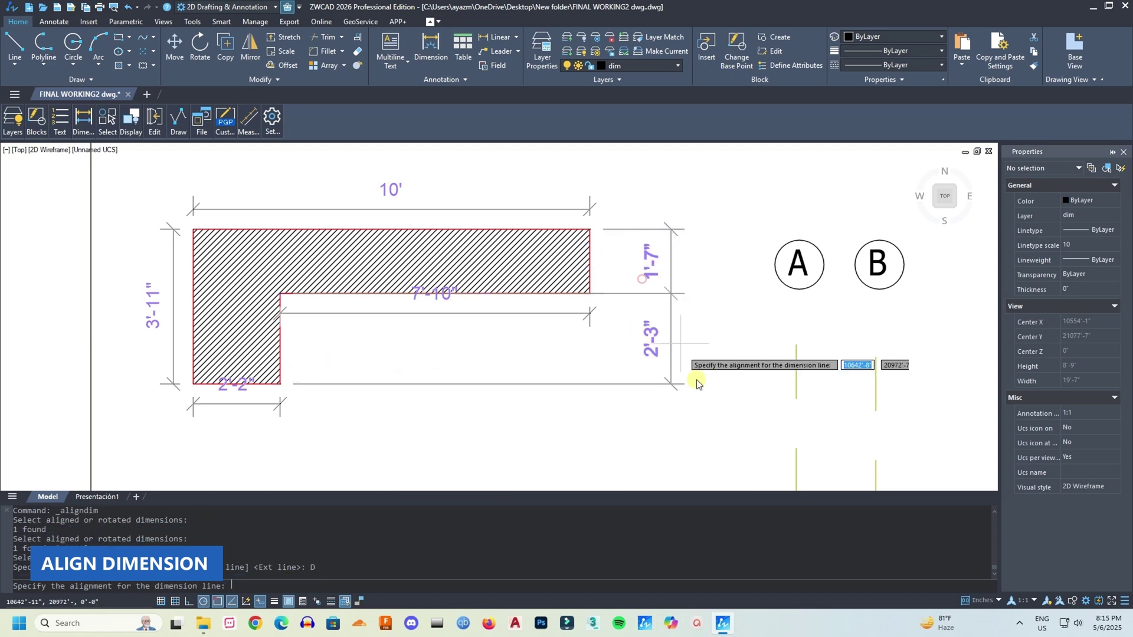
pyautogui.click(646, 376)
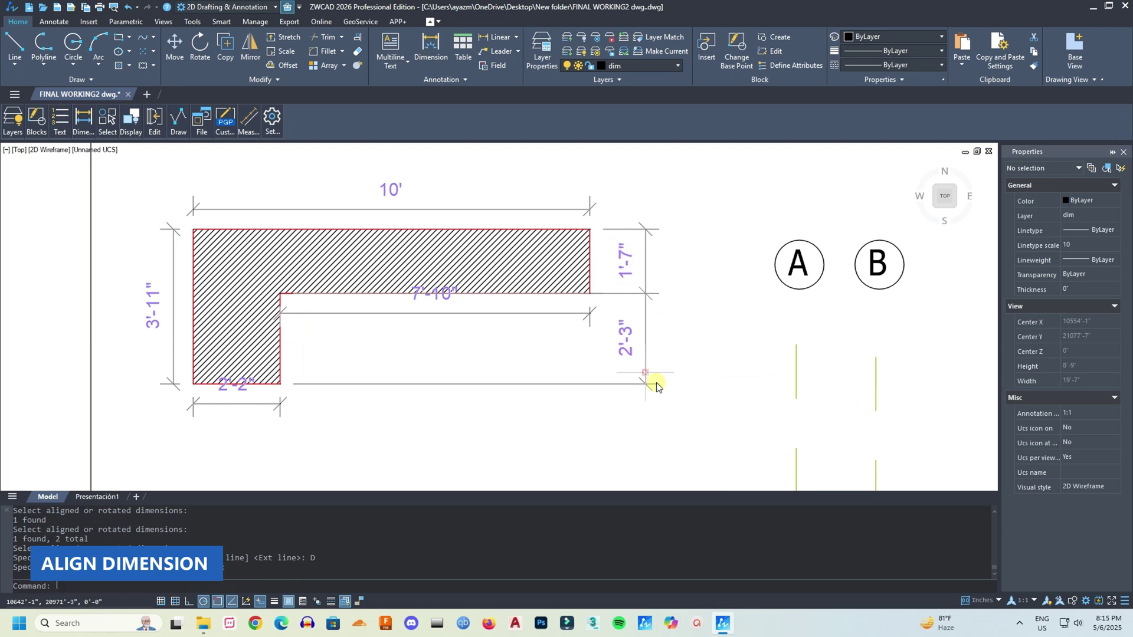
pyautogui.press('Escape')
pyautogui.press('Escape')
pyautogui.press('Escape')
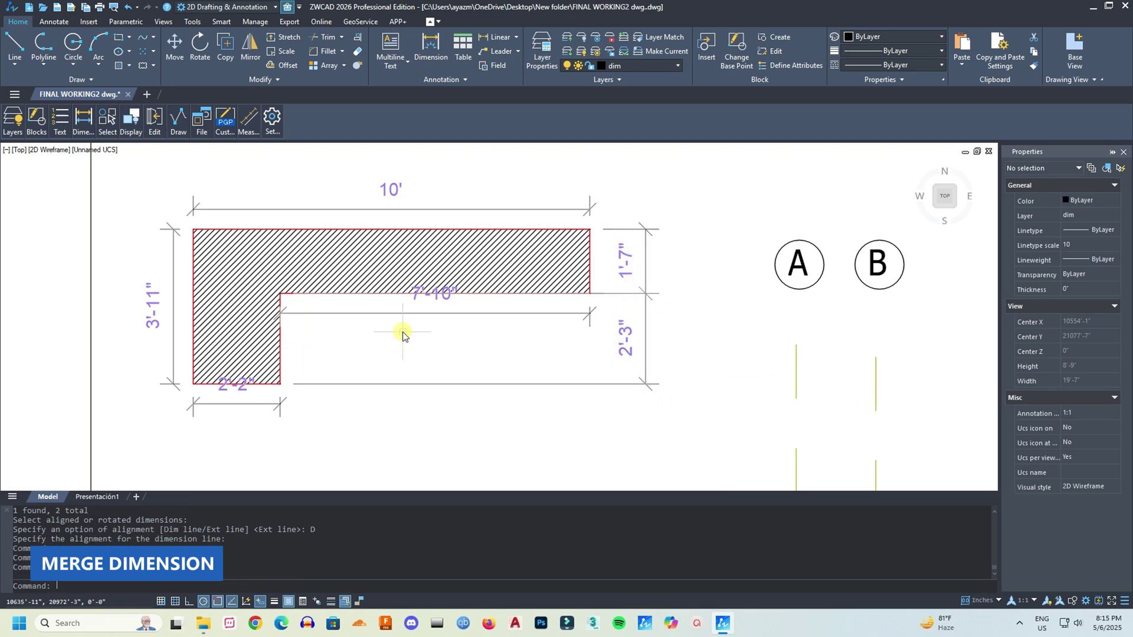
# Step: Merge the 2'-2" and 7'-10" dimensions into a 10' dimension below the shape, answering No
pyautogui.write('dimm')
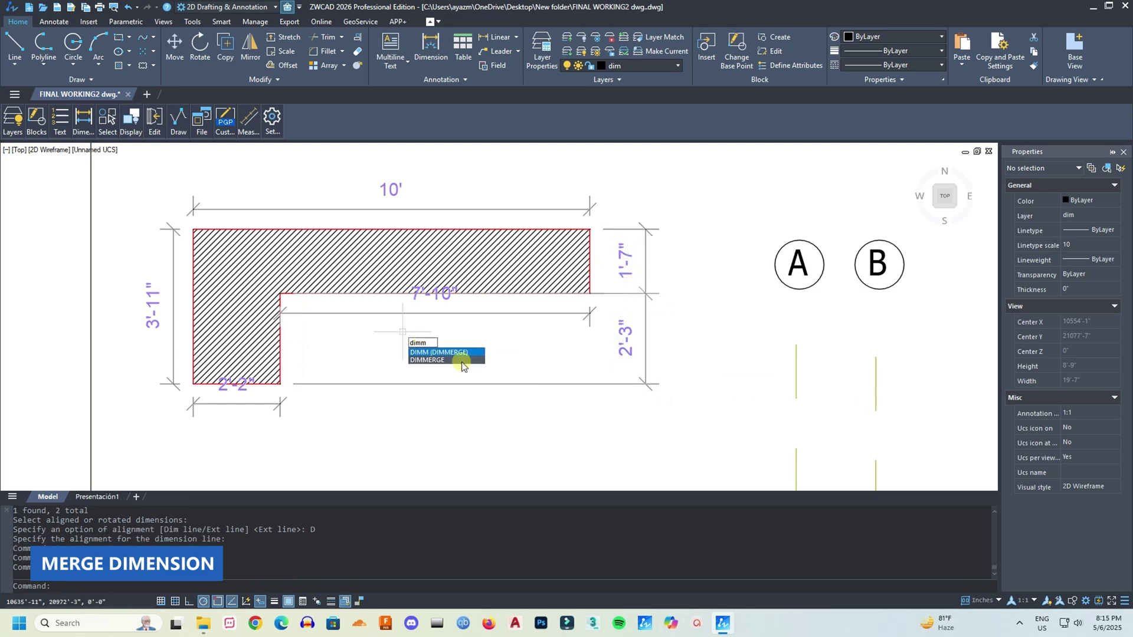
pyautogui.click(458, 353)
pyautogui.click(244, 403)
pyautogui.click(366, 317)
pyautogui.press('Return')
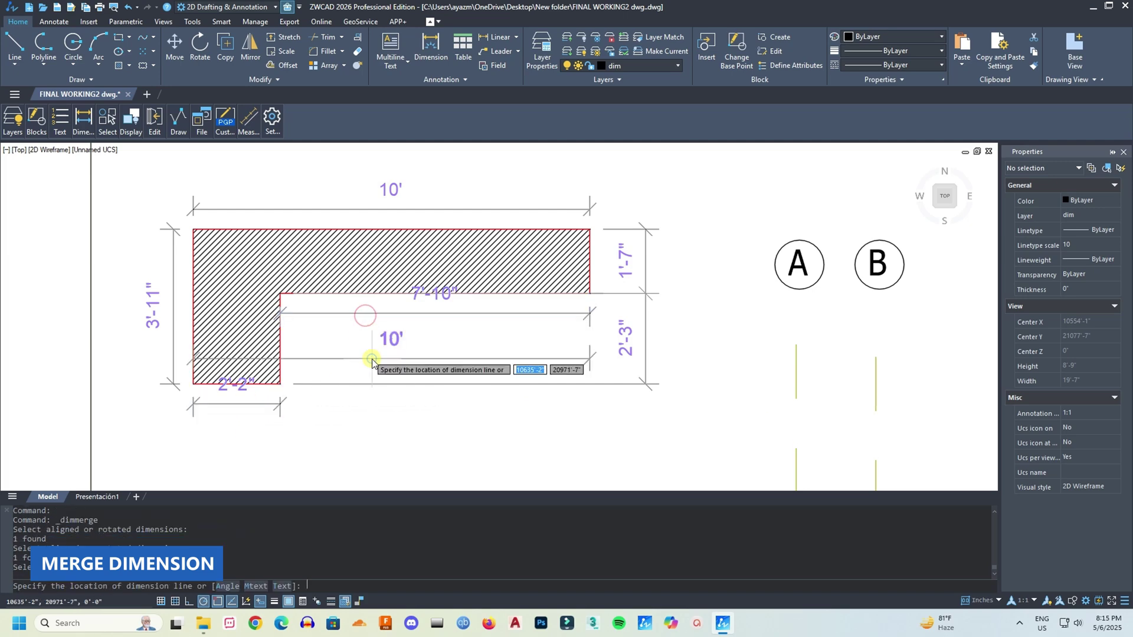
pyautogui.click(394, 447)
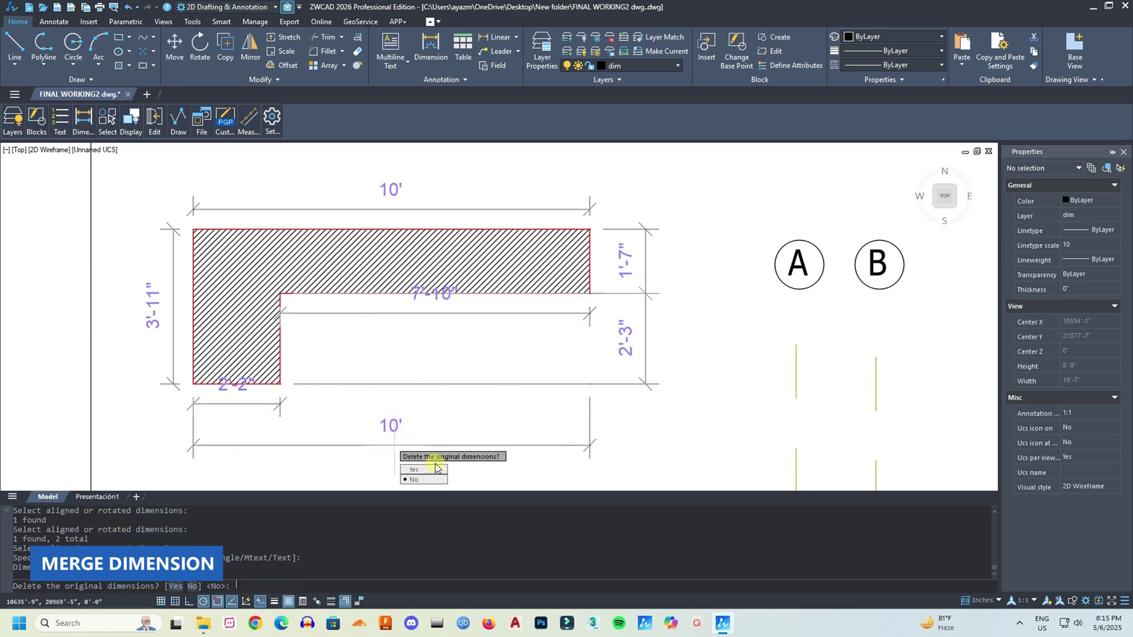
pyautogui.write('n')
pyautogui.press('Return')
pyautogui.scroll(-4, 357, 345)
pyautogui.scroll(4, 389, 456)
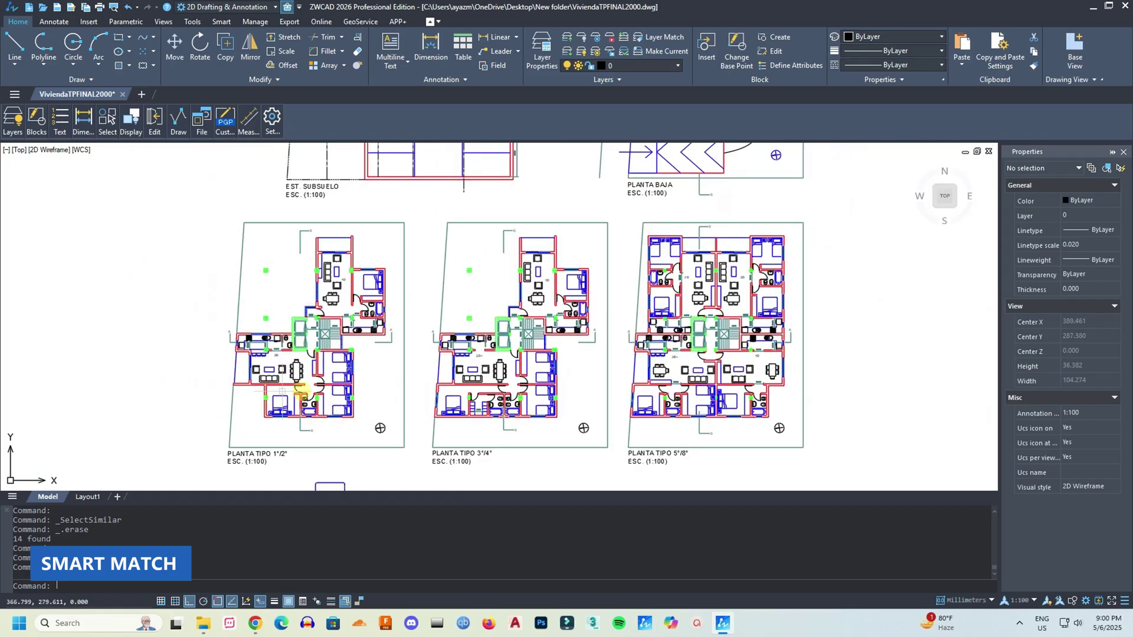
# Step: Zoom in and inspect the bathroom bidet and sink outlines, clearing each selection
pyautogui.scroll(10, 281, 378)
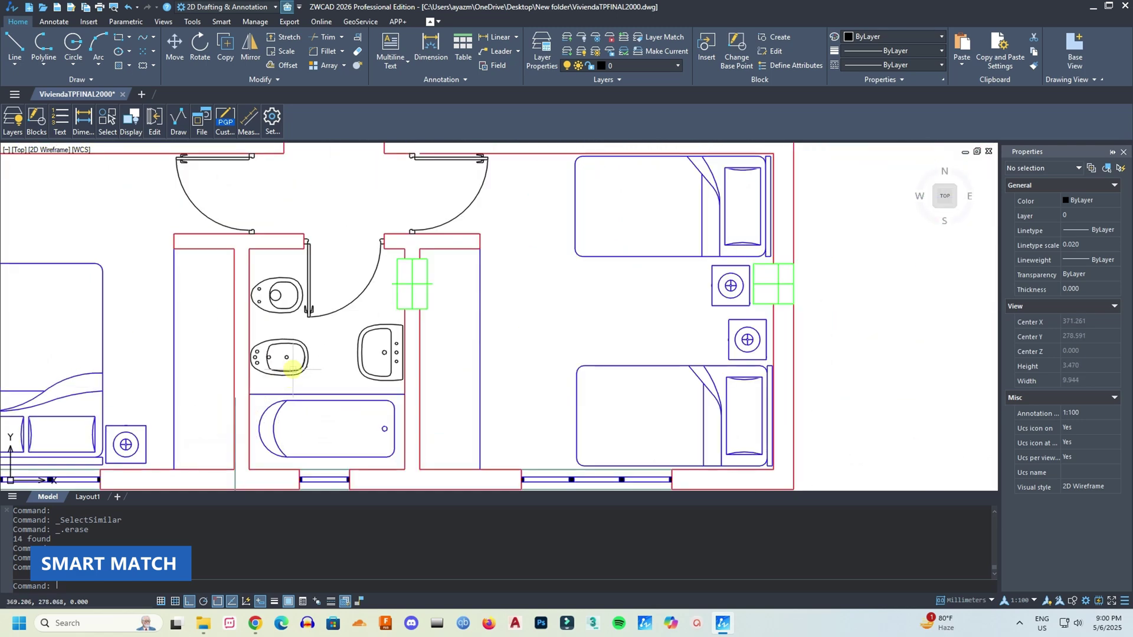
pyautogui.click(291, 369)
pyautogui.scroll(3, 281, 361)
pyautogui.click(278, 339)
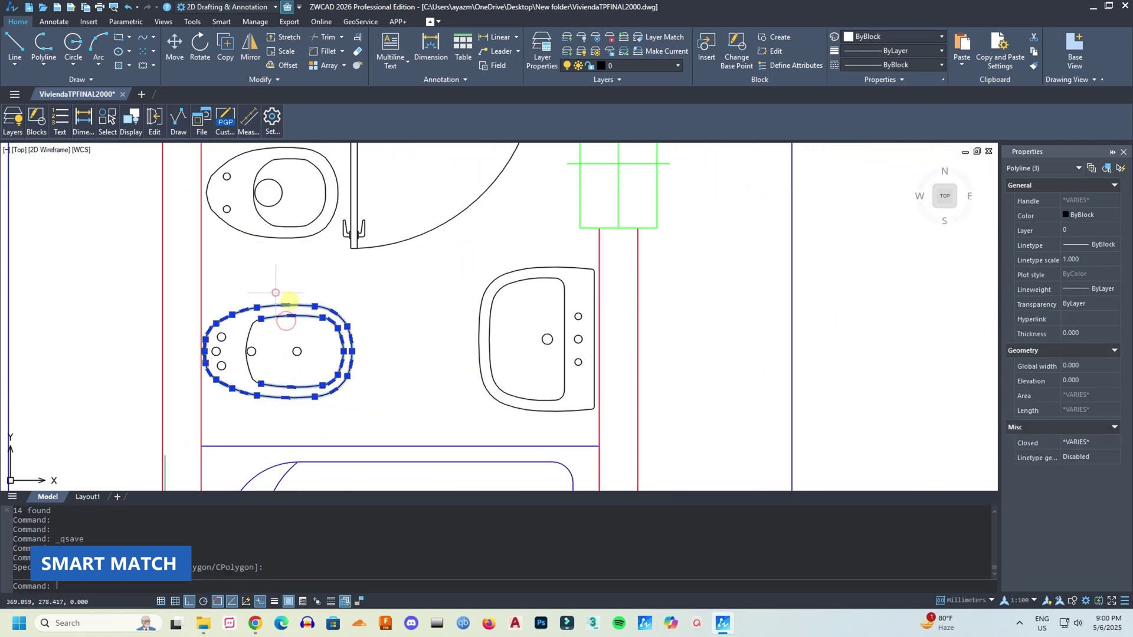
pyautogui.scroll(-2, 290, 302)
pyautogui.press('Escape')
pyautogui.click(452, 331)
pyautogui.click(417, 364)
pyautogui.press('Escape')
# Step: Zoom to the facade and select a window's edge and whole frame, then deselect
pyautogui.scroll(-10, 321, 371)
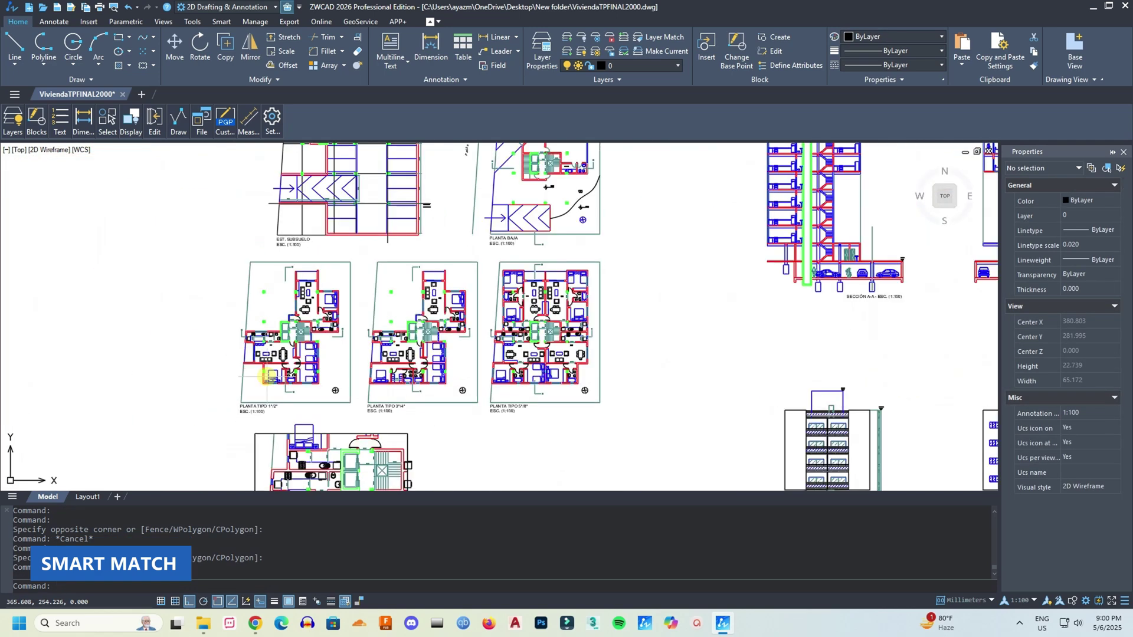
pyautogui.scroll(8, 693, 412)
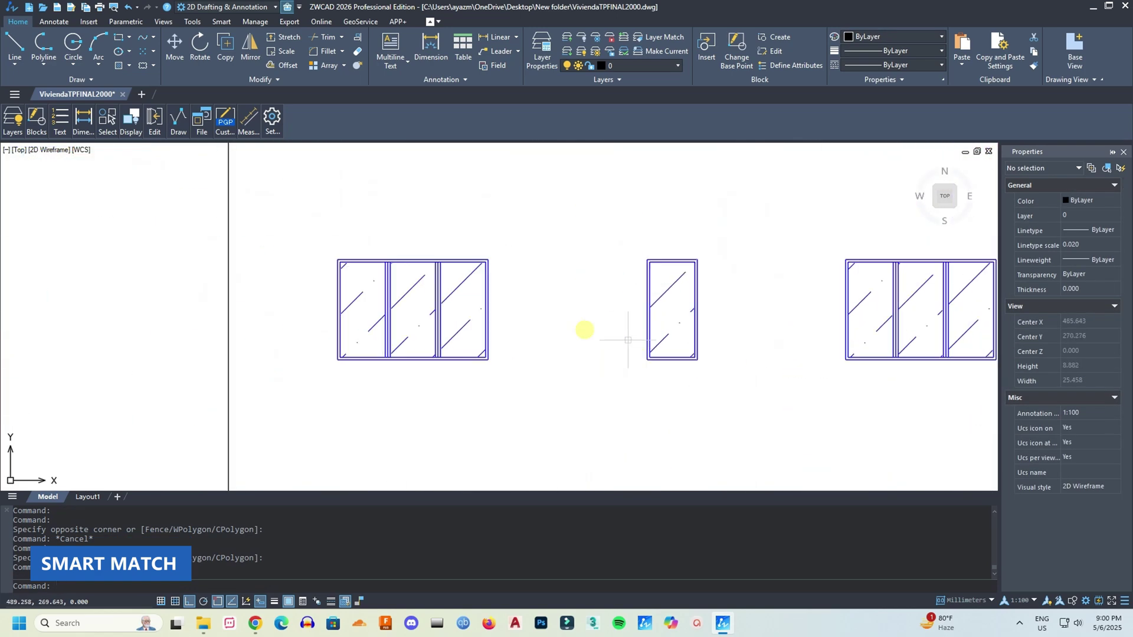
pyautogui.click(486, 287)
pyautogui.scroll(4, 488, 287)
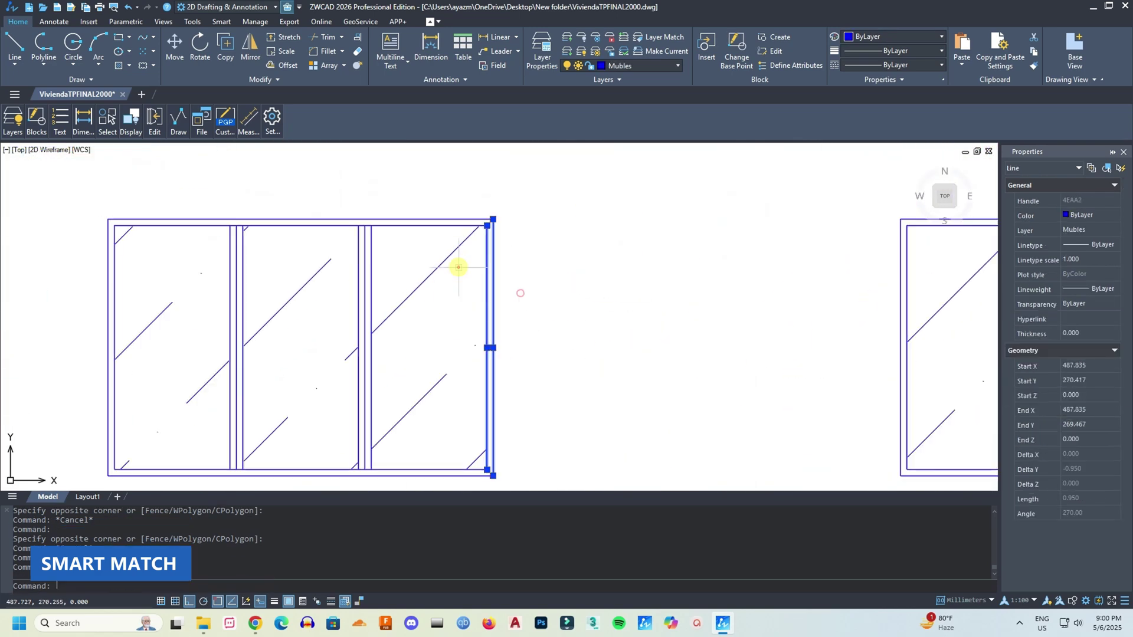
pyautogui.click(417, 248)
pyautogui.press('Escape')
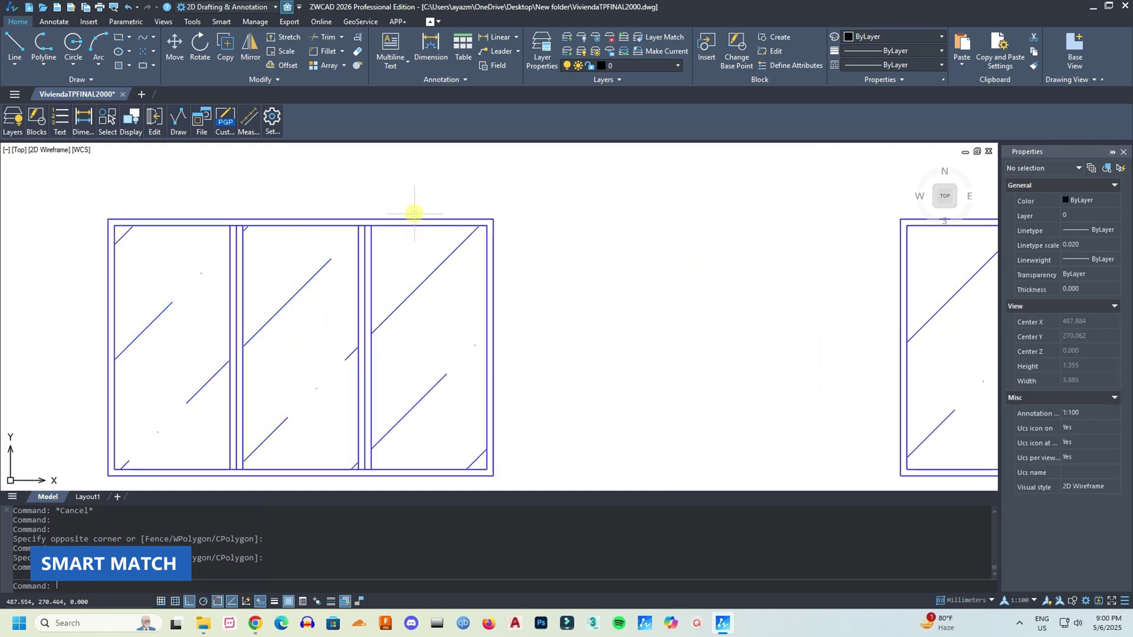
pyautogui.click(414, 214)
pyautogui.click(341, 263)
pyautogui.press('Escape')
# Step: Inspect the top edge of the lower-left facade window, then deselect it
pyautogui.scroll(-5, 375, 230)
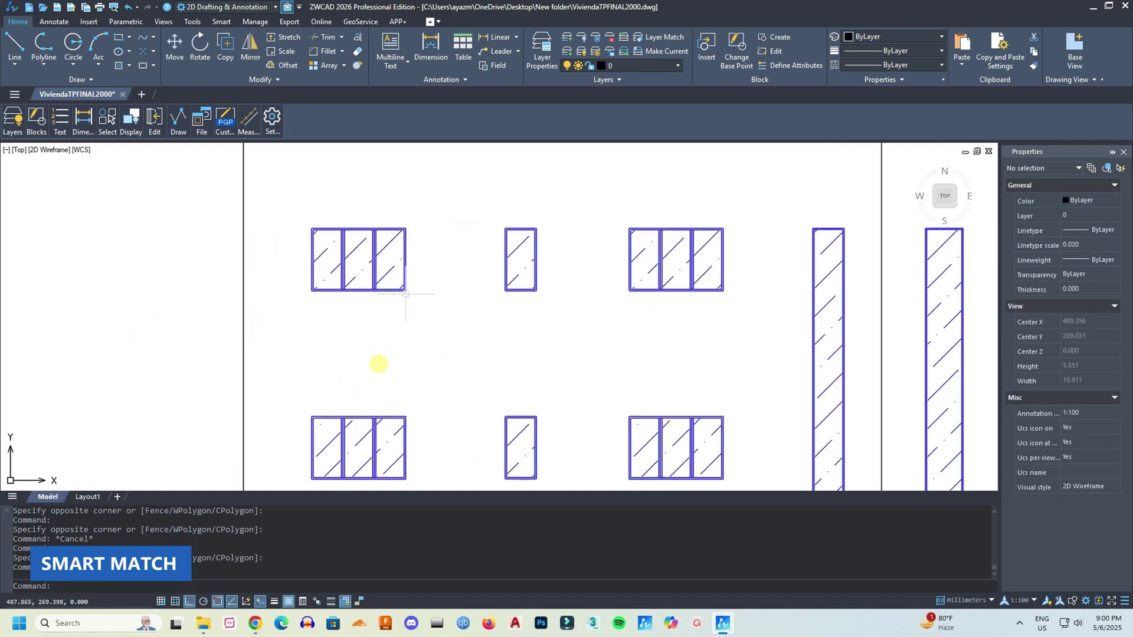
pyautogui.click(379, 418)
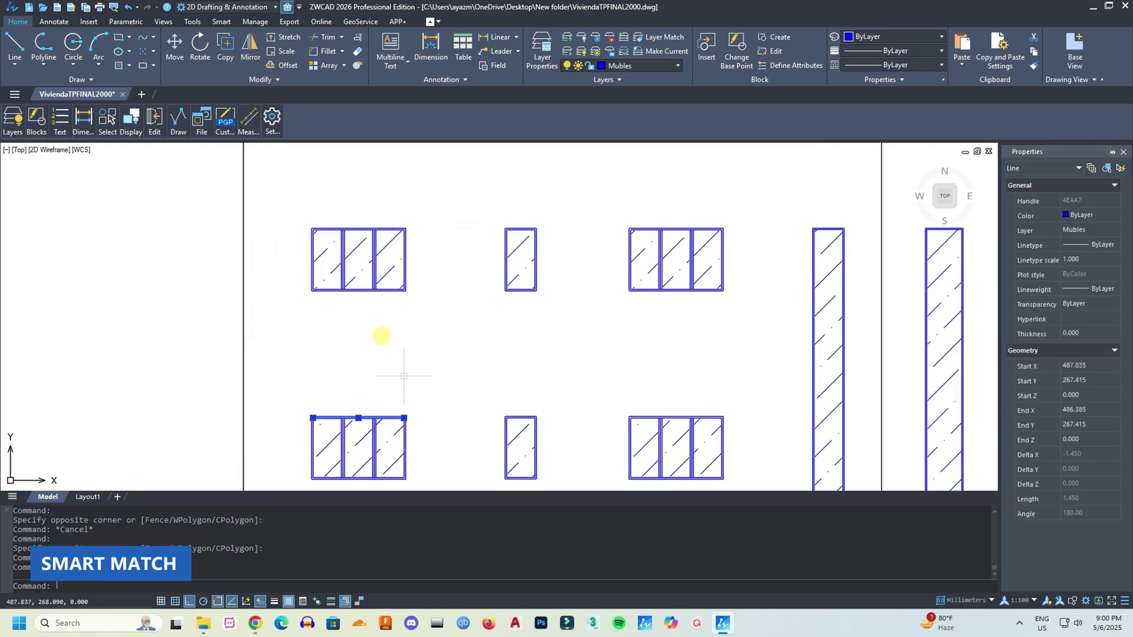
pyautogui.press('Escape')
pyautogui.scroll(-2, 436, 272)
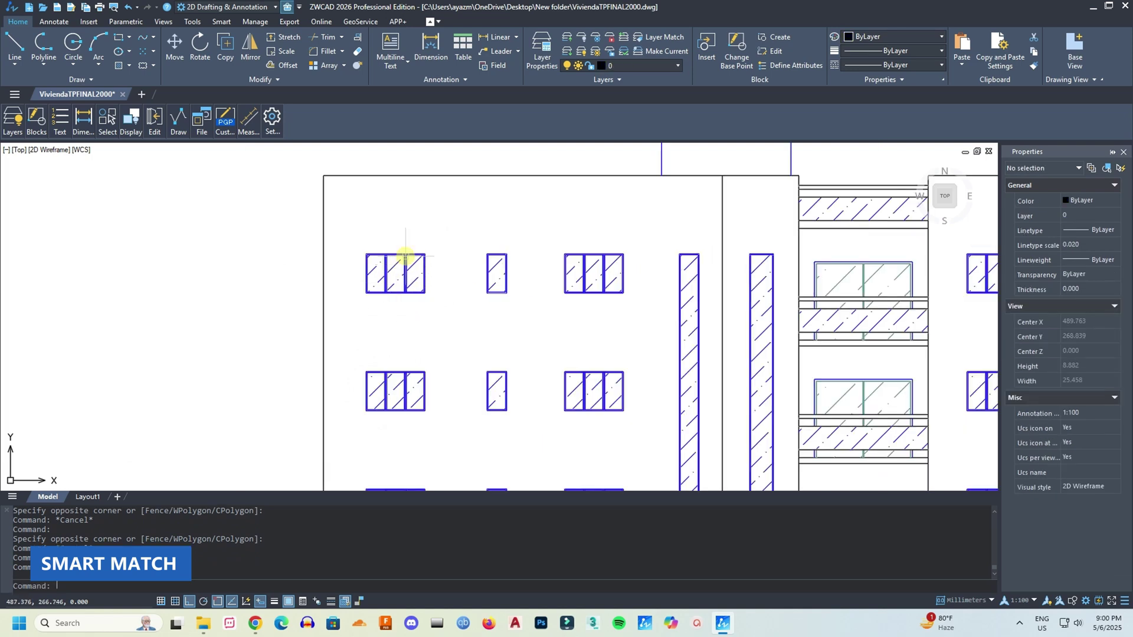
pyautogui.scroll(2, 405, 258)
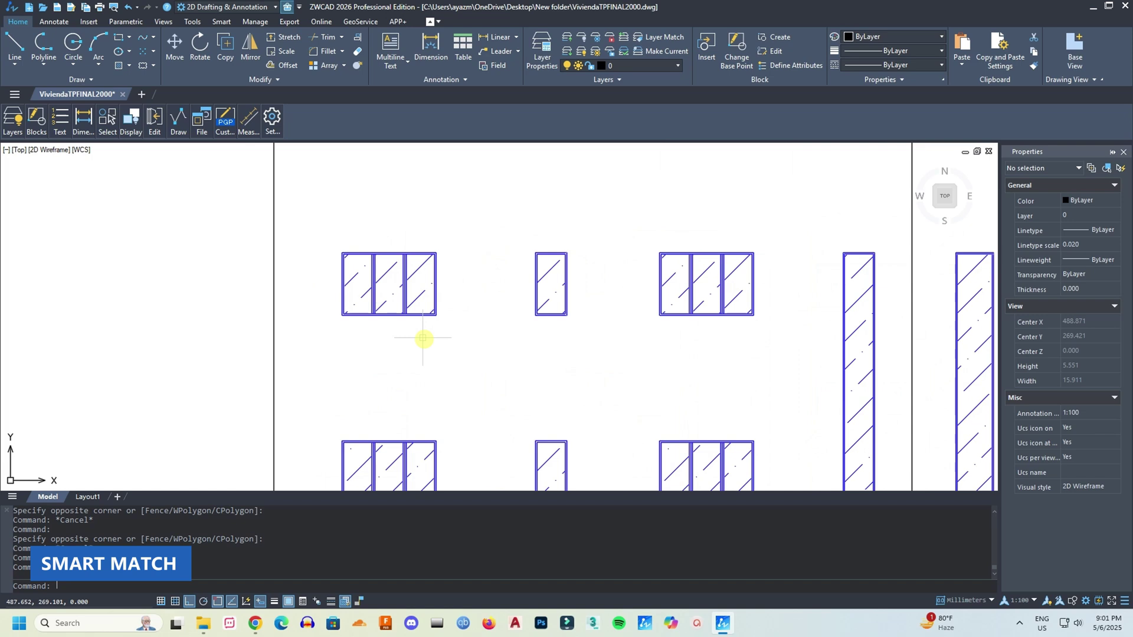
# Step: Start BATCHBLOCK in match-by-example mode with the top-left window as the source
pyautogui.write('batch')
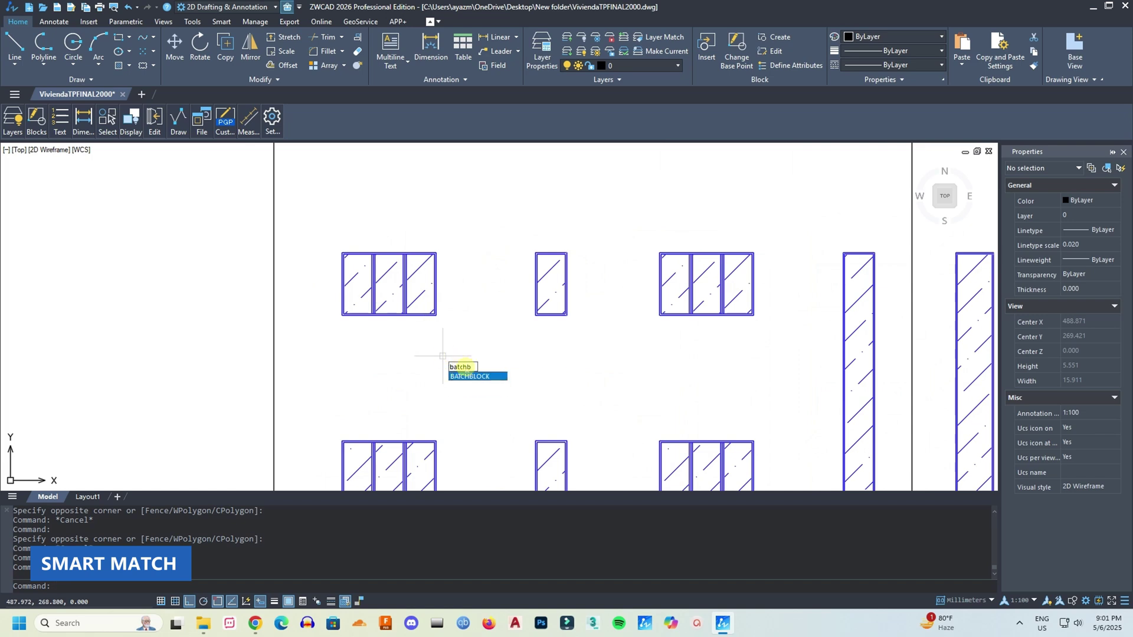
pyautogui.write('b')
pyautogui.click(465, 376)
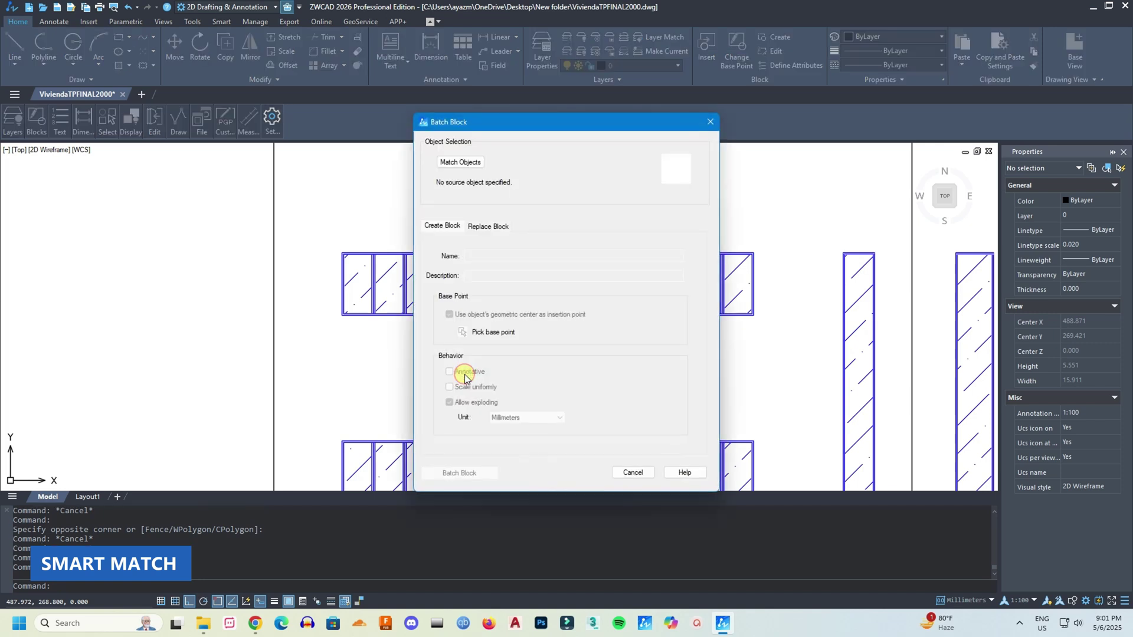
pyautogui.click(447, 164)
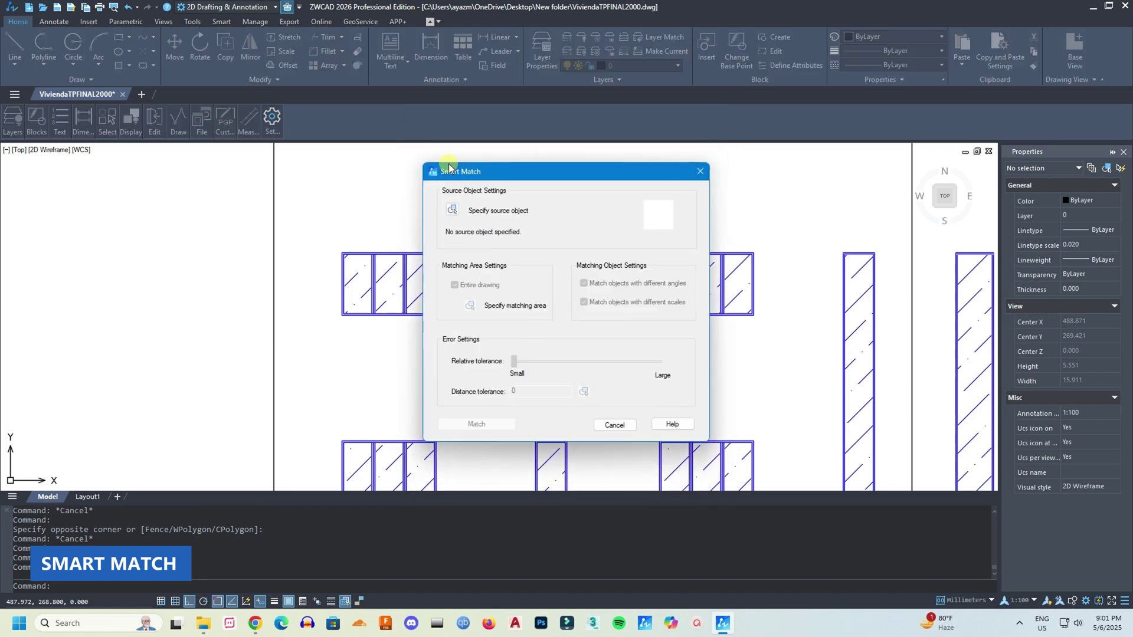
pyautogui.click(453, 211)
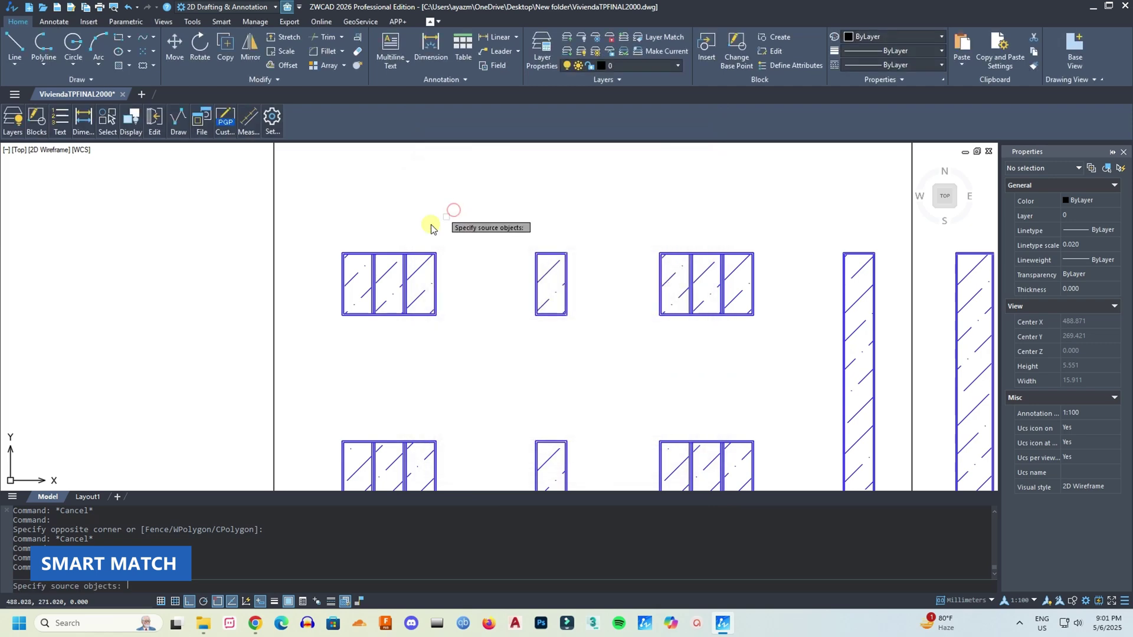
pyautogui.click(320, 228)
pyautogui.click(473, 350)
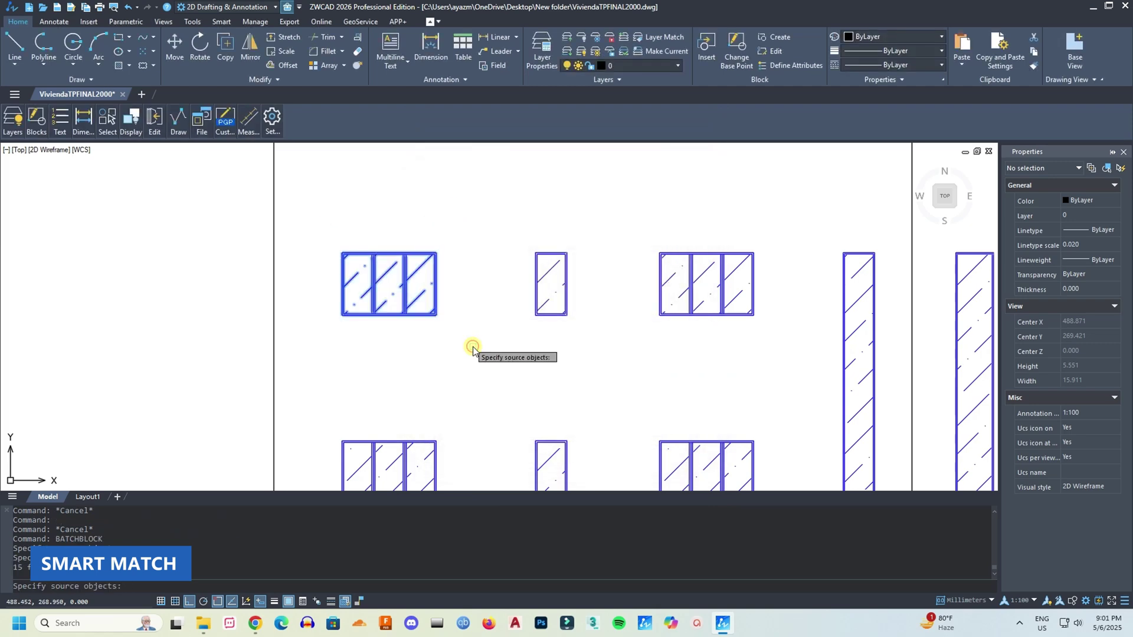
pyautogui.press('Return')
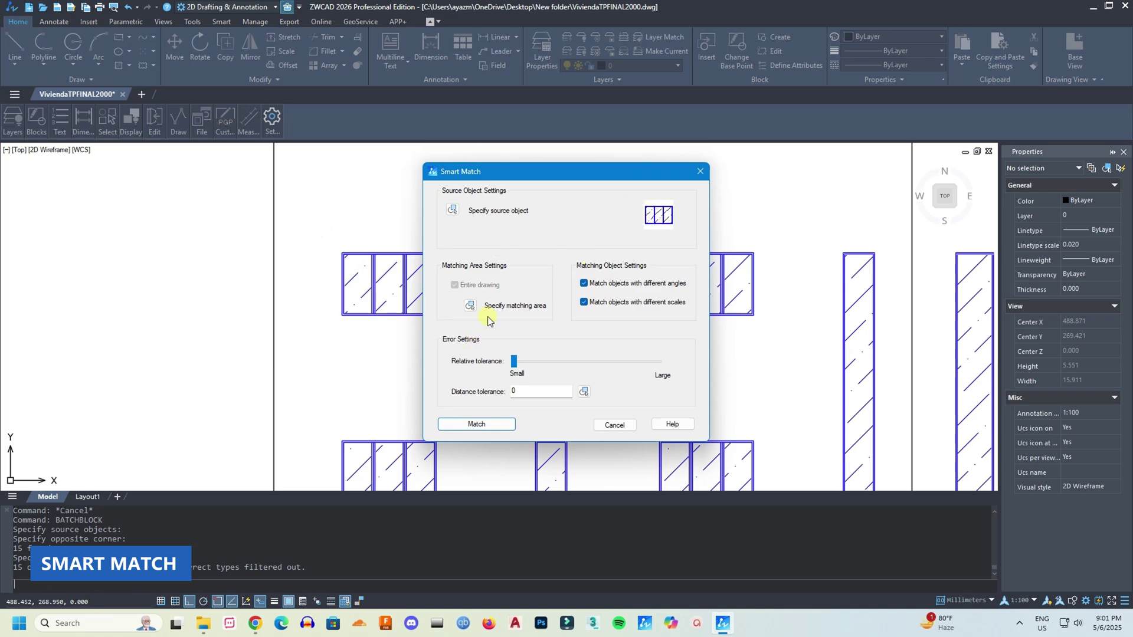
# Step: Box the right facade as the area to search for matching windows
pyautogui.click(470, 305)
pyautogui.scroll(-3, 372, 268)
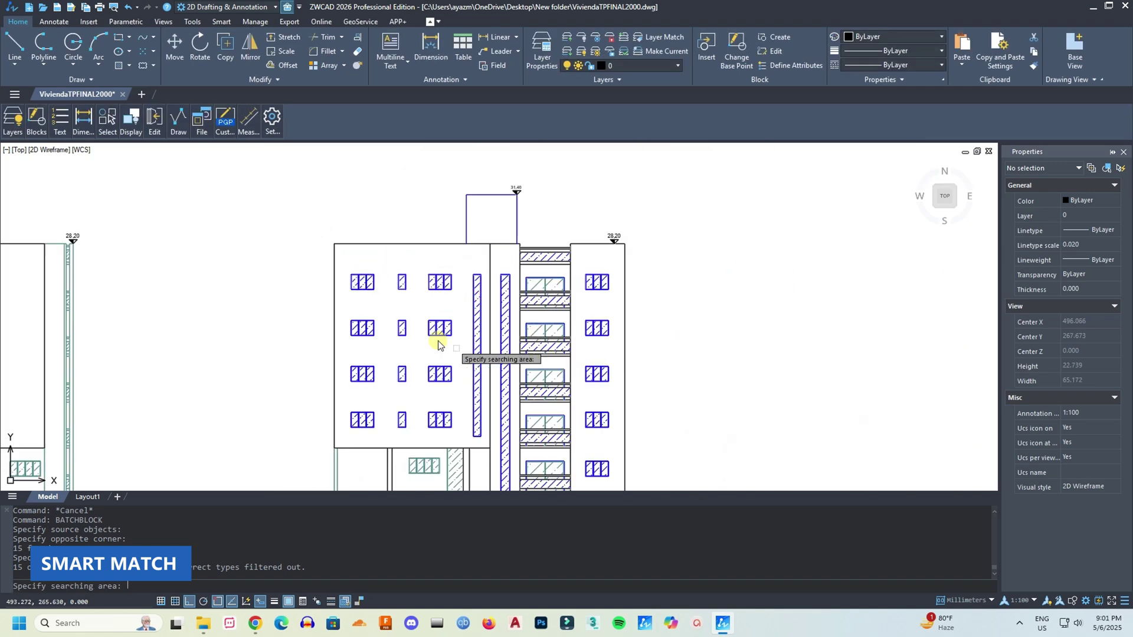
pyautogui.scroll(-2, 358, 232)
pyautogui.scroll(-2, 354, 229)
pyautogui.click(325, 180)
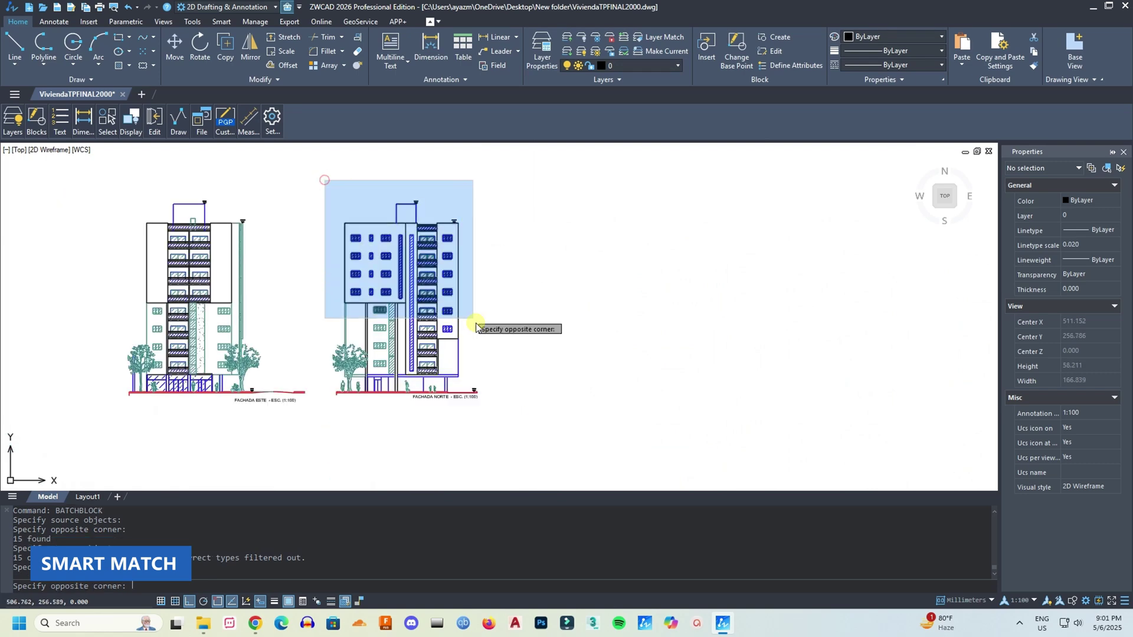
pyautogui.click(508, 423)
pyautogui.scroll(5, 360, 254)
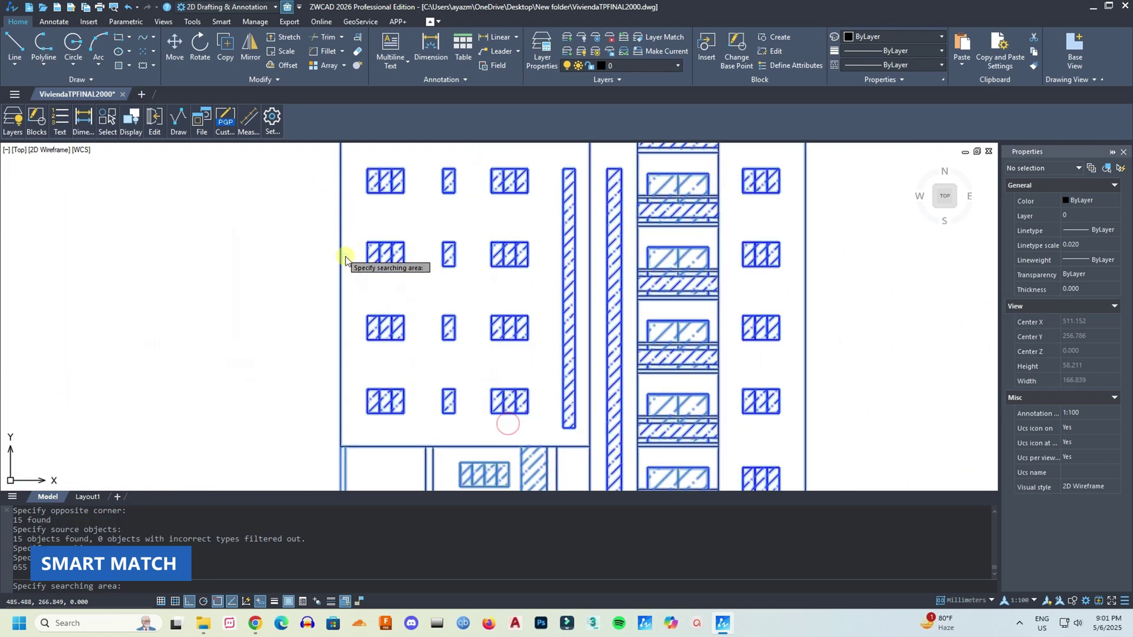
pyautogui.press('Return')
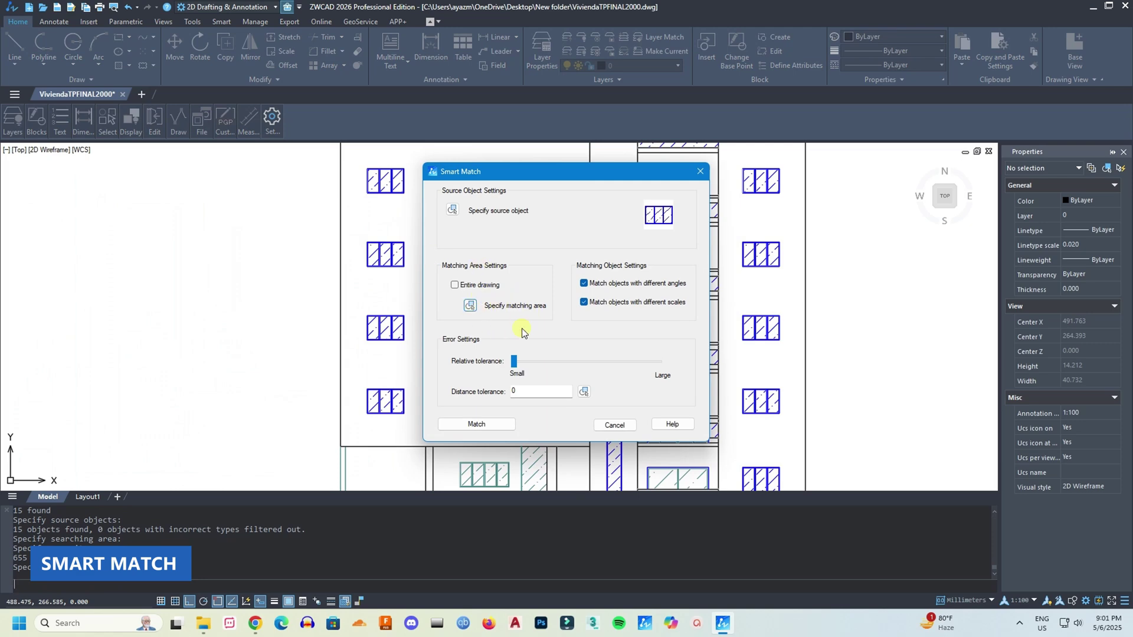
# Step: Run Match to find the 14 windows identical to the sample
pyautogui.click(476, 425)
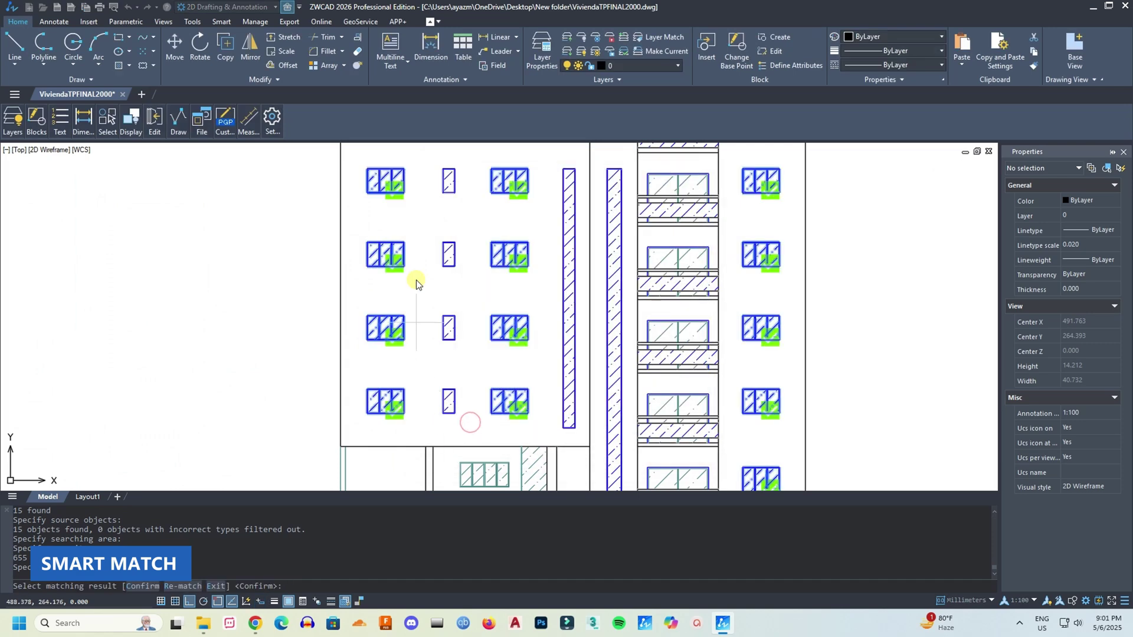
pyautogui.scroll(-3, 418, 277)
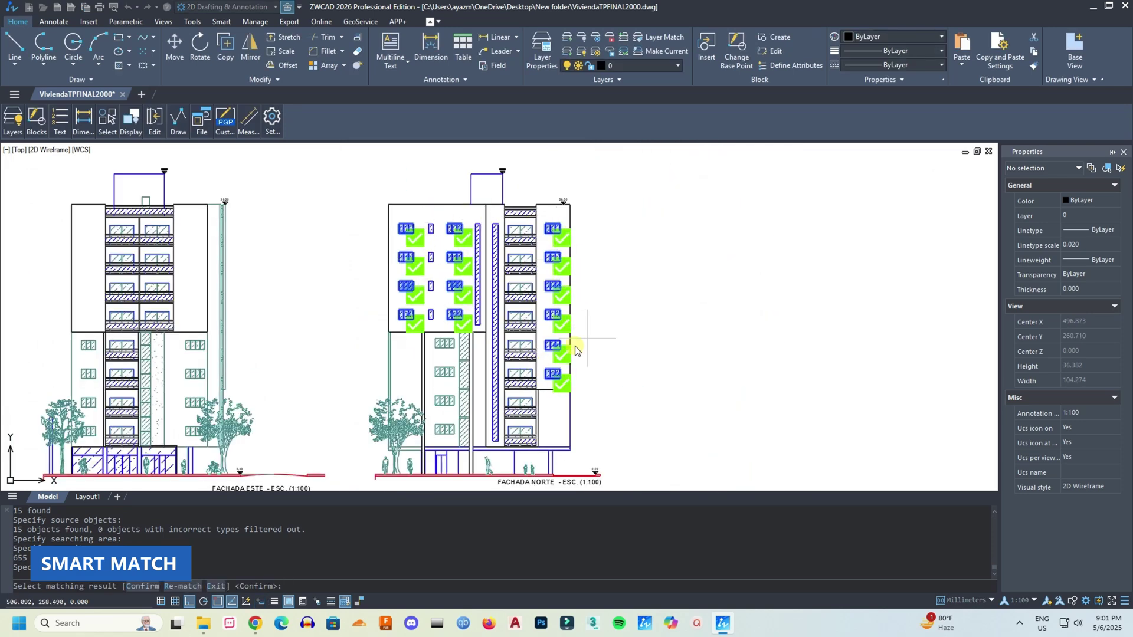
pyautogui.scroll(-2, 576, 351)
pyautogui.scroll(4, 536, 311)
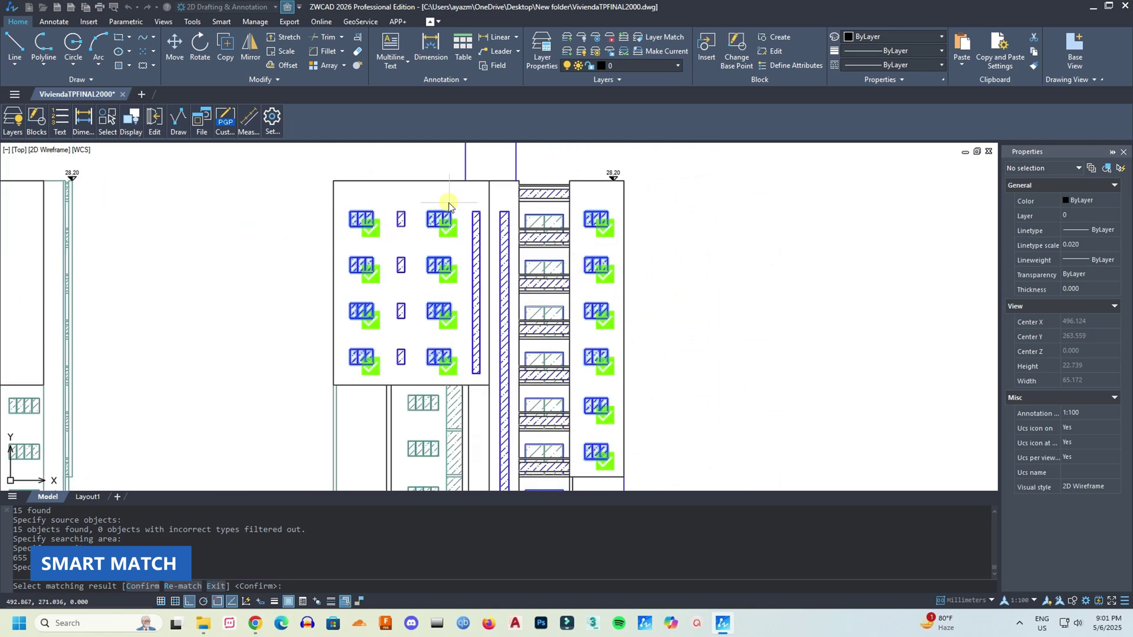
pyautogui.scroll(4, 443, 215)
pyautogui.scroll(-4, 330, 271)
pyautogui.scroll(4, 367, 254)
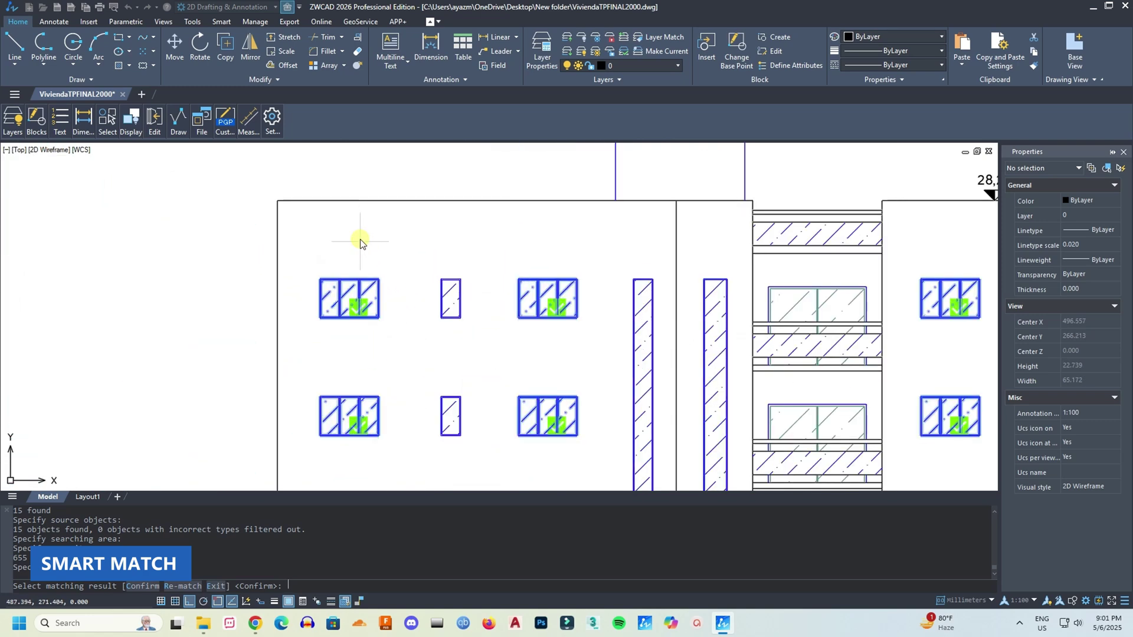
# Step: Accept the 14 matches and batch-create blocks named 'window 1'
pyautogui.press('Return')
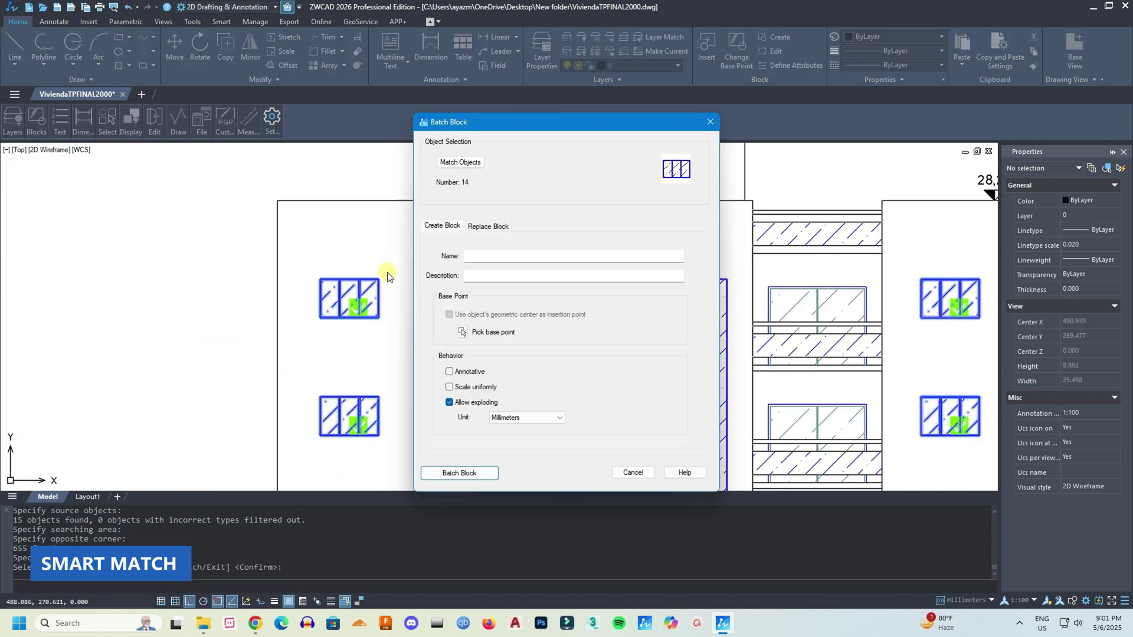
pyautogui.click(497, 258)
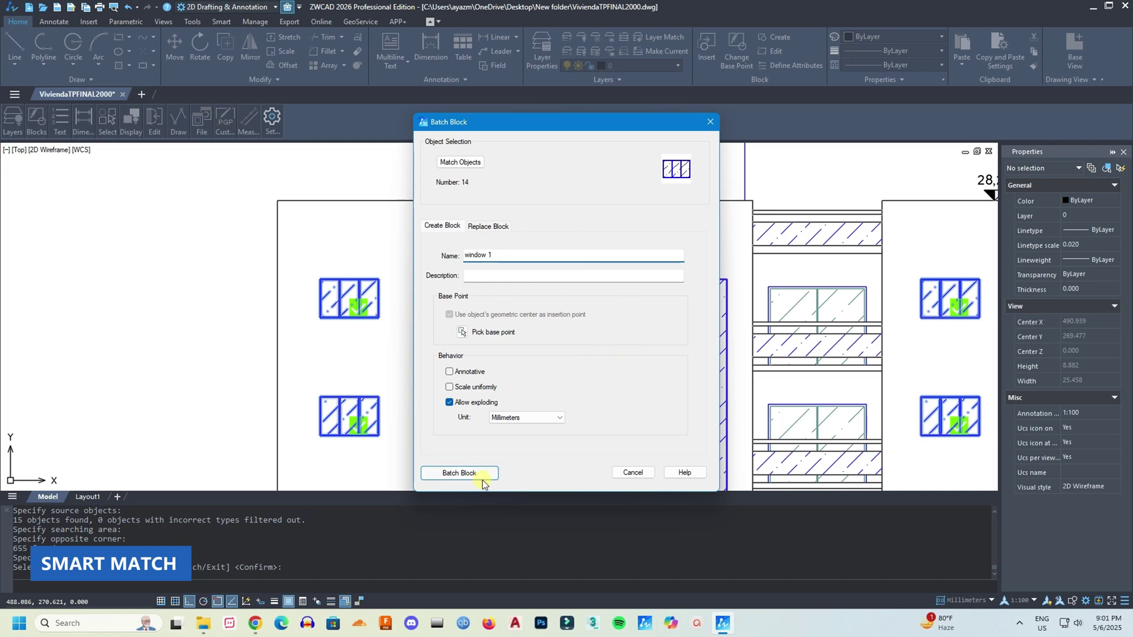
pyautogui.click(461, 475)
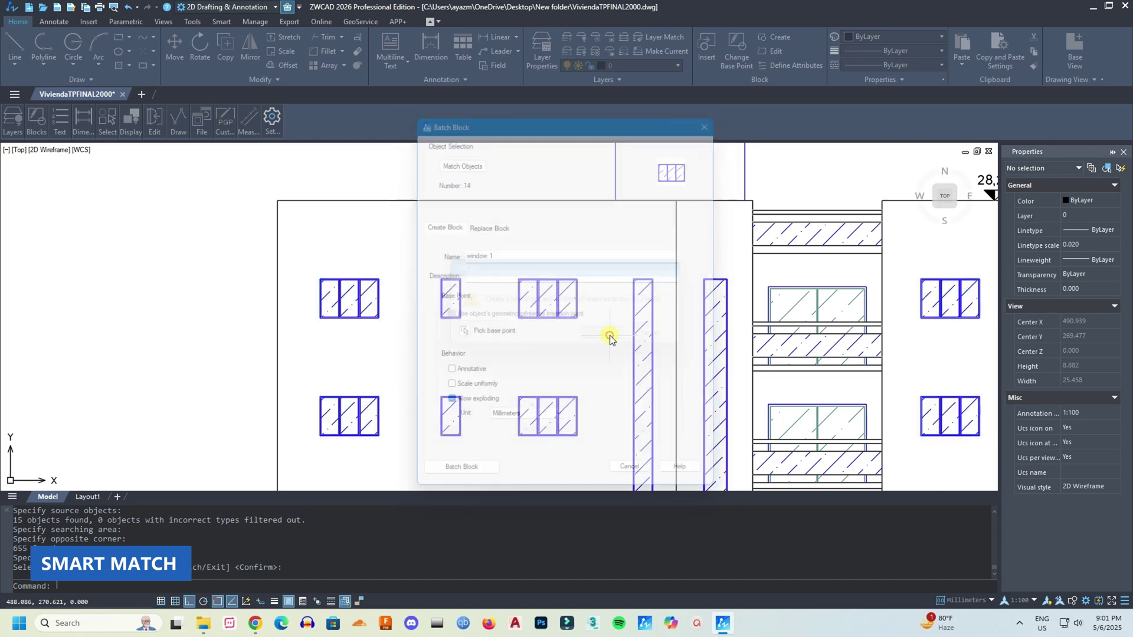
# Step: Select the top-left, top-middle and bottom-middle windows to confirm they are Block References
pyautogui.click(361, 291)
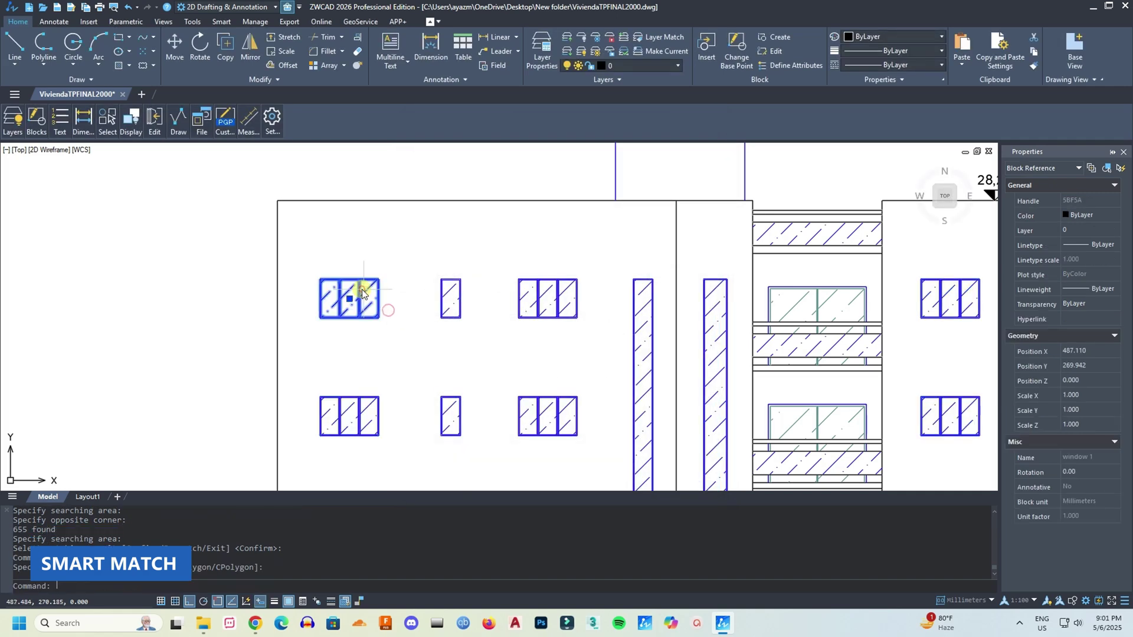
pyautogui.click(545, 335)
pyautogui.click(513, 283)
pyautogui.click(573, 378)
pyautogui.click(529, 408)
pyautogui.press('Escape')
pyautogui.click(547, 299)
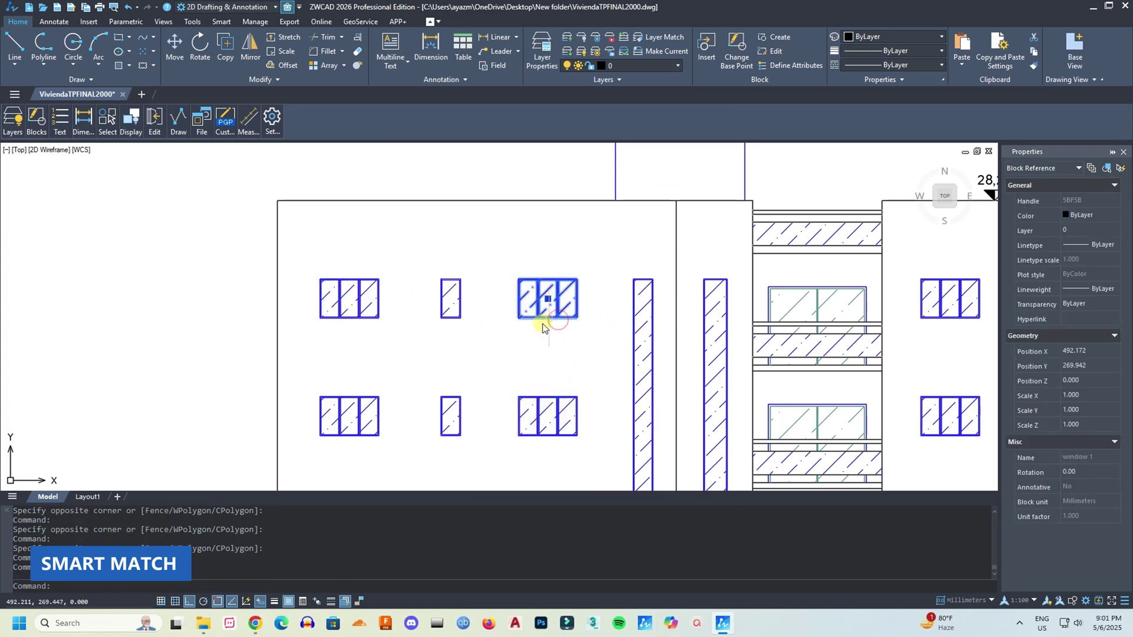
pyautogui.scroll(5, 543, 324)
pyautogui.scroll(-3, 544, 301)
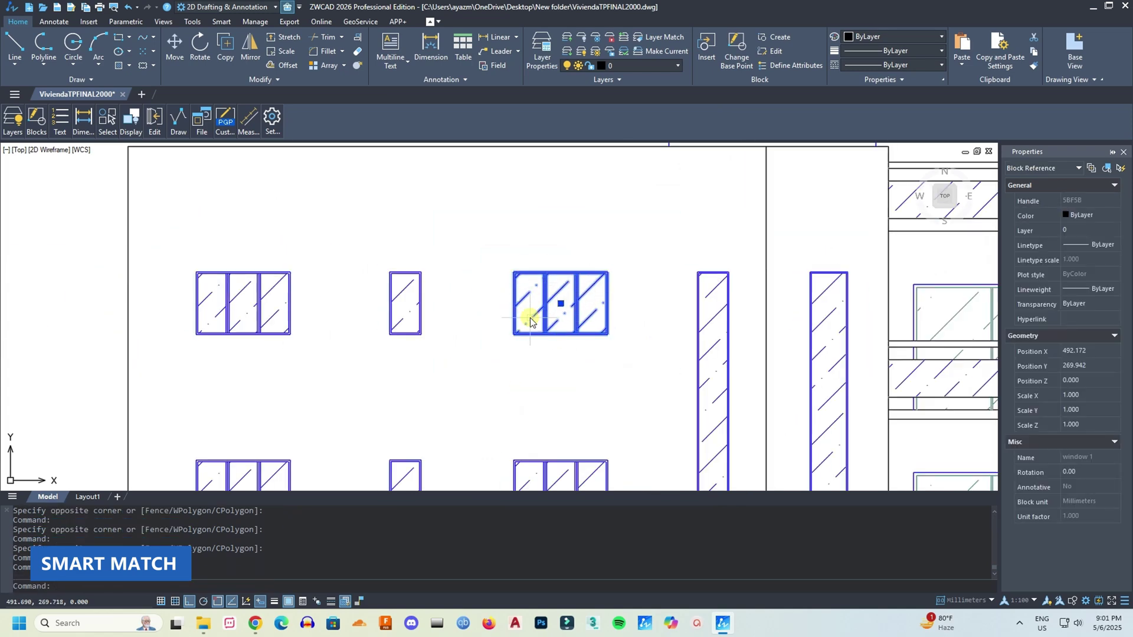
pyautogui.press('Escape')
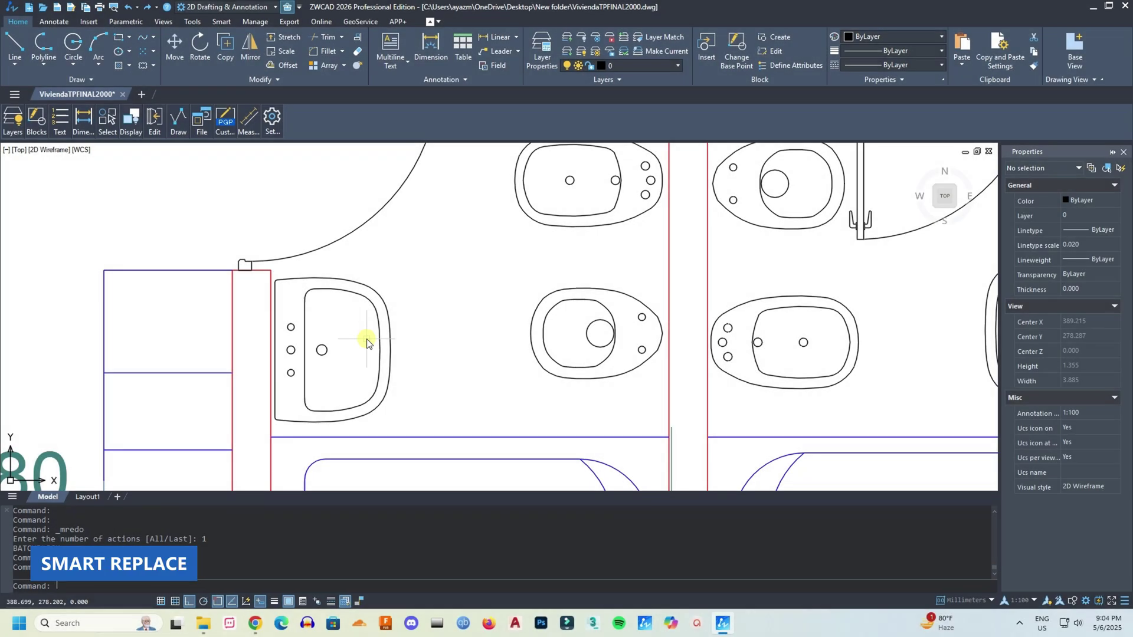
# Step: Start BATCHBLOCK with Match Objects and the left washbasin as the source
pyautogui.write('bat')
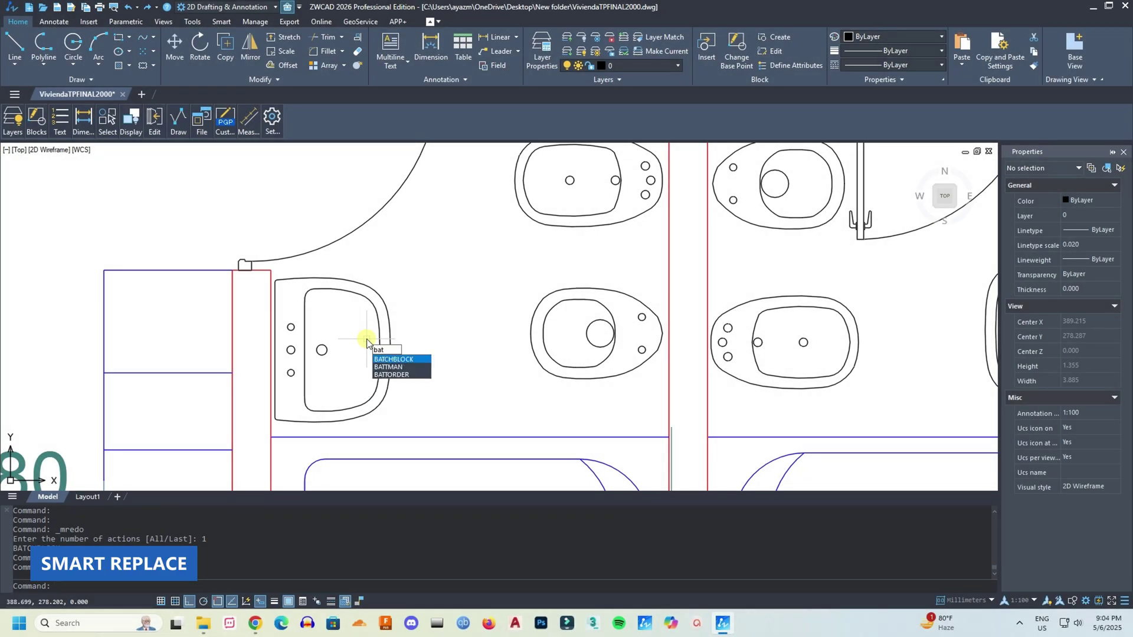
pyautogui.click(395, 360)
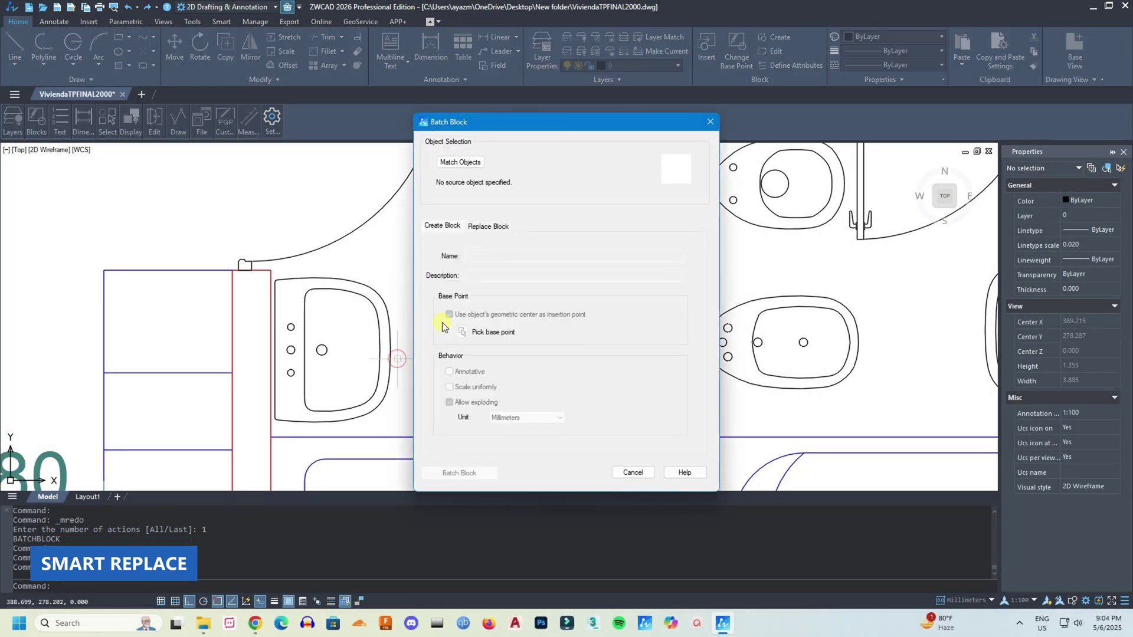
pyautogui.click(456, 163)
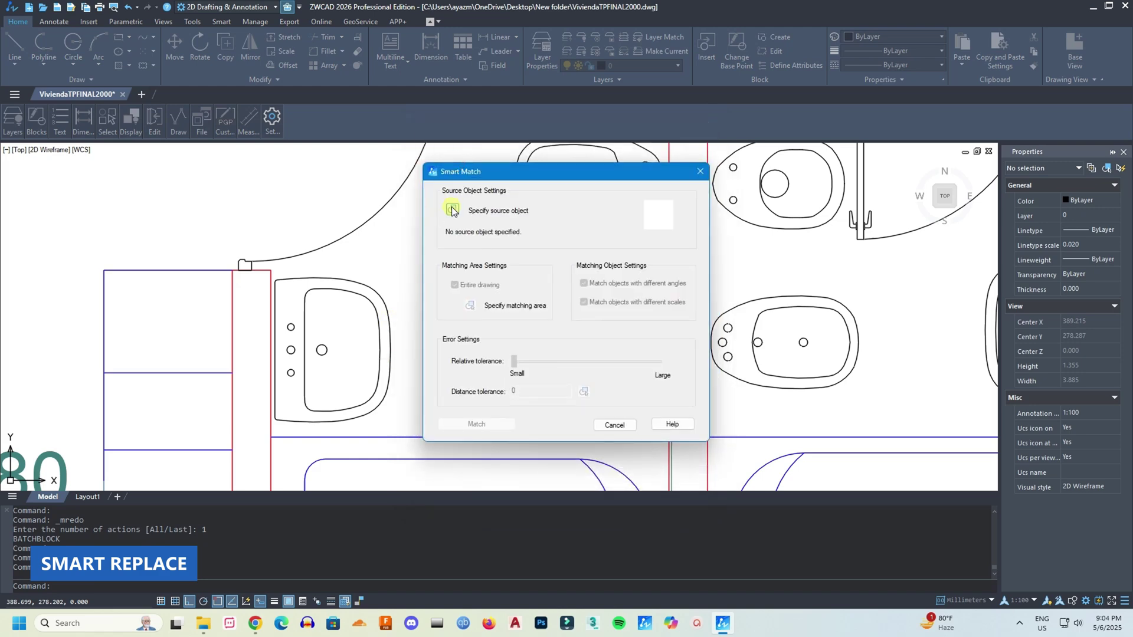
pyautogui.click(453, 210)
pyautogui.click(387, 310)
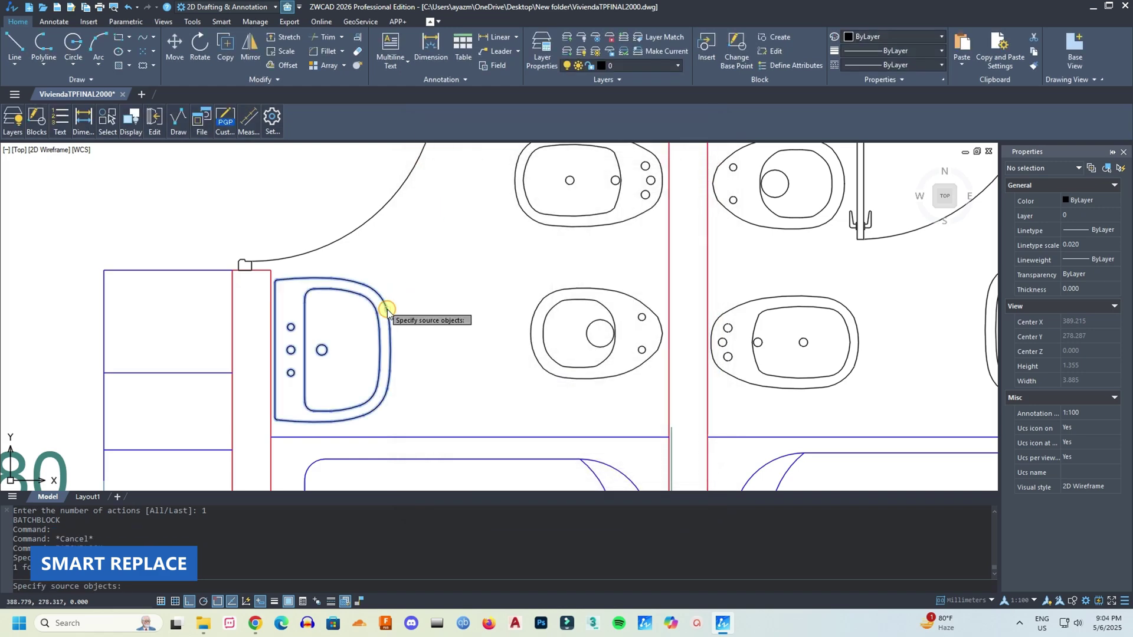
pyautogui.press('Return')
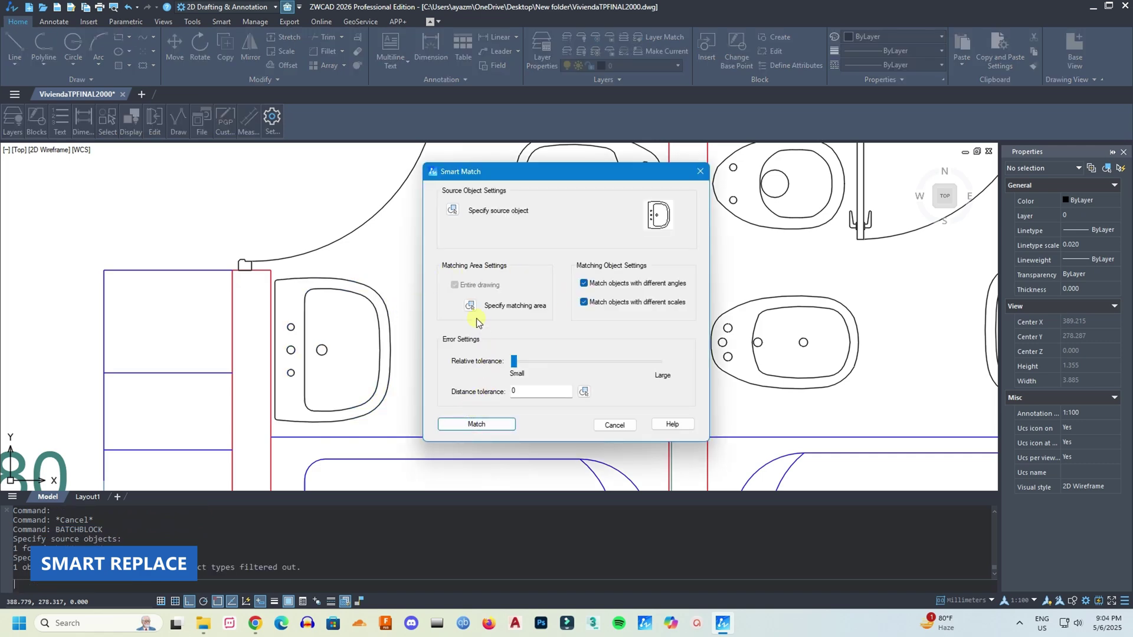
# Step: Match and accept the 7 fixtures identical to the washbasin
pyautogui.click(477, 426)
pyautogui.scroll(-5, 349, 363)
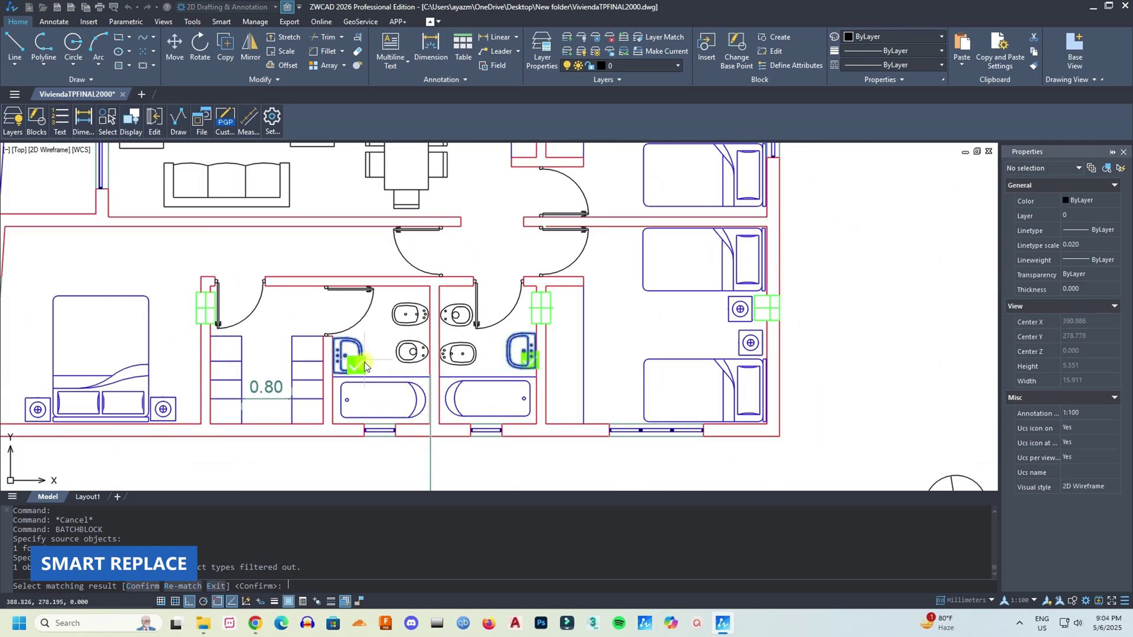
pyautogui.scroll(5, 354, 360)
pyautogui.press('Return')
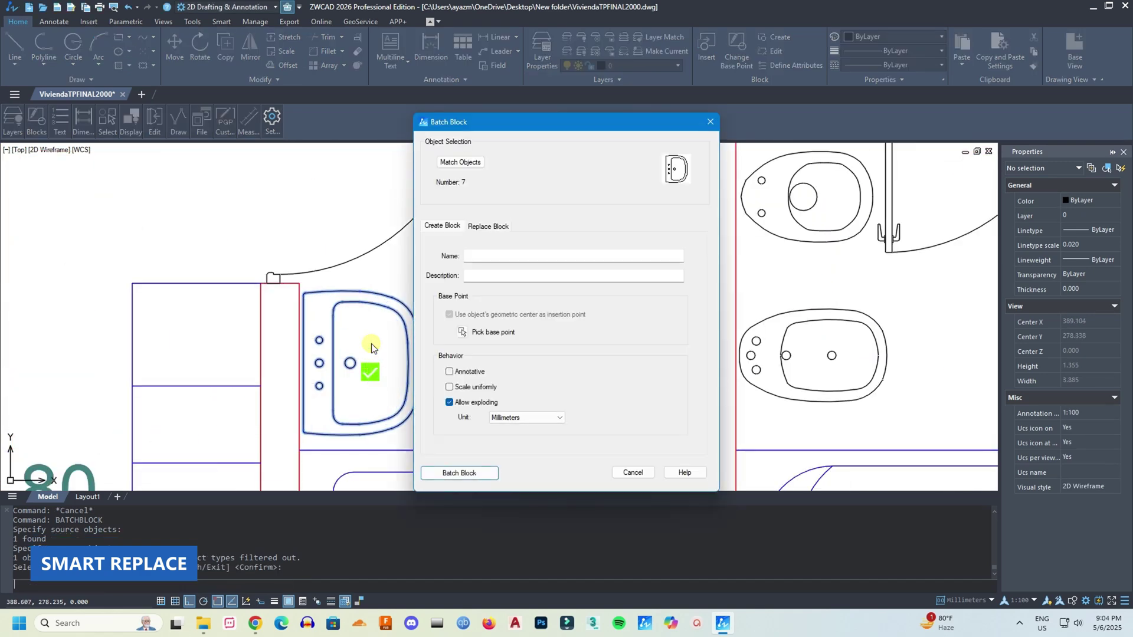
# Step: On the Replace Block tab, choose basin 2 as the replacement block
pyautogui.click(484, 228)
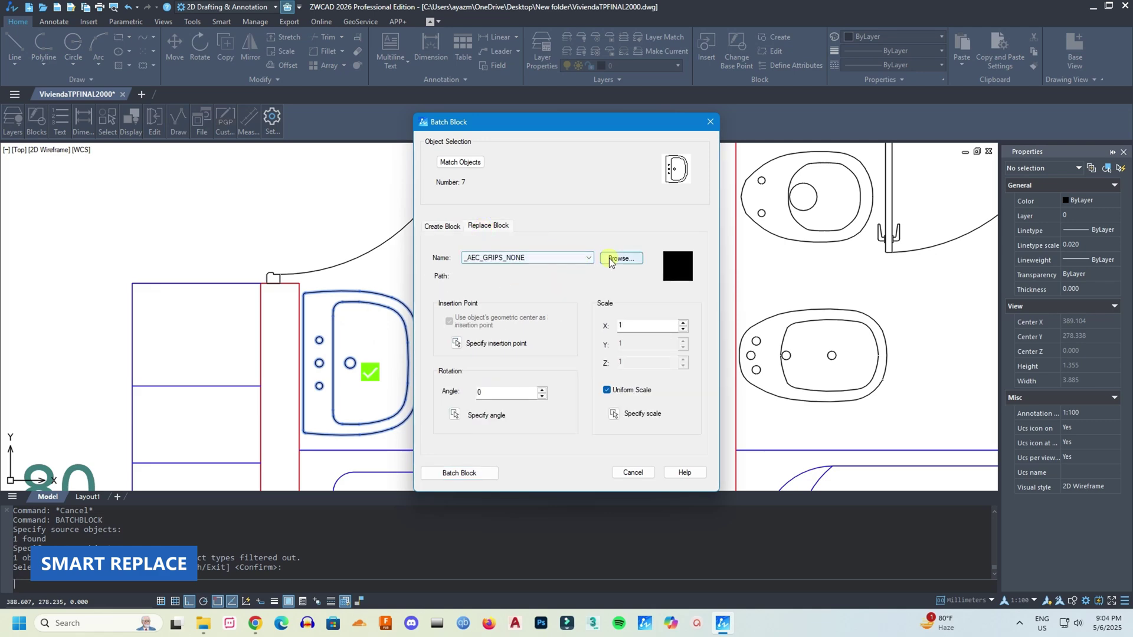
pyautogui.click(588, 258)
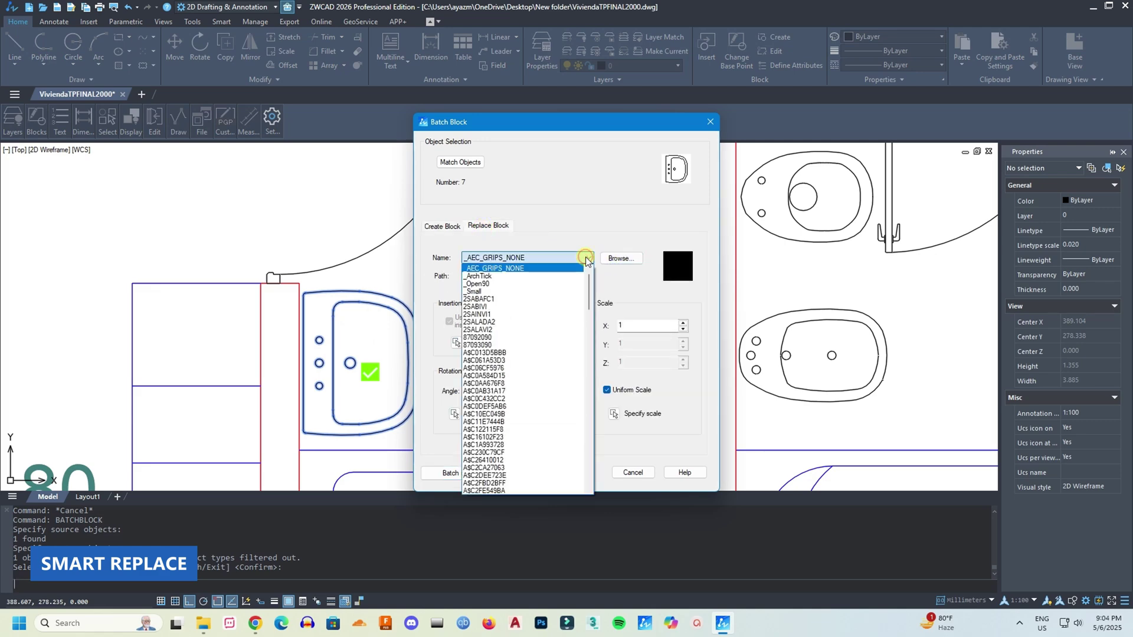
pyautogui.scroll(-2, 542, 331)
pyautogui.scroll(-10, 542, 356)
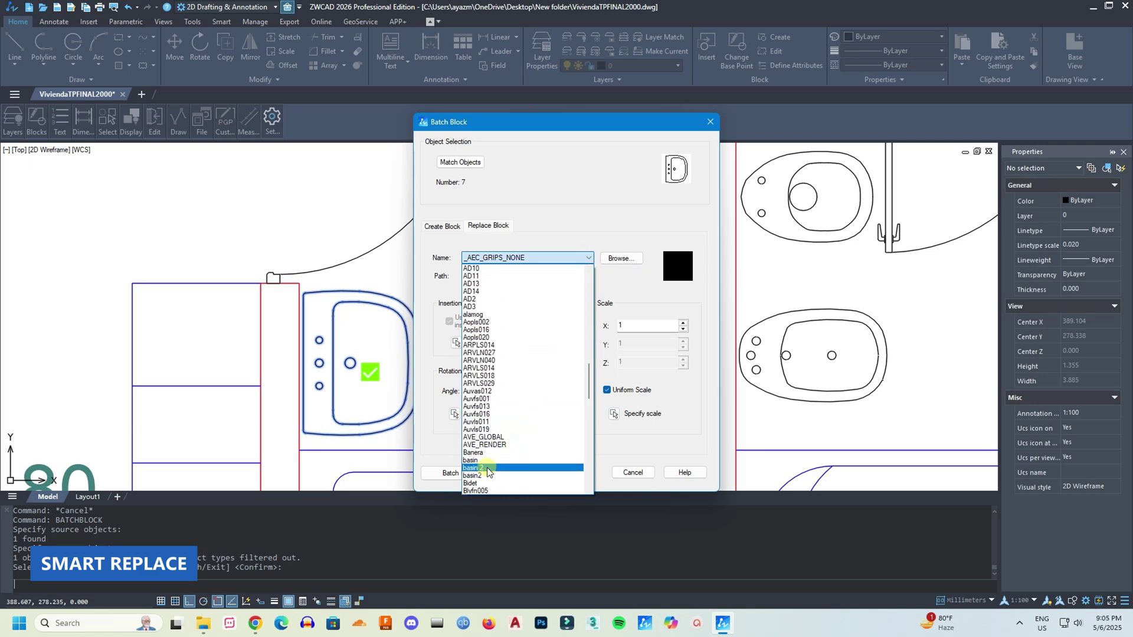
pyautogui.click(487, 470)
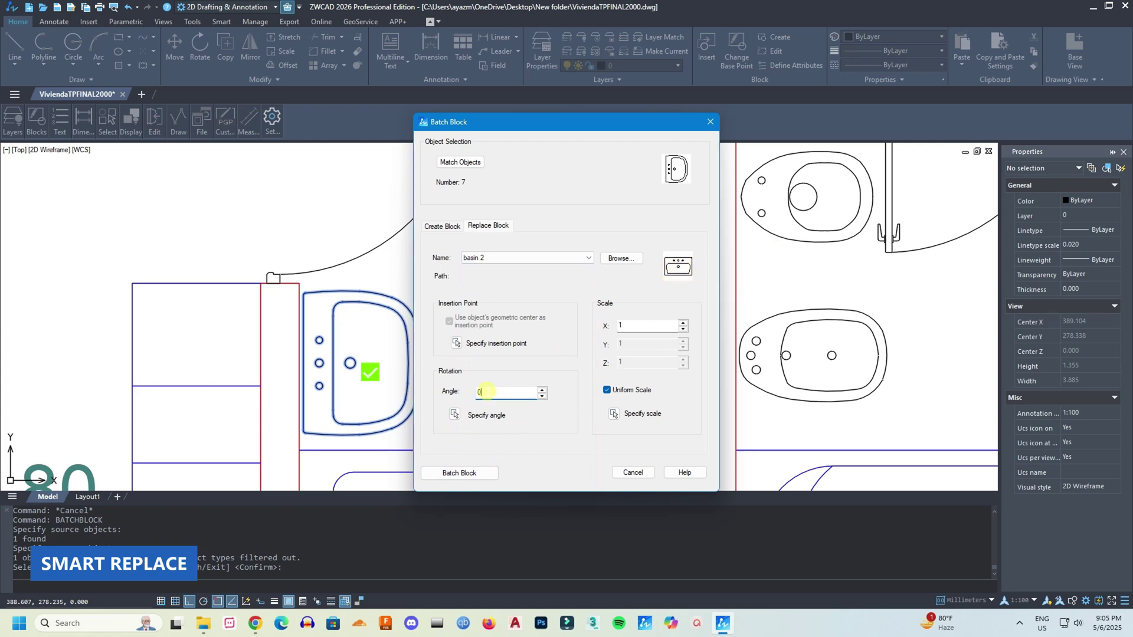
# Step: Set rotation 90°, insert at the washbasin's lower-left corner, and apply the replacement
pyautogui.click(455, 414)
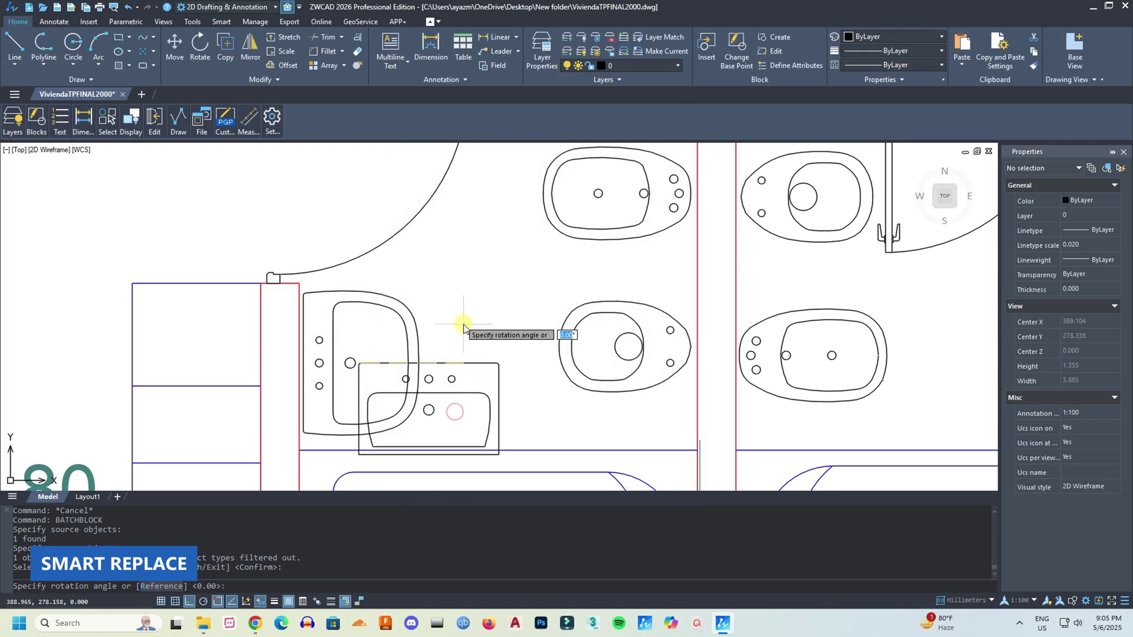
pyautogui.click(361, 192)
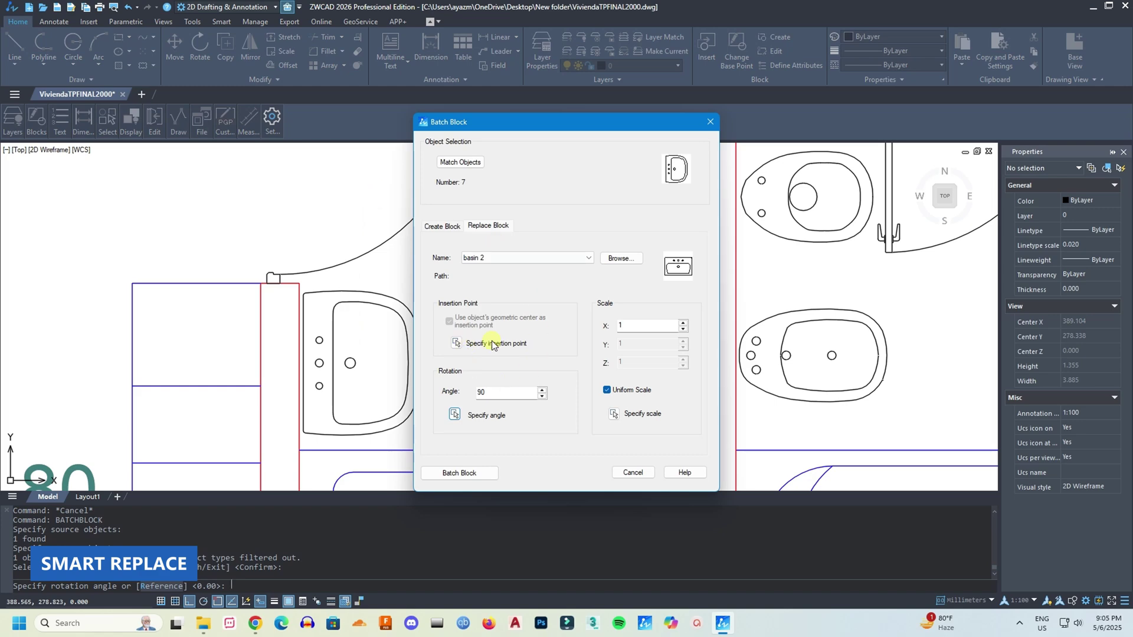
pyautogui.click(456, 344)
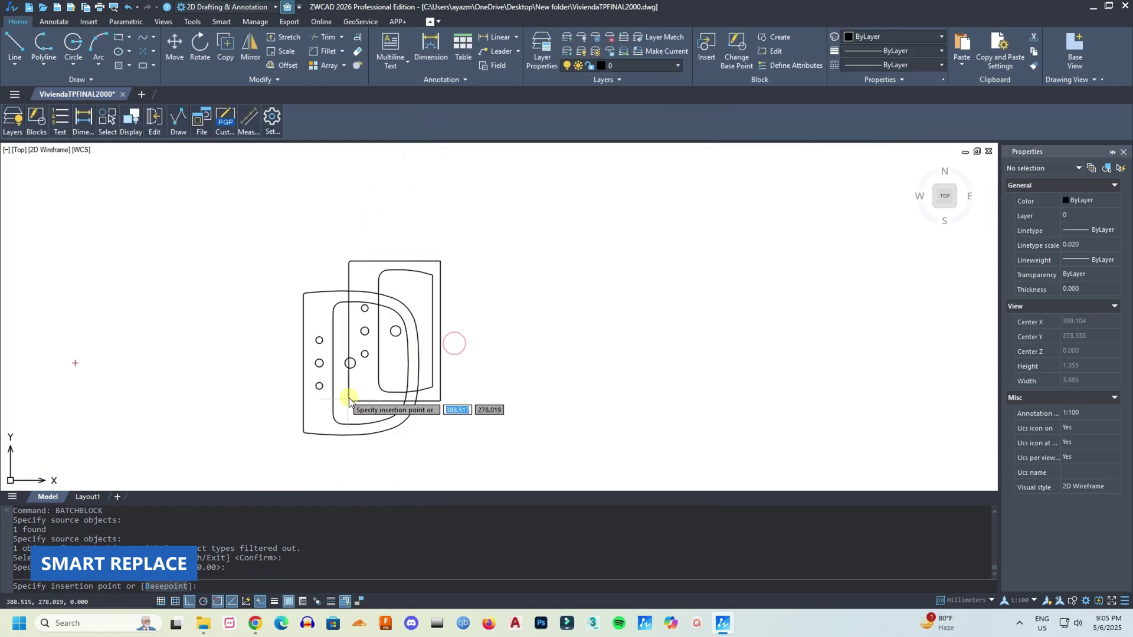
pyautogui.click(303, 431)
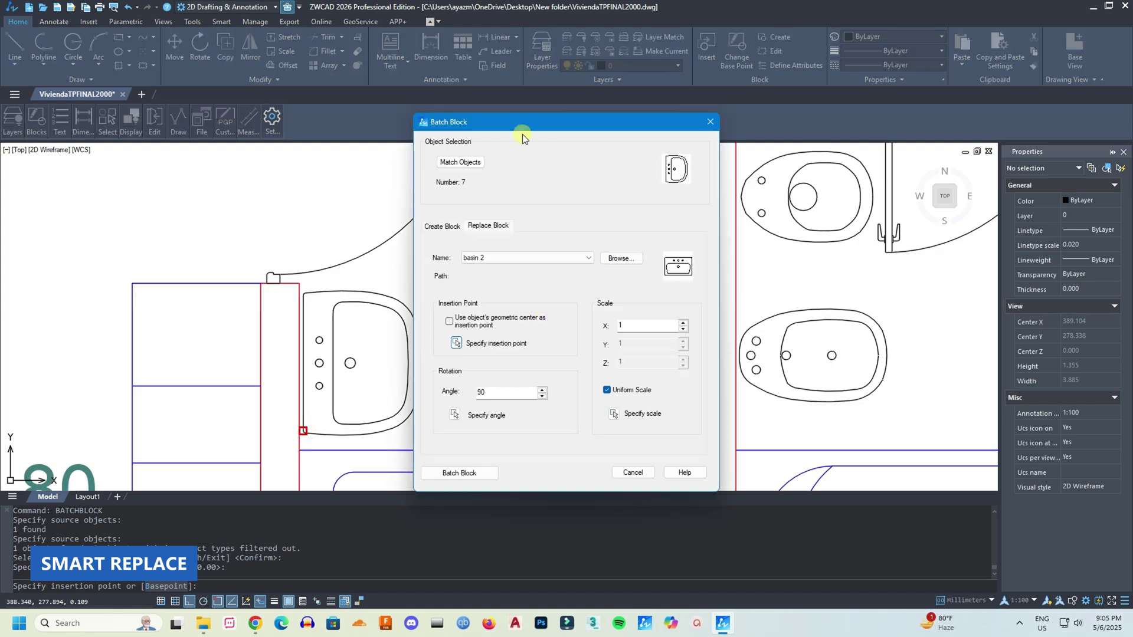
pyautogui.moveTo(522, 130); pyautogui.dragTo(516, 103)
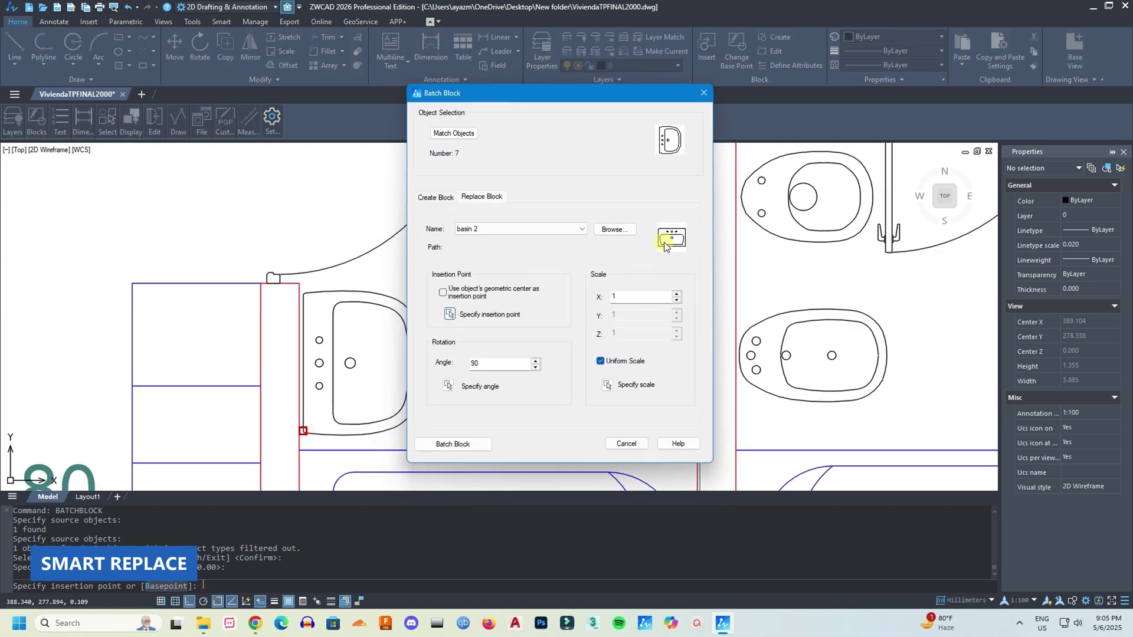
pyautogui.click(446, 445)
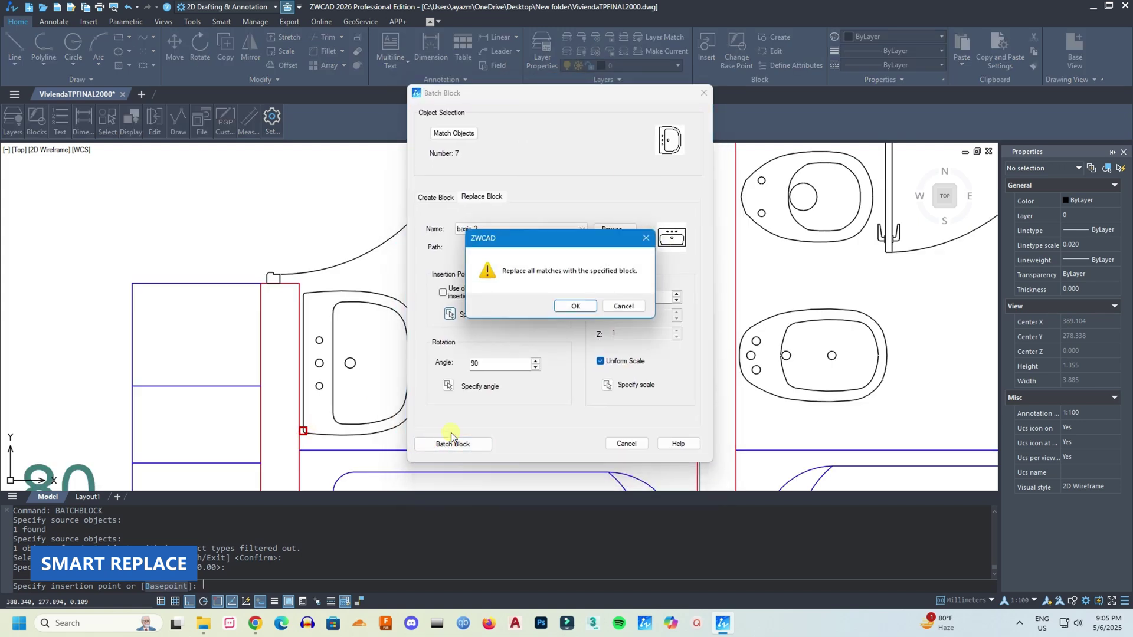
pyautogui.click(579, 310)
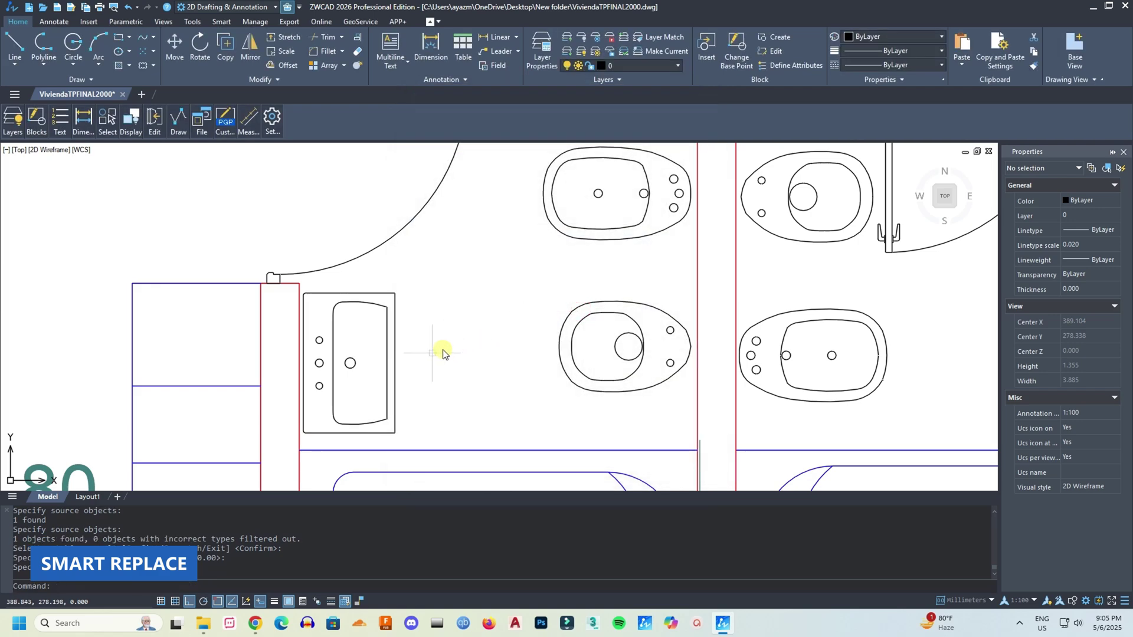
pyautogui.scroll(2, 346, 327)
pyautogui.scroll(-3, 346, 327)
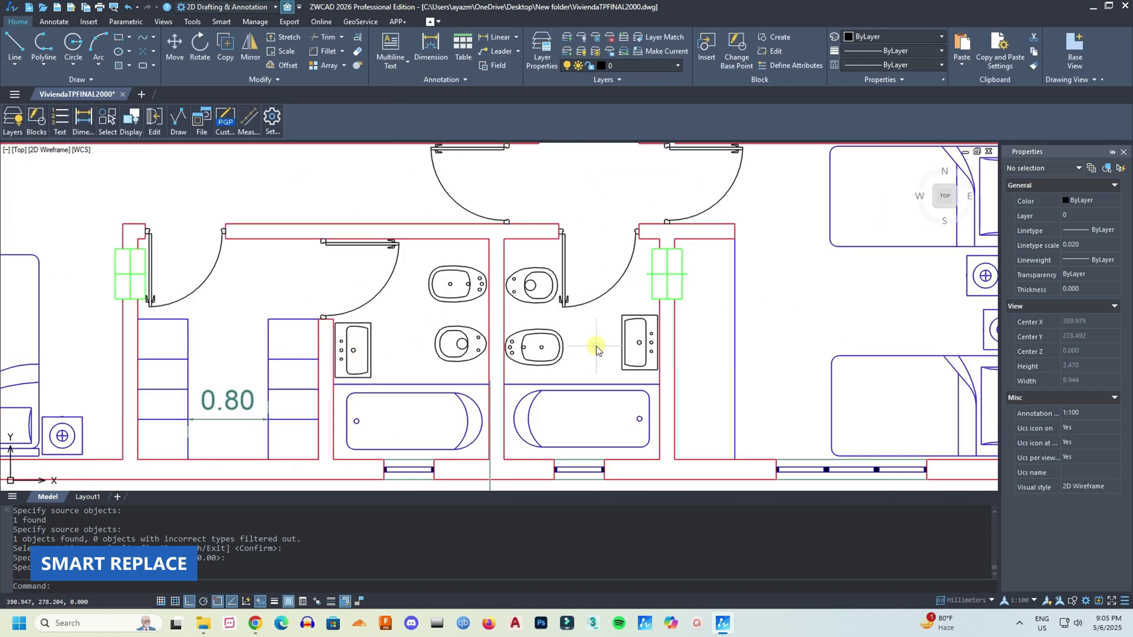
pyautogui.scroll(3, 711, 347)
pyautogui.scroll(-5, 496, 395)
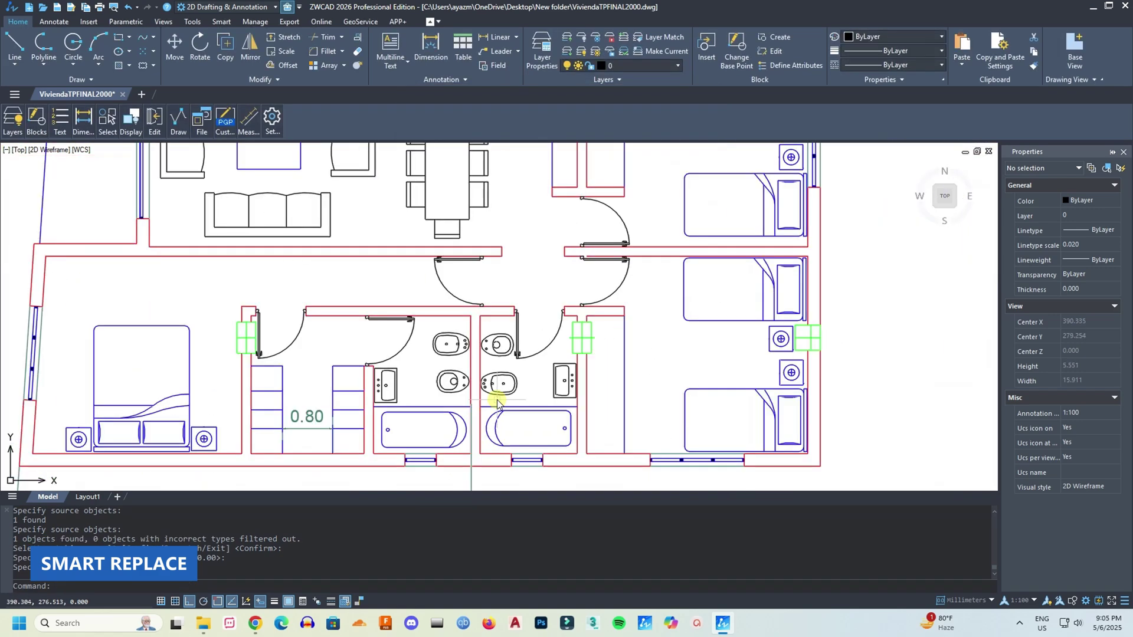
pyautogui.scroll(2, 518, 380)
pyautogui.scroll(-3, 631, 386)
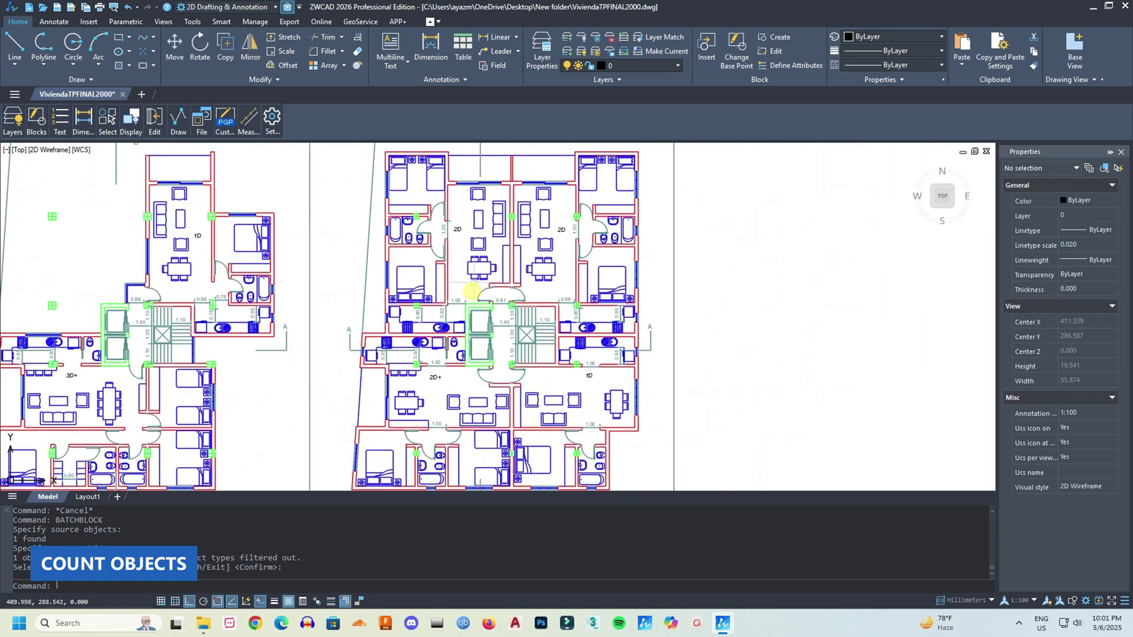
pyautogui.scroll(2, 472, 291)
pyautogui.scroll(-3, 531, 330)
pyautogui.scroll(6, 605, 387)
pyautogui.scroll(-5, 604, 387)
pyautogui.scroll(3, 602, 266)
pyautogui.scroll(-3, 591, 262)
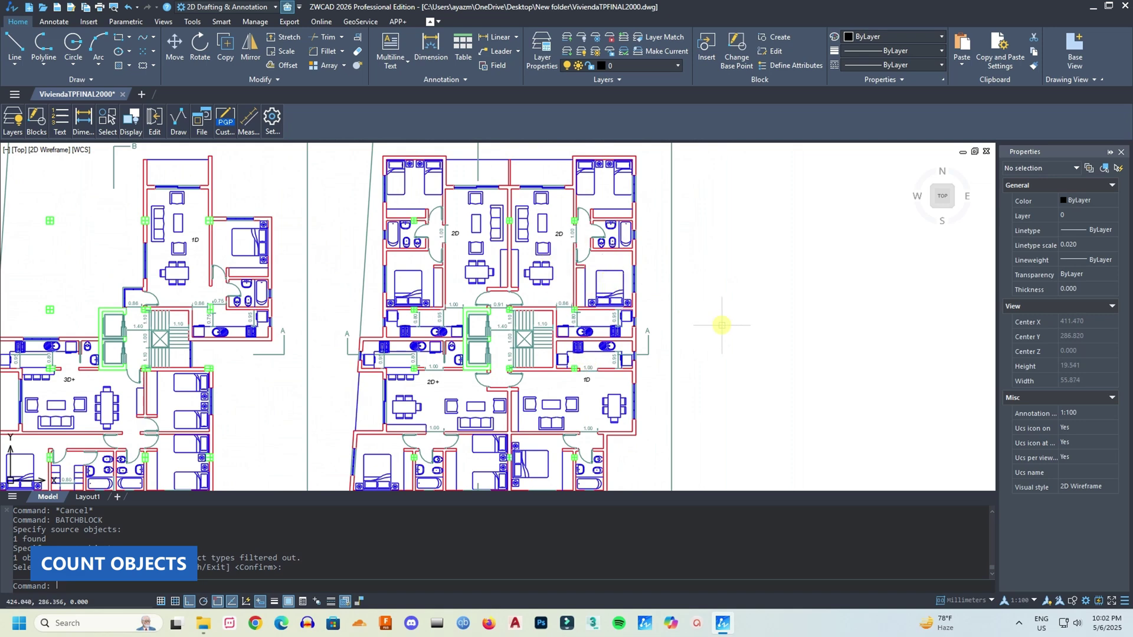
# Step: Run COUNT and open the Matching Object Manager on Current drawing blocks
pyautogui.write('coun')
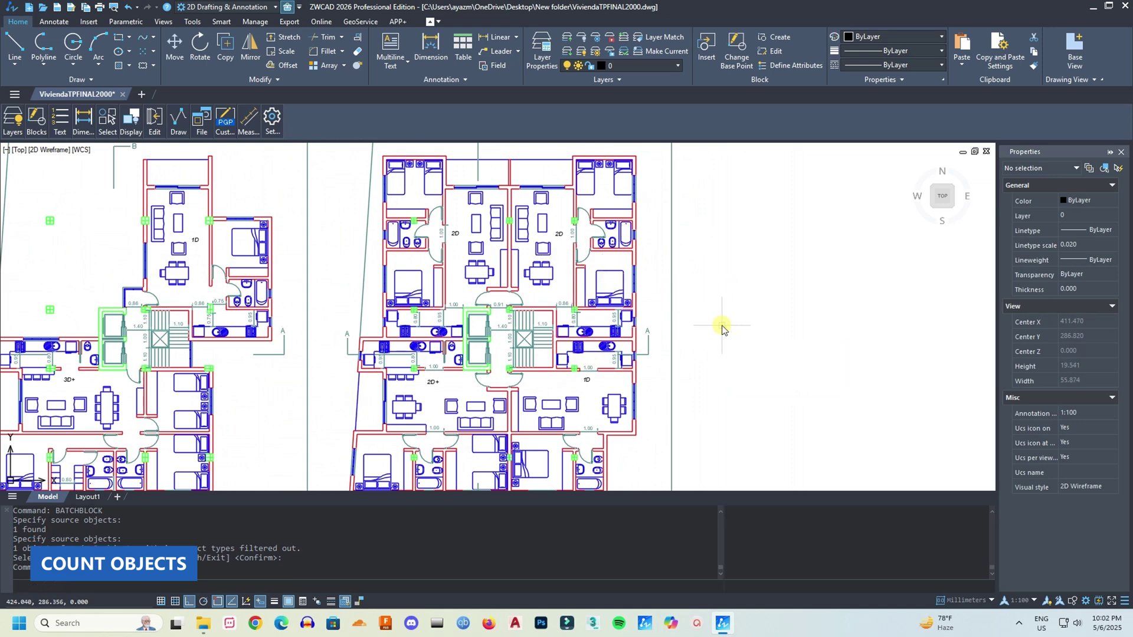
pyautogui.write('t')
pyautogui.press('Return')
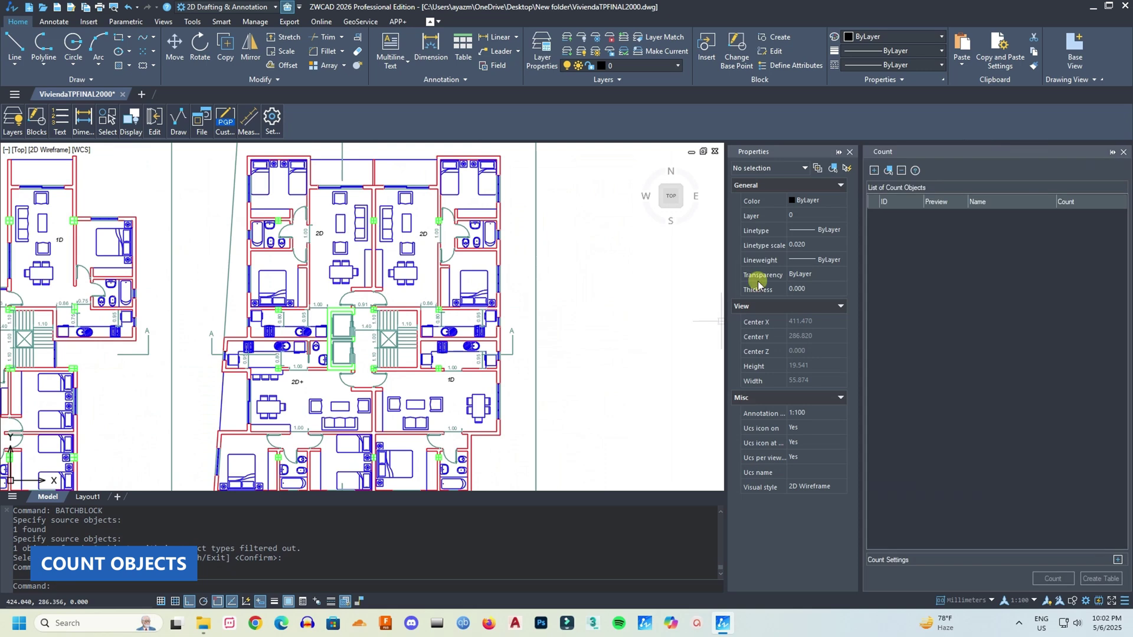
pyautogui.click(875, 171)
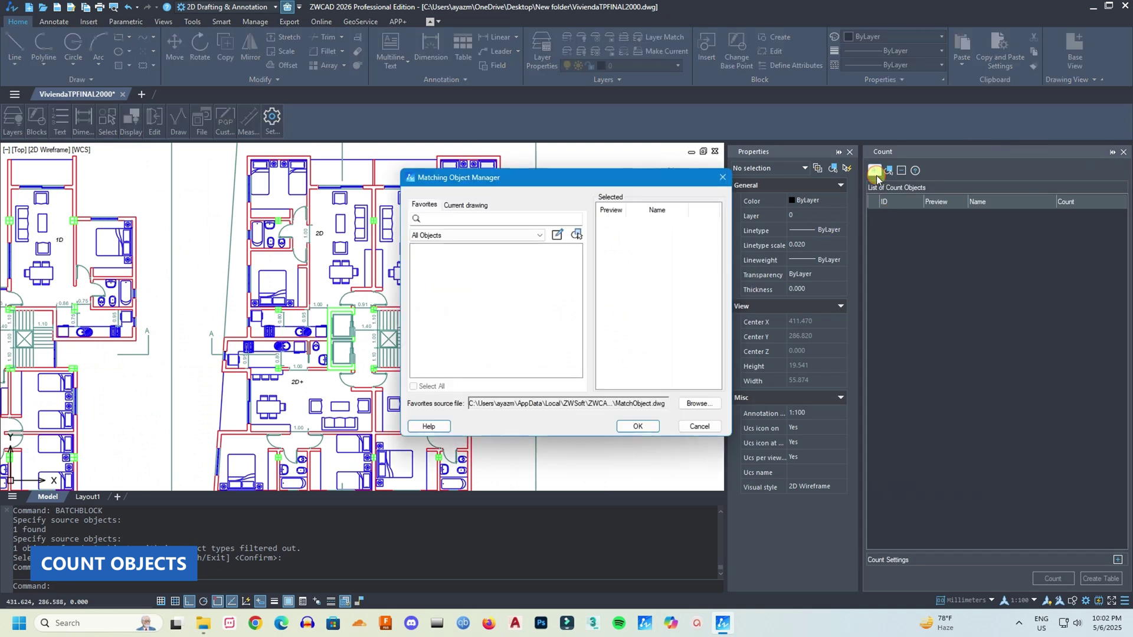
pyautogui.click(449, 206)
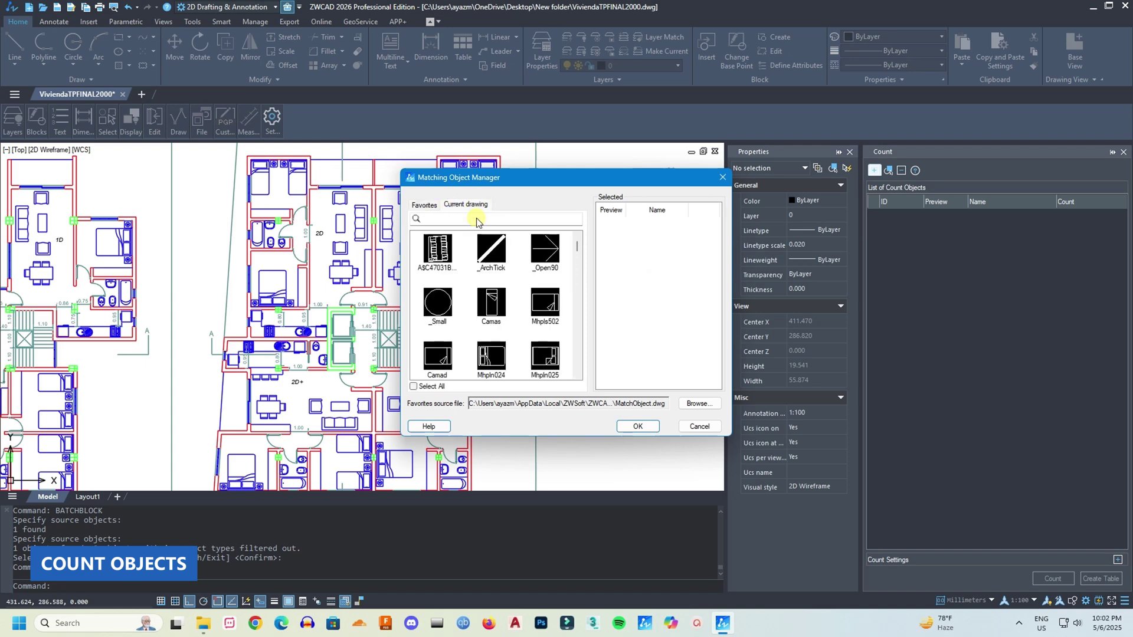
# Step: Add door 1, toilet window and bed 1 to the objects to count
pyautogui.scroll(-5, 506, 307)
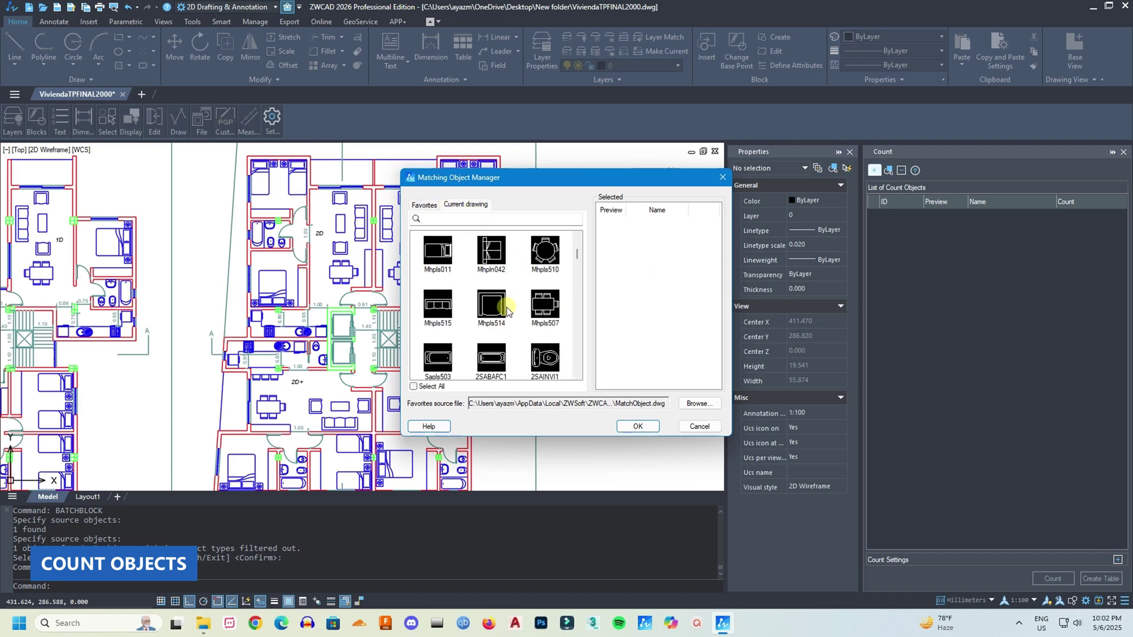
pyautogui.scroll(-3, 506, 311)
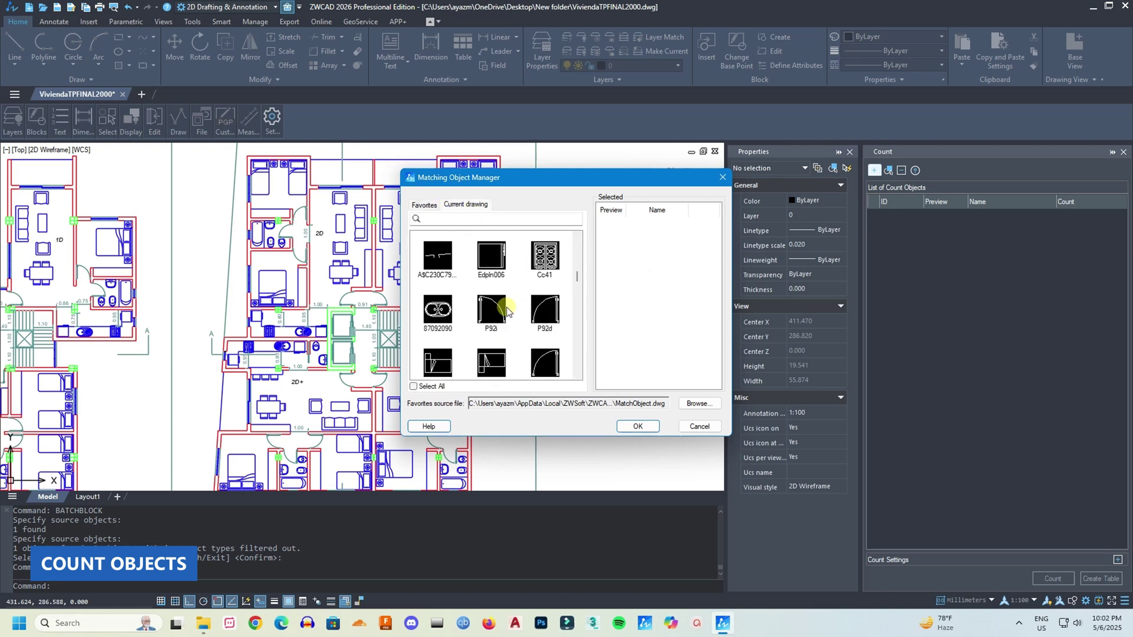
pyautogui.scroll(-6, 506, 309)
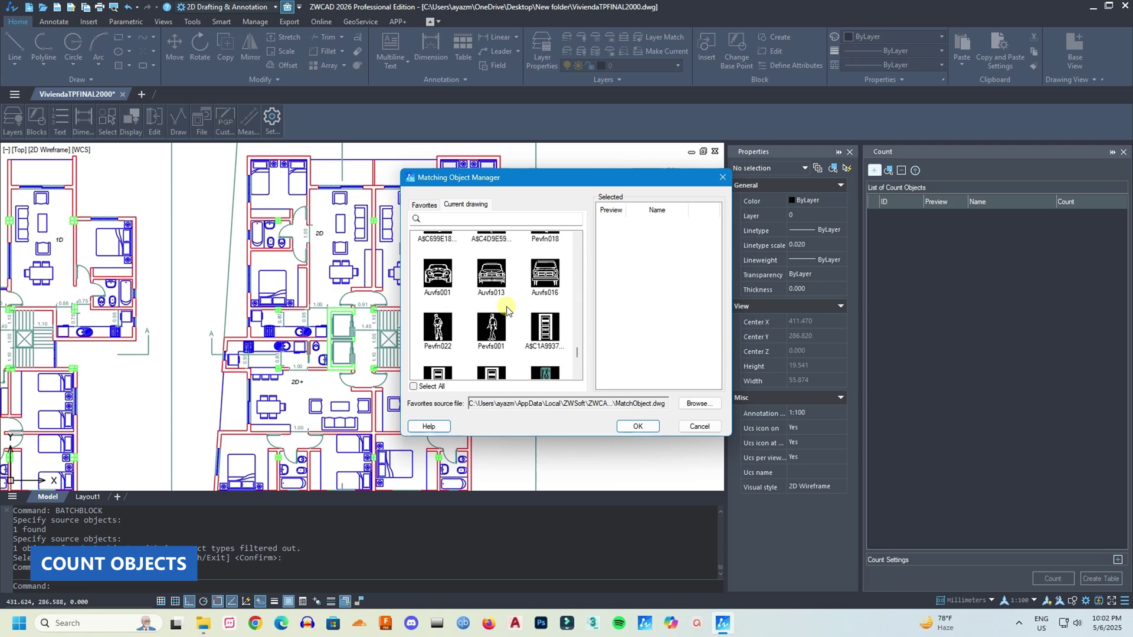
pyautogui.scroll(-5, 506, 306)
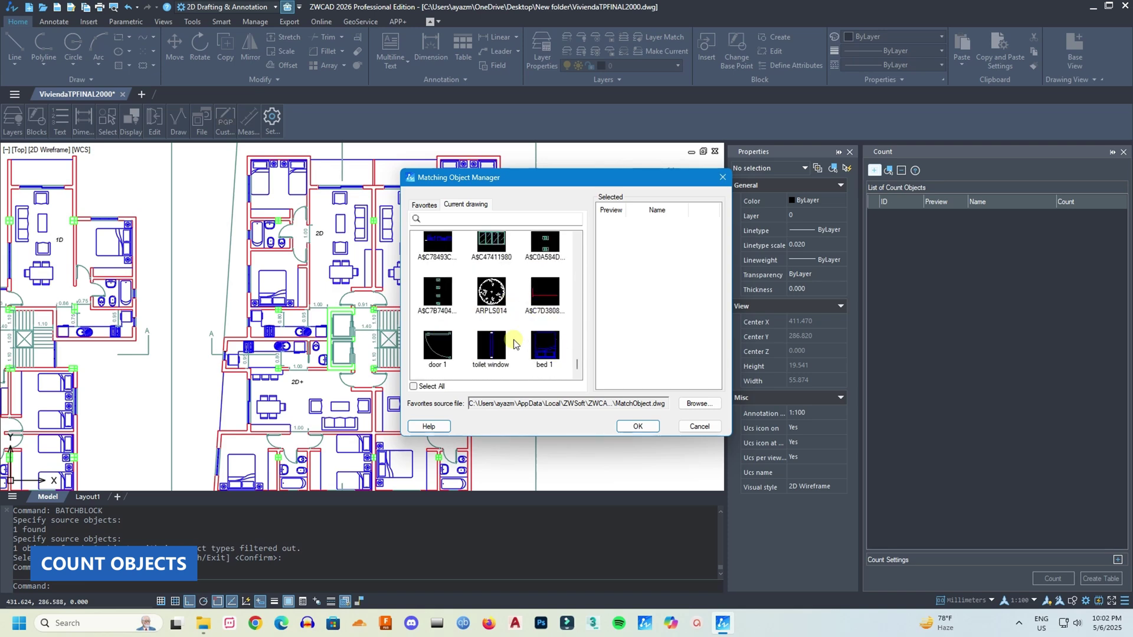
pyautogui.click(440, 354)
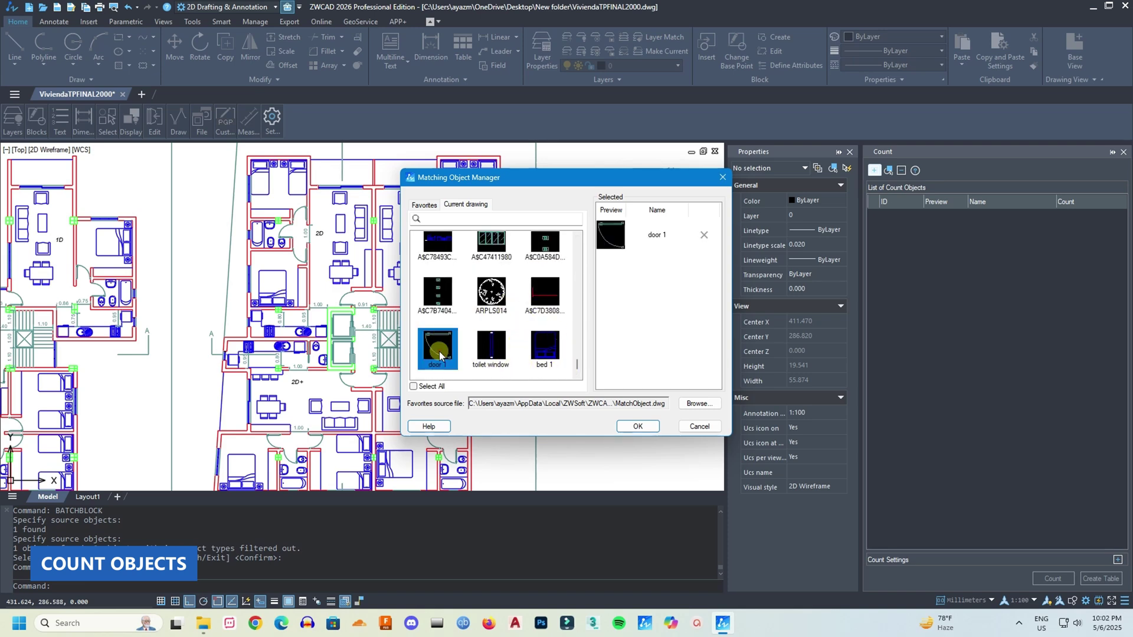
pyautogui.click(491, 350)
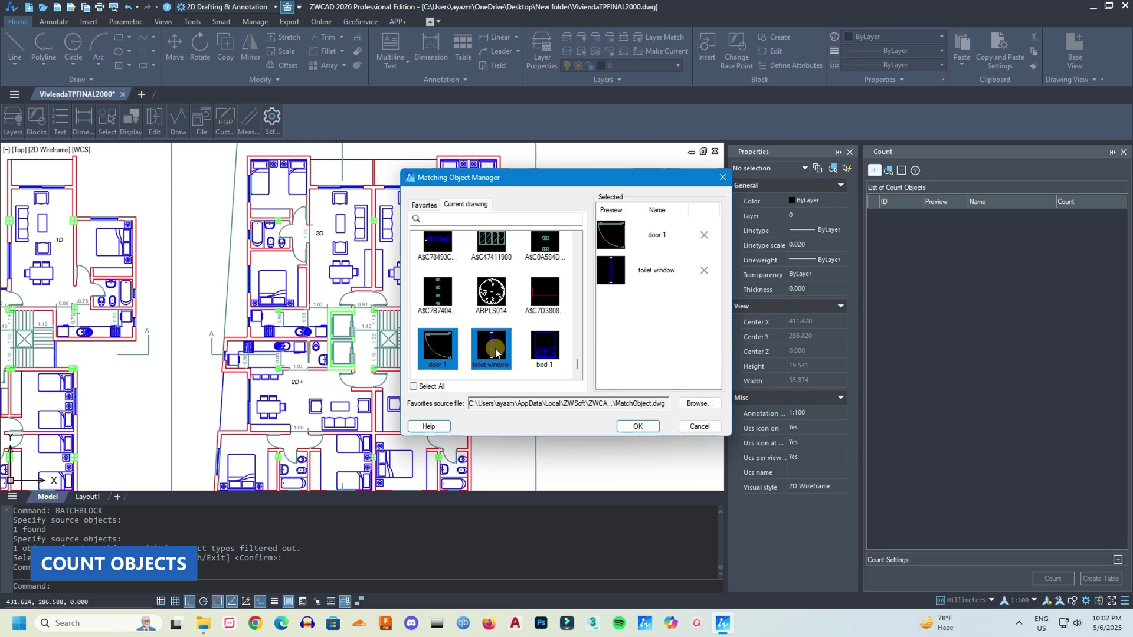
pyautogui.click(549, 355)
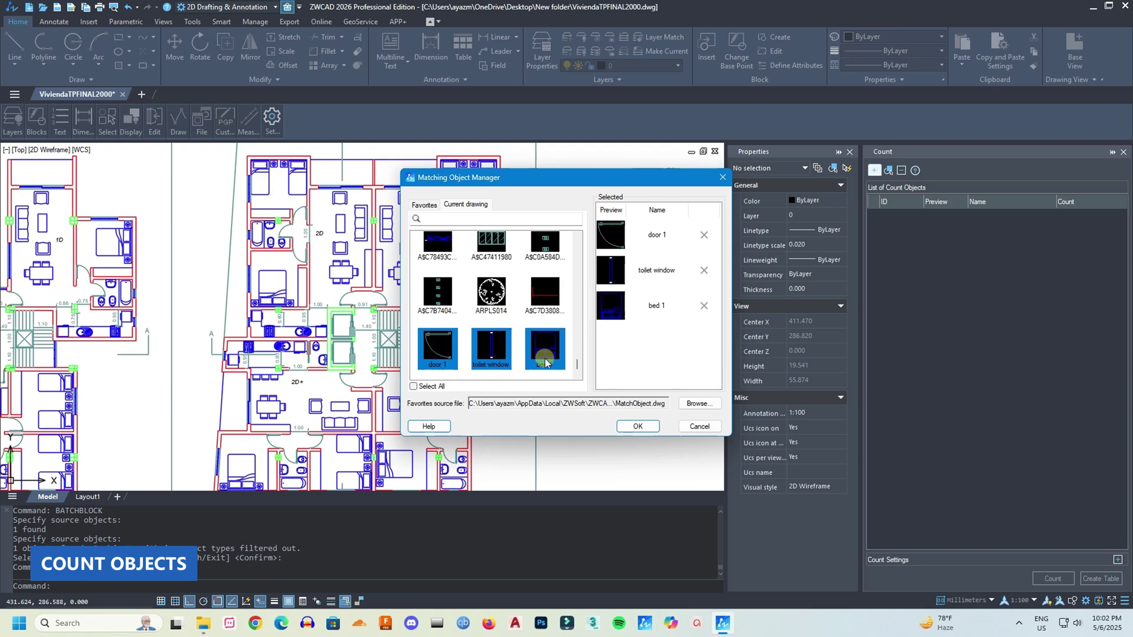
# Step: Count door 1 (49), toilet window (20), bed 1 (11), check each row, select all rows
pyautogui.click(629, 426)
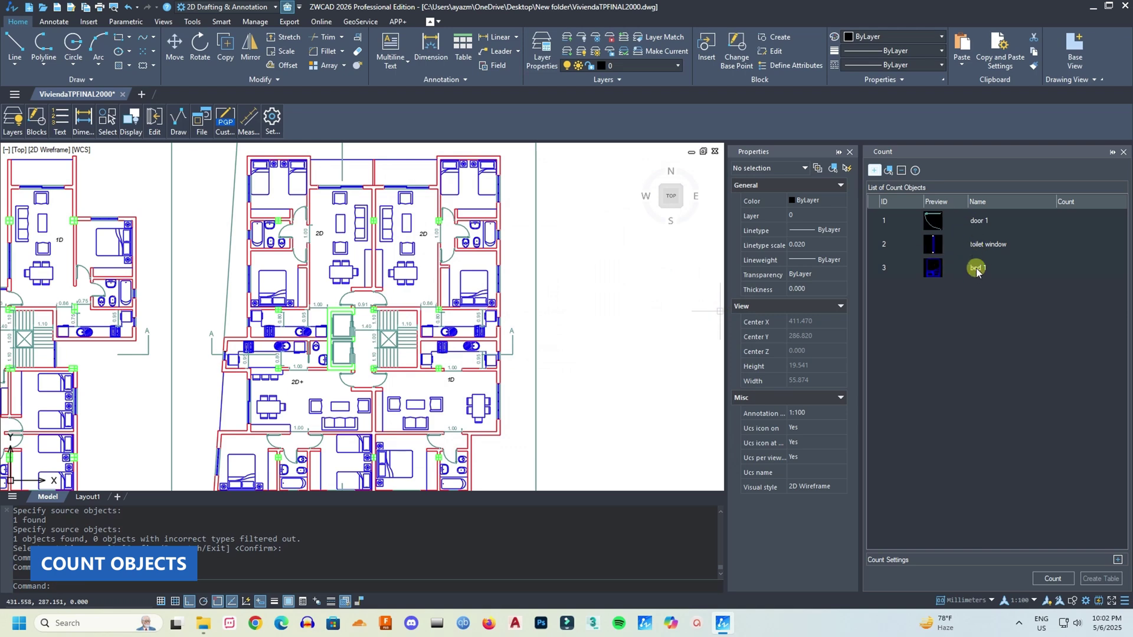
pyautogui.click(1055, 579)
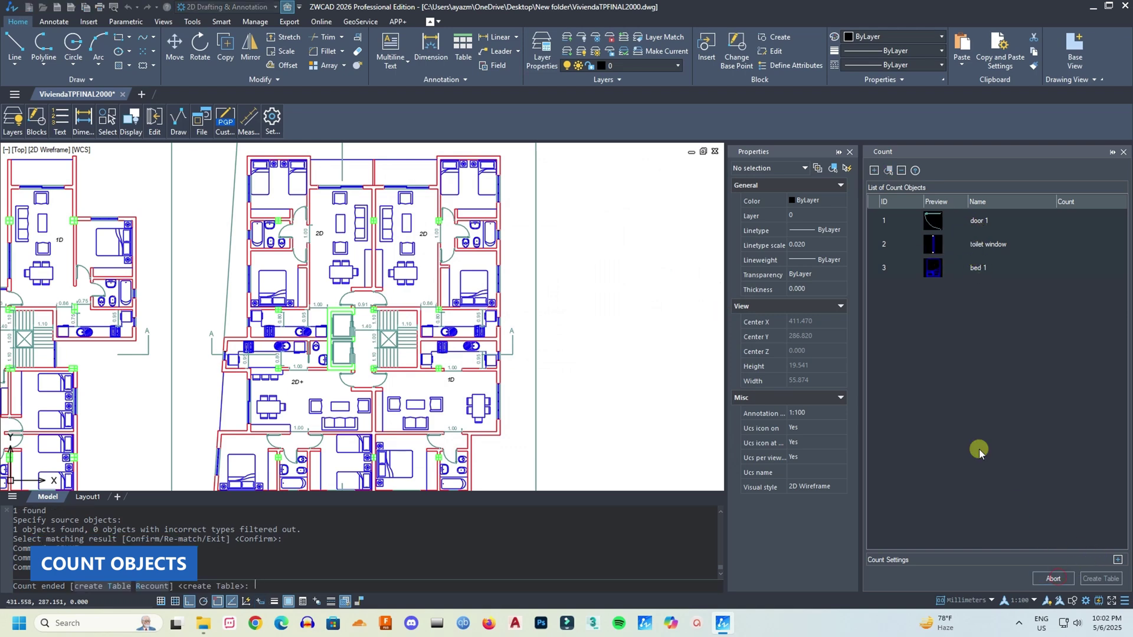
pyautogui.click(996, 249)
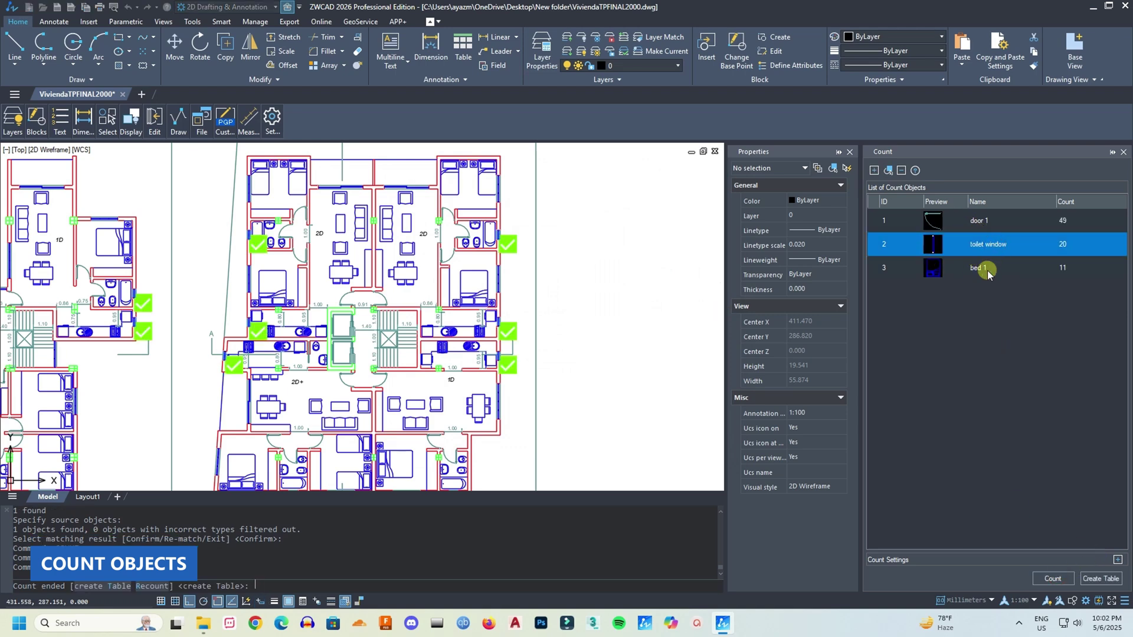
pyautogui.click(987, 270)
pyautogui.click(986, 228)
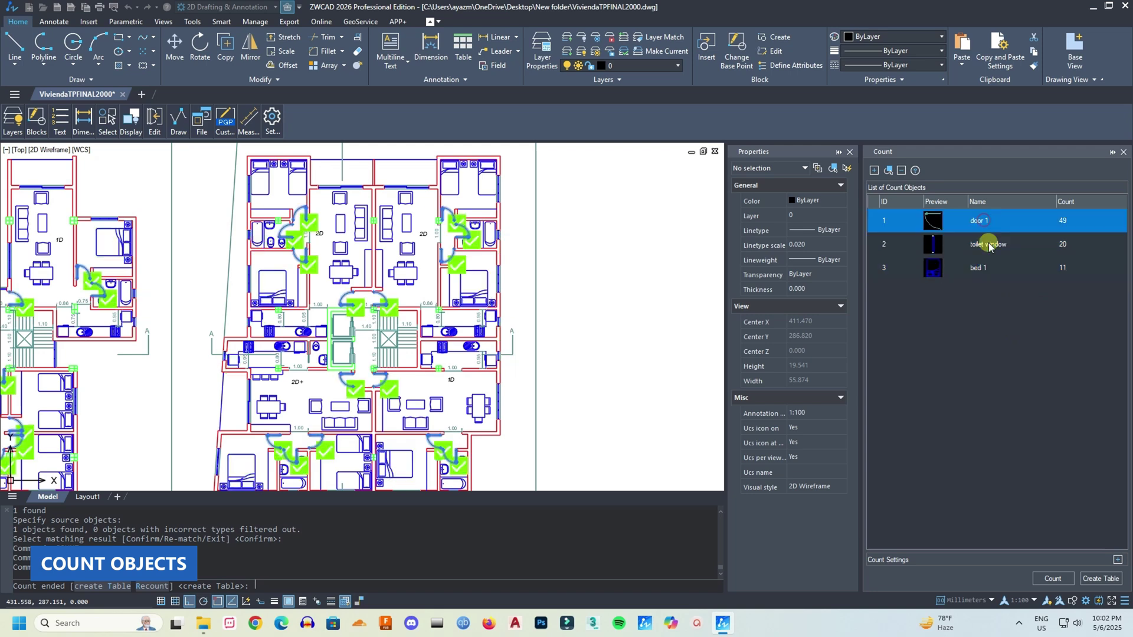
pyautogui.click(989, 243)
pyautogui.click(988, 268)
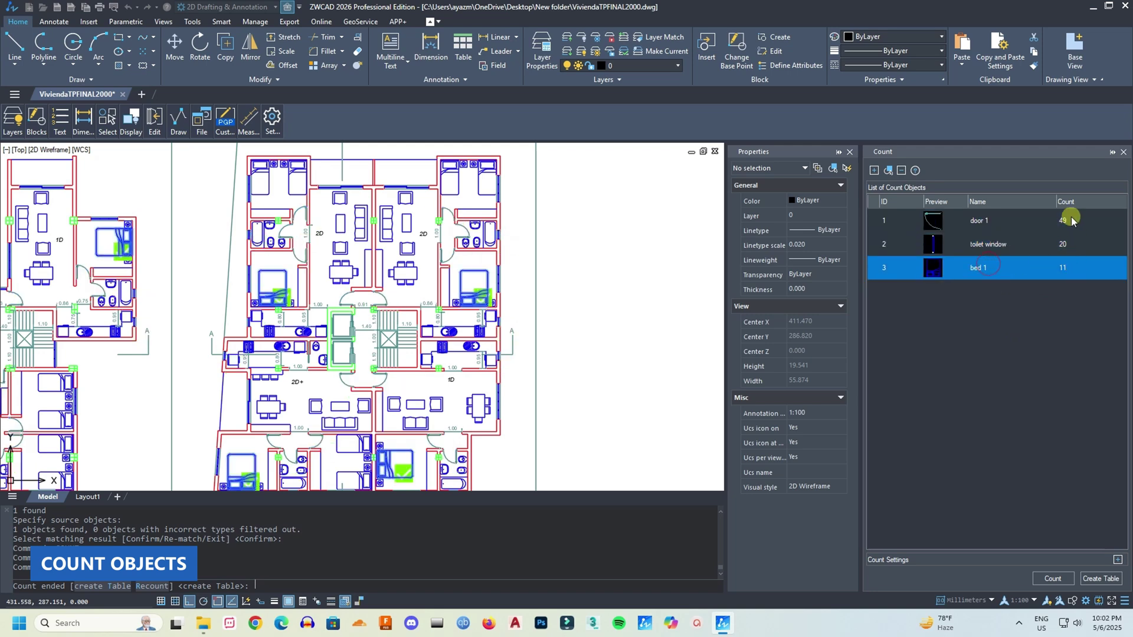
pyautogui.click(1030, 392)
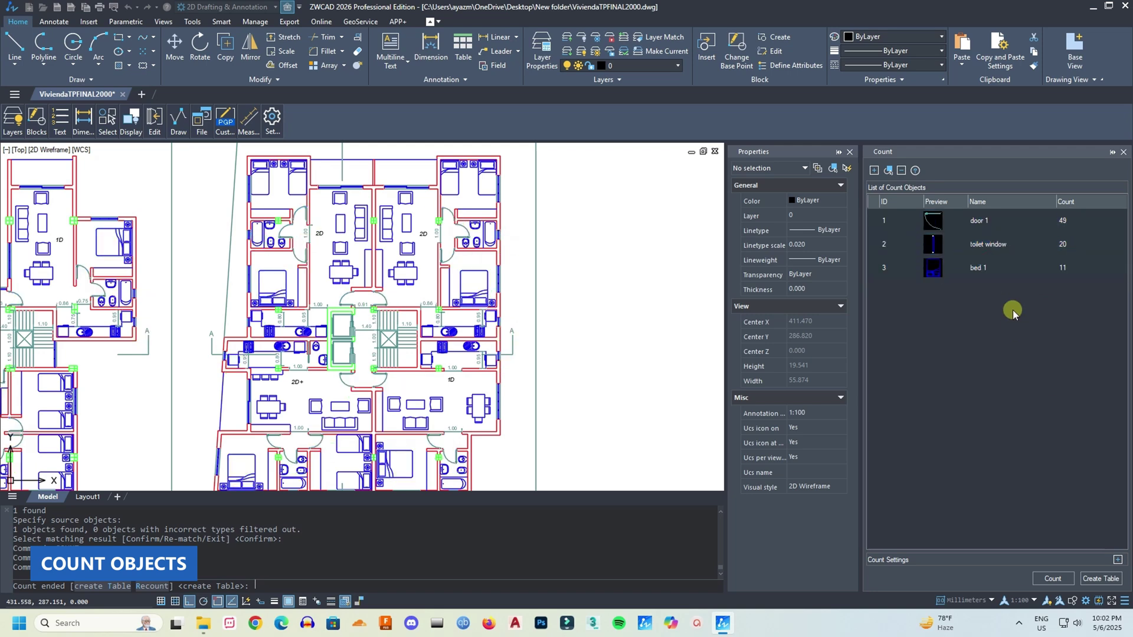
pyautogui.moveTo(1013, 310); pyautogui.dragTo(980, 224)
# Step: Place the count table listing door 1 49, toilet window 20, bed 1 11, then inspect it
pyautogui.click(1092, 579)
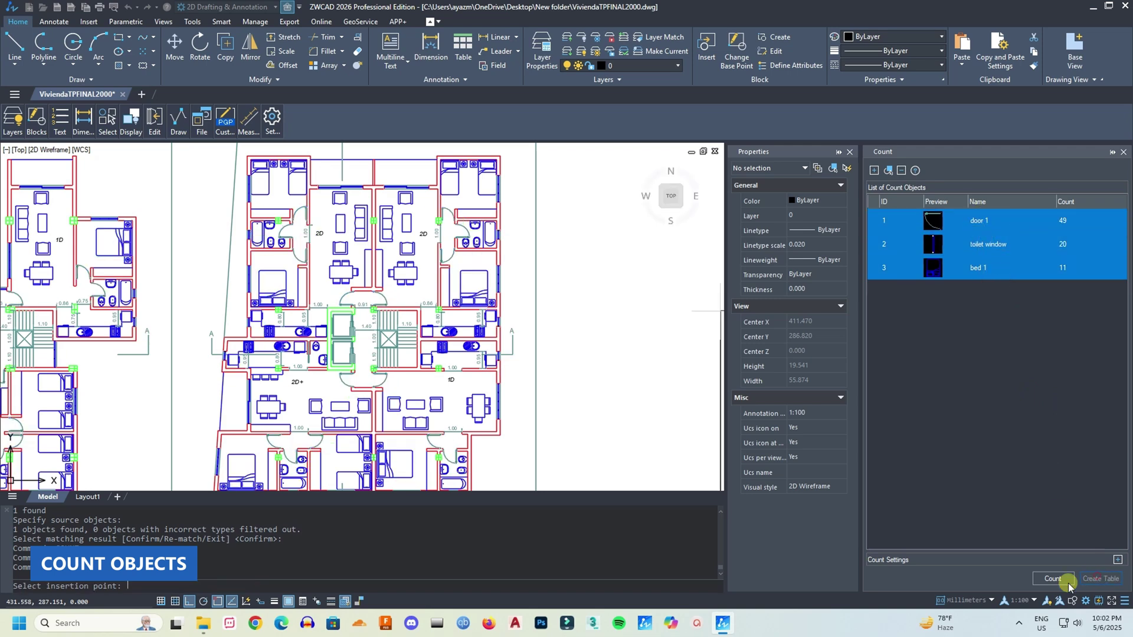
pyautogui.scroll(-10, 576, 248)
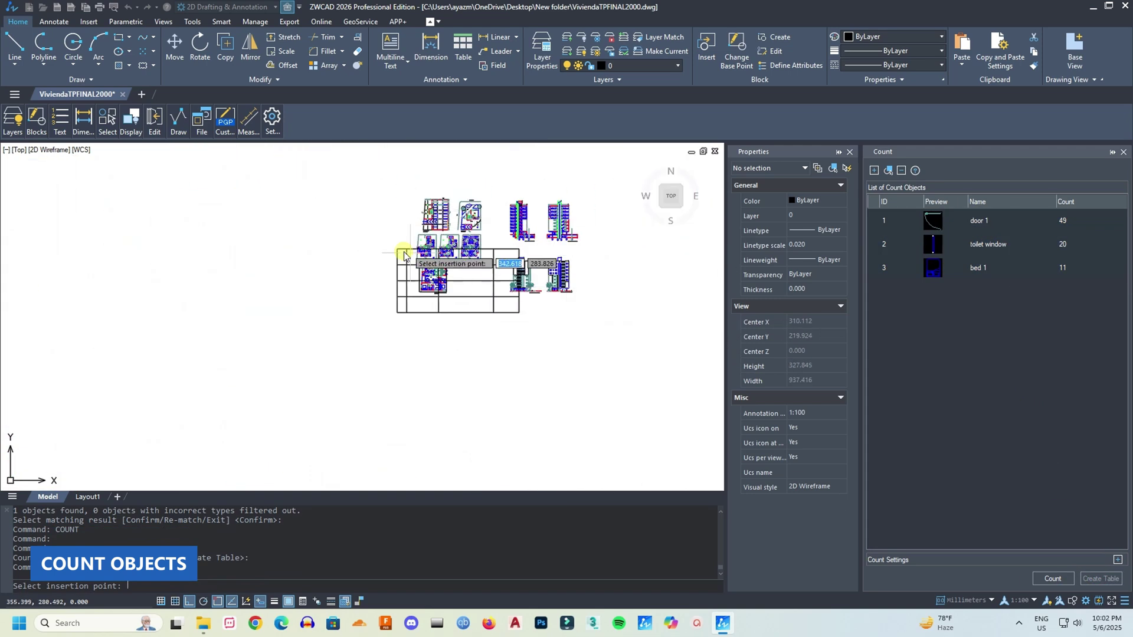
pyautogui.scroll(6, 421, 258)
pyautogui.click(387, 325)
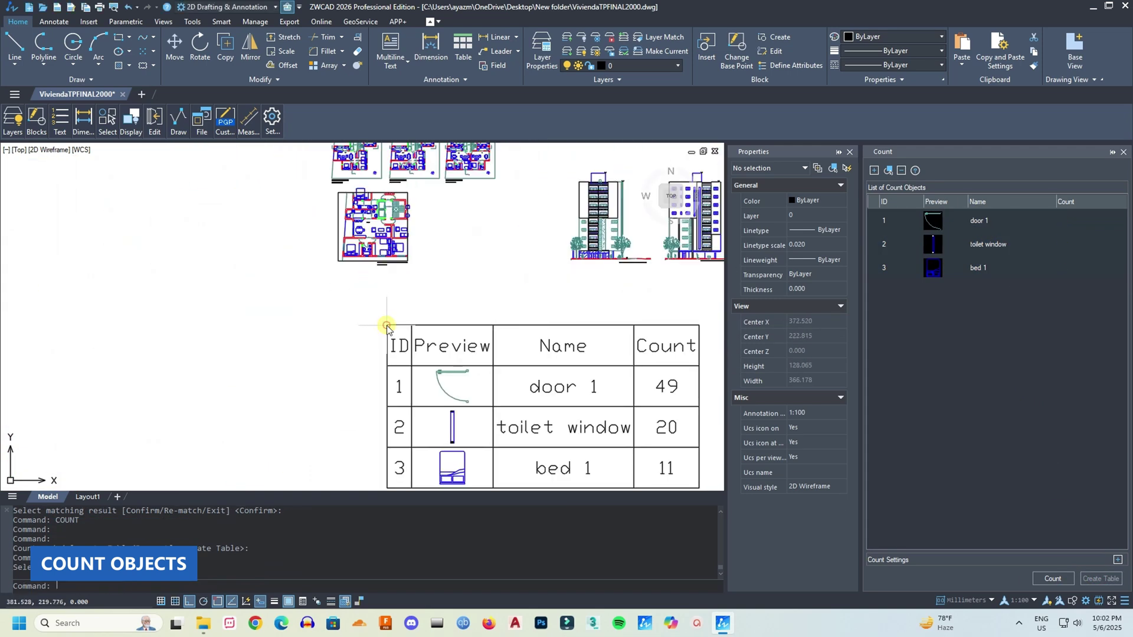
pyautogui.scroll(-2, 354, 295)
pyautogui.scroll(5, 537, 382)
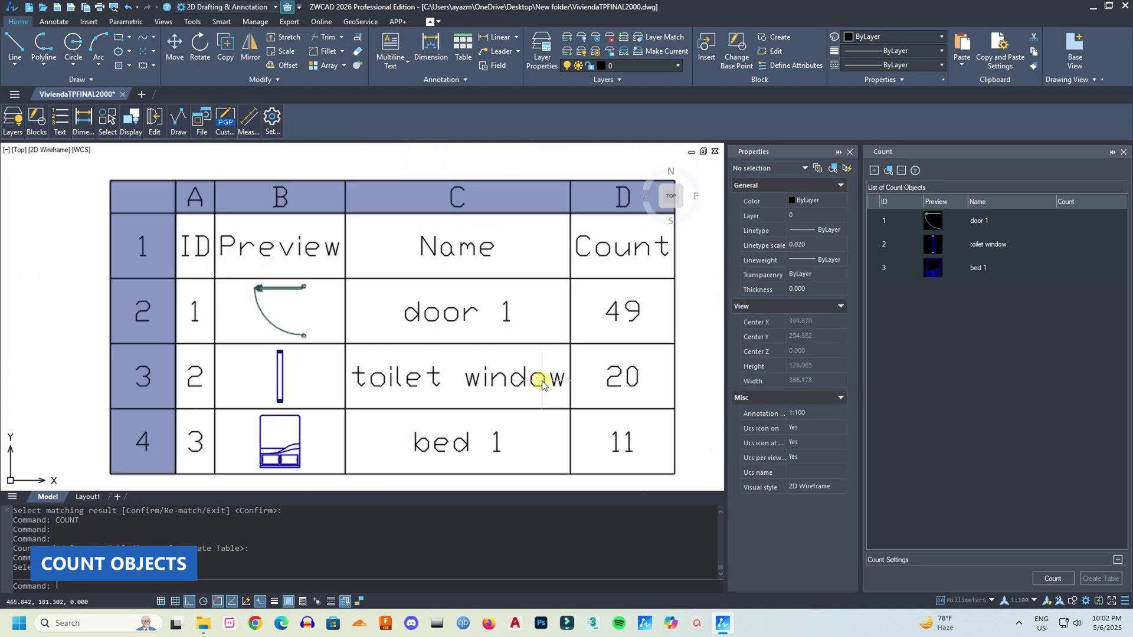
pyautogui.click(412, 385)
pyautogui.press('Escape')
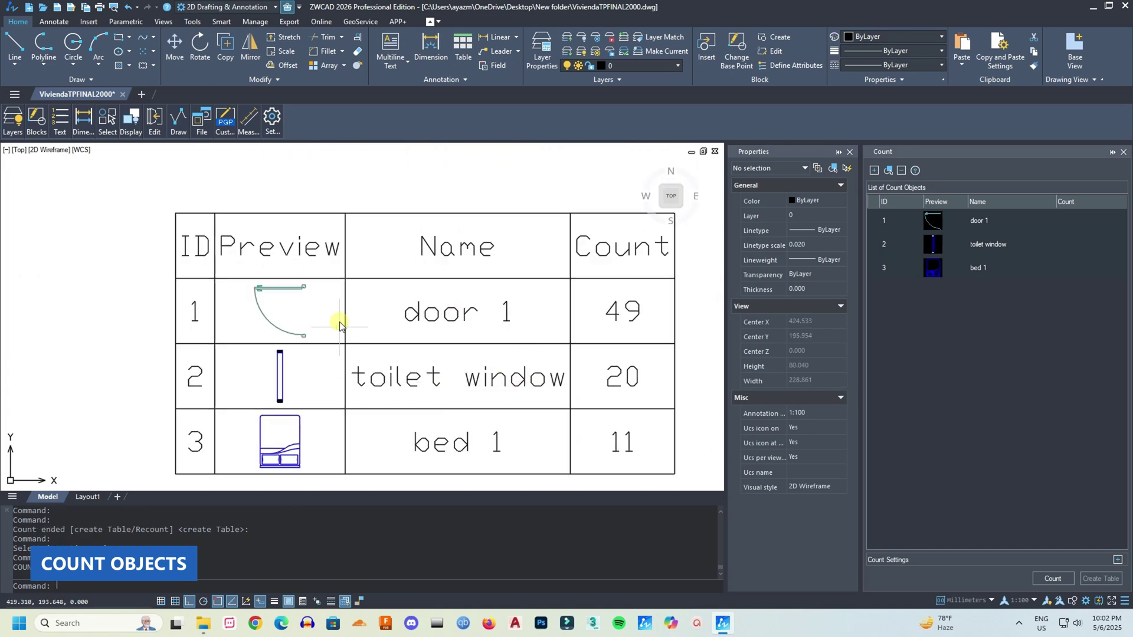
pyautogui.scroll(-2, 346, 306)
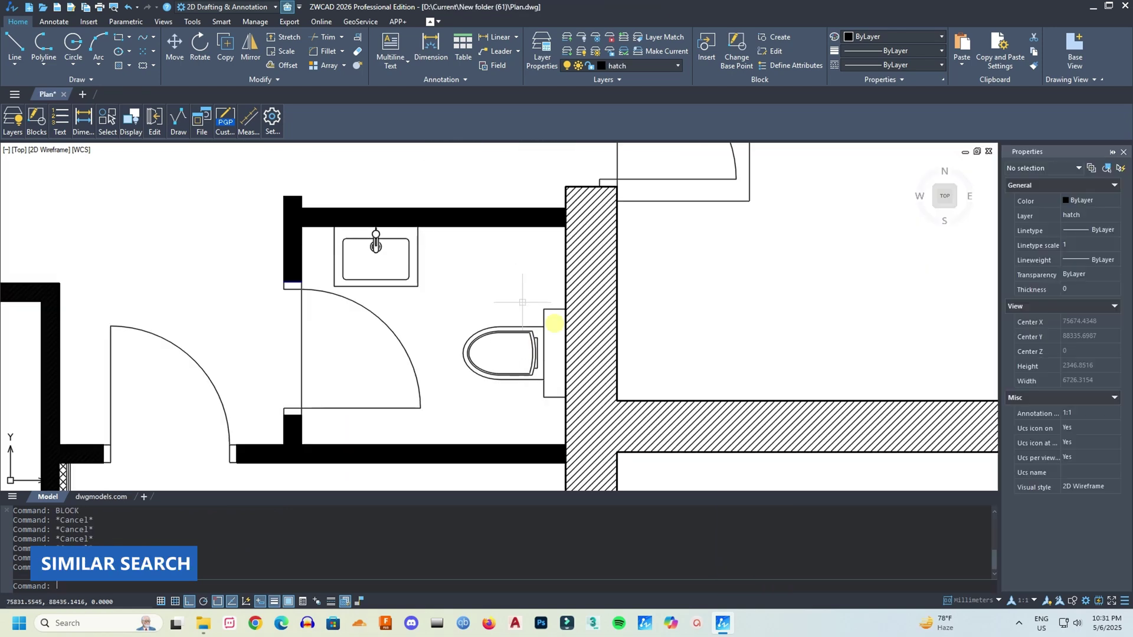
pyautogui.scroll(3, 522, 302)
# Step: Crossing-select the toilet block and launch SIMILARSEARCH from the autocomplete list
pyautogui.scroll(-1, 513, 331)
pyautogui.scroll(-2, 552, 345)
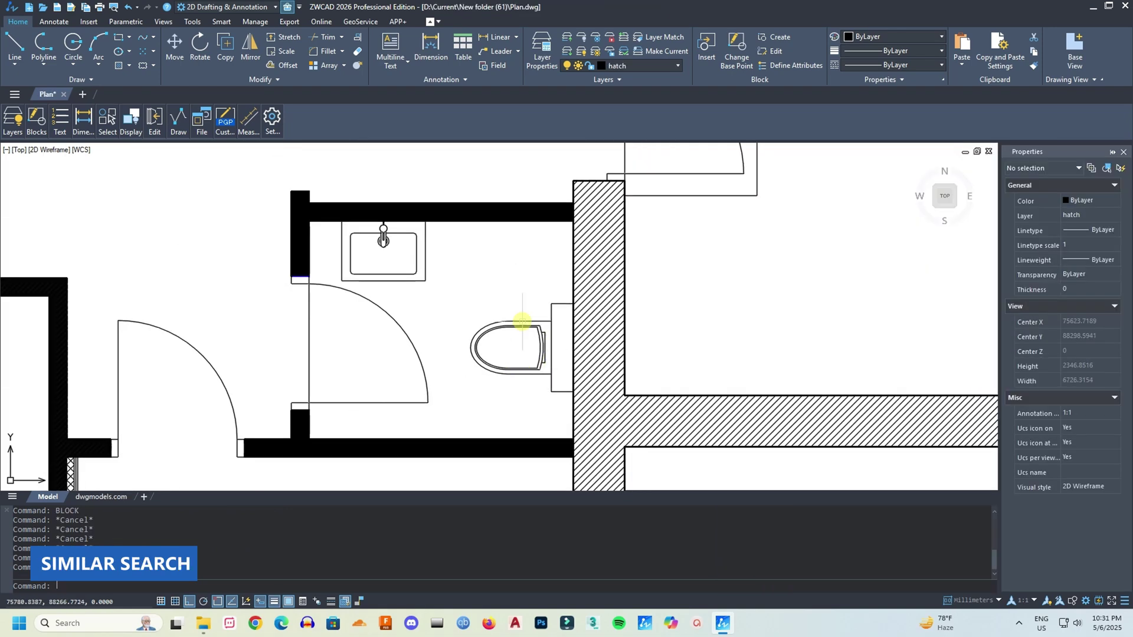
pyautogui.scroll(-2, 543, 392)
pyautogui.scroll(2, 539, 392)
pyautogui.click(564, 394)
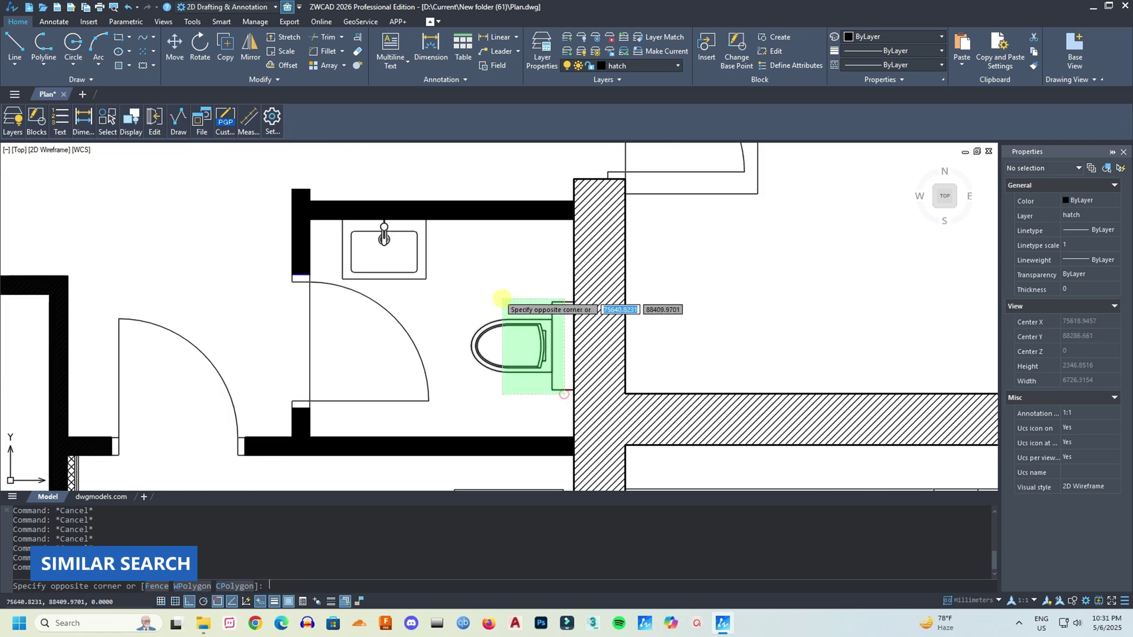
pyautogui.click(501, 301)
pyautogui.write('similar')
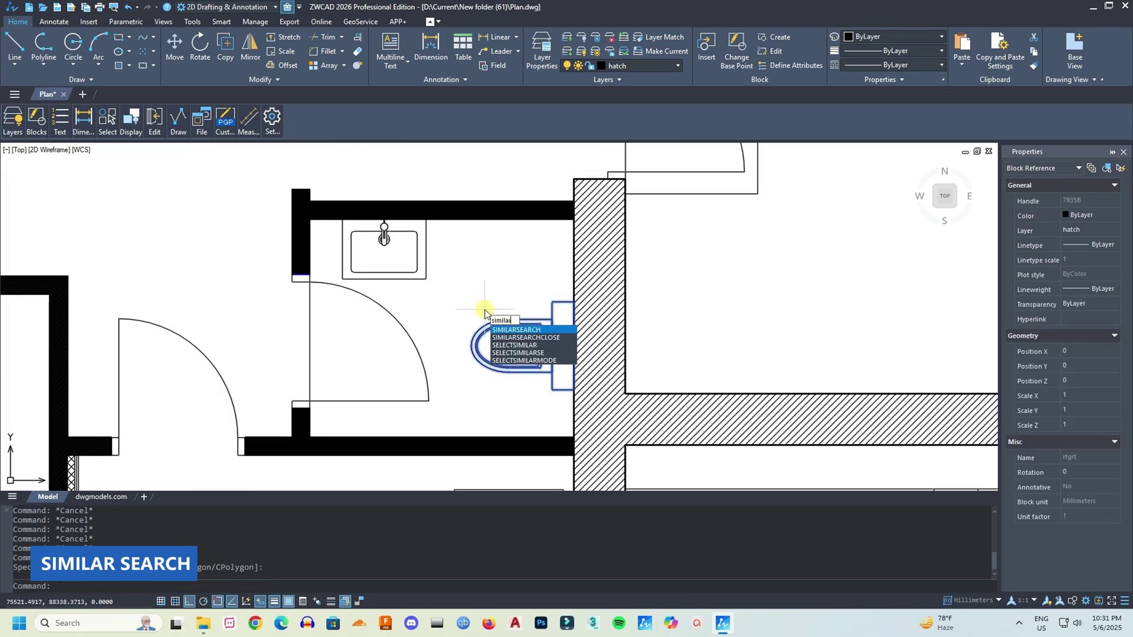
pyautogui.click(528, 330)
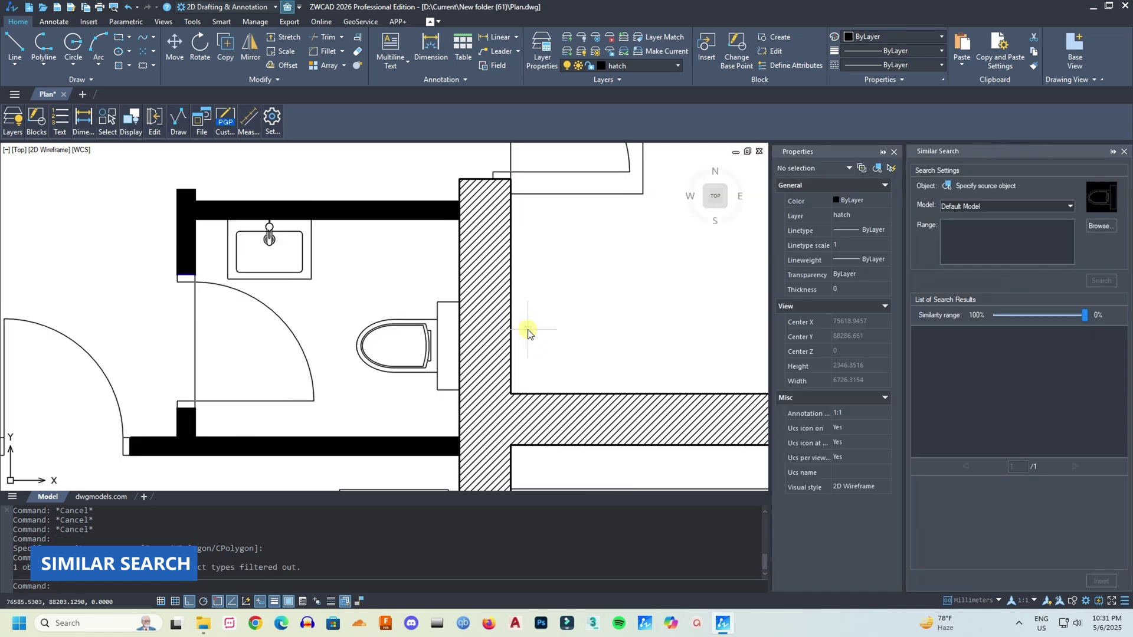
# Step: Add Desktop\New folder\DWG as the Similar Search range folder
pyautogui.click(1097, 227)
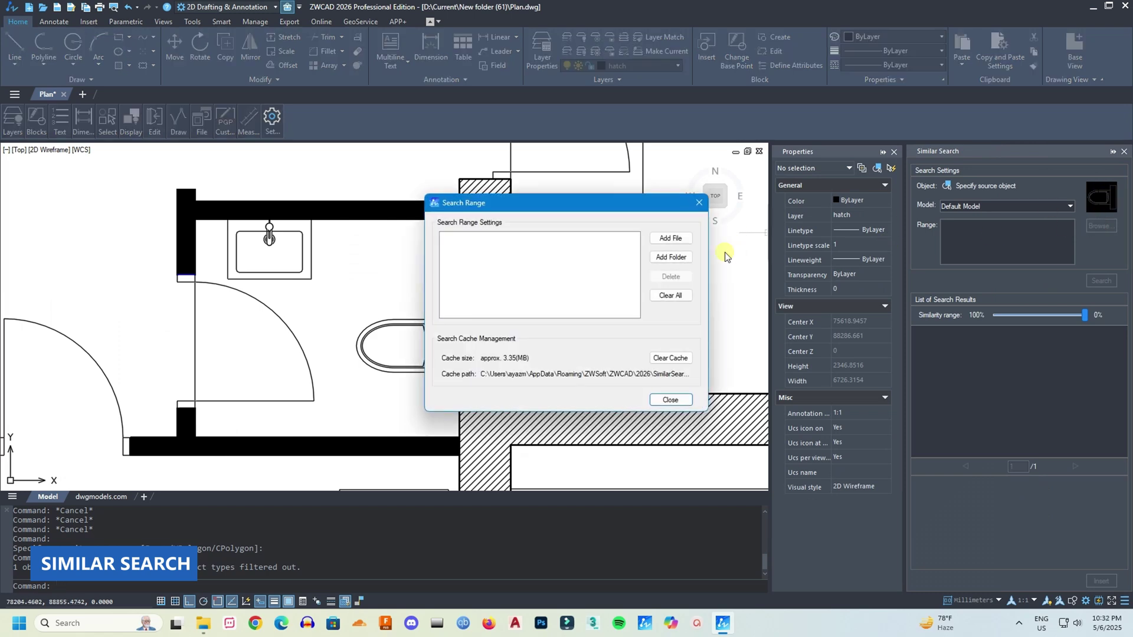
pyautogui.click(671, 257)
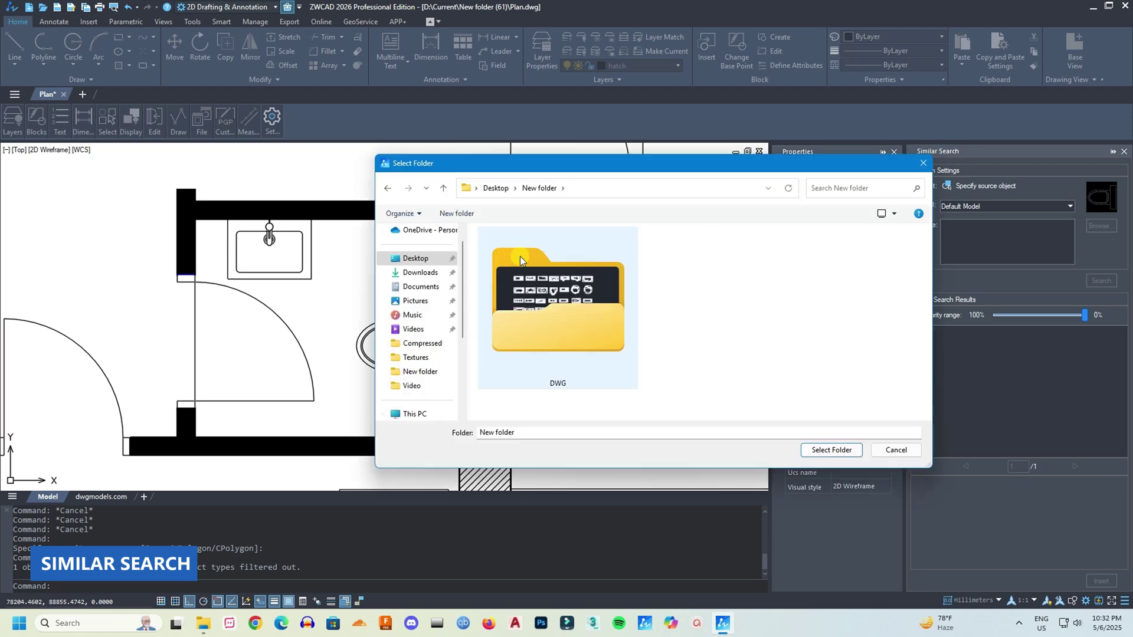
pyautogui.click(558, 297)
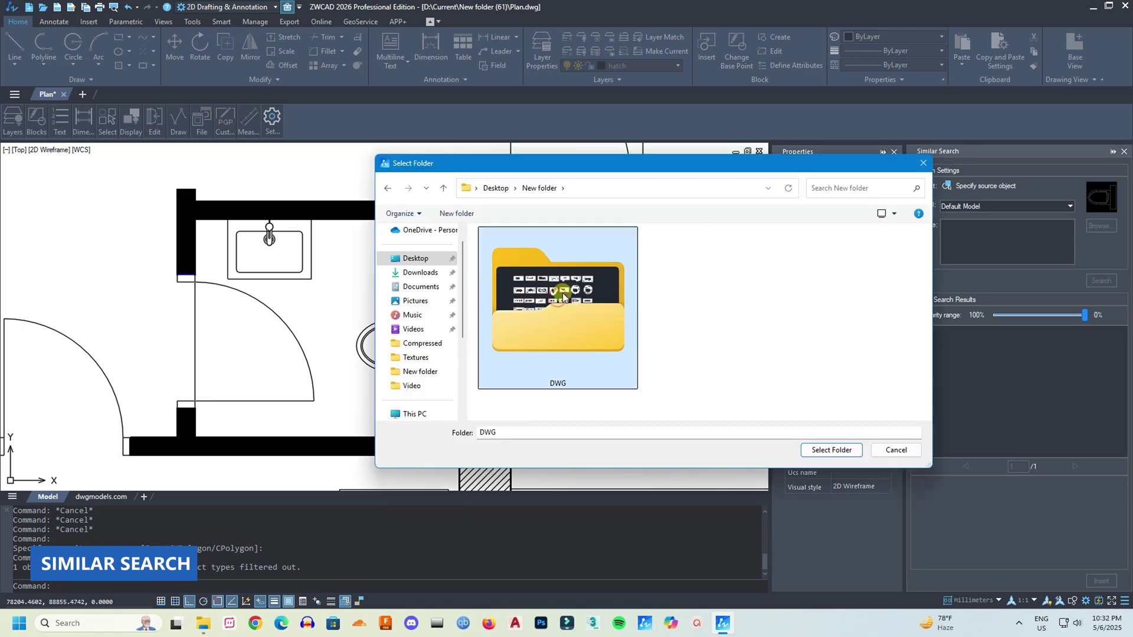
pyautogui.click(832, 451)
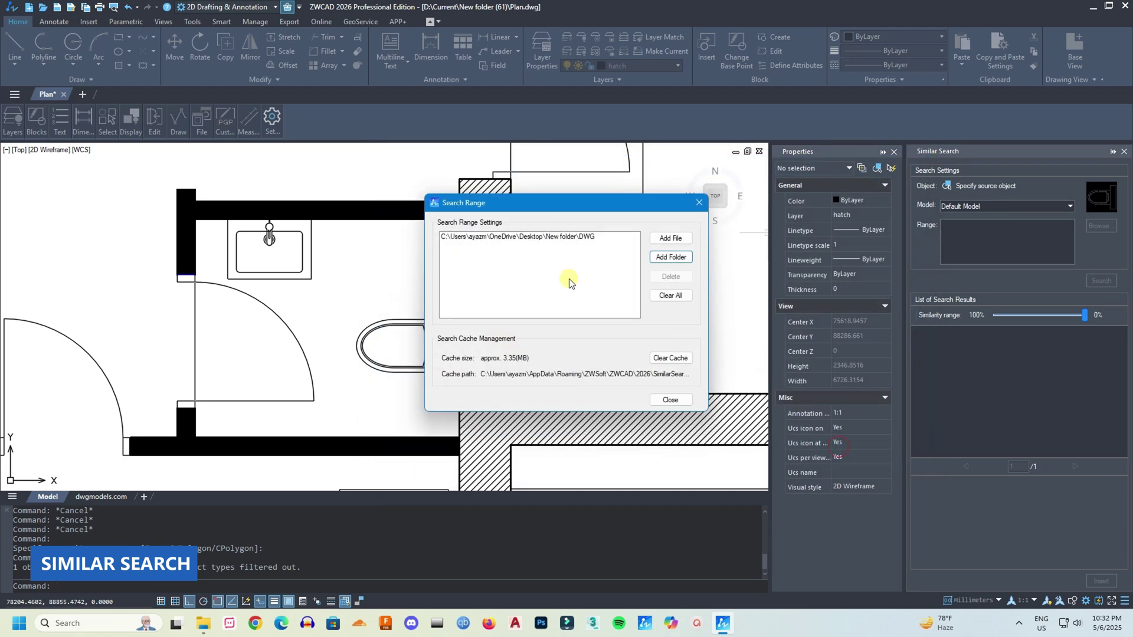
pyautogui.click(670, 400)
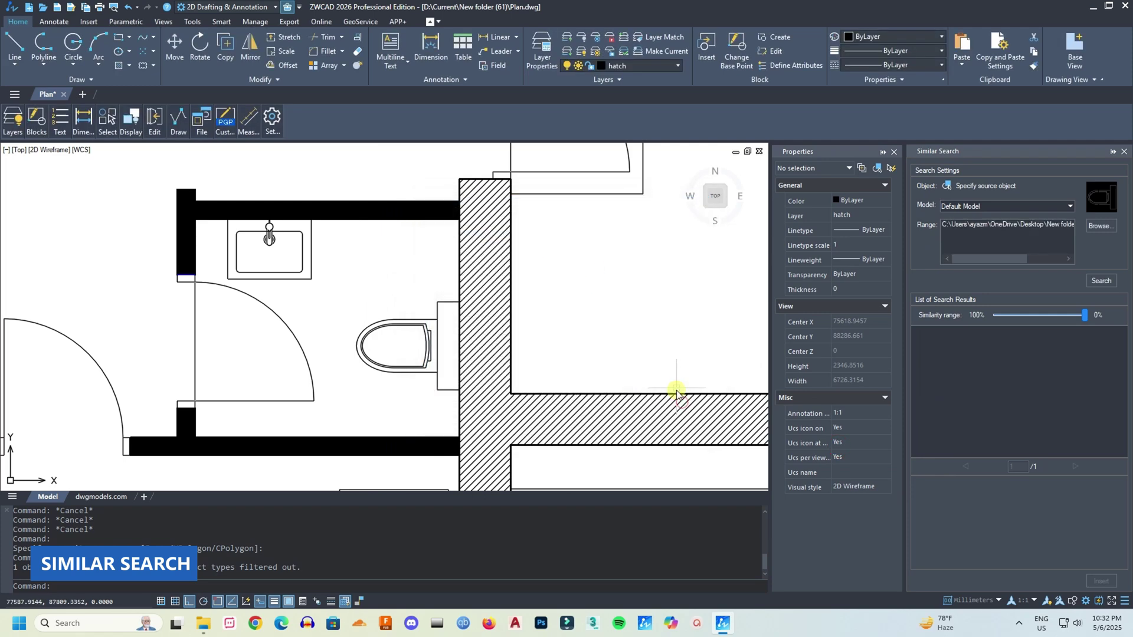
# Step: Search the DWG folder for toilet-like blocks and narrow the similarity slider to 67–80%
pyautogui.click(996, 225)
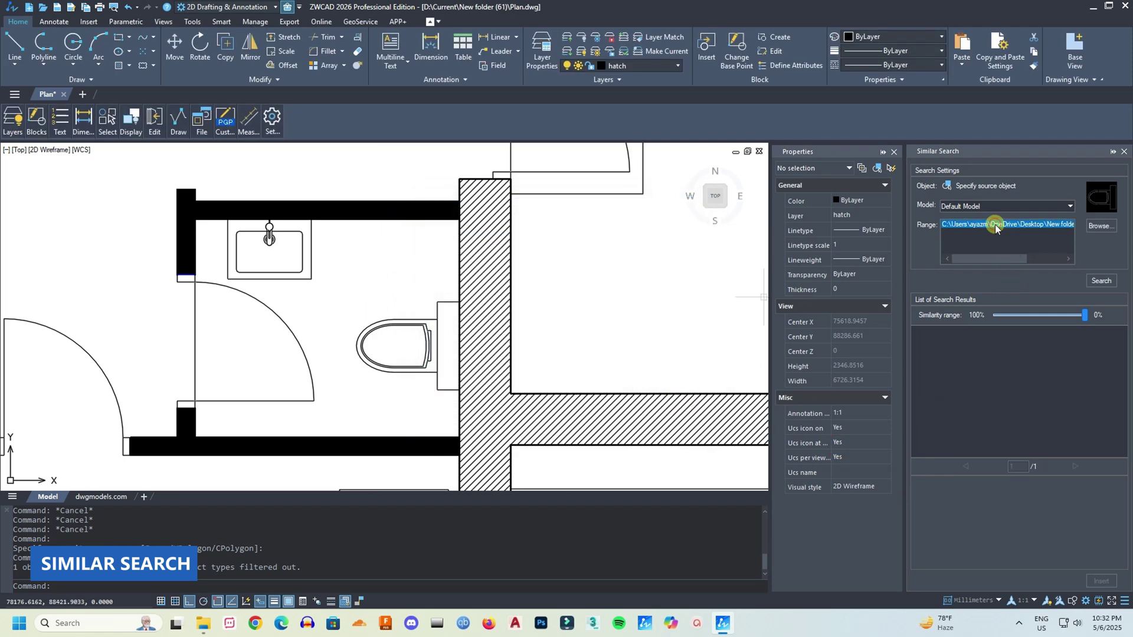
pyautogui.click(1101, 282)
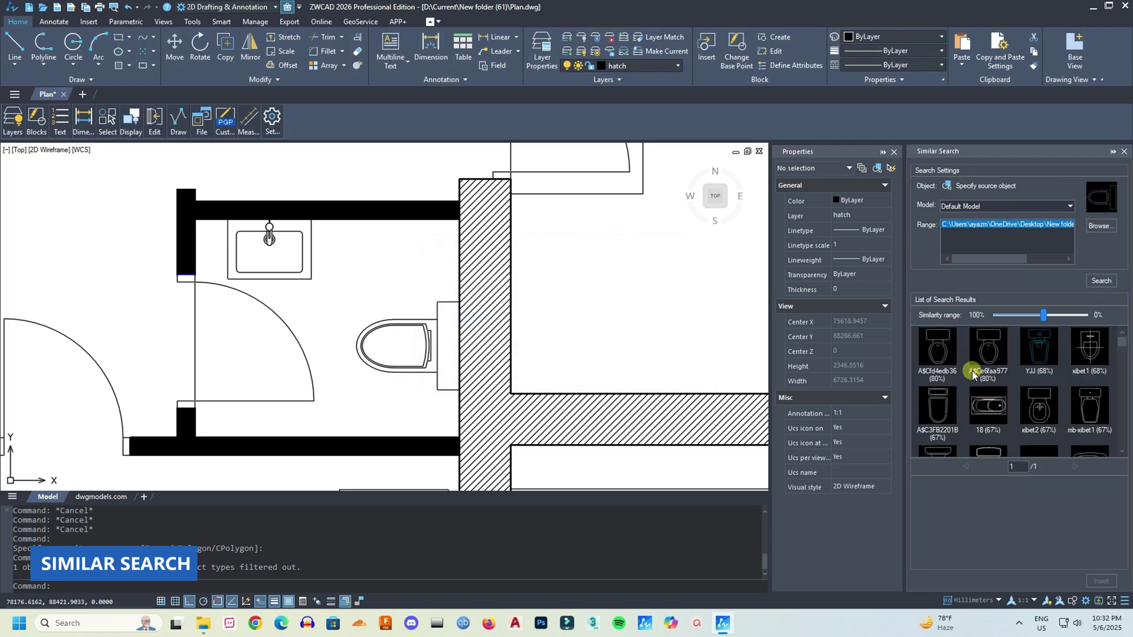
pyautogui.scroll(-4, 980, 375)
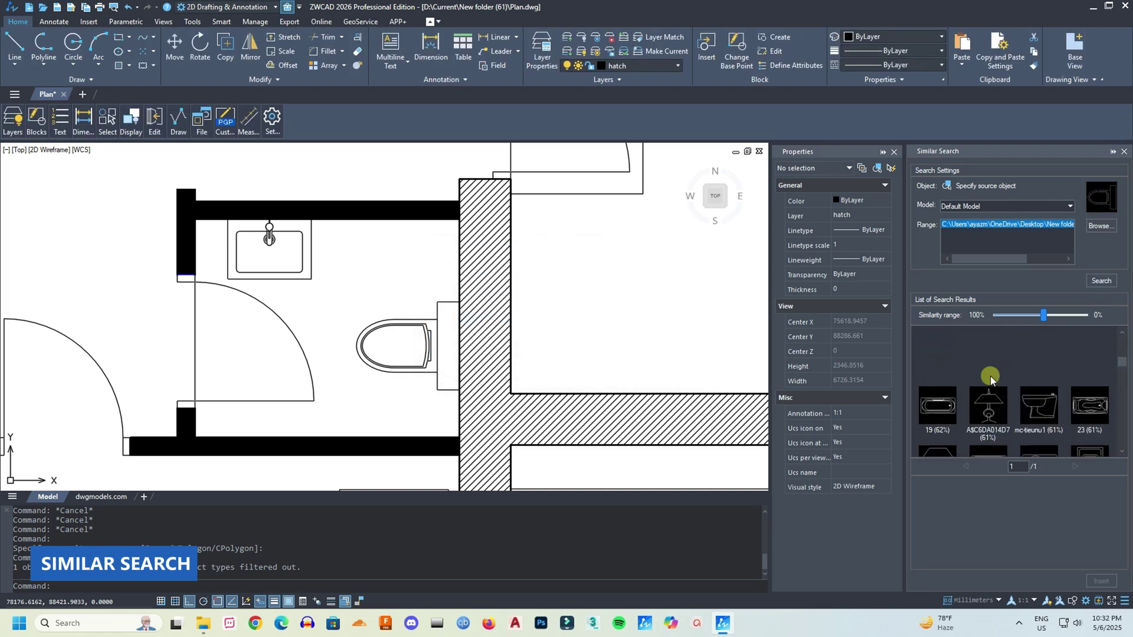
pyautogui.scroll(4, 990, 376)
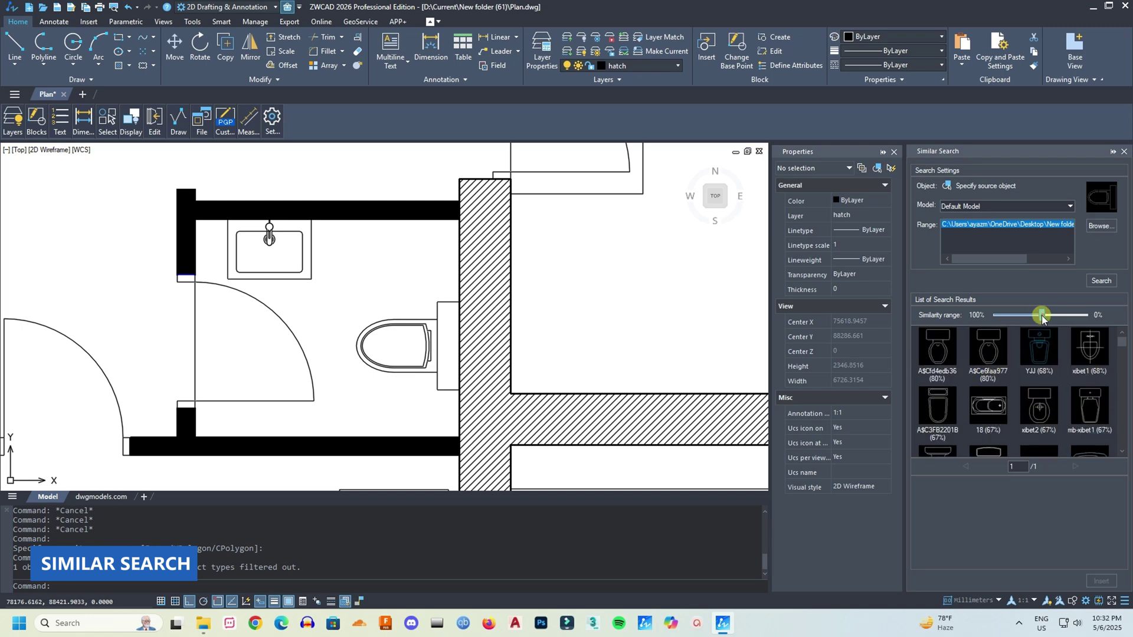
pyautogui.moveTo(1034, 319); pyautogui.dragTo(1029, 318)
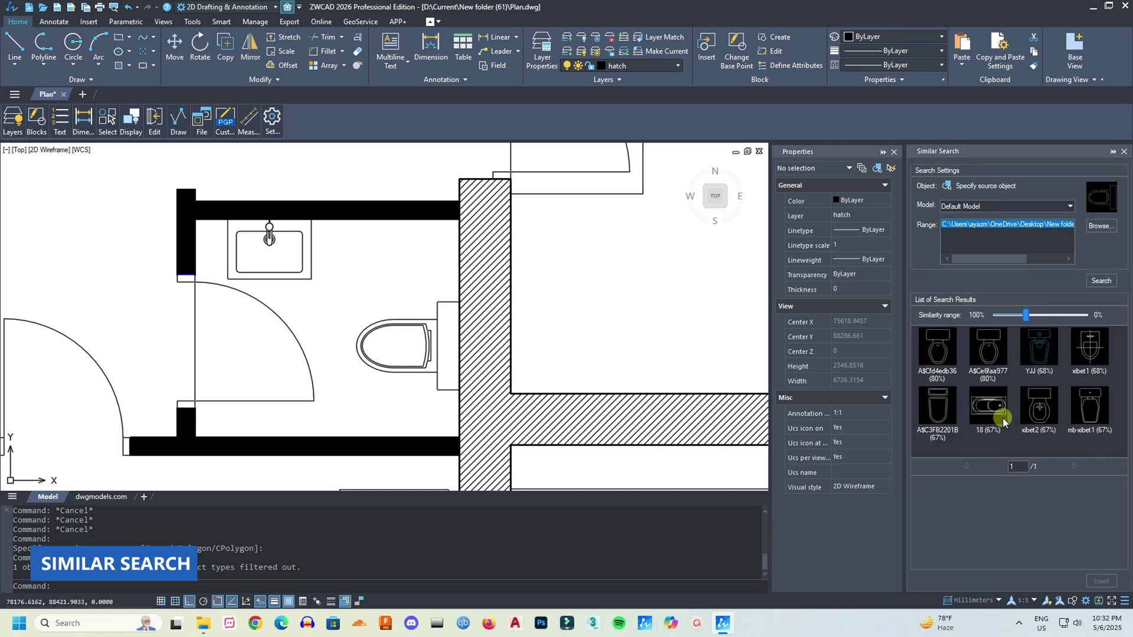
# Step: Insert toilet block A$Cfd4edb36 into the room right of the hatched wall
pyautogui.click(952, 352)
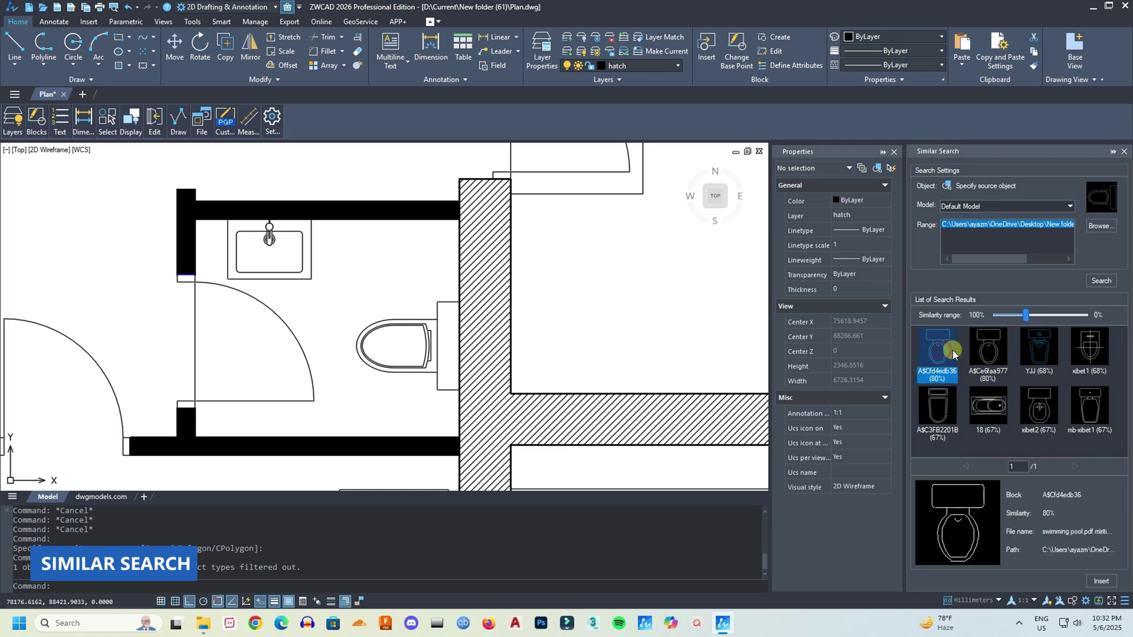
pyautogui.click(1101, 582)
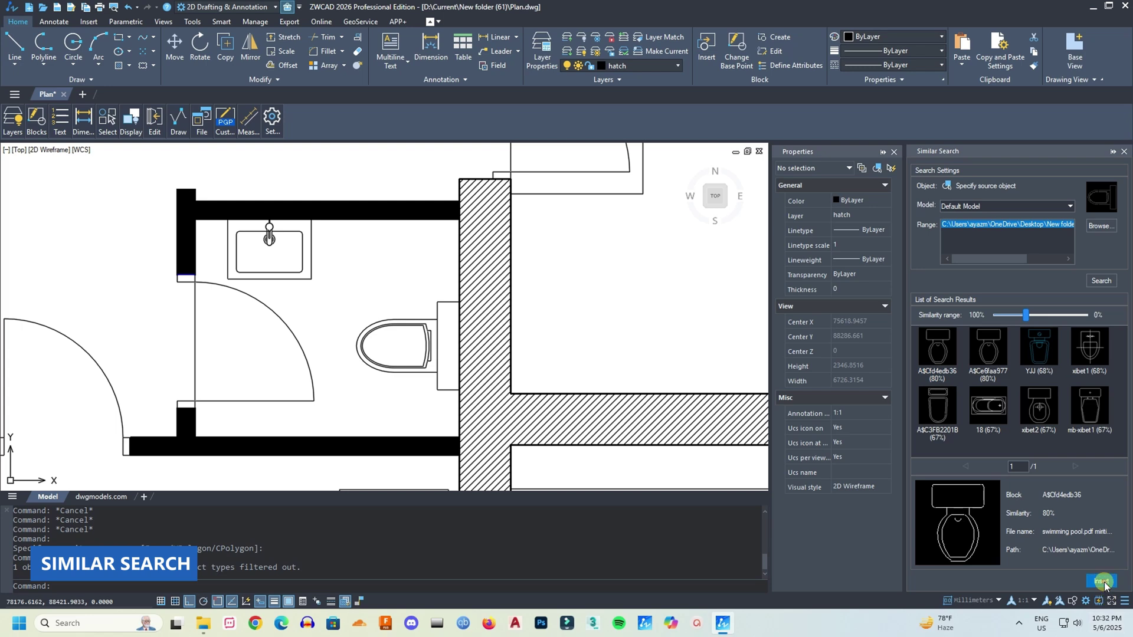
pyautogui.click(542, 364)
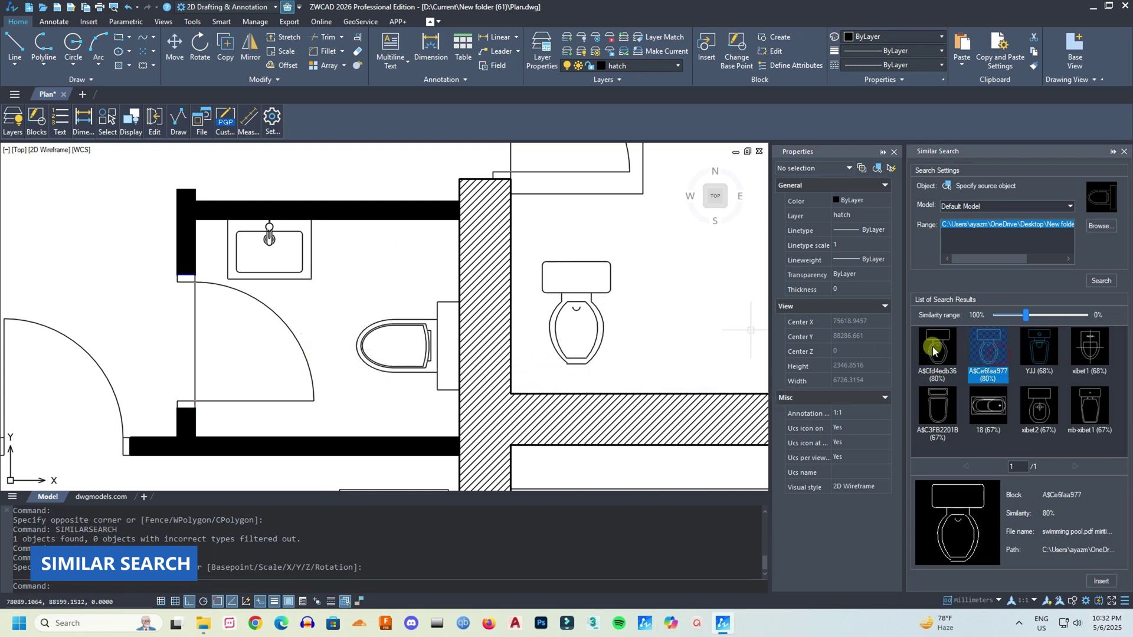
# Step: Insert toilet block A$C3FB2201B beside the first toilet
pyautogui.click(937, 407)
pyautogui.click(1101, 581)
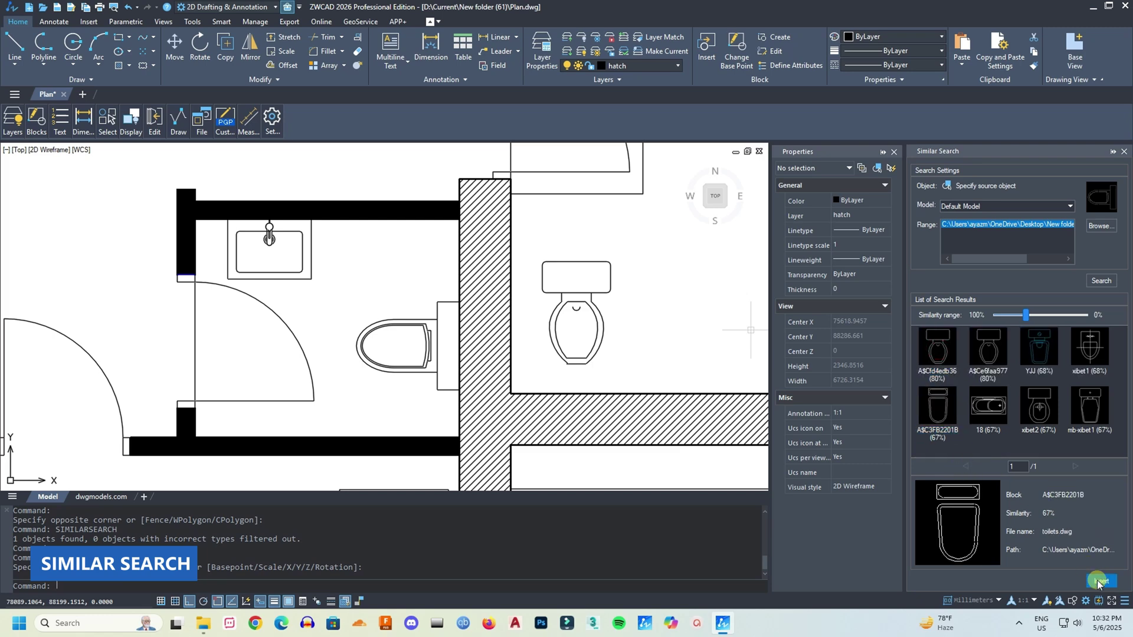
pyautogui.click(645, 371)
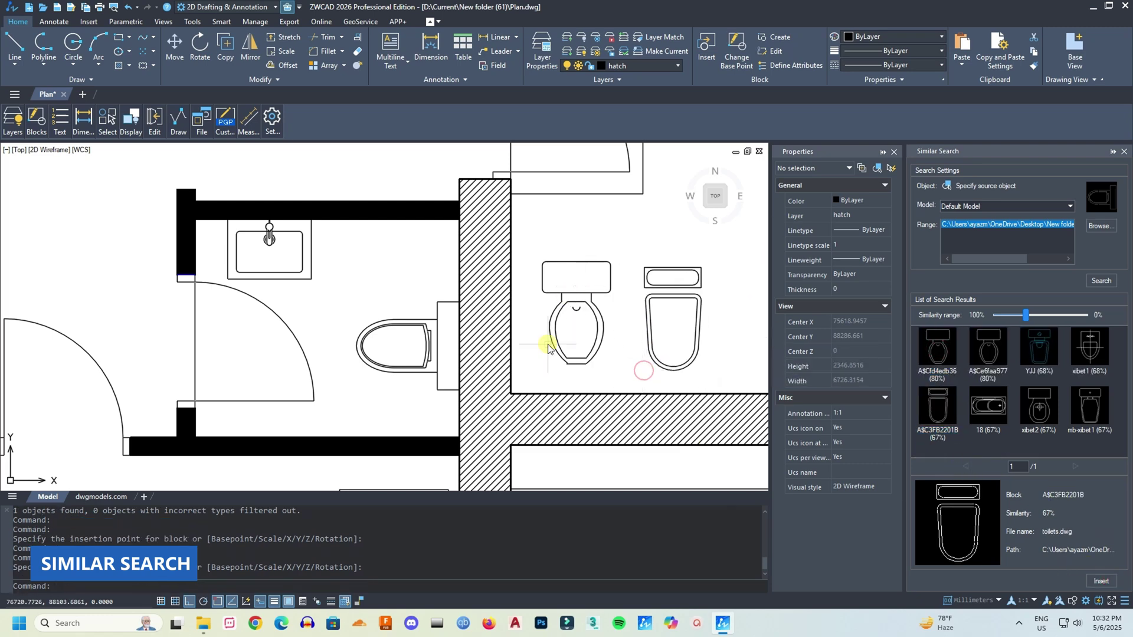
pyautogui.scroll(-2, 558, 345)
pyautogui.scroll(2, 647, 335)
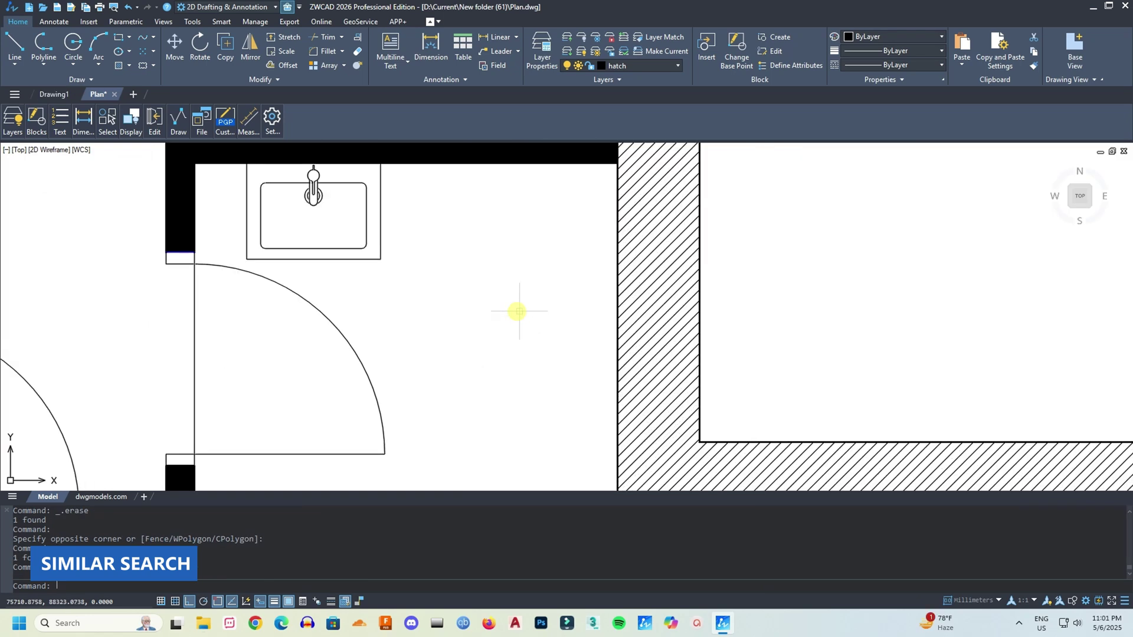
pyautogui.scroll(-1, 508, 367)
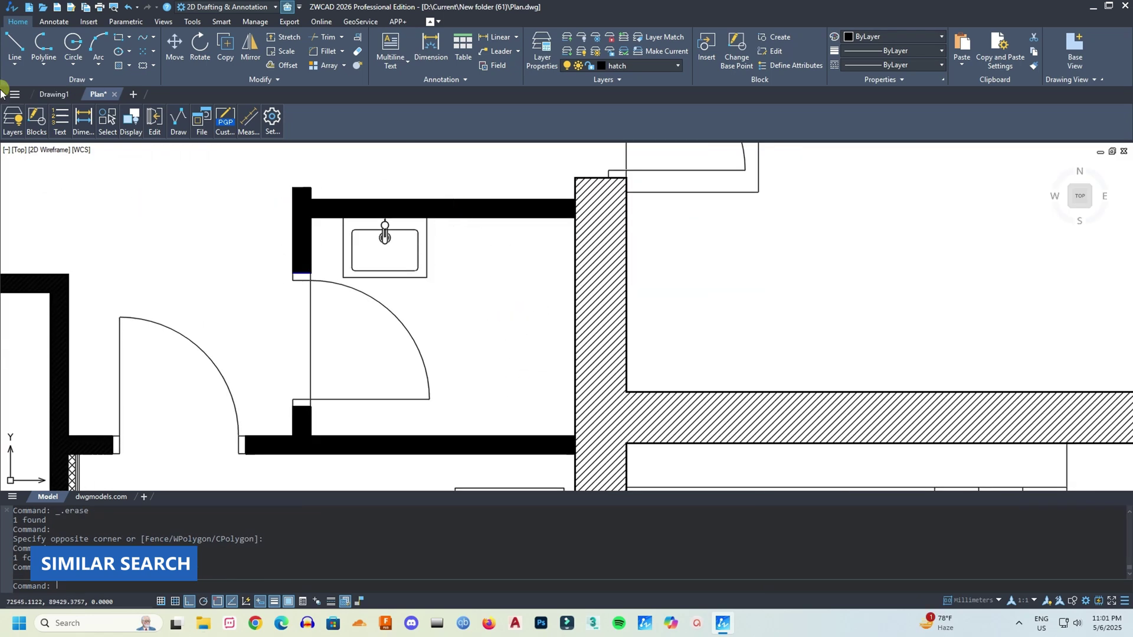
# Step: Draw a narrow rectangle near the wall and a center ellipse to its left
pyautogui.click(118, 37)
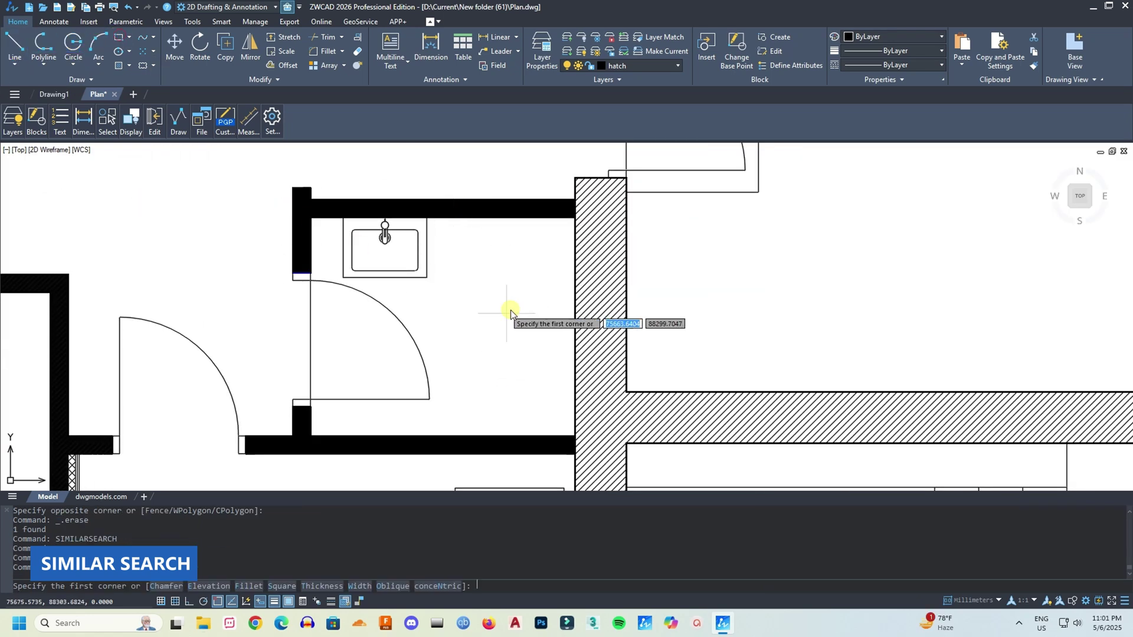
pyautogui.click(557, 289)
pyautogui.click(532, 360)
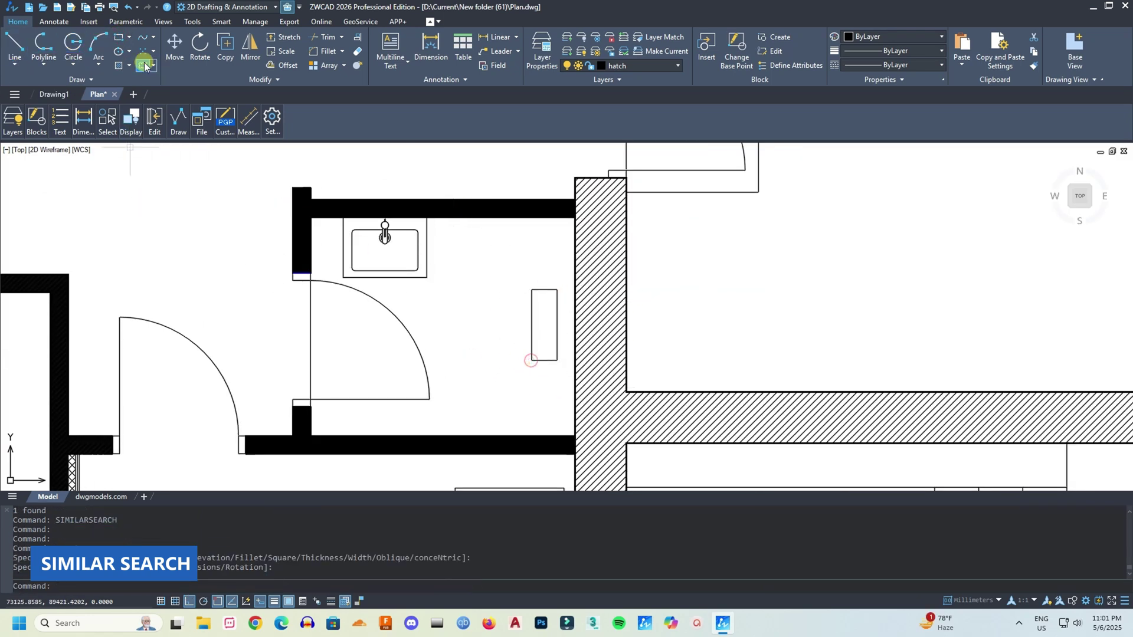
pyautogui.click(129, 53)
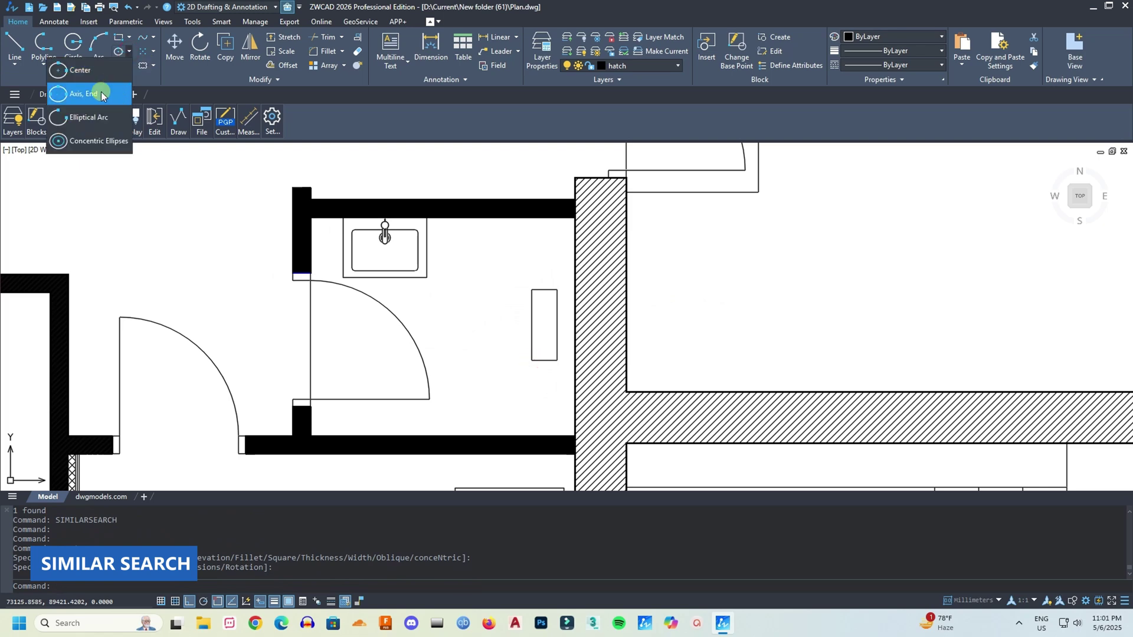
pyautogui.click(92, 75)
pyautogui.click(515, 327)
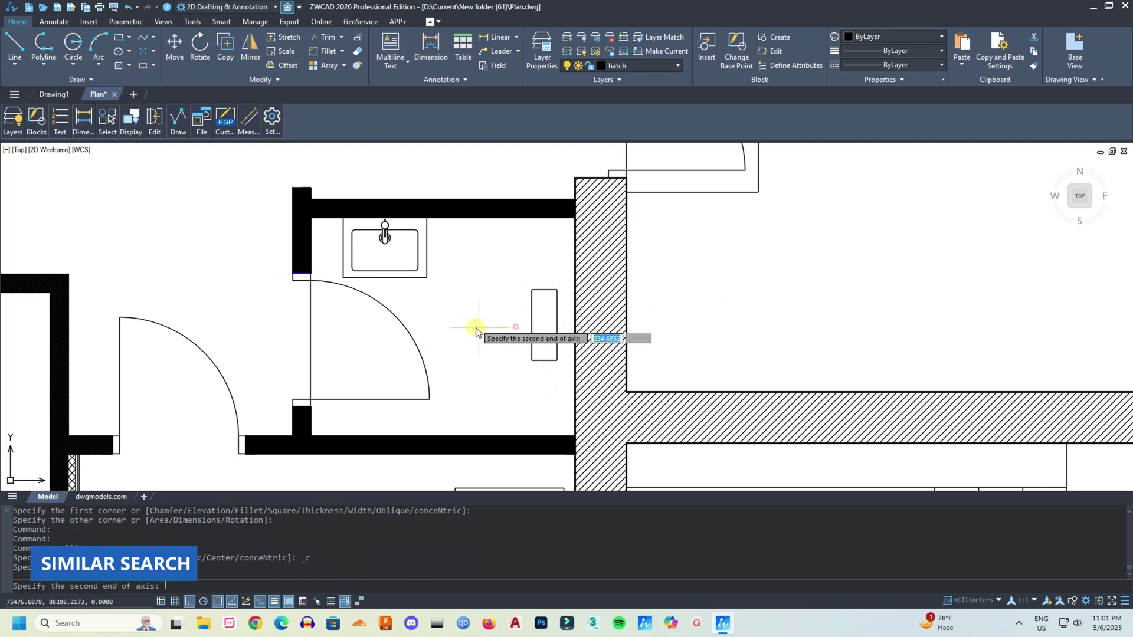
pyautogui.click(469, 327)
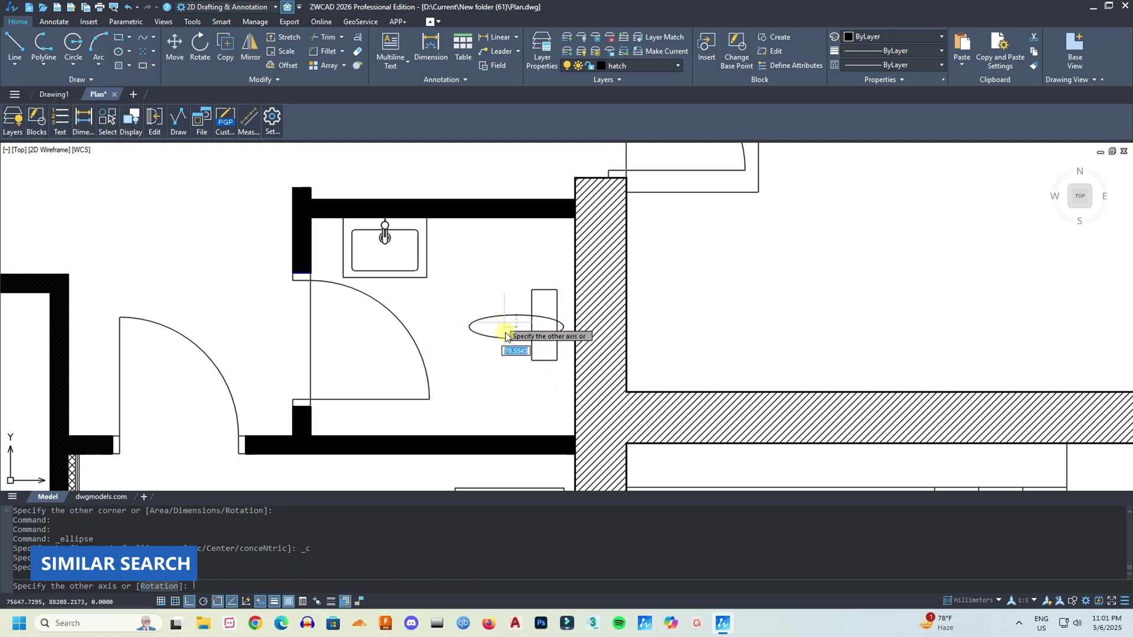
pyautogui.click(508, 302)
# Step: Move the ellipse left against the rectangle and crossing-select both shapes
pyautogui.click(517, 352)
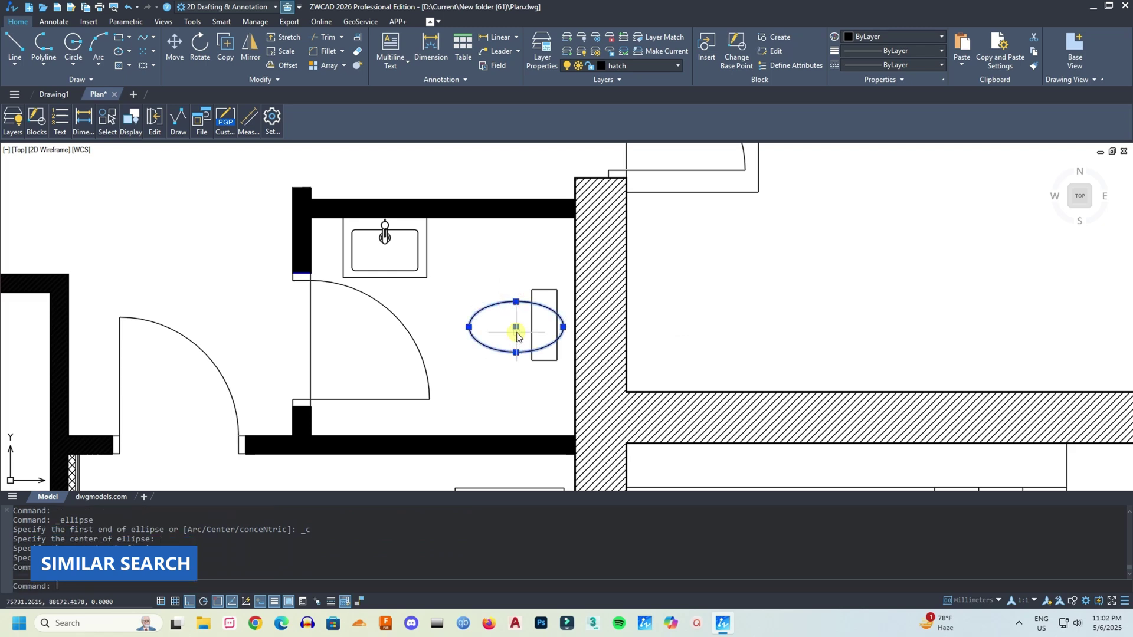
pyautogui.press('Return')
pyautogui.click(518, 326)
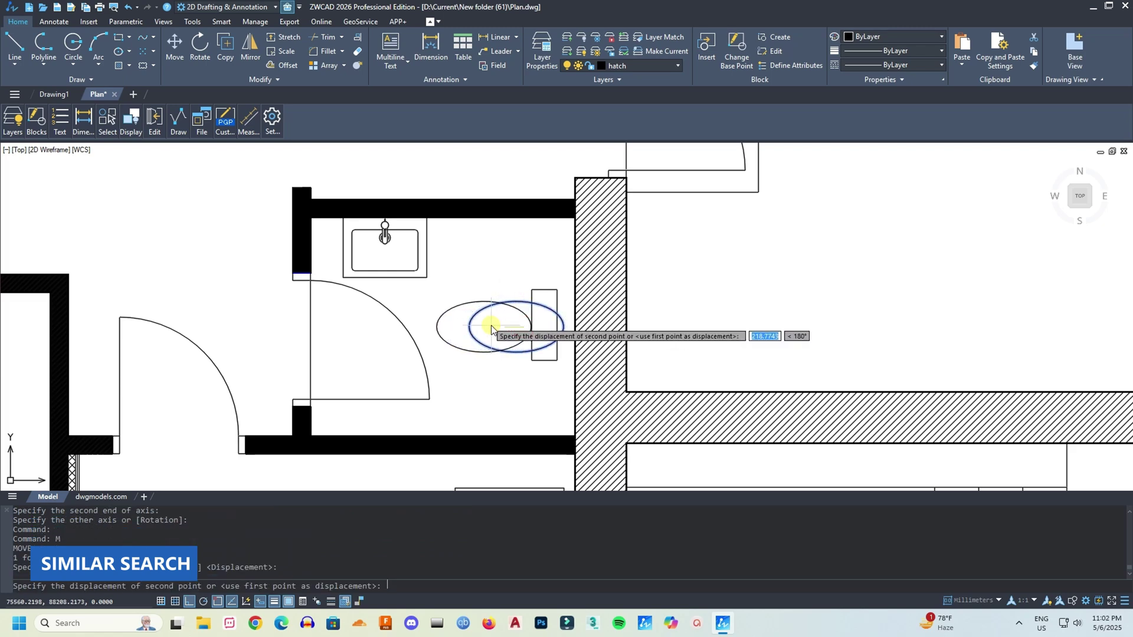
pyautogui.click(486, 326)
pyautogui.click(538, 375)
pyautogui.click(510, 319)
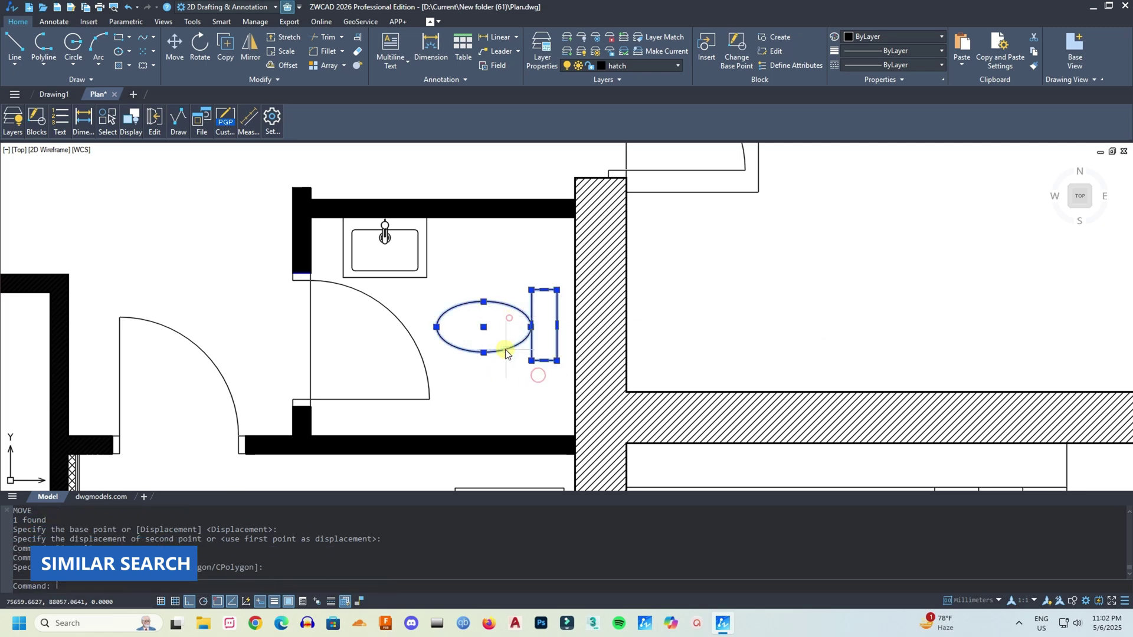
# Step: Run SIMILARSEARCH on the sketch with the DWG folder added to the search range
pyautogui.write('simi')
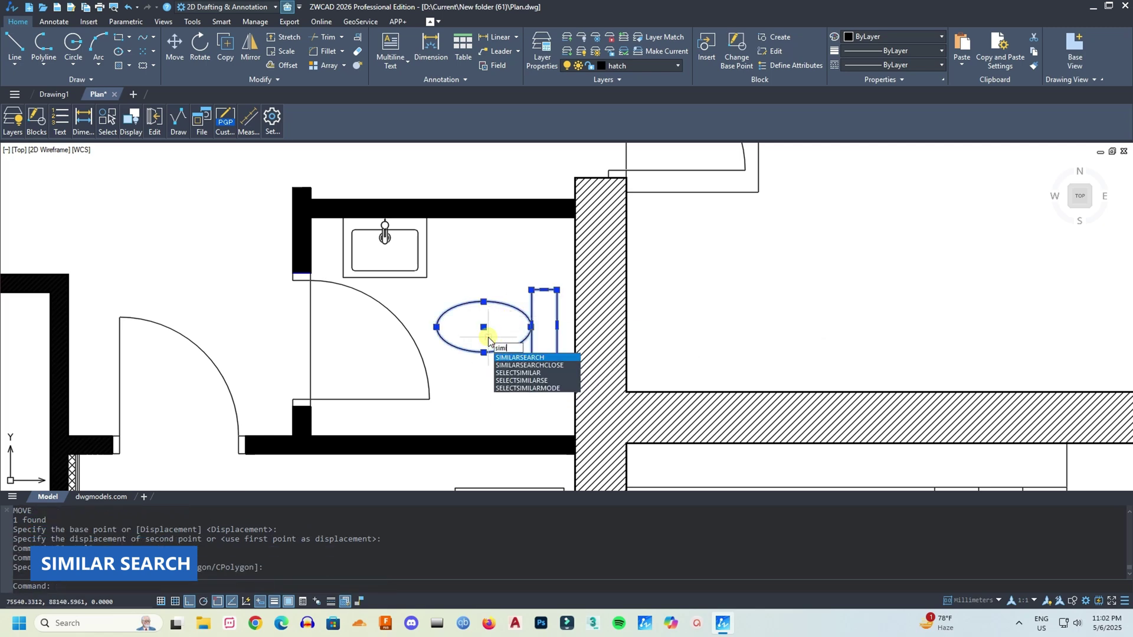
pyautogui.click(542, 357)
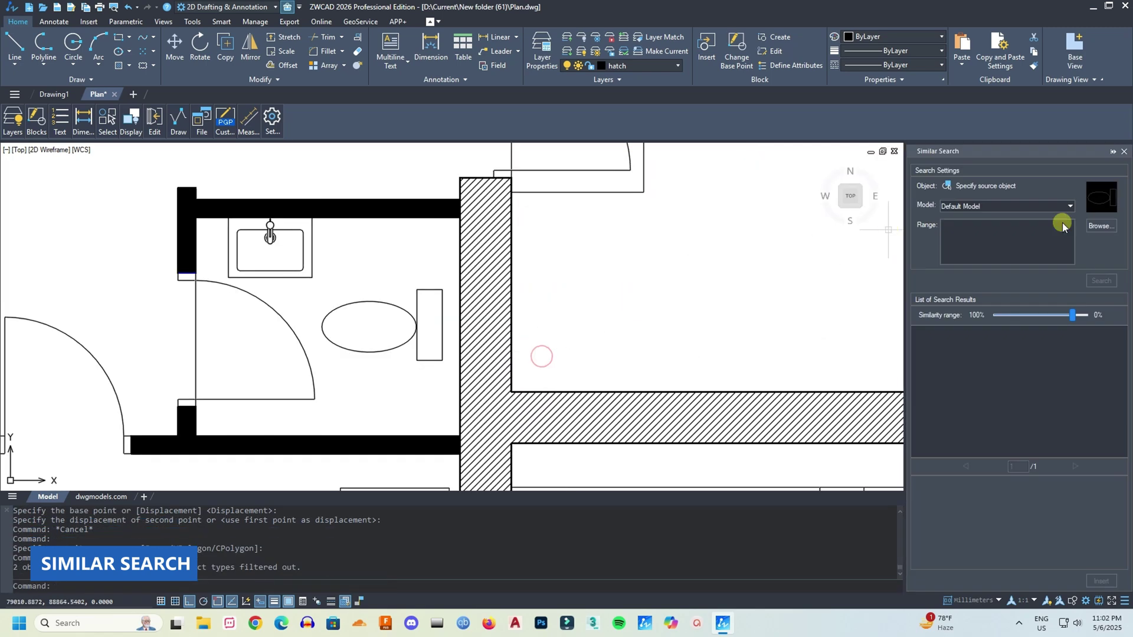
pyautogui.click(1099, 227)
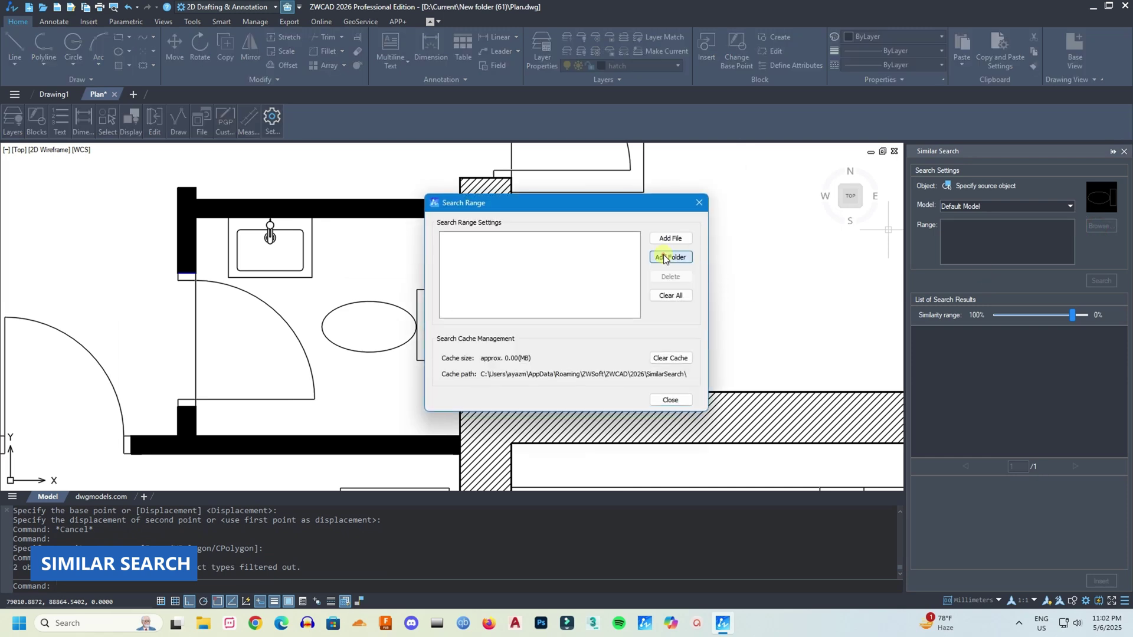
pyautogui.click(665, 259)
pyautogui.click(832, 451)
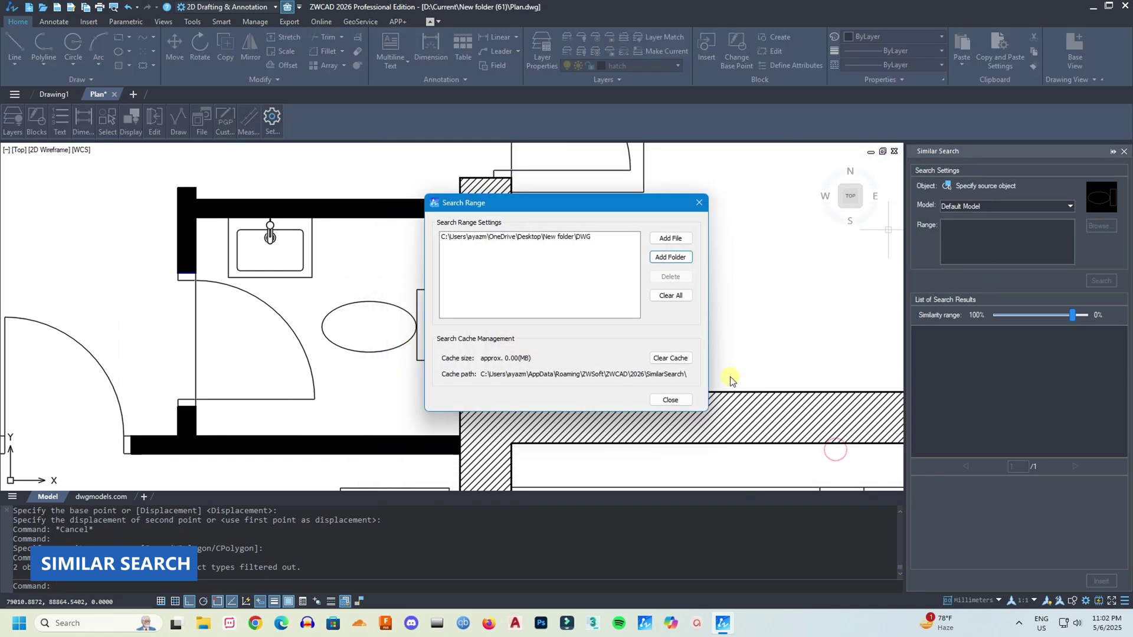
pyautogui.click(671, 400)
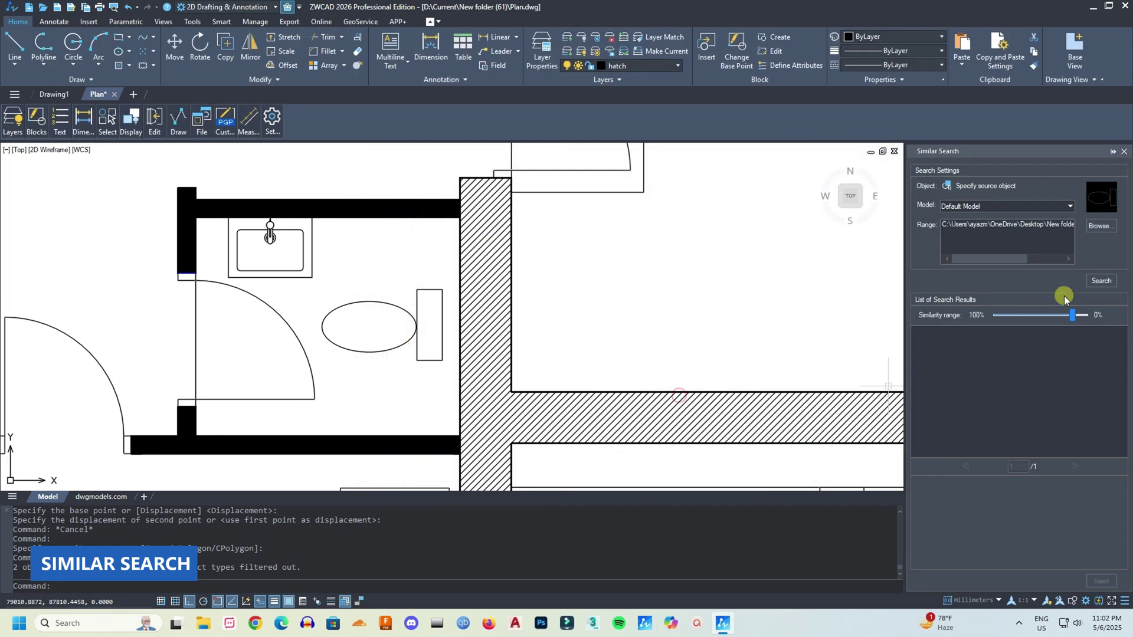
pyautogui.click(1100, 282)
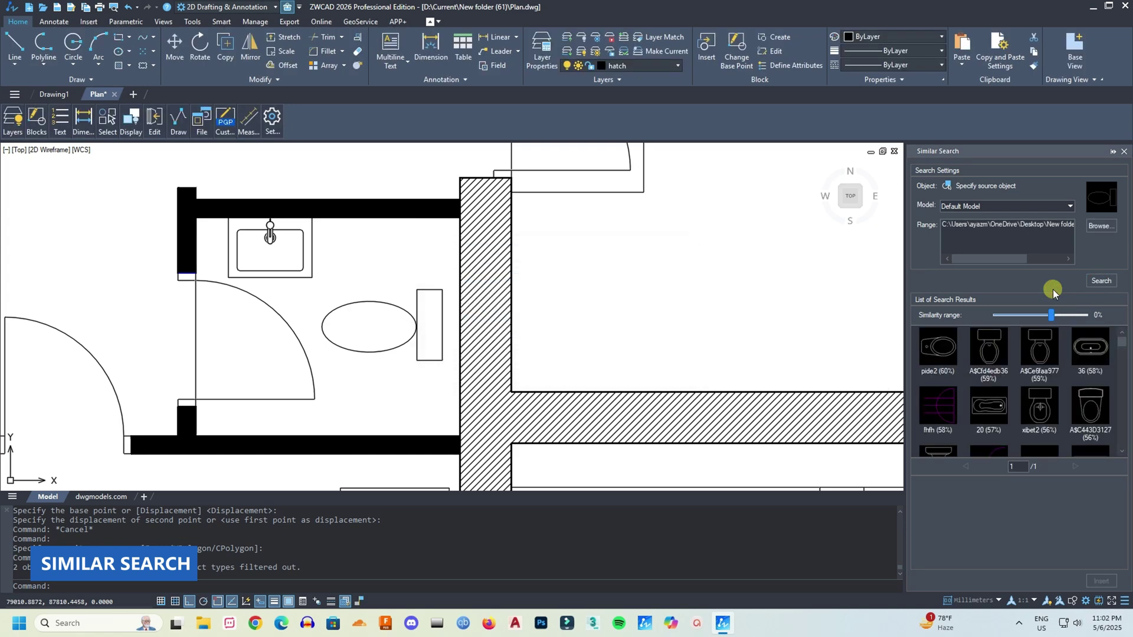
# Step: Insert the xibet6 toilet block right of the hatched wall
pyautogui.scroll(-1, 1038, 372)
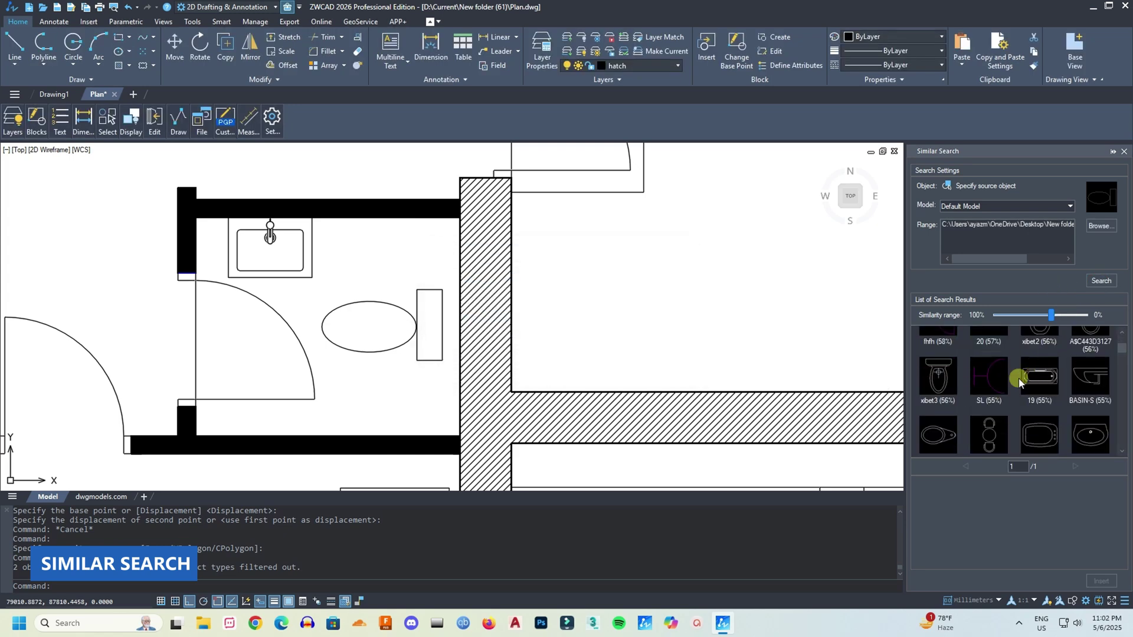
pyautogui.scroll(-4, 1019, 378)
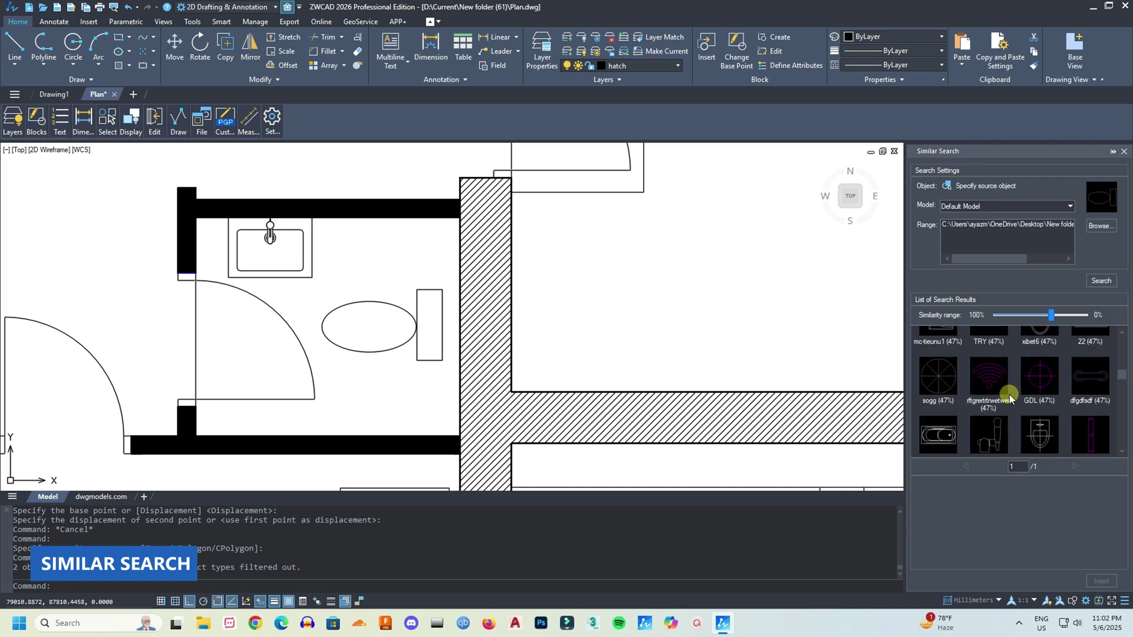
pyautogui.click(1048, 410)
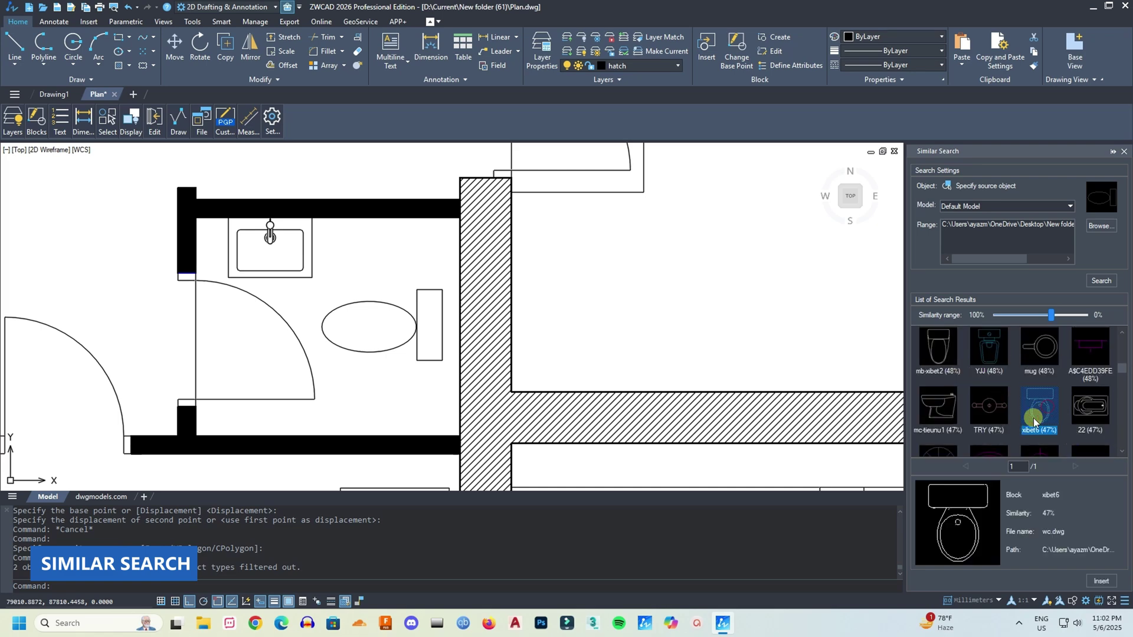
pyautogui.click(1097, 583)
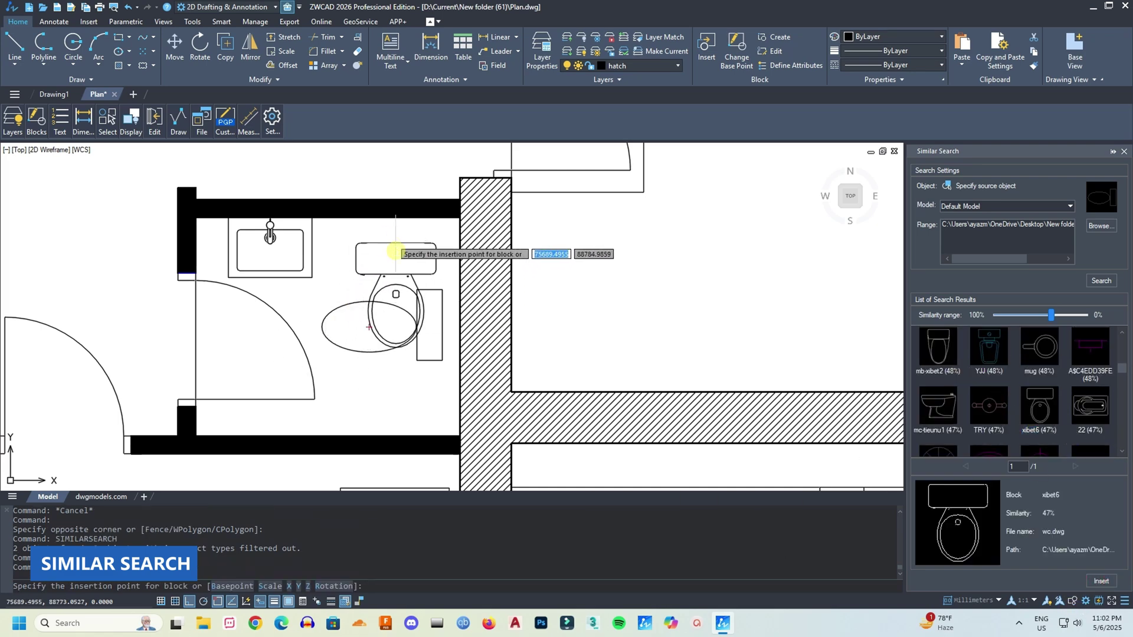
pyautogui.click(588, 254)
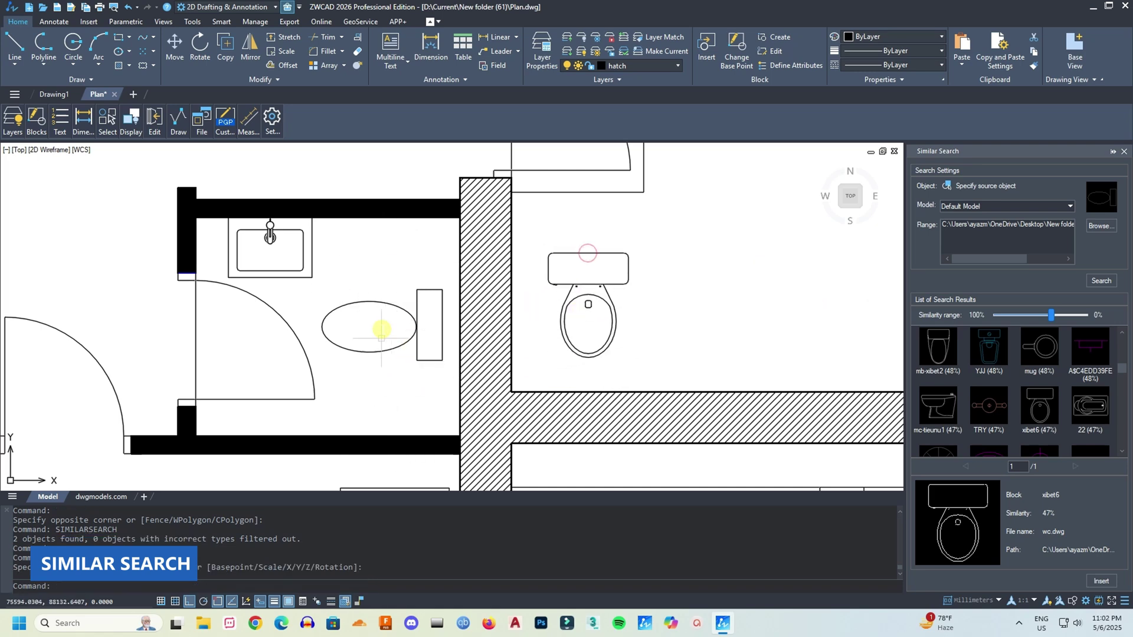
# Step: Dimension the top wall 3'-9" from corner to circle centre, continuing 9'-3" to the outer corner
pyautogui.scroll(2, 383, 325)
pyautogui.scroll(-2, 408, 323)
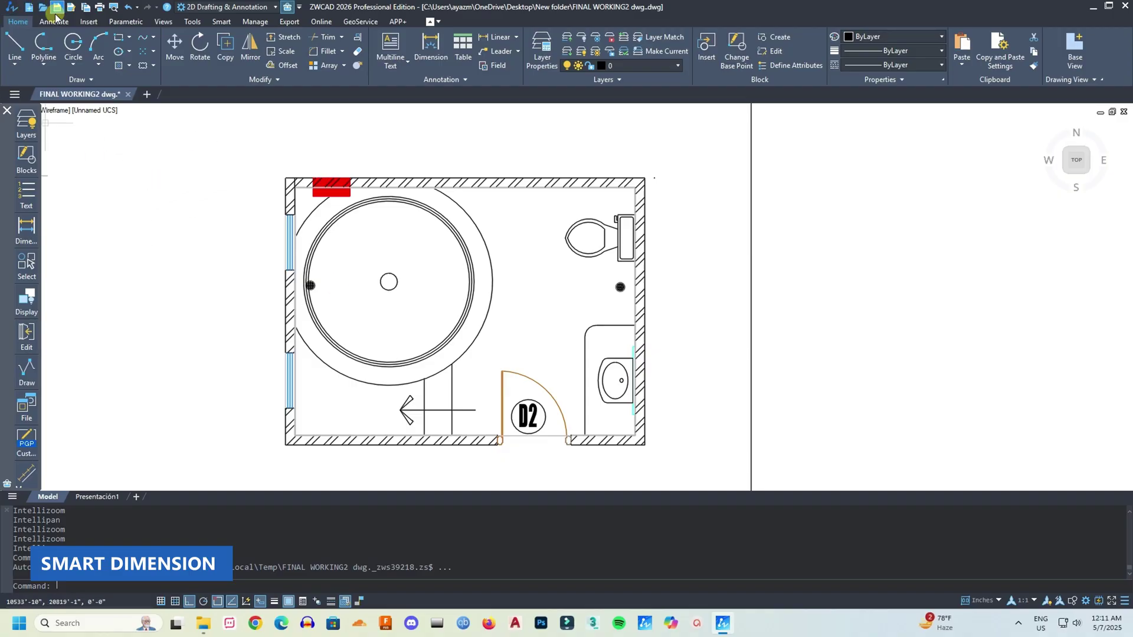
pyautogui.click(55, 22)
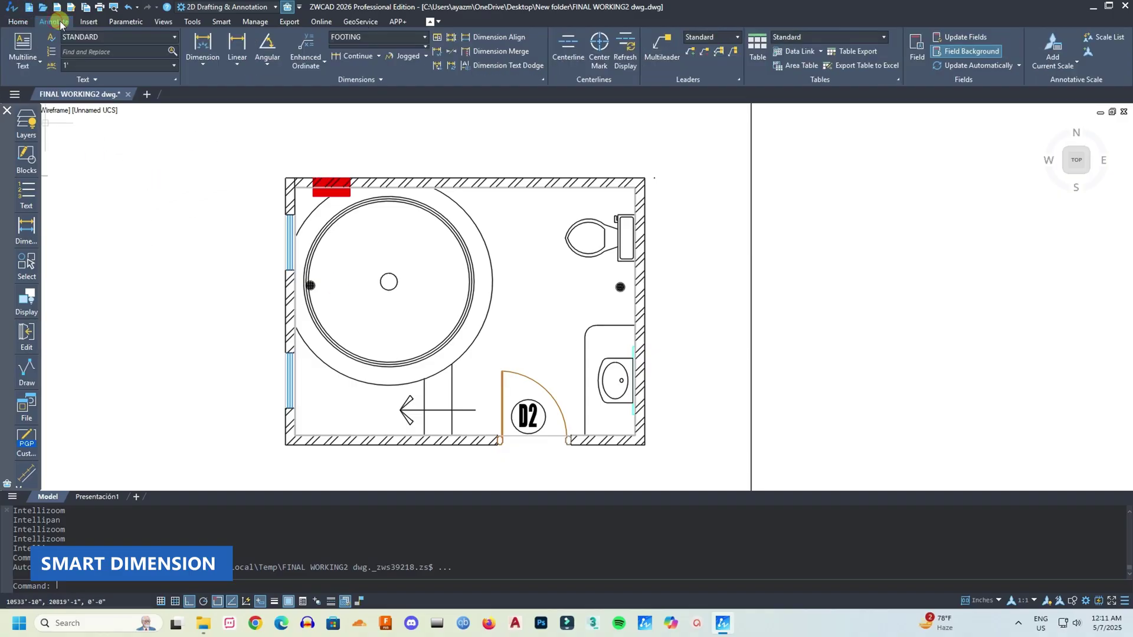
pyautogui.click(202, 52)
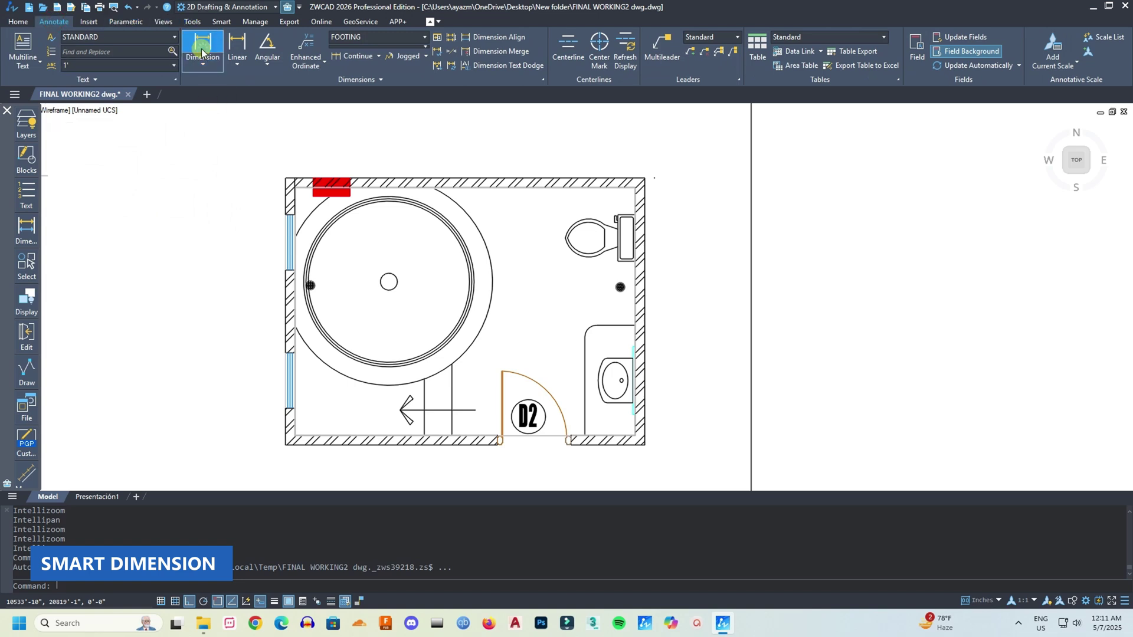
pyautogui.click(285, 180)
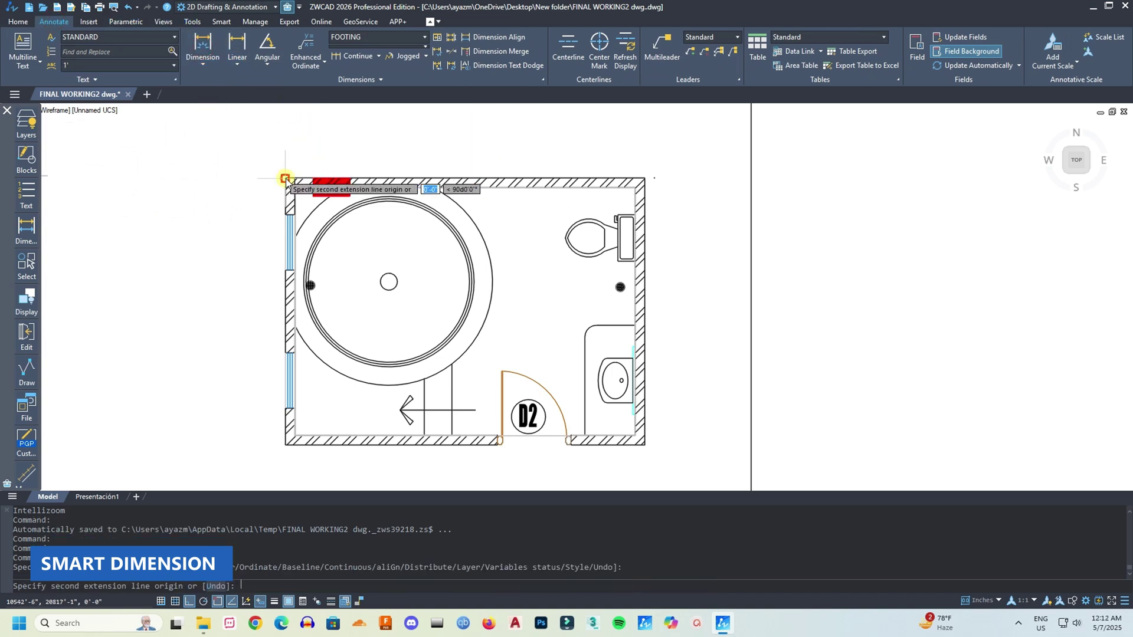
pyautogui.click(394, 277)
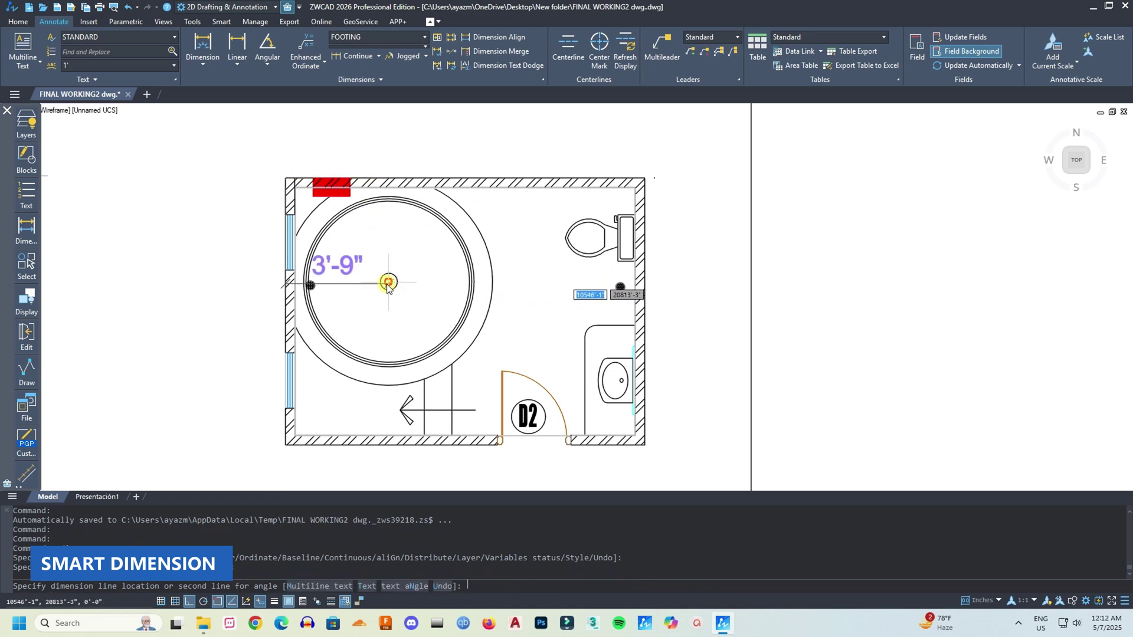
pyautogui.click(405, 151)
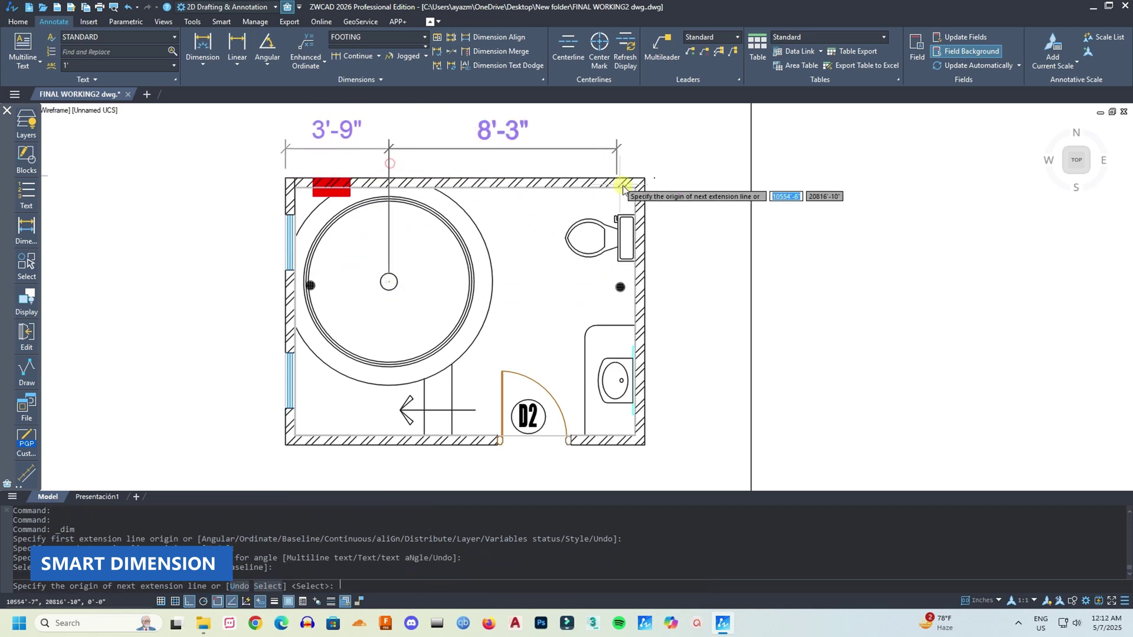
pyautogui.click(645, 178)
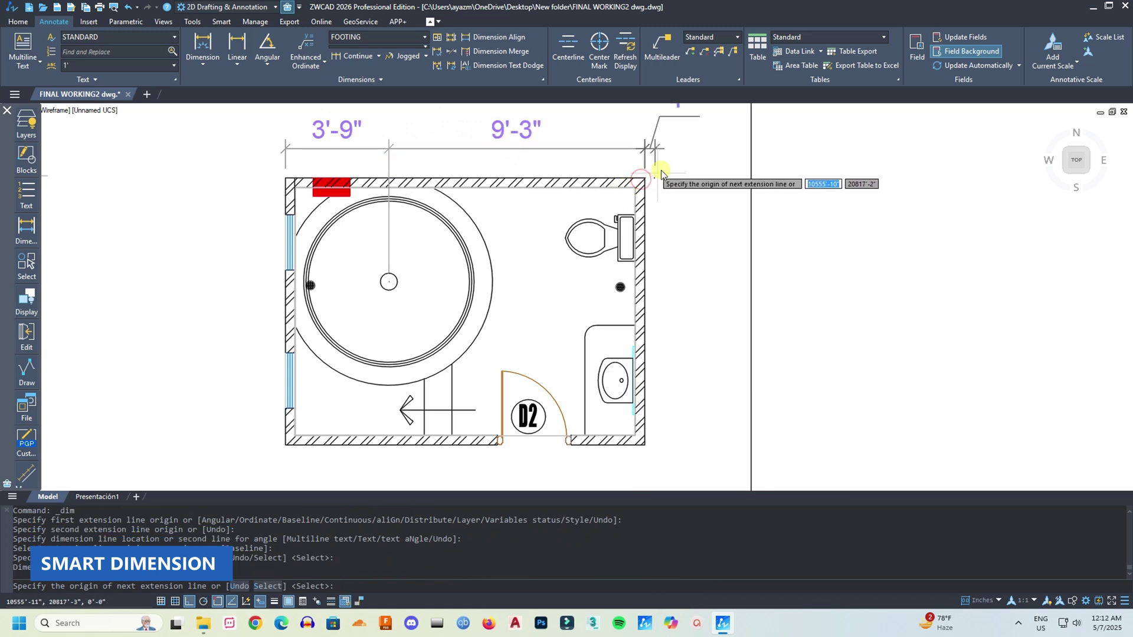
pyautogui.press('Return')
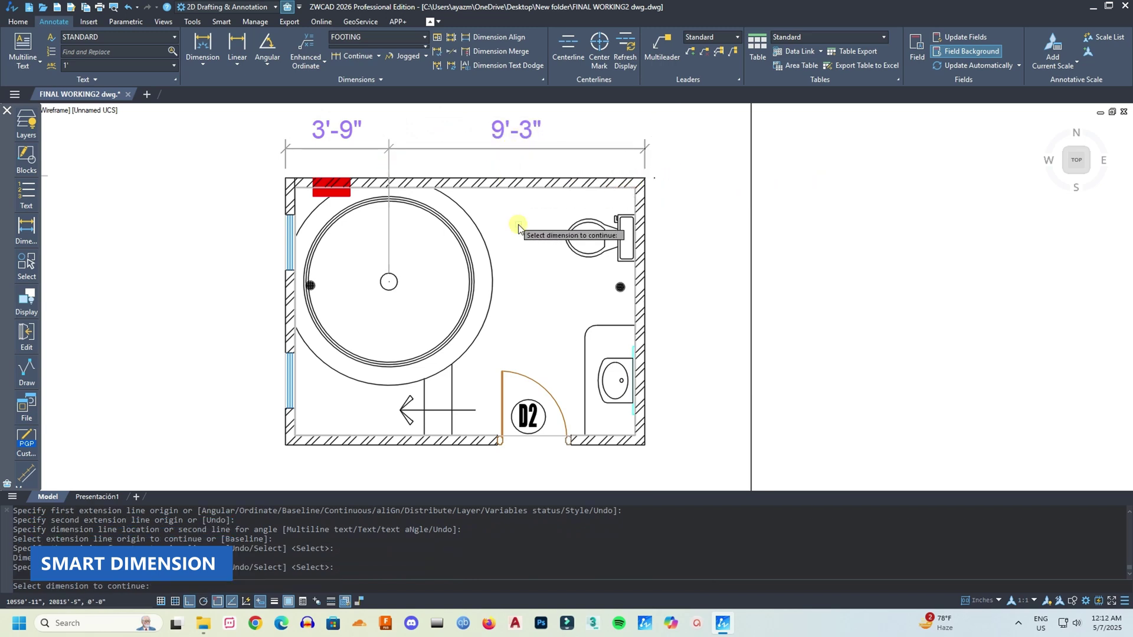
# Step: Add an R3'-9" radius dimension to the large circle
pyautogui.press('Return')
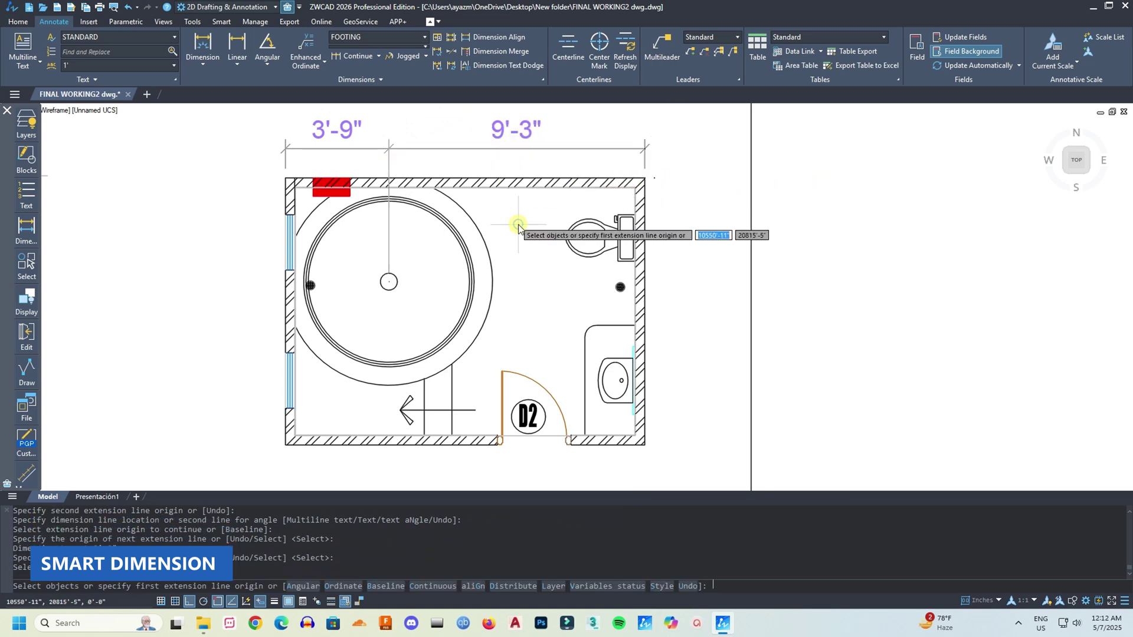
pyautogui.click(492, 288)
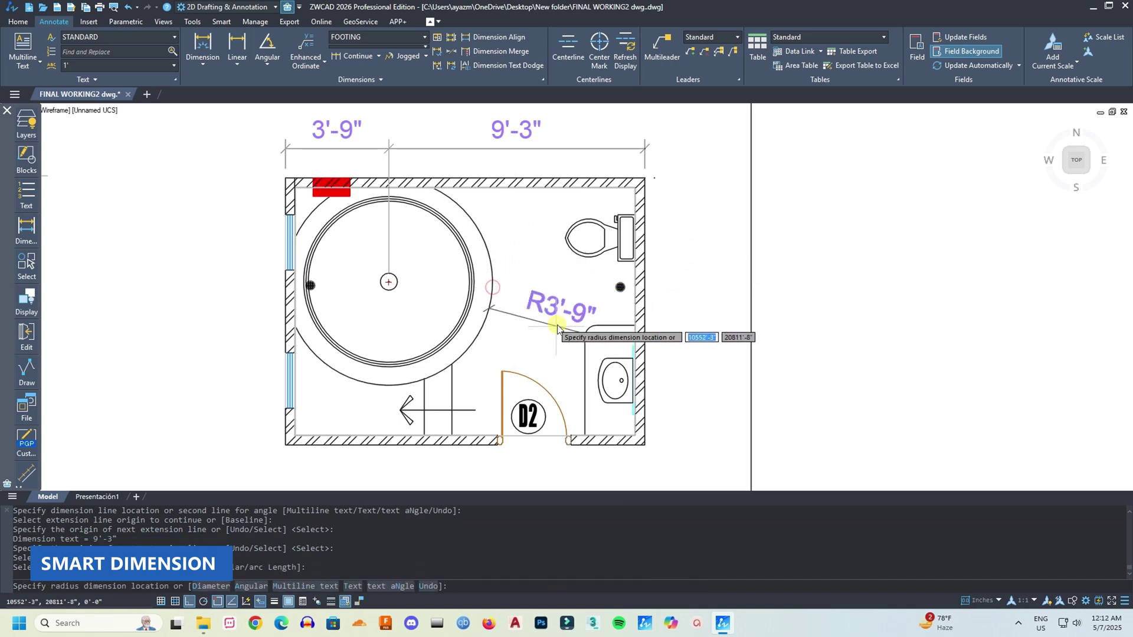
pyautogui.click(543, 295)
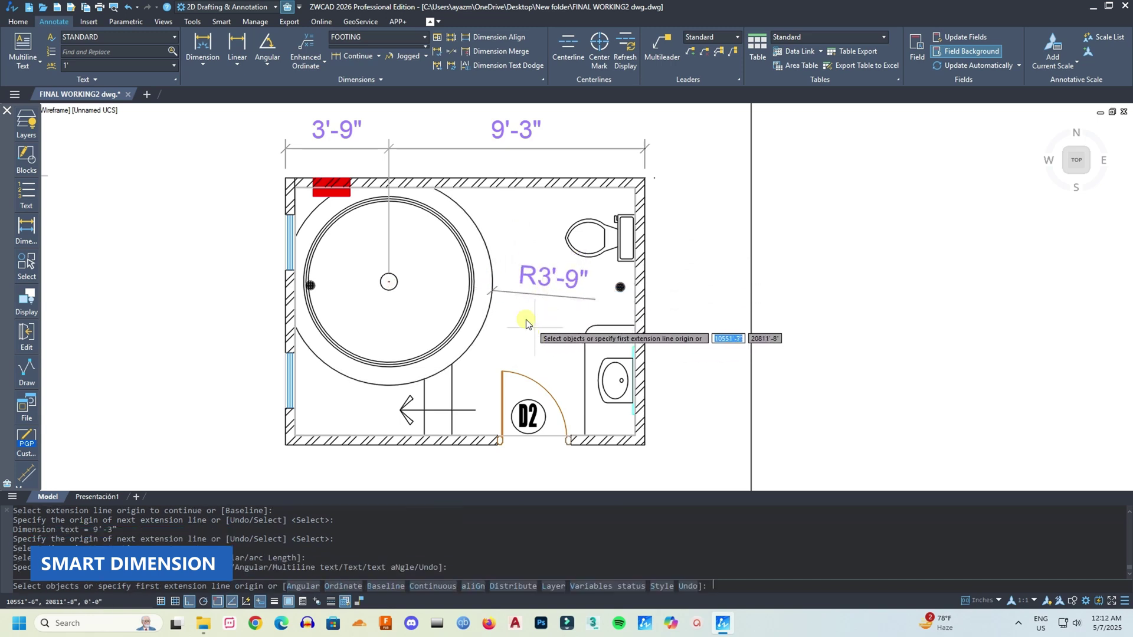
pyautogui.press('Return')
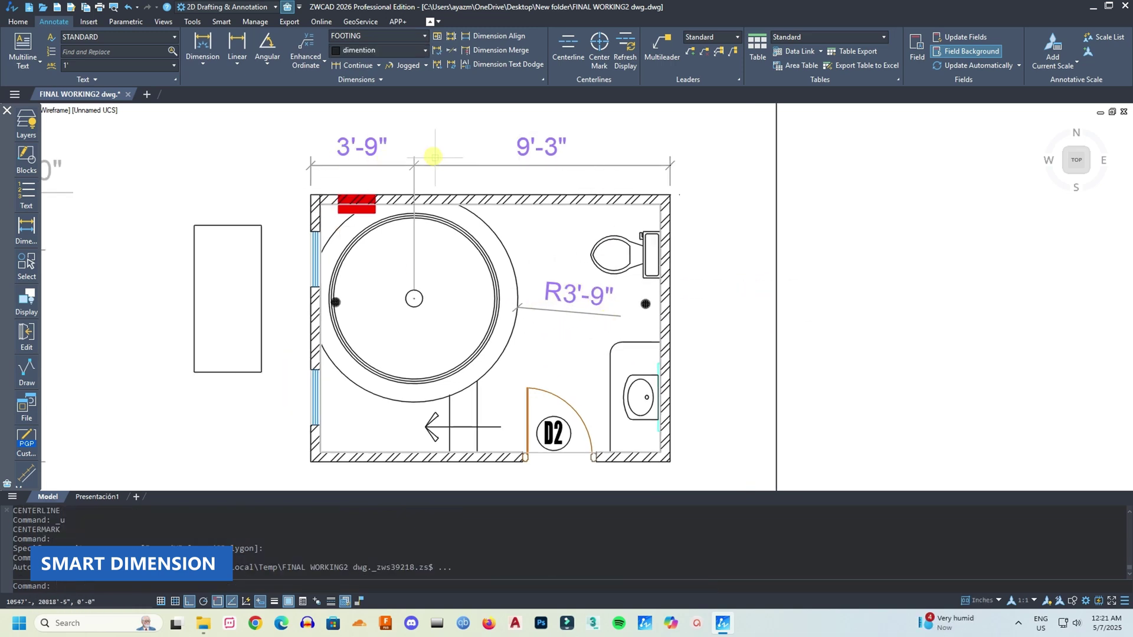
pyautogui.click(423, 37)
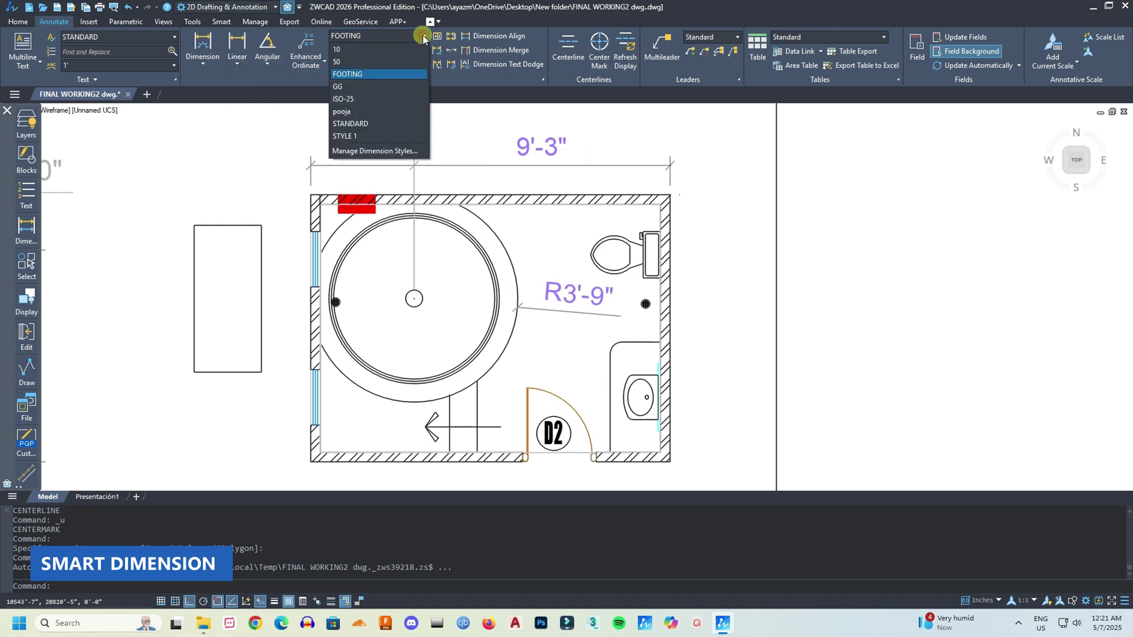
pyautogui.click(377, 124)
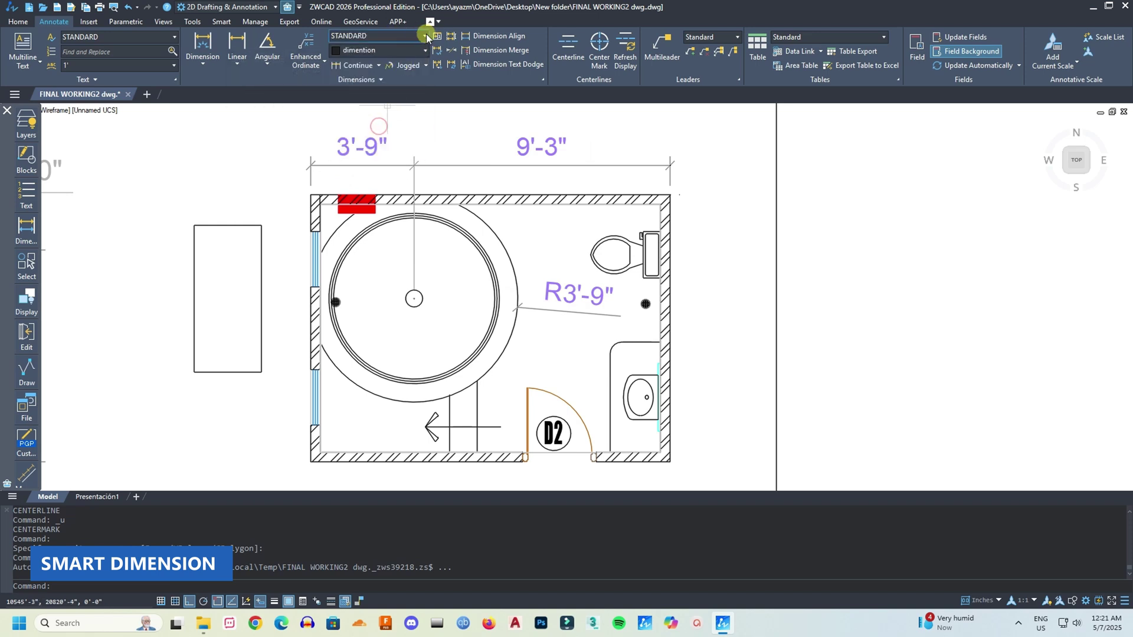
pyautogui.click(423, 36)
pyautogui.click(385, 75)
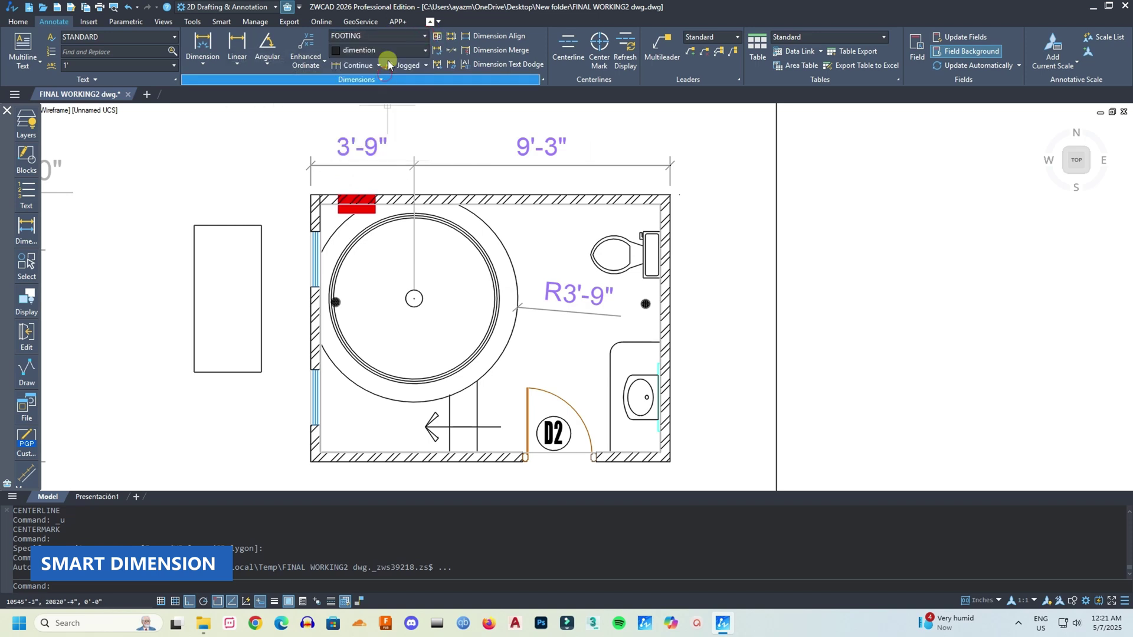
pyautogui.click(424, 50)
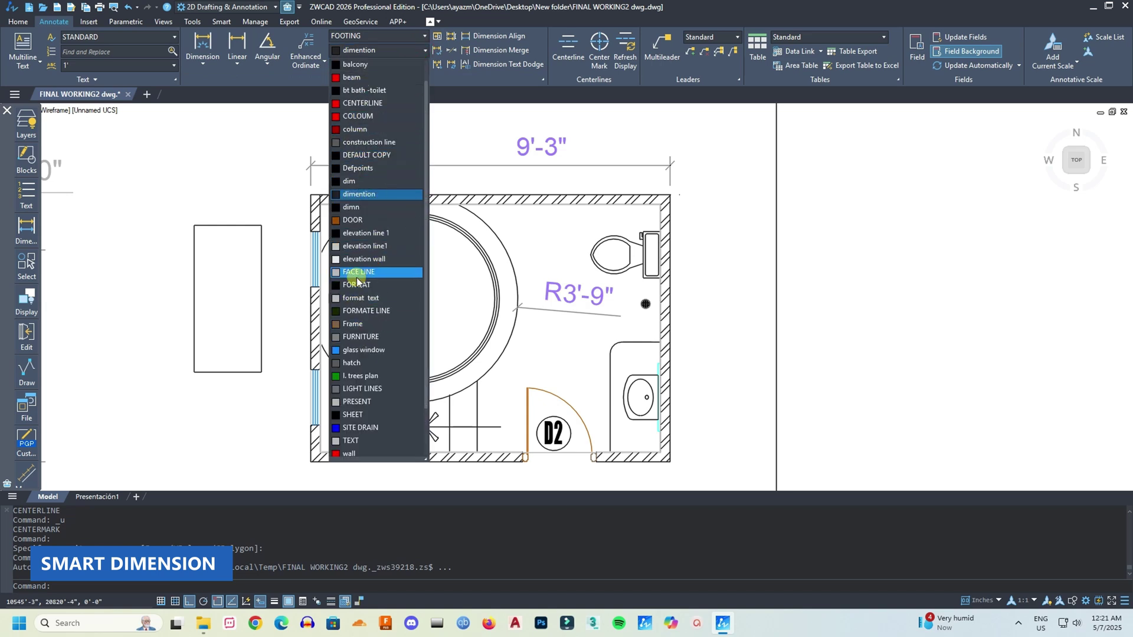
pyautogui.click(350, 181)
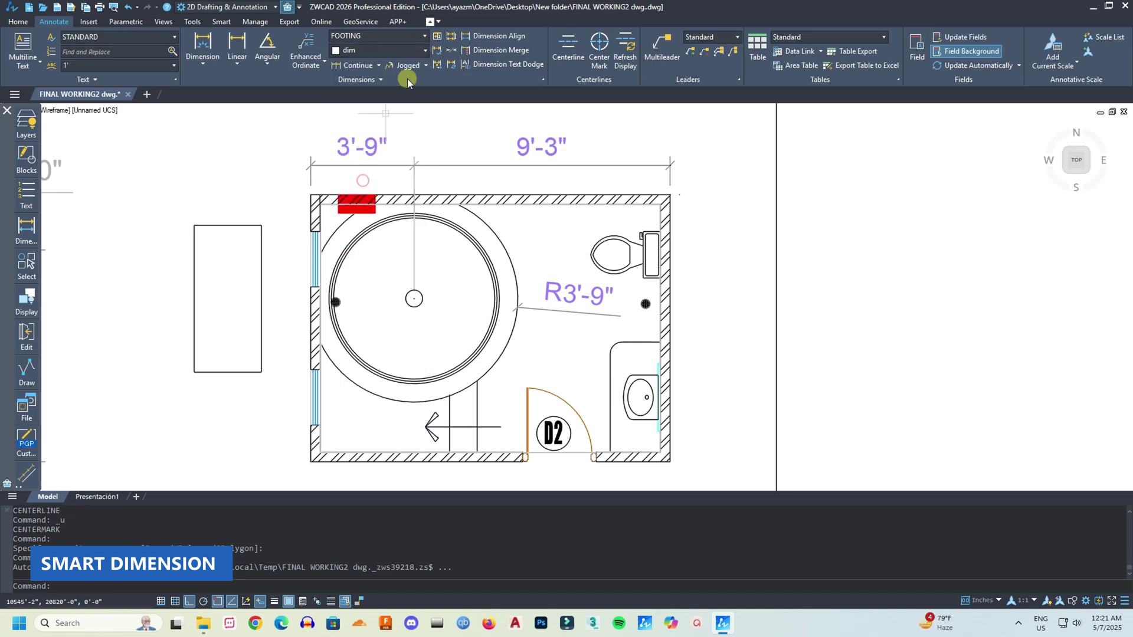
pyautogui.click(424, 51)
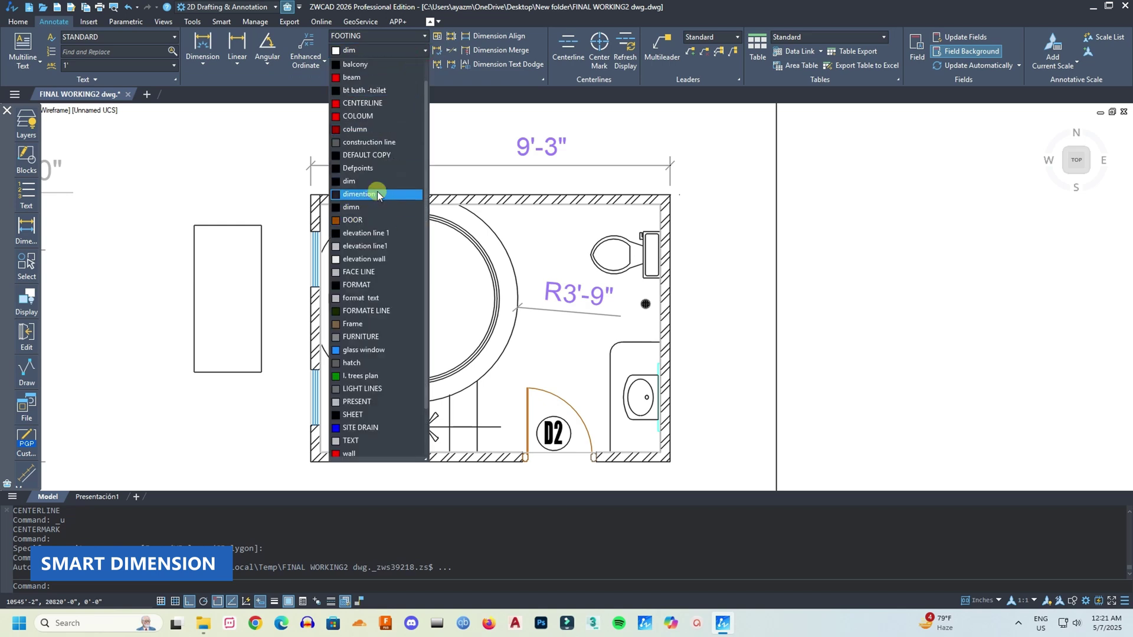
pyautogui.click(378, 194)
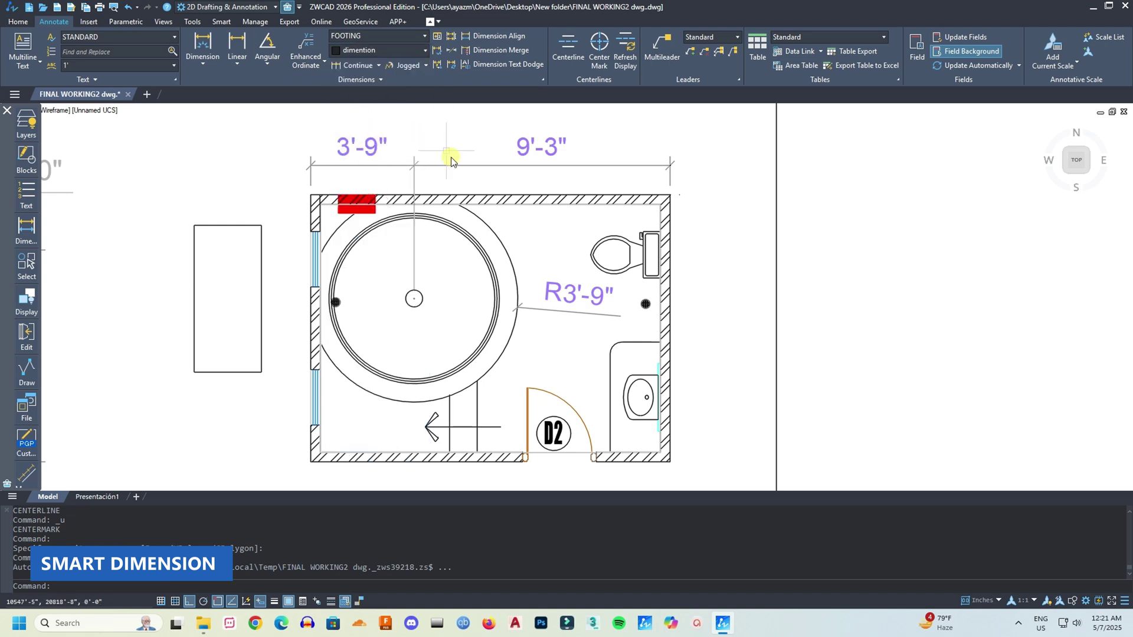
# Step: Add a center mark to the large circle and a vertical centerline through the rectangle
pyautogui.click(599, 54)
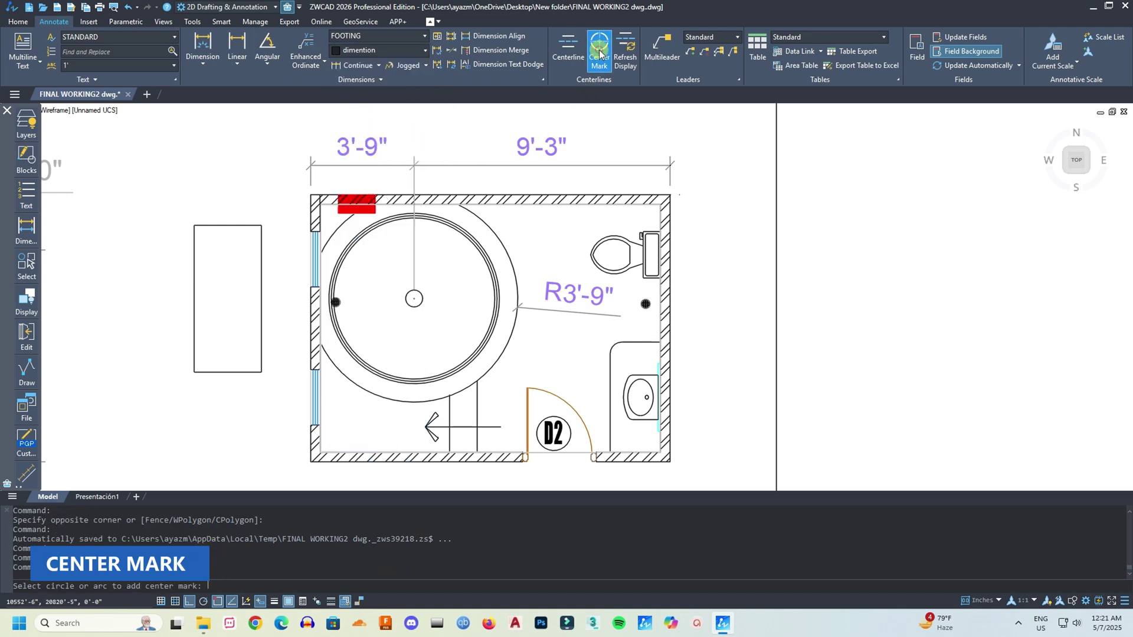
pyautogui.click(486, 291)
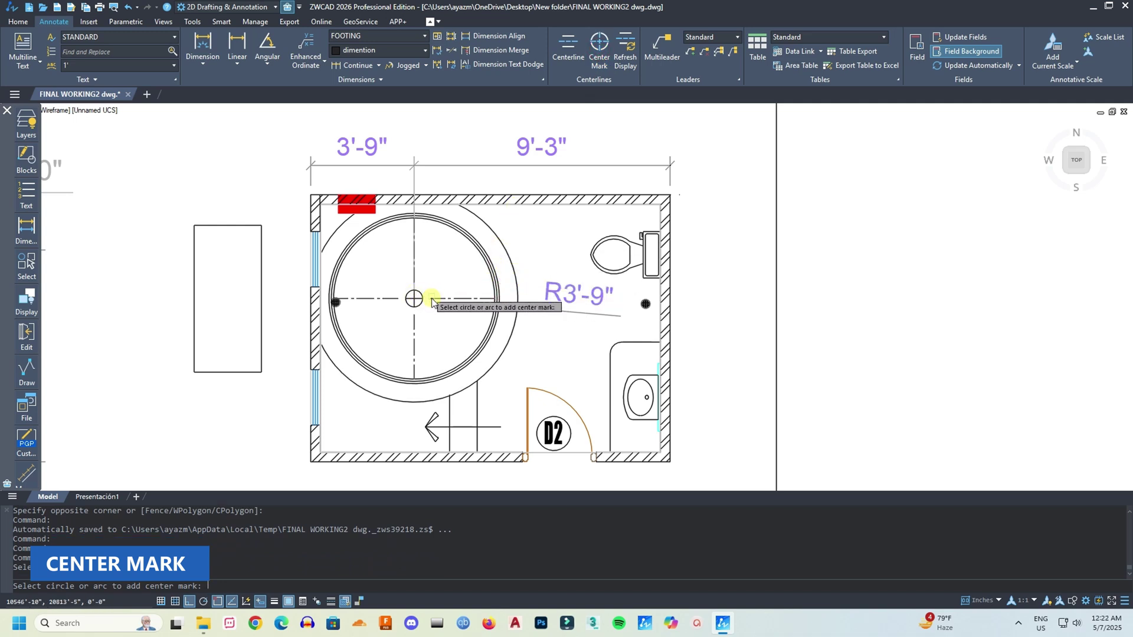
pyautogui.click(566, 54)
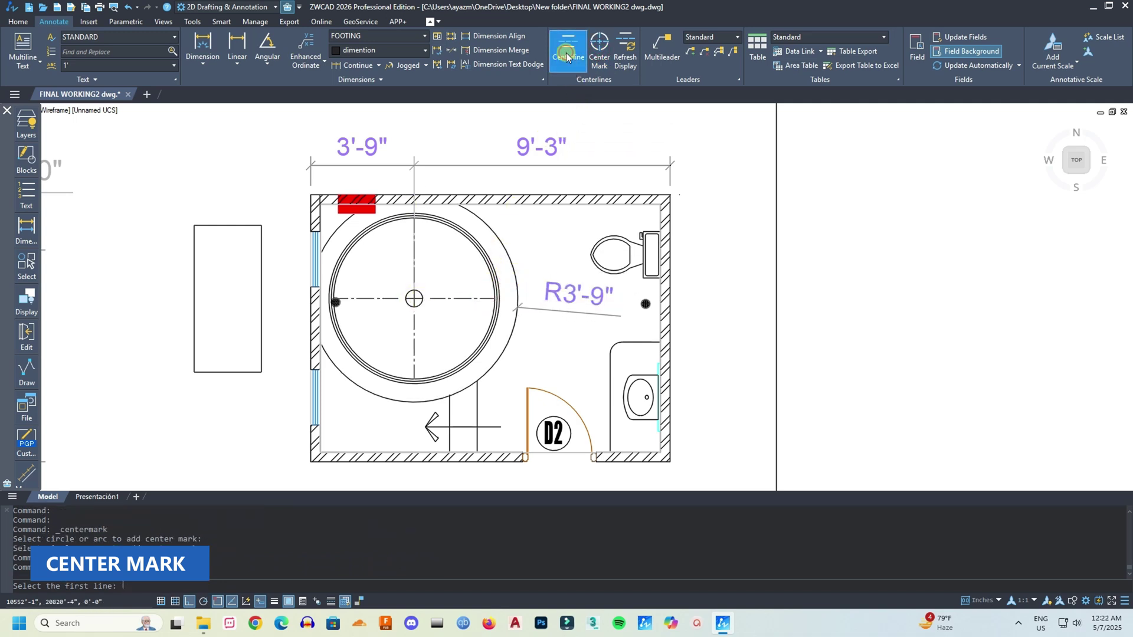
pyautogui.click(260, 282)
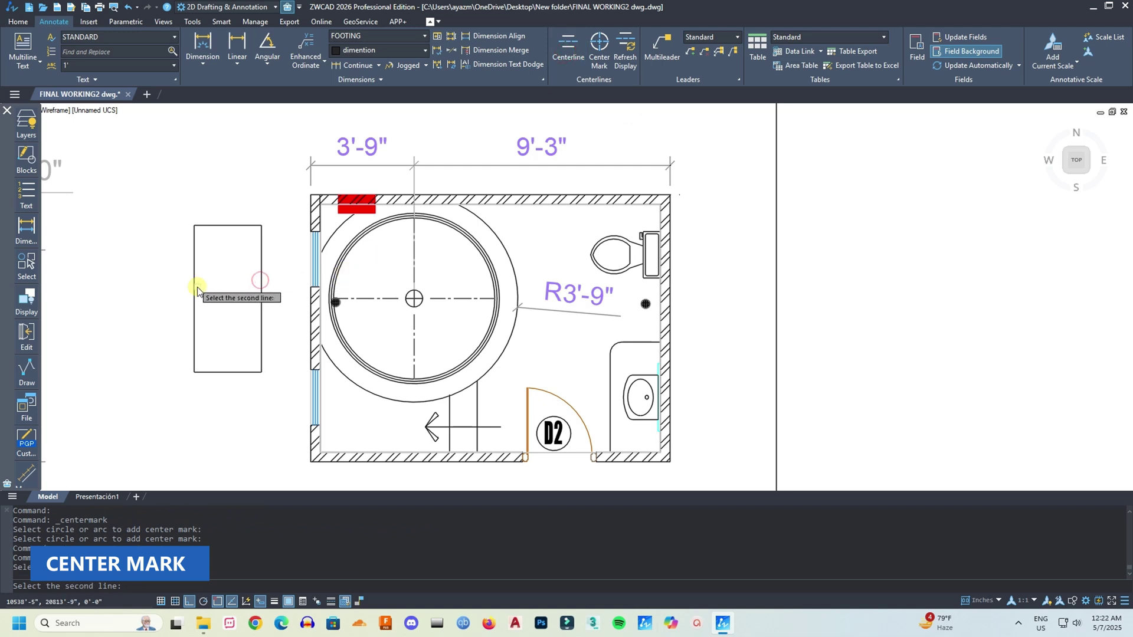
pyautogui.click(196, 290)
# Step: Add a horizontal centerline between the rectangle's top and bottom edges
pyautogui.press('Return')
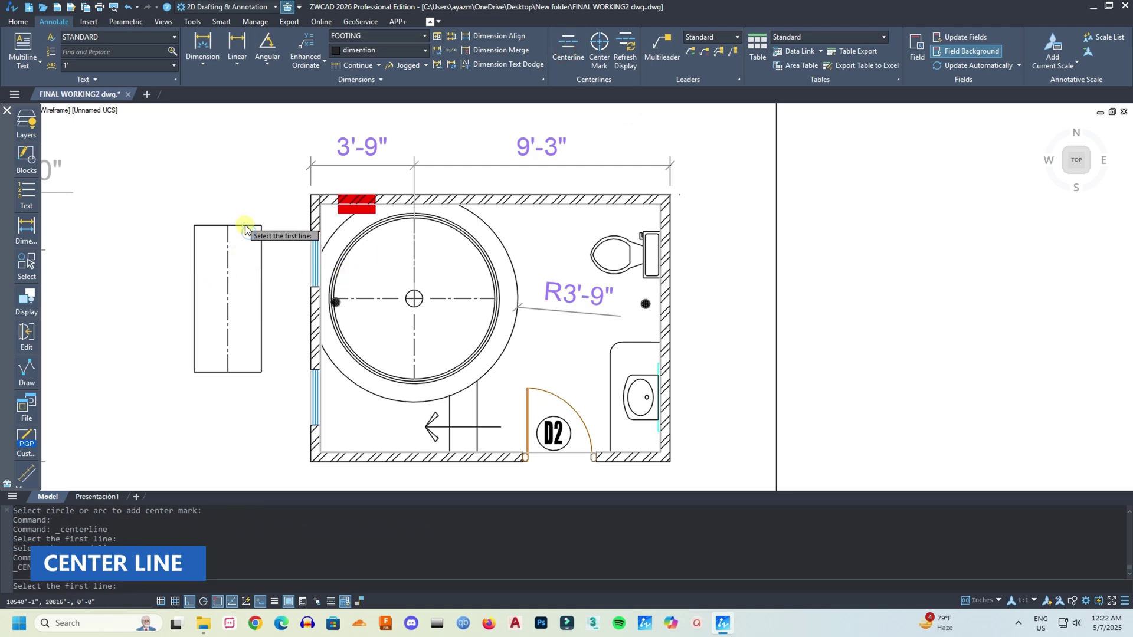
pyautogui.click(245, 224)
pyautogui.click(239, 372)
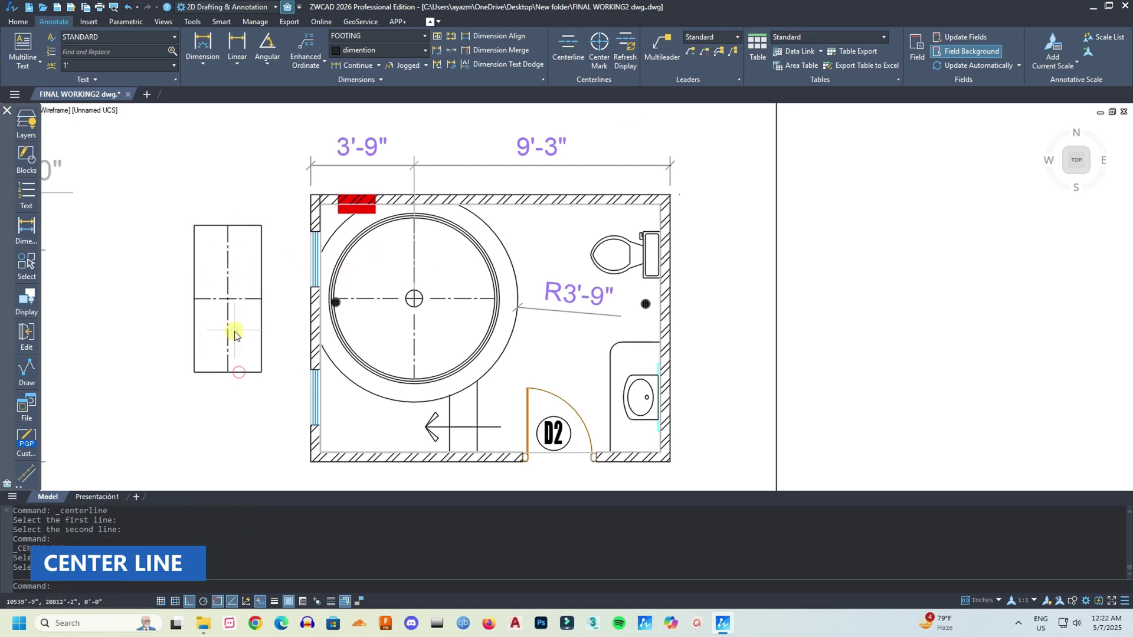
pyautogui.scroll(4, 243, 306)
pyautogui.scroll(-2, 224, 307)
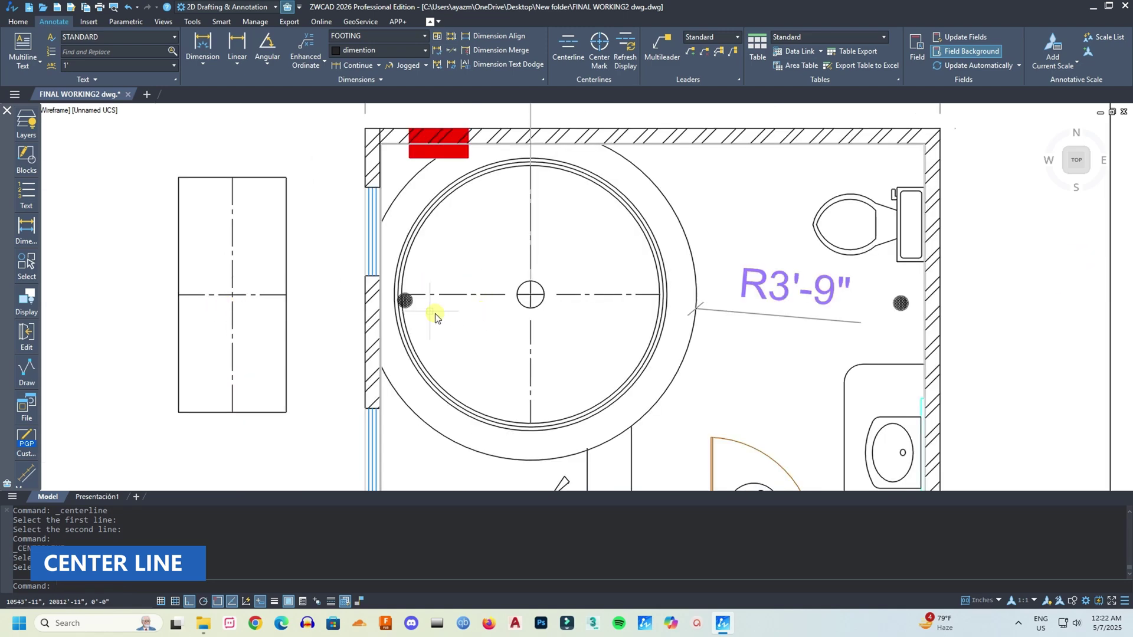
pyautogui.scroll(-4, 429, 274)
pyautogui.scroll(2, 387, 278)
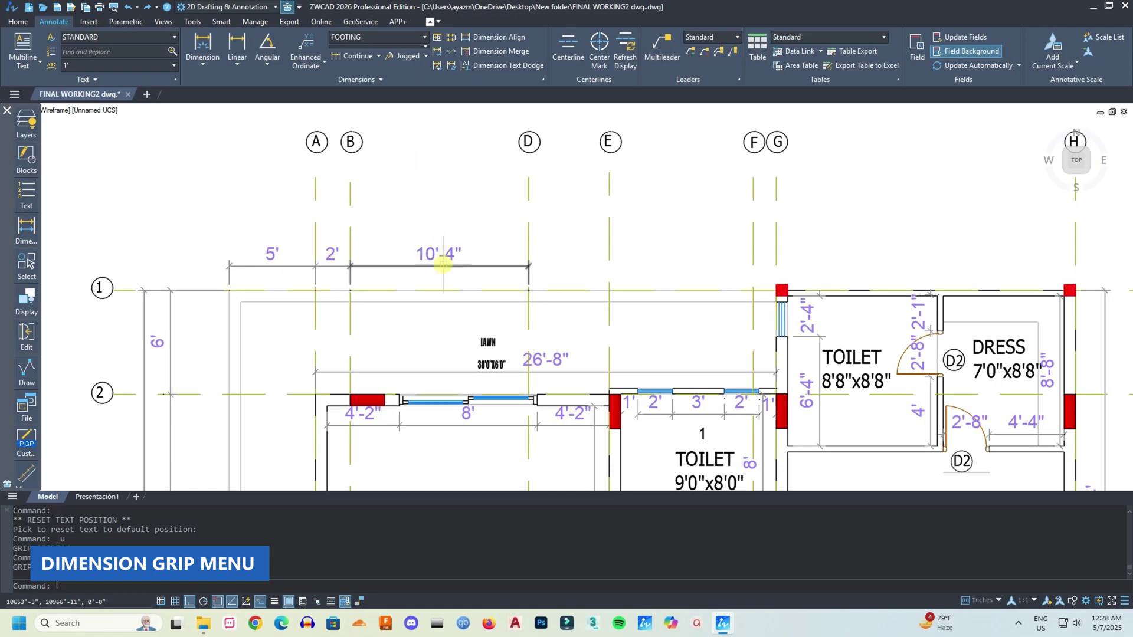
# Step: Reposition the 10'-4" text above its dimension line, attached with a leader
pyautogui.click(443, 265)
pyautogui.moveTo(439, 254)
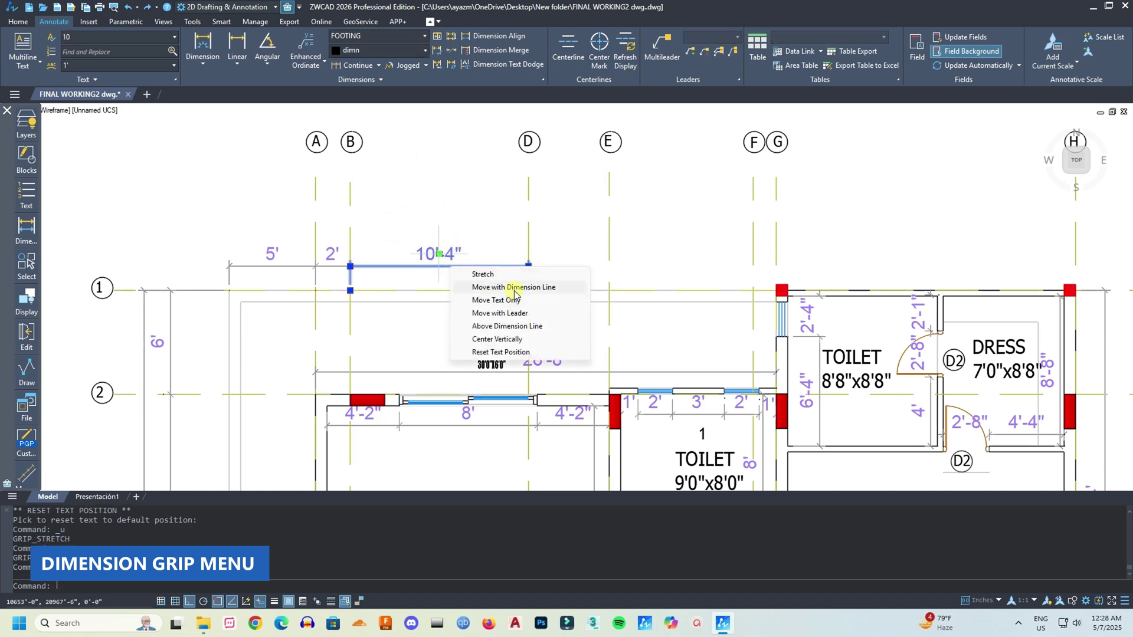
pyautogui.click(507, 339)
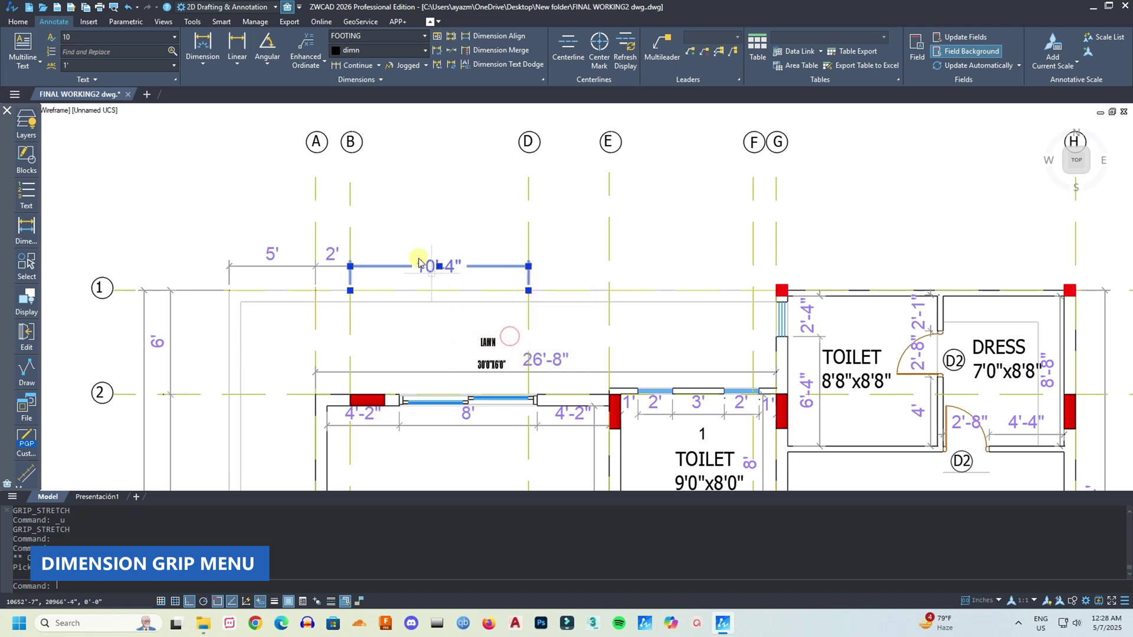
pyautogui.moveTo(437, 269)
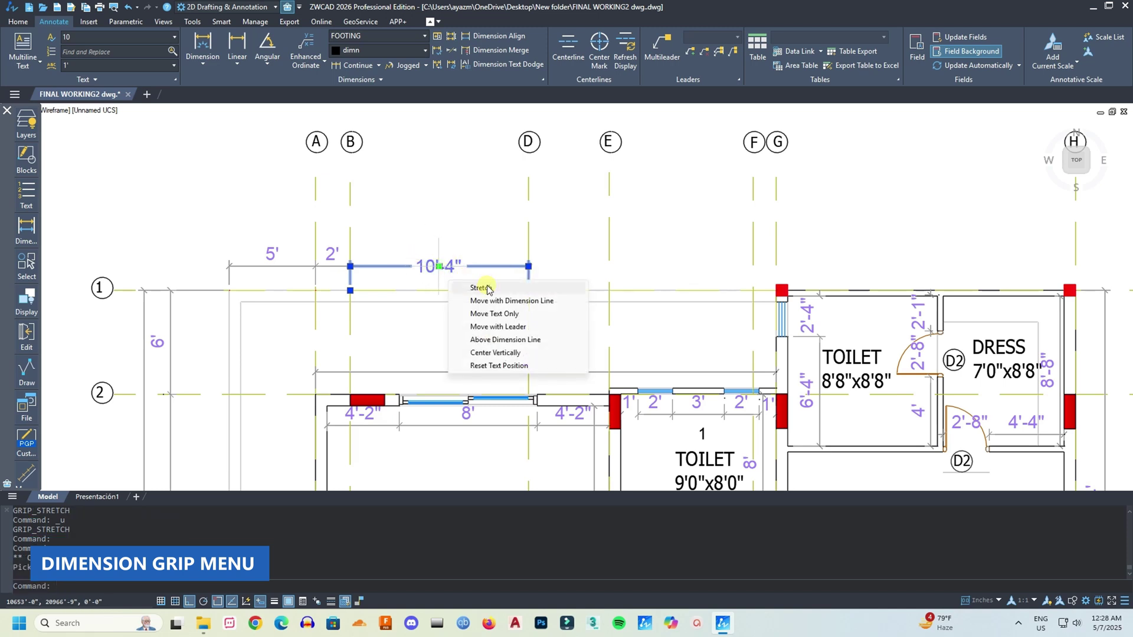
pyautogui.click(507, 340)
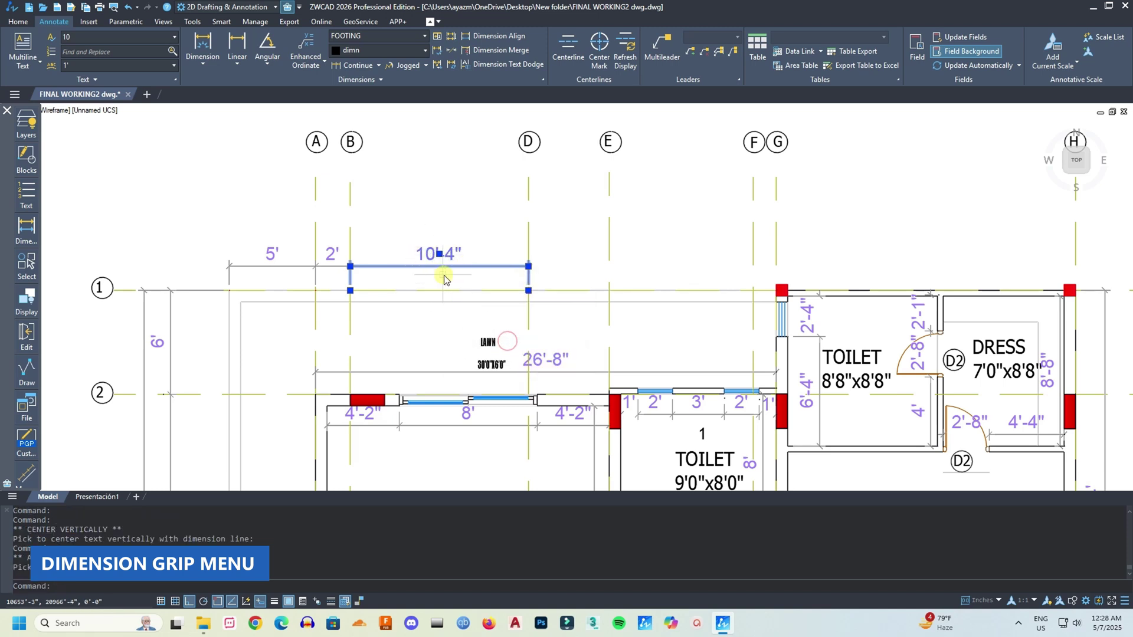
pyautogui.moveTo(438, 257)
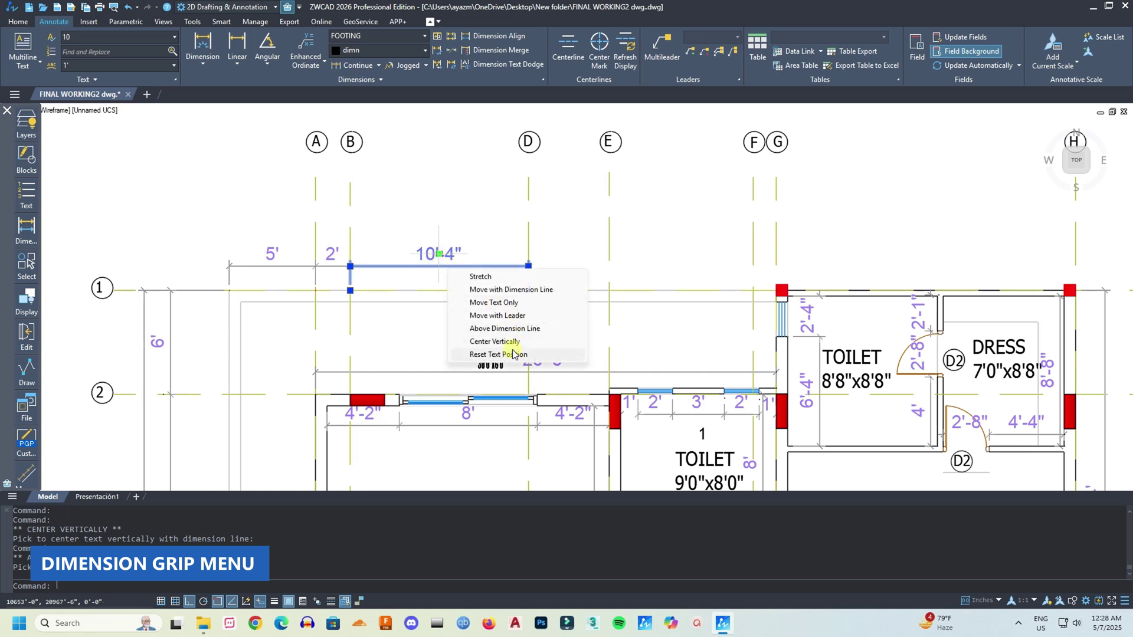
pyautogui.click(500, 318)
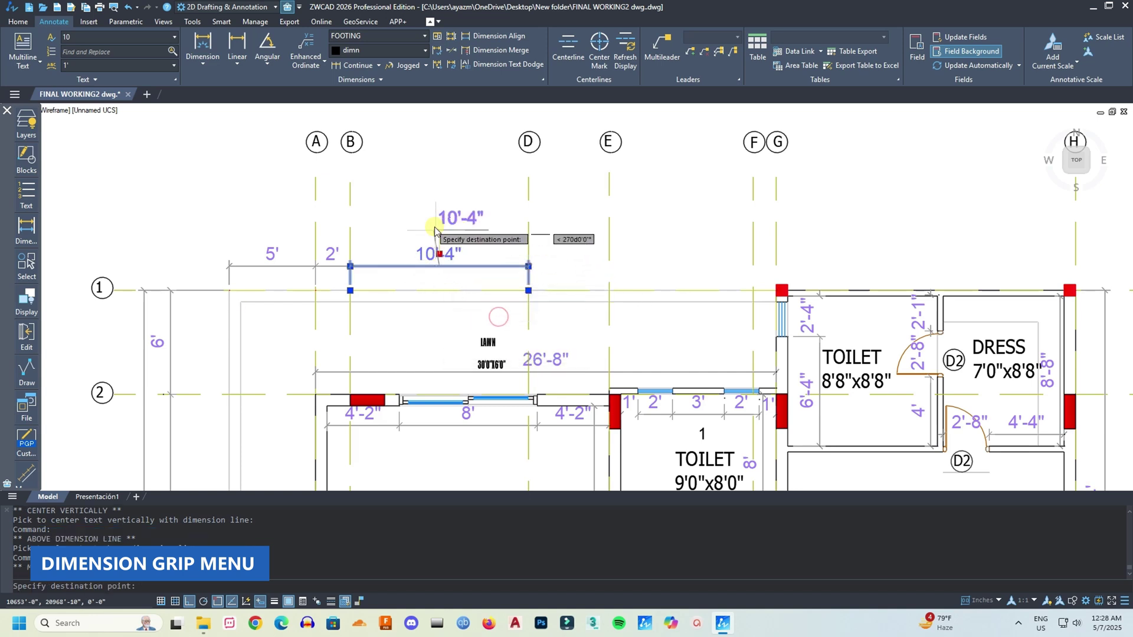
pyautogui.click(456, 223)
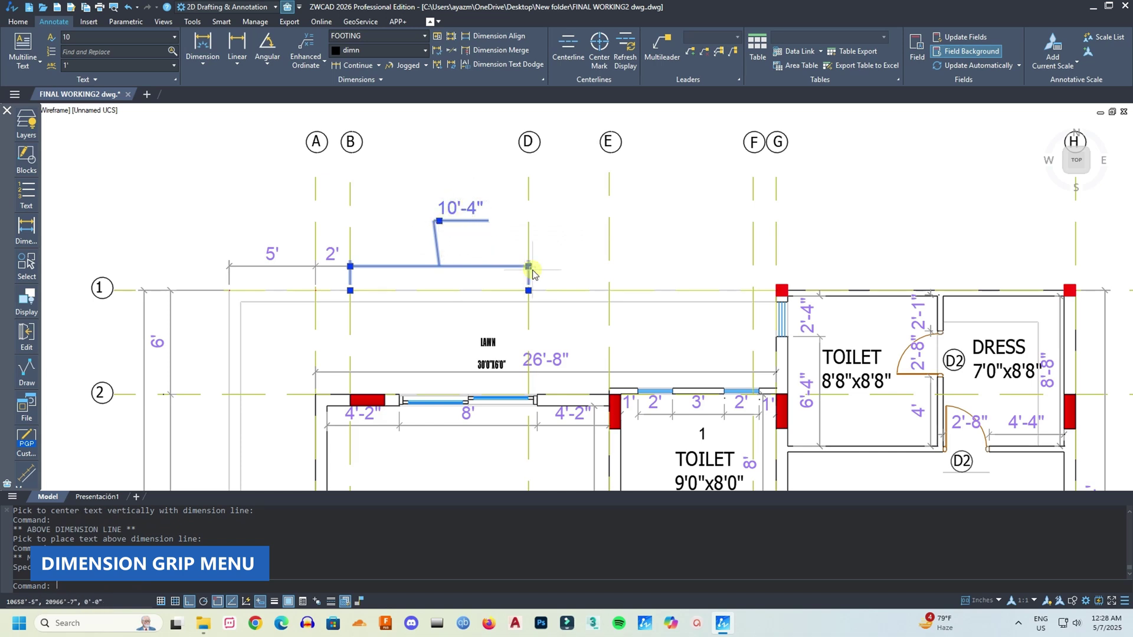
pyautogui.moveTo(528, 268)
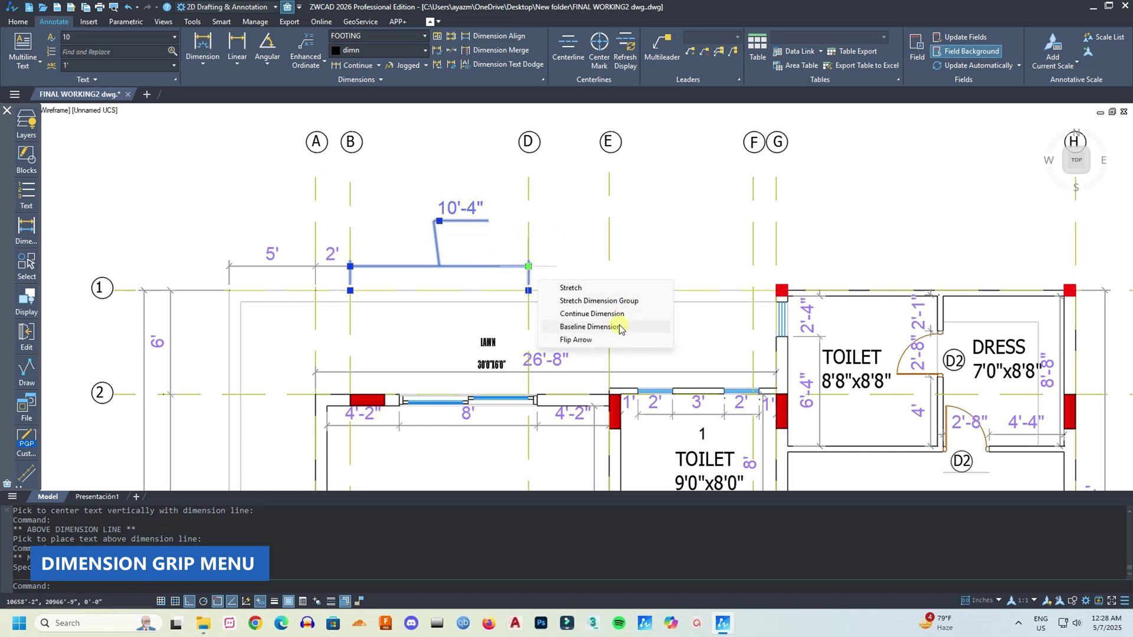
# Step: Continue the dimension through grid lines E, F, G and H (4'-8", 8'-4", 1'-4", 17'-4")
pyautogui.click(593, 314)
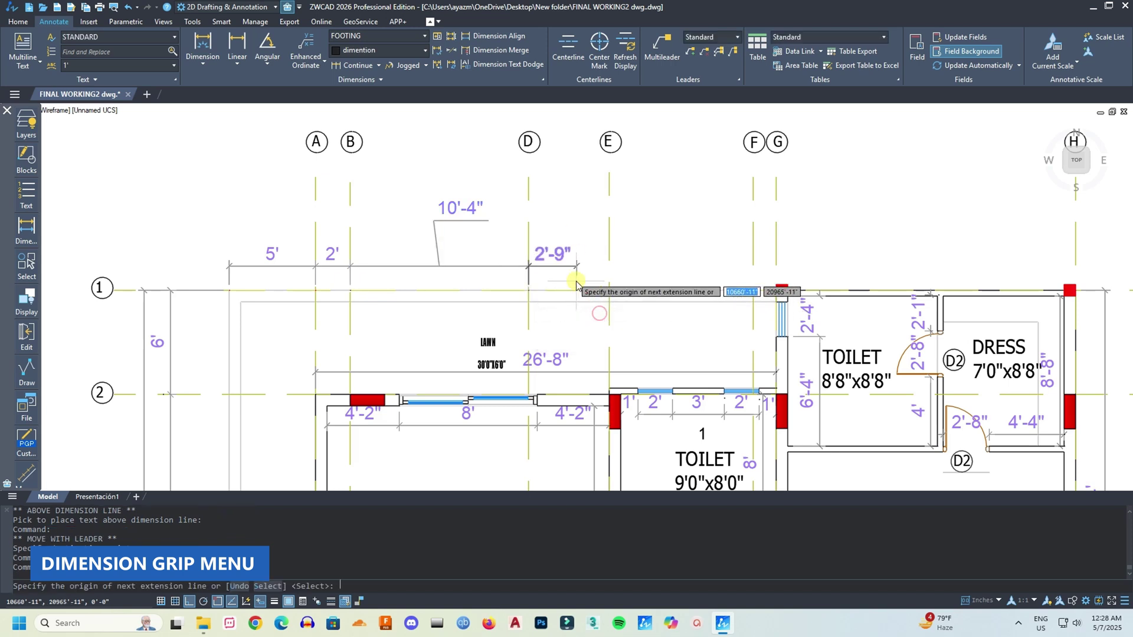
pyautogui.click(609, 291)
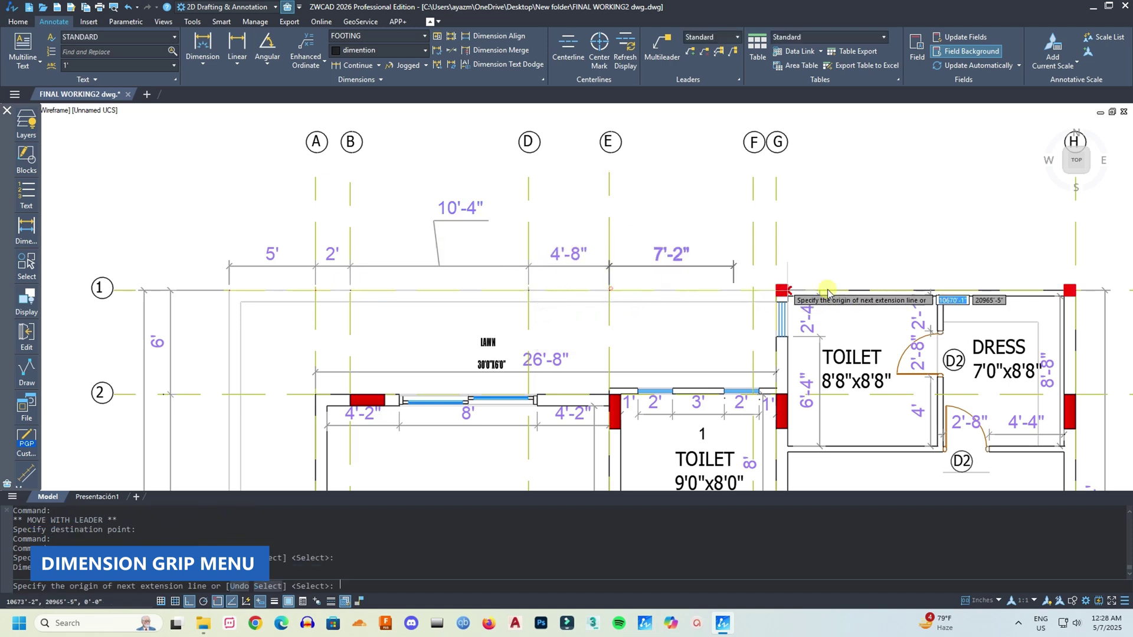
pyautogui.click(753, 291)
pyautogui.click(777, 287)
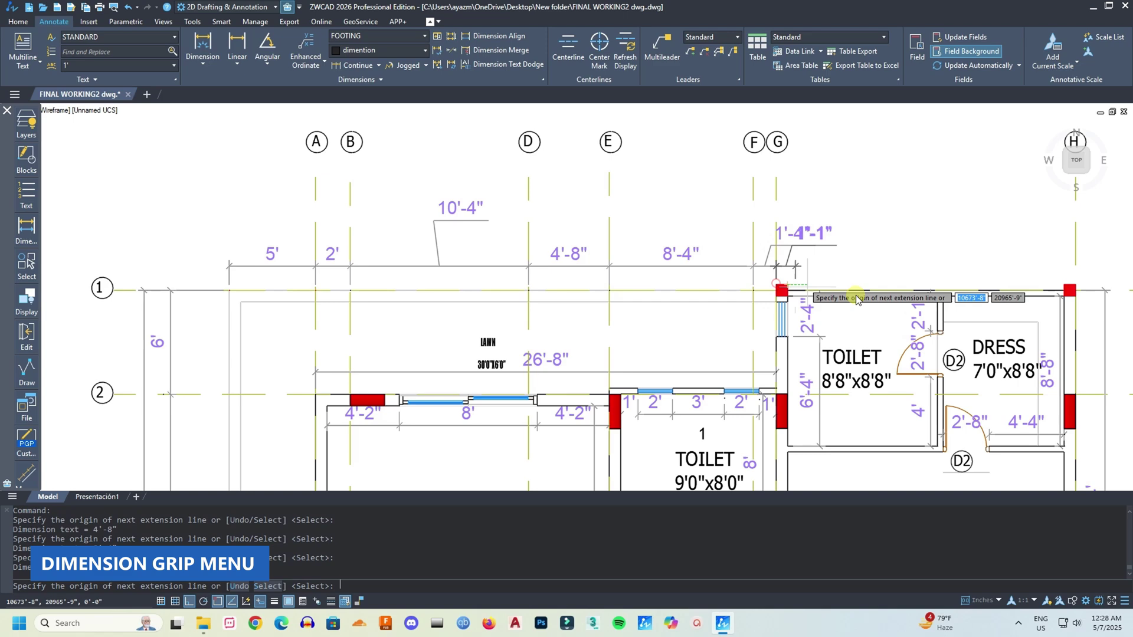
pyautogui.click(1076, 287)
pyautogui.press('Return')
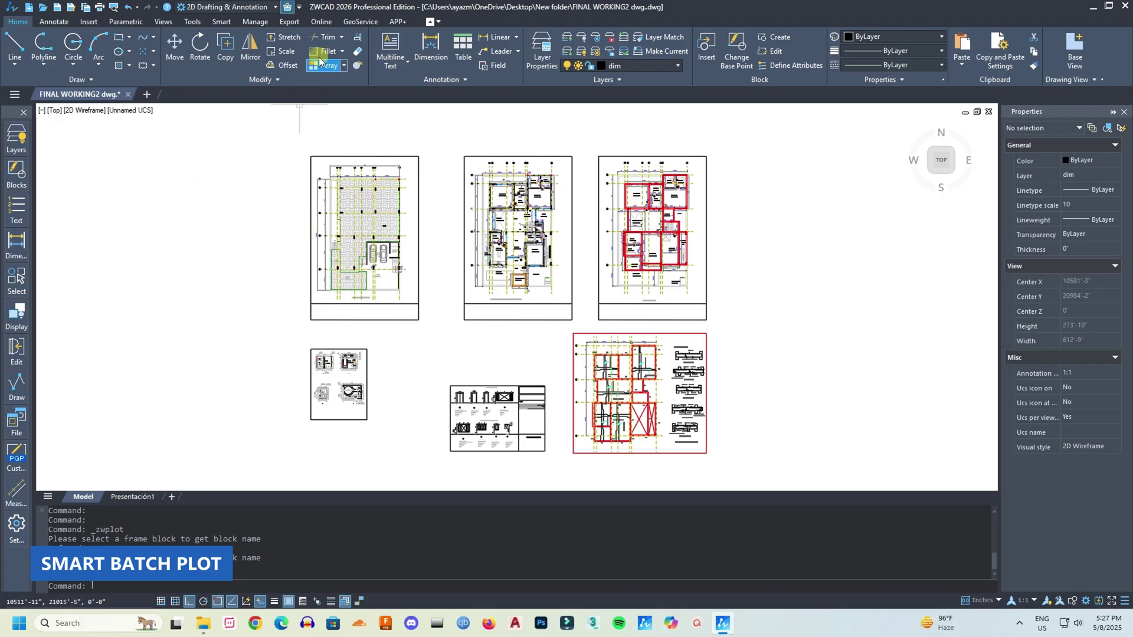
# Step: Launch Smart Batch Plot from the Export tab and choose Conditional frame recognition
pyautogui.click(290, 22)
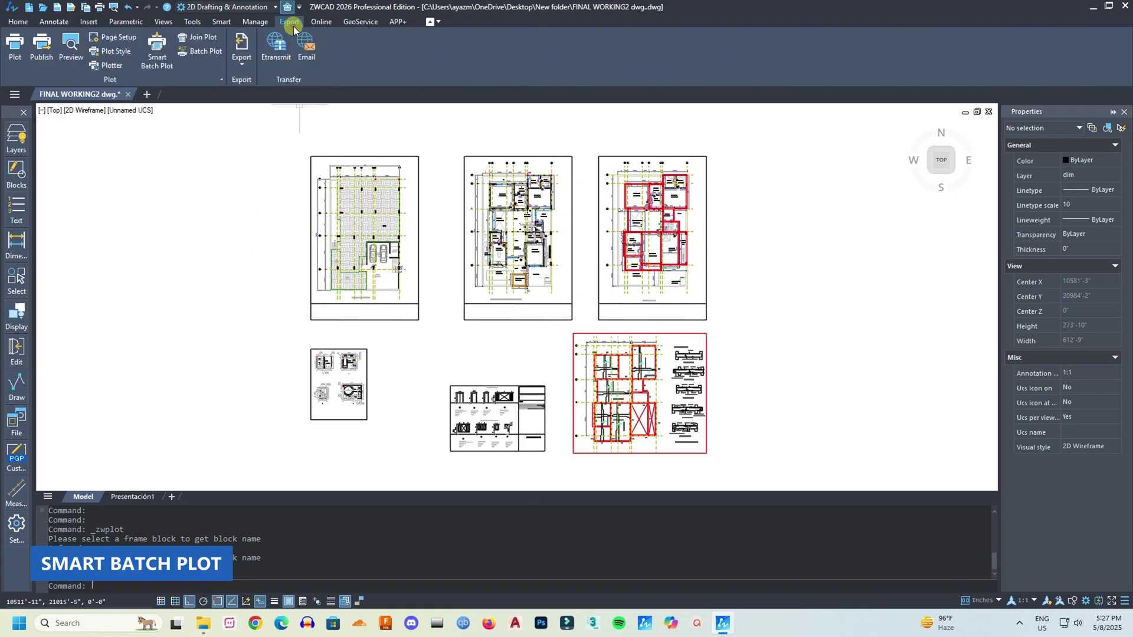
pyautogui.click(160, 55)
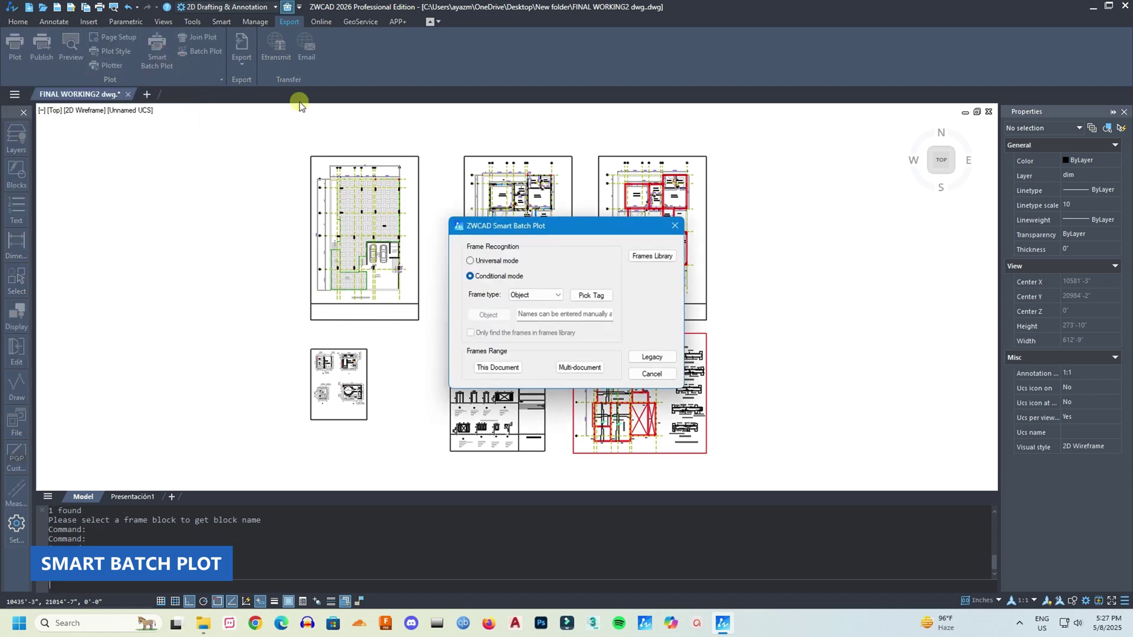
pyautogui.click(505, 276)
# Step: Set Frame type to Block, pick a sheet frame, and choose the 'frame 1' block
pyautogui.click(529, 297)
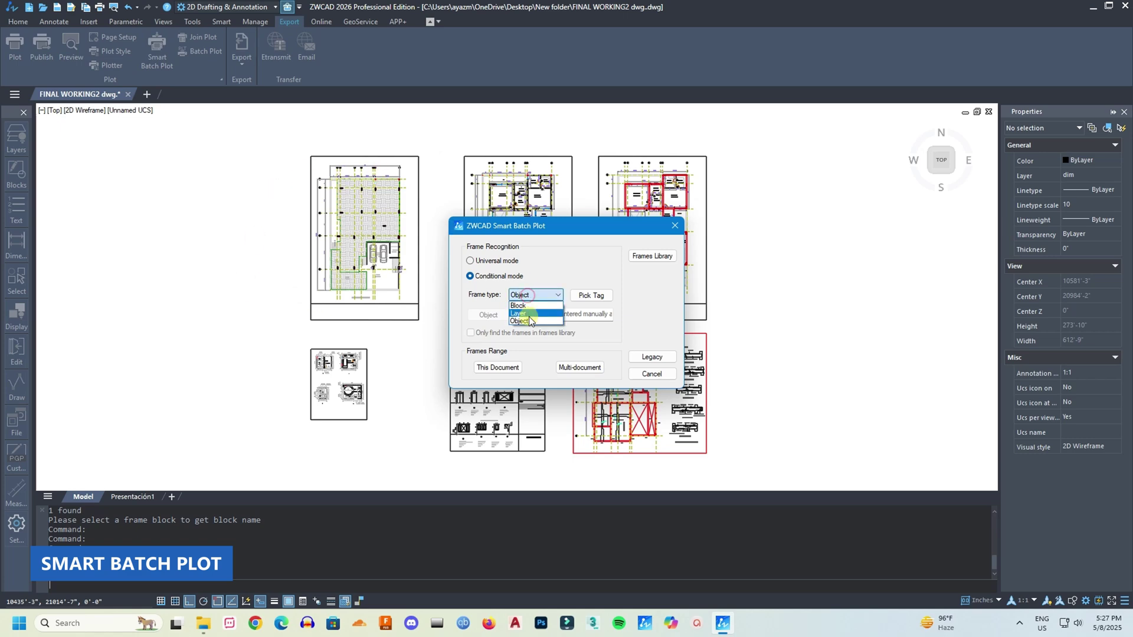
pyautogui.click(528, 306)
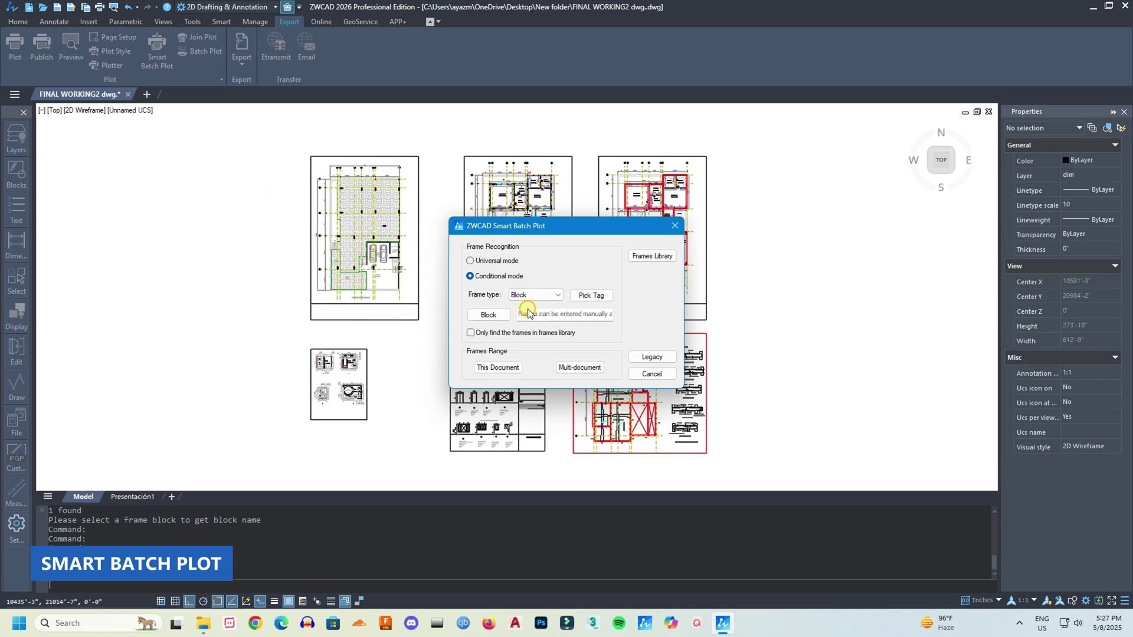
pyautogui.click(590, 295)
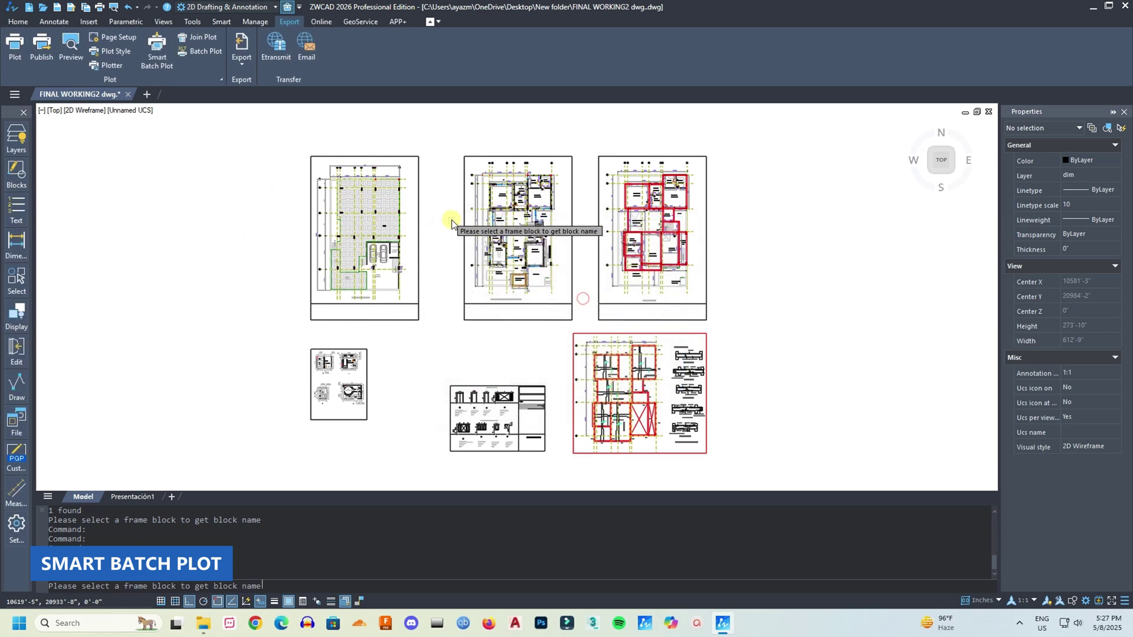
pyautogui.click(417, 213)
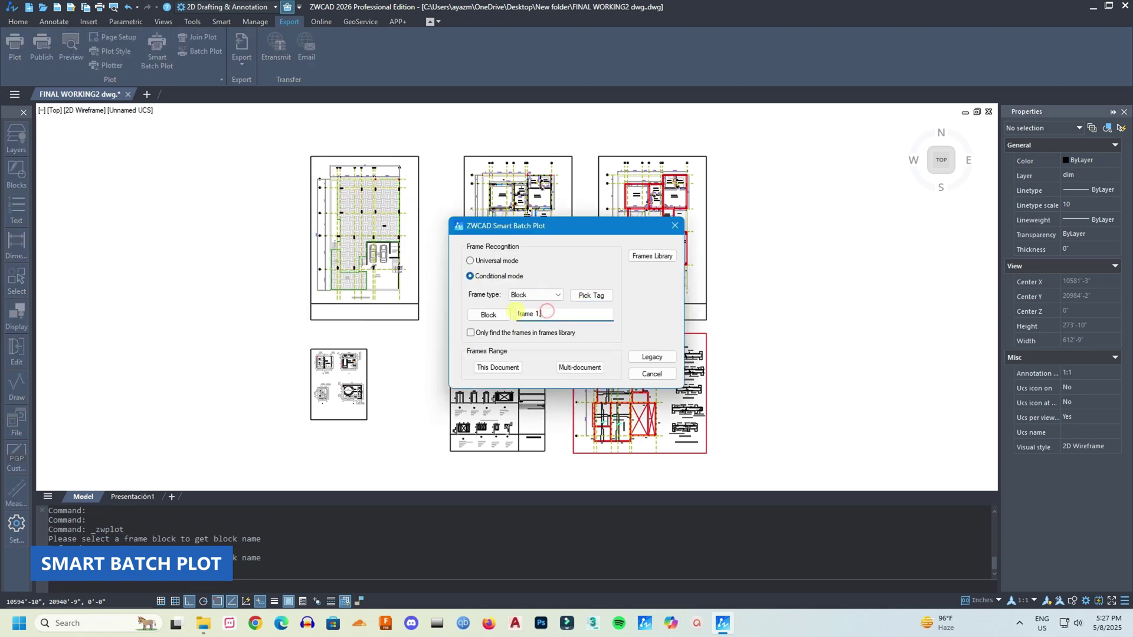
pyautogui.click(488, 315)
pyautogui.scroll(-5, 516, 349)
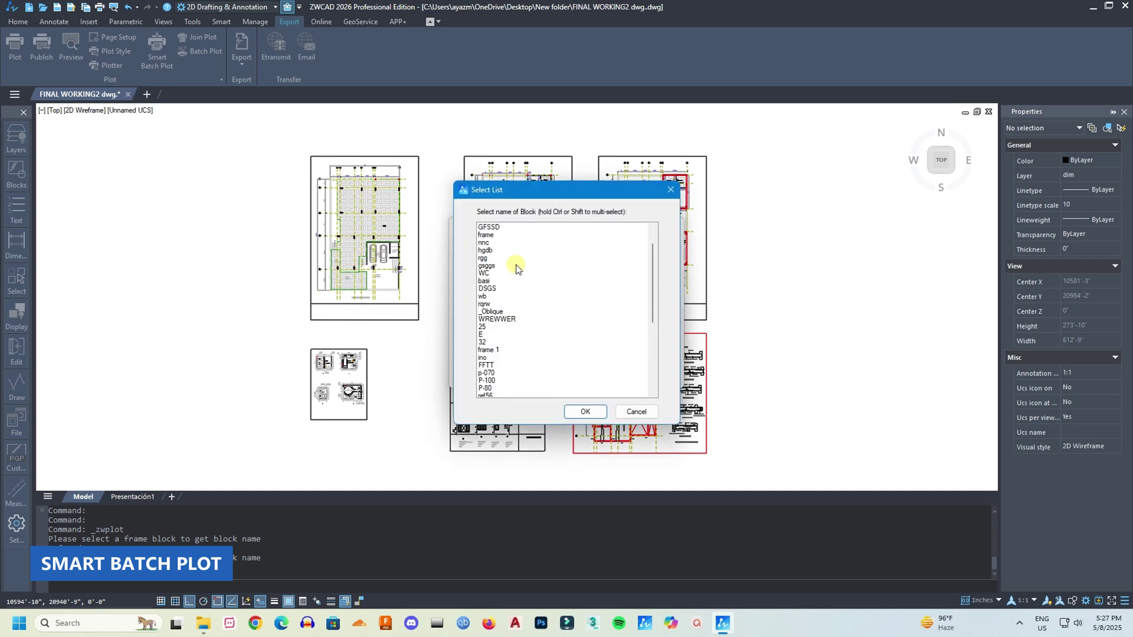
pyautogui.scroll(1, 515, 267)
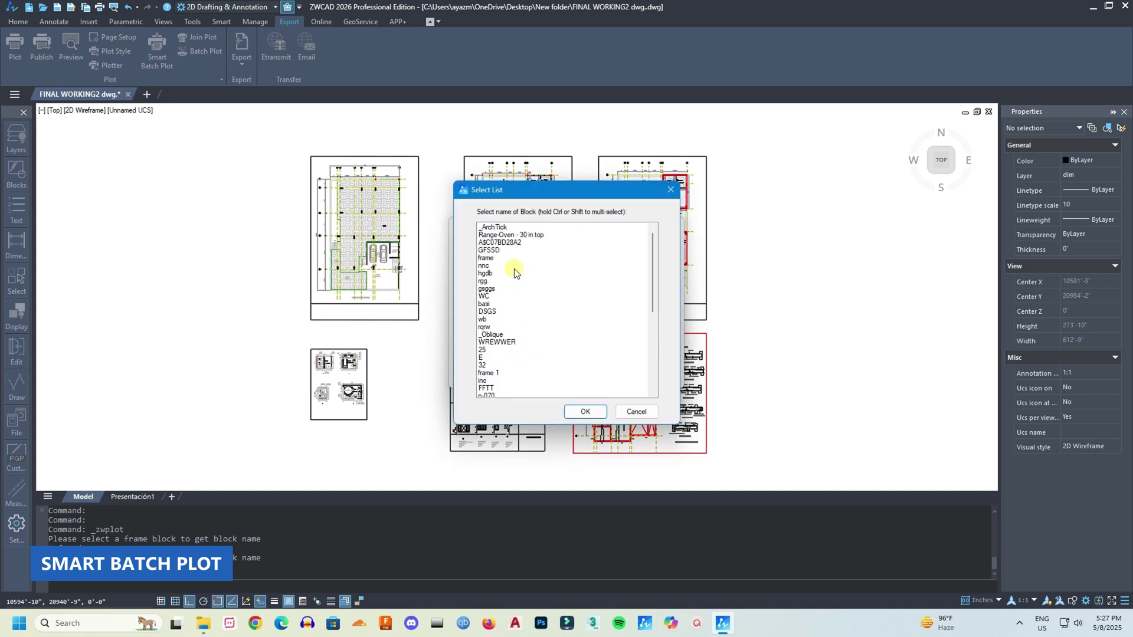
pyautogui.click(497, 374)
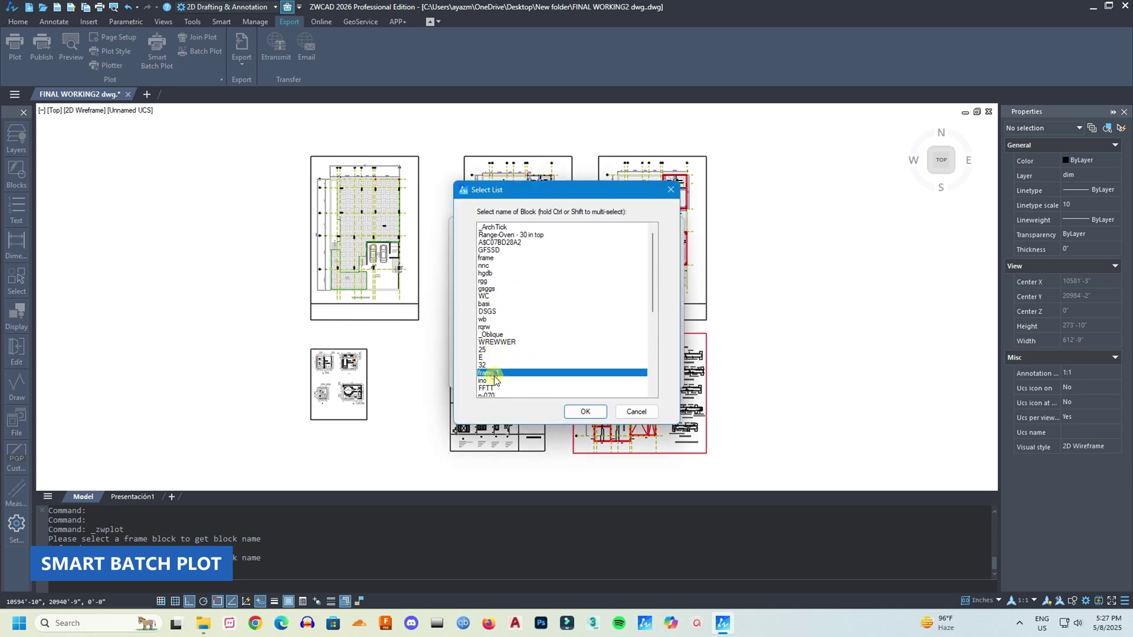
pyautogui.click(586, 411)
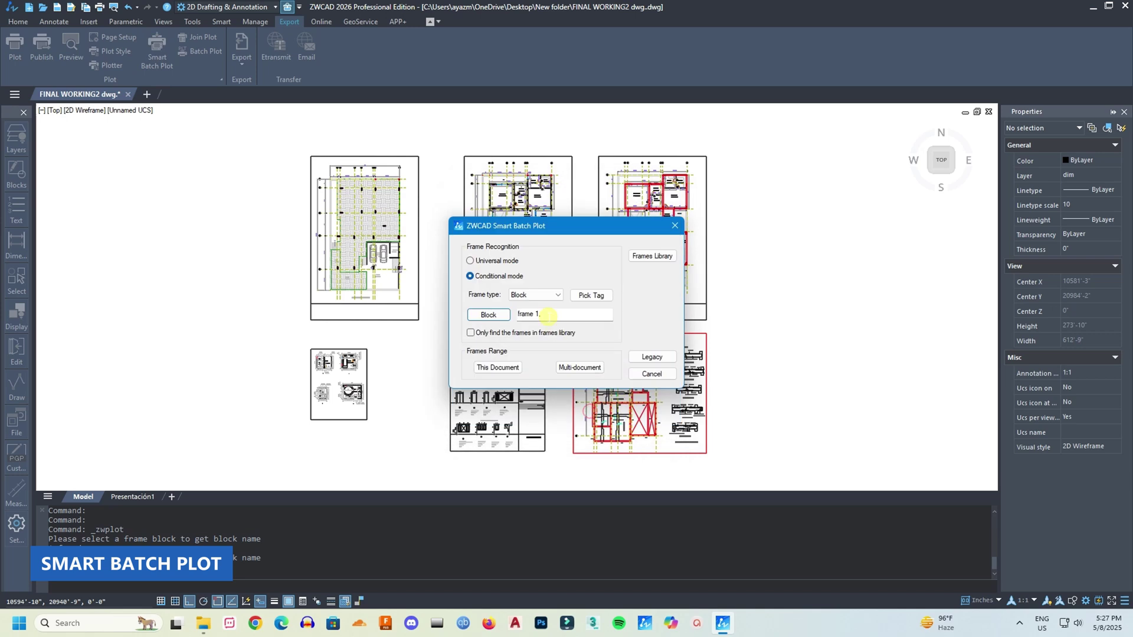
# Step: Use Multi-document search to add FINAL WORKING2 dwg. and Three-storey-house-2304201, queuing six 1:1 sheets
pyautogui.click(578, 368)
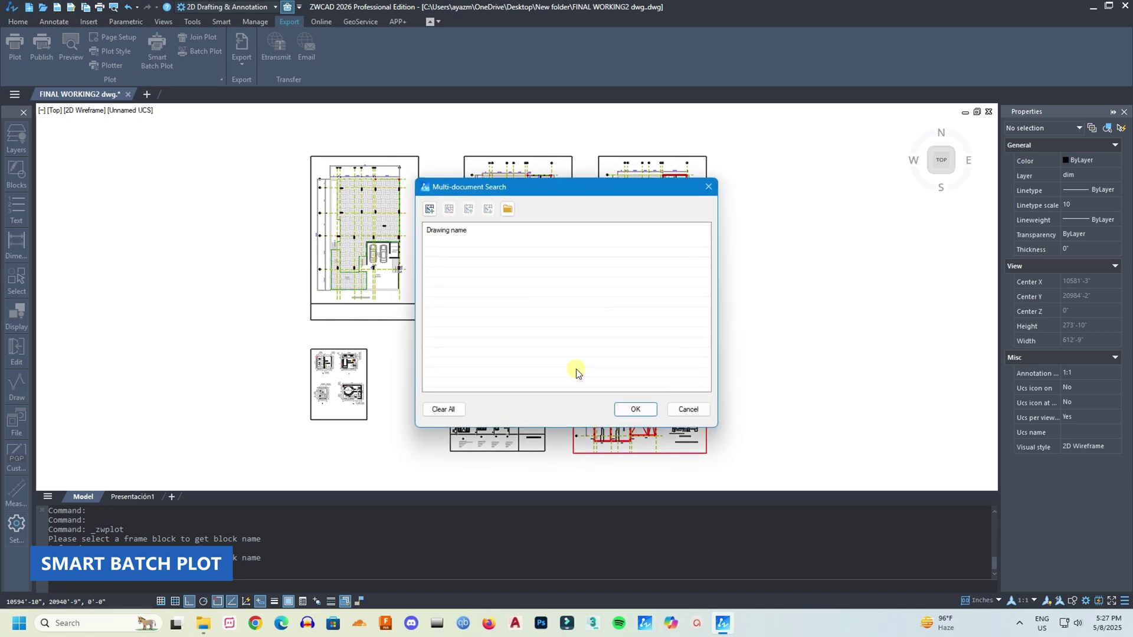
pyautogui.click(432, 211)
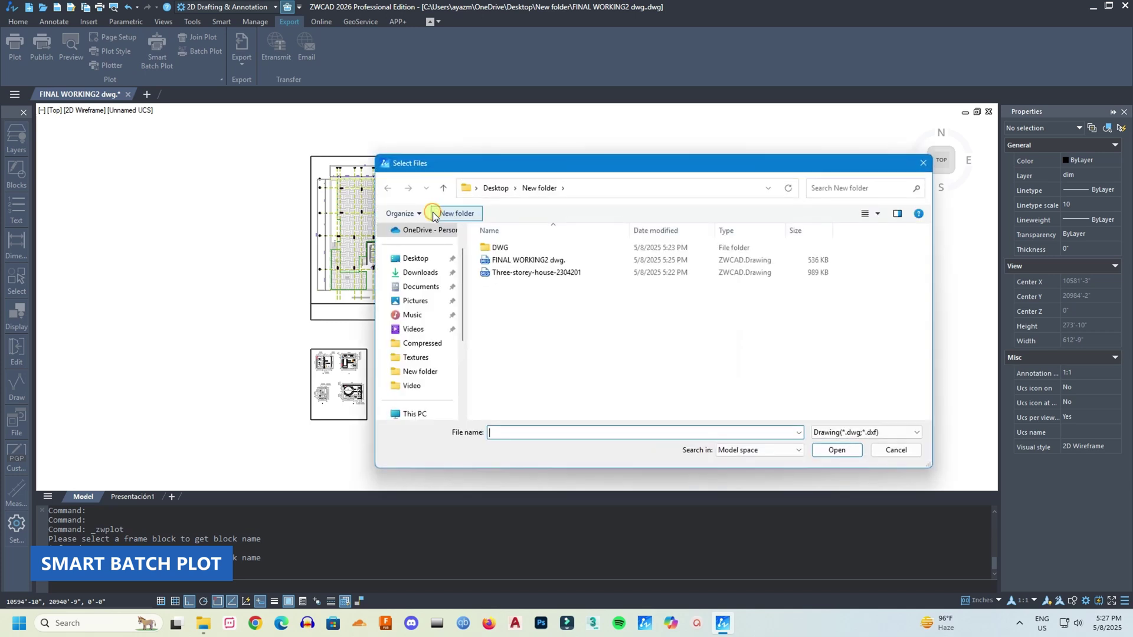
pyautogui.click(540, 272)
pyautogui.keyDown('ctrl'); pyautogui.click(539, 260); pyautogui.keyUp('ctrl')
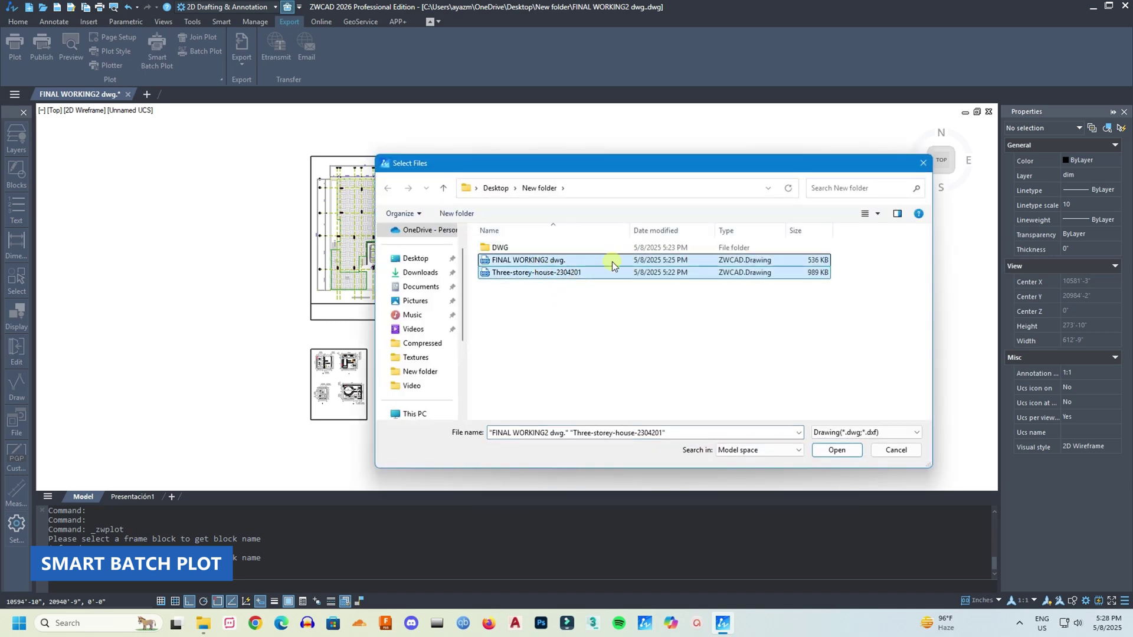
pyautogui.click(836, 451)
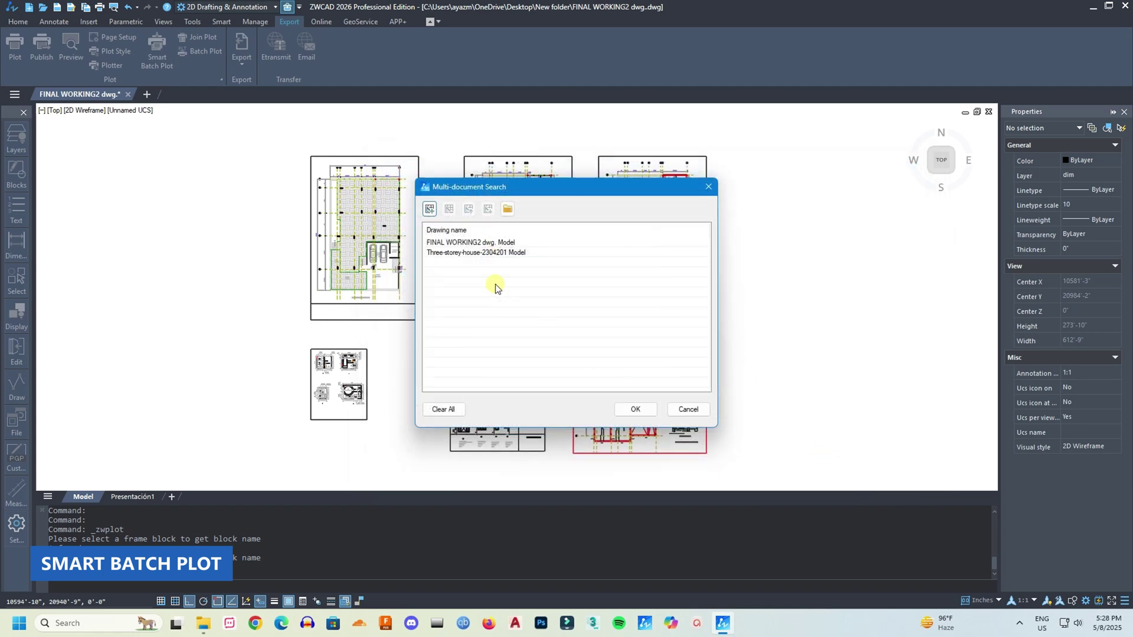
pyautogui.click(632, 412)
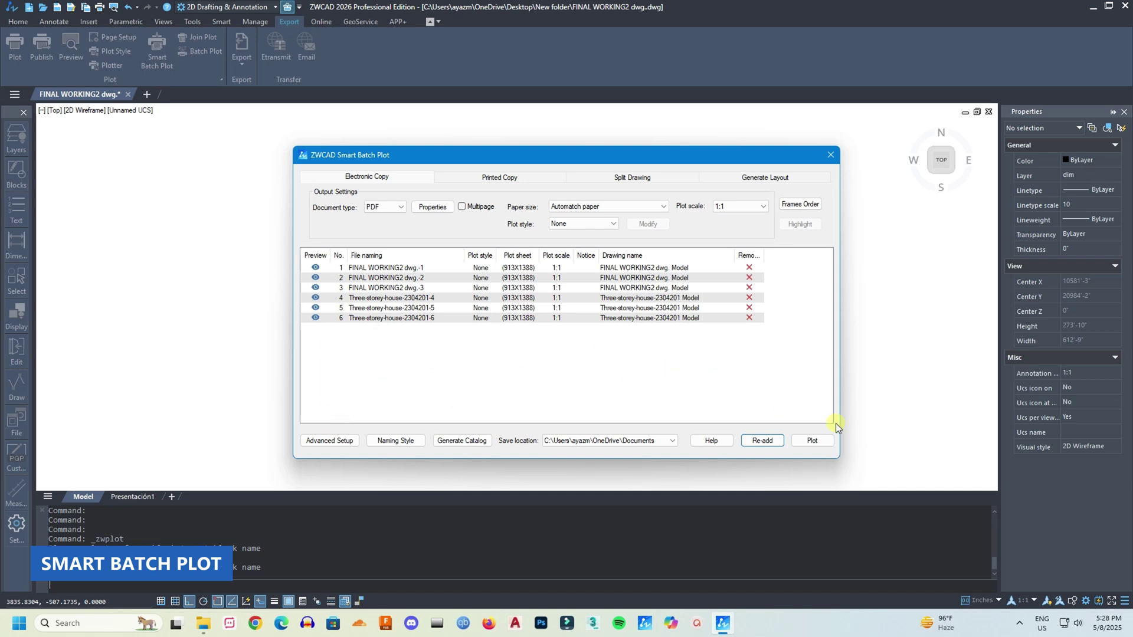
# Step: Batch plot the six sheets to PDFs in the Documents folder
pyautogui.click(813, 441)
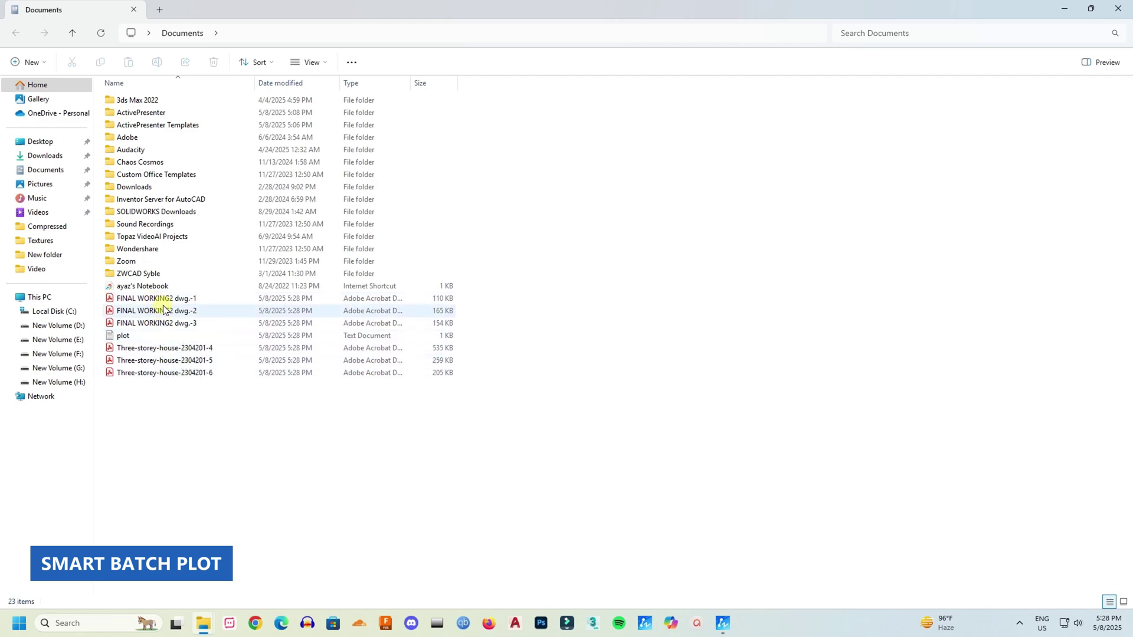
# Step: View the FINAL WORKING2 dwg.-1 PDF maximized in Acrobat, then open Three-storey-house-2304201-4
pyautogui.click(167, 301)
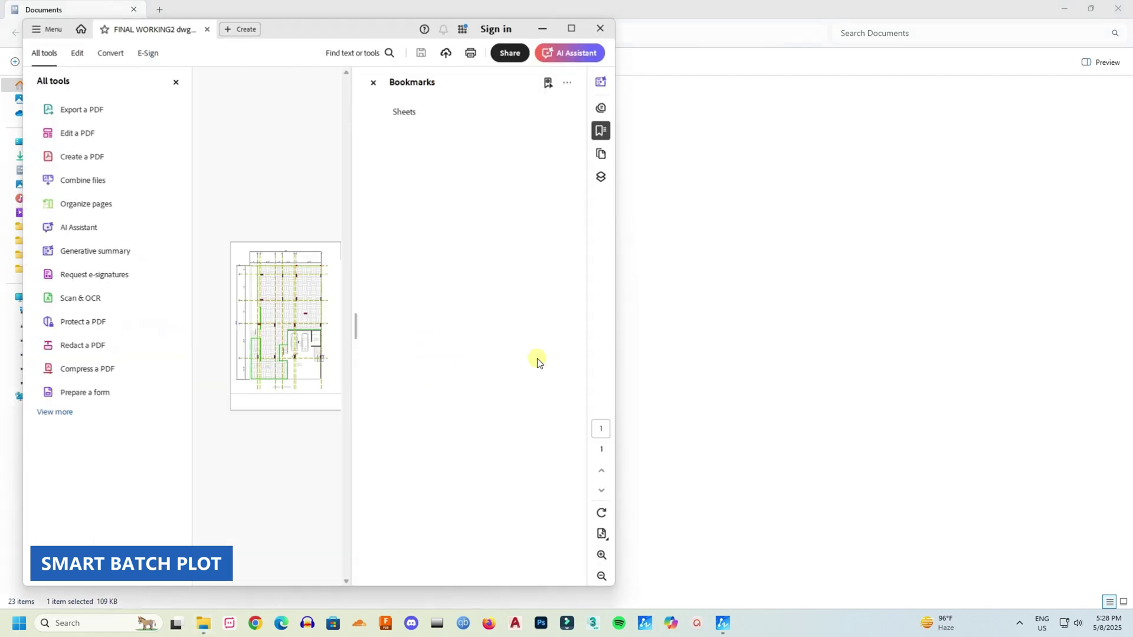
pyautogui.click(571, 27)
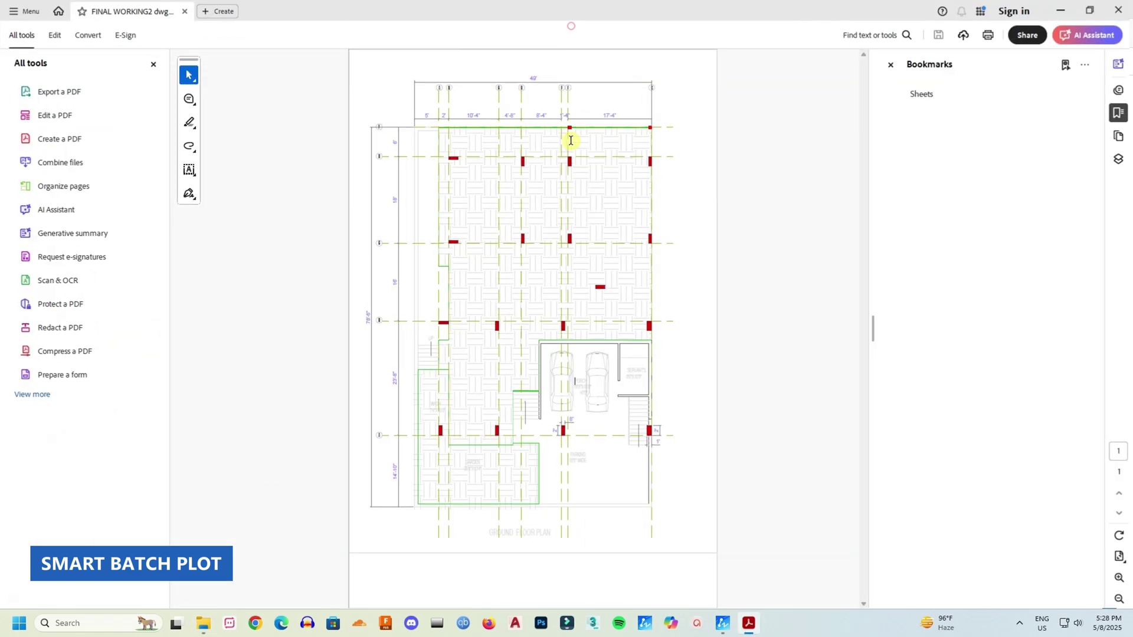
pyautogui.click(1118, 10)
pyautogui.click(168, 351)
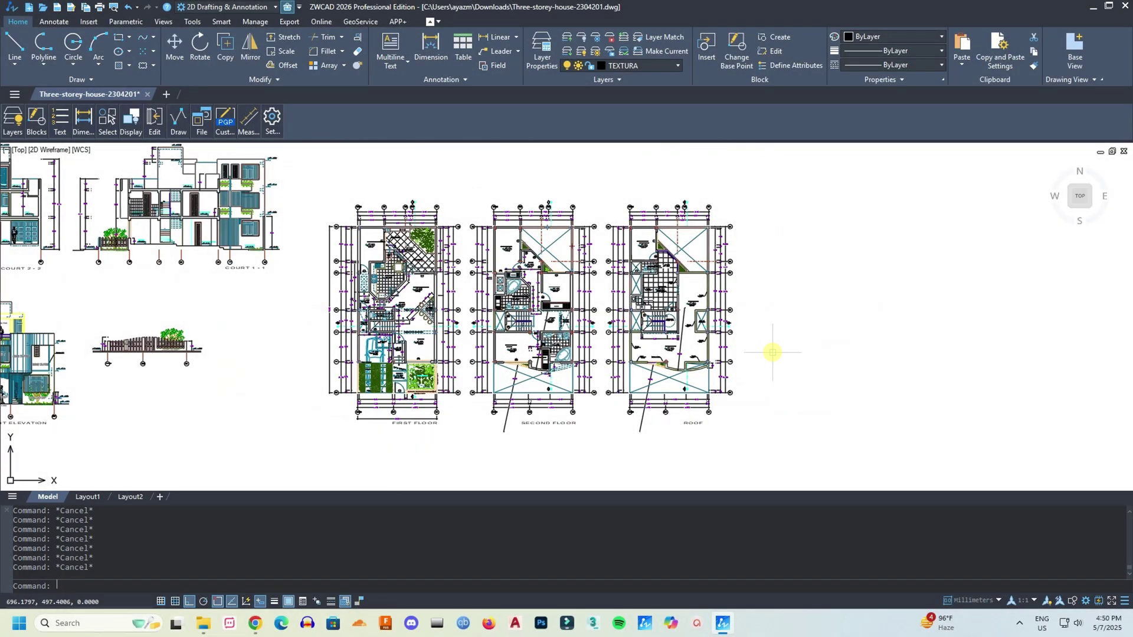
# Step: Set up a PLOT to DWG to PDF.pc5 on ISO A2 paper with Refined quality
pyautogui.write('PLOT')
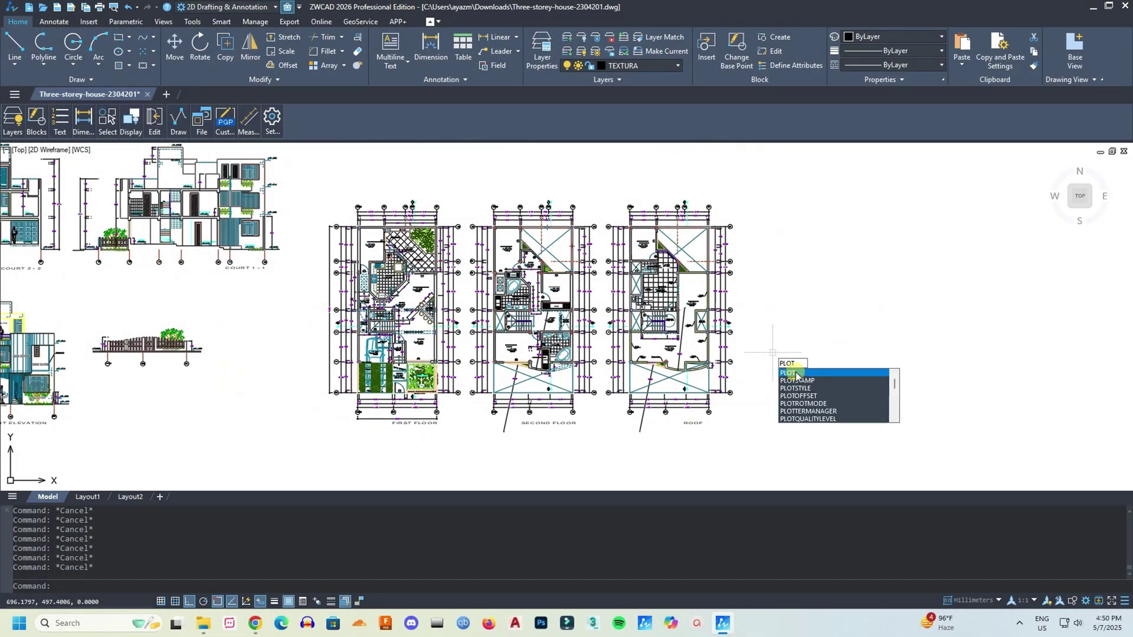
pyautogui.click(796, 374)
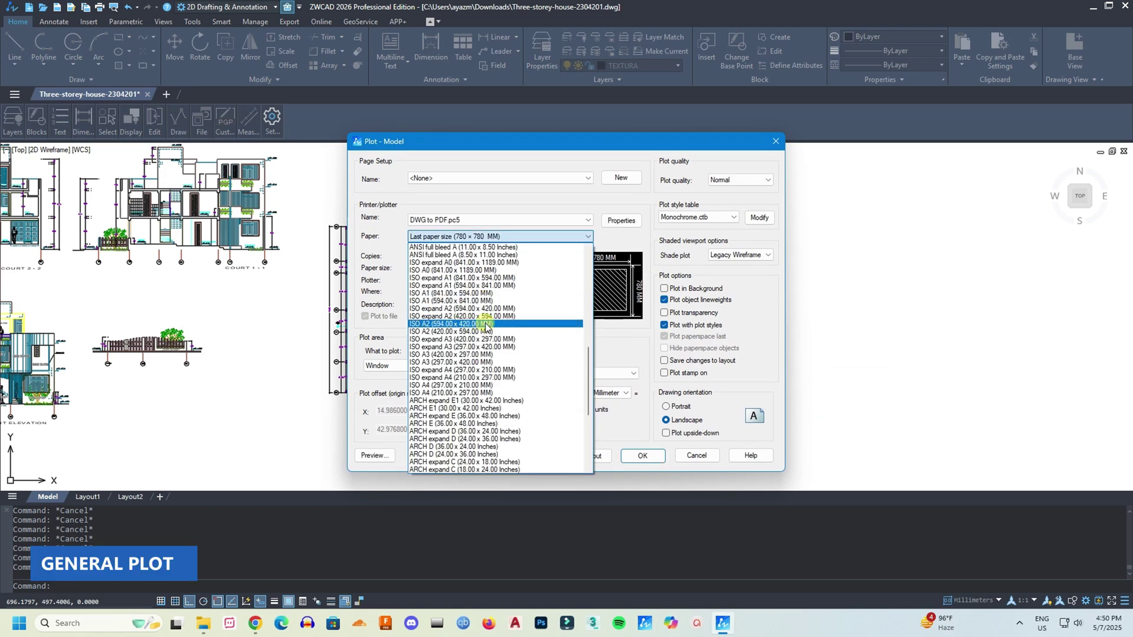
pyautogui.click(481, 322)
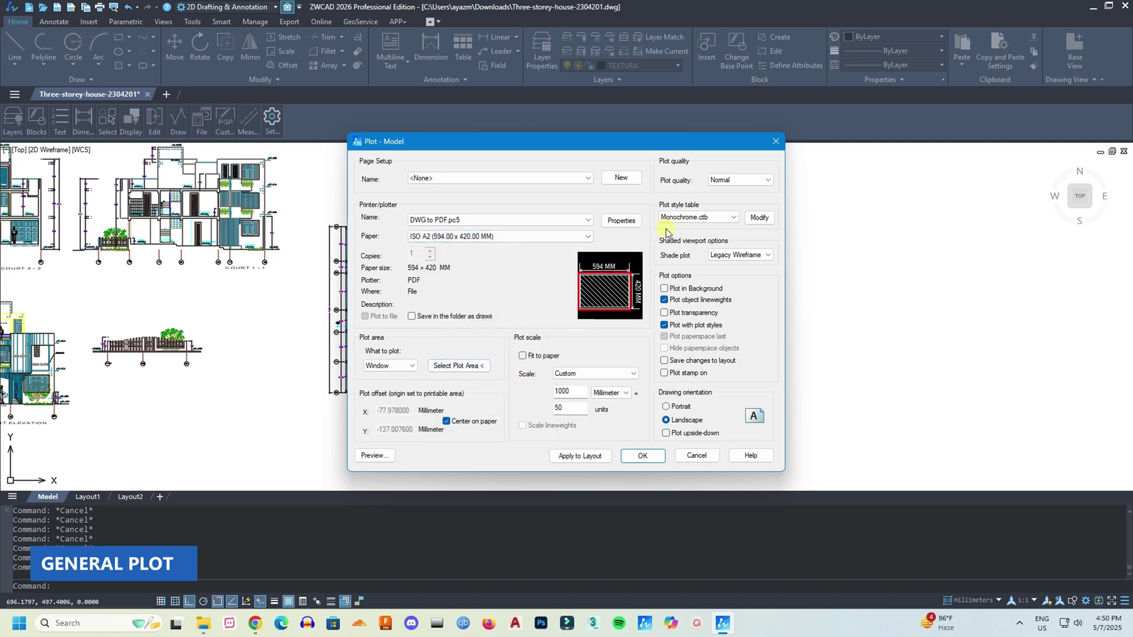
pyautogui.click(731, 180)
pyautogui.click(732, 198)
pyautogui.click(732, 181)
pyautogui.click(733, 197)
pyautogui.click(739, 180)
pyautogui.click(737, 205)
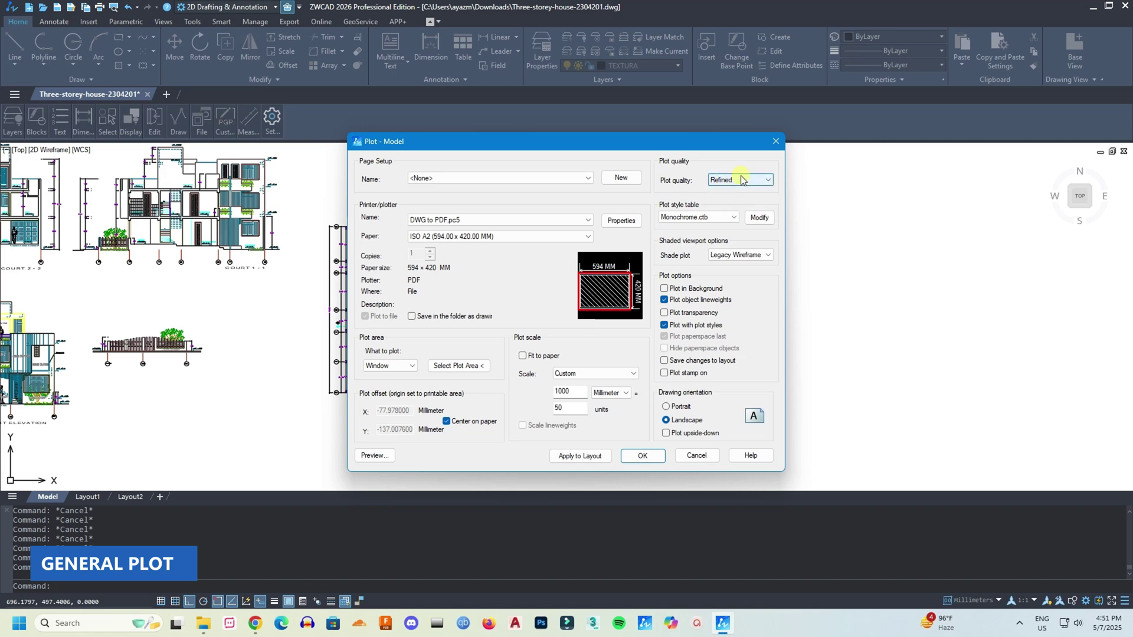
# Step: Show New folder (3) as extra large icons and review the AutoCAD PDF
pyautogui.click(204, 624)
pyautogui.click(276, 256)
pyautogui.rightClick(278, 227)
pyautogui.click(452, 239)
pyautogui.click(204, 199)
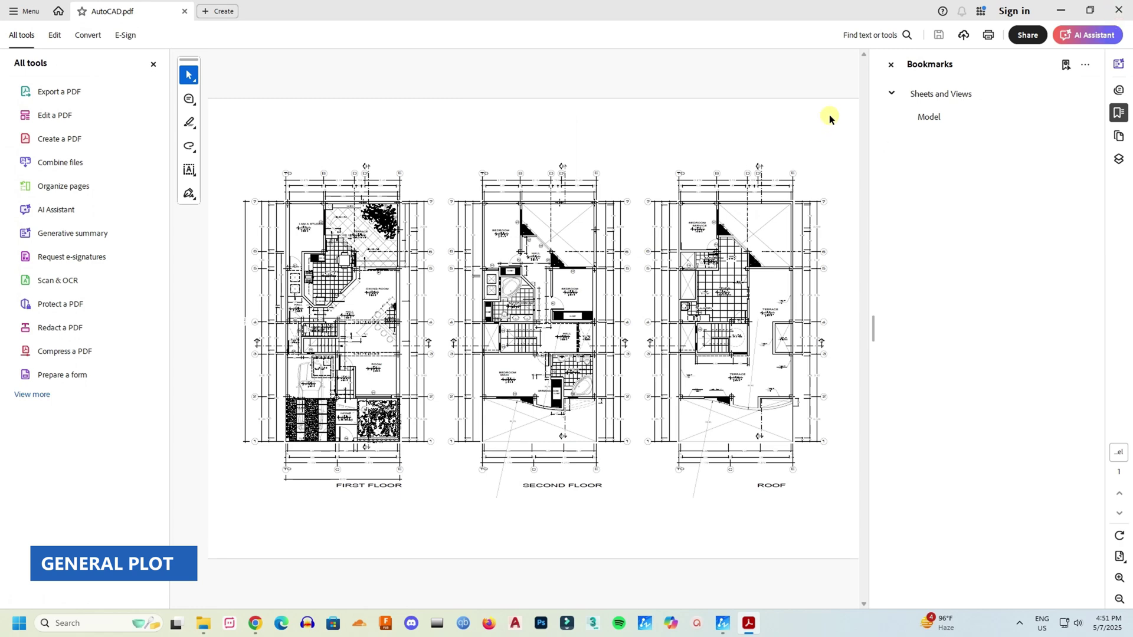
pyautogui.click(1119, 10)
# Step: Open zwcad.pdf, then compare file properties: AutoCAD.pdf 570 KB versus zwcad.pdf 487 KB
pyautogui.click(527, 191)
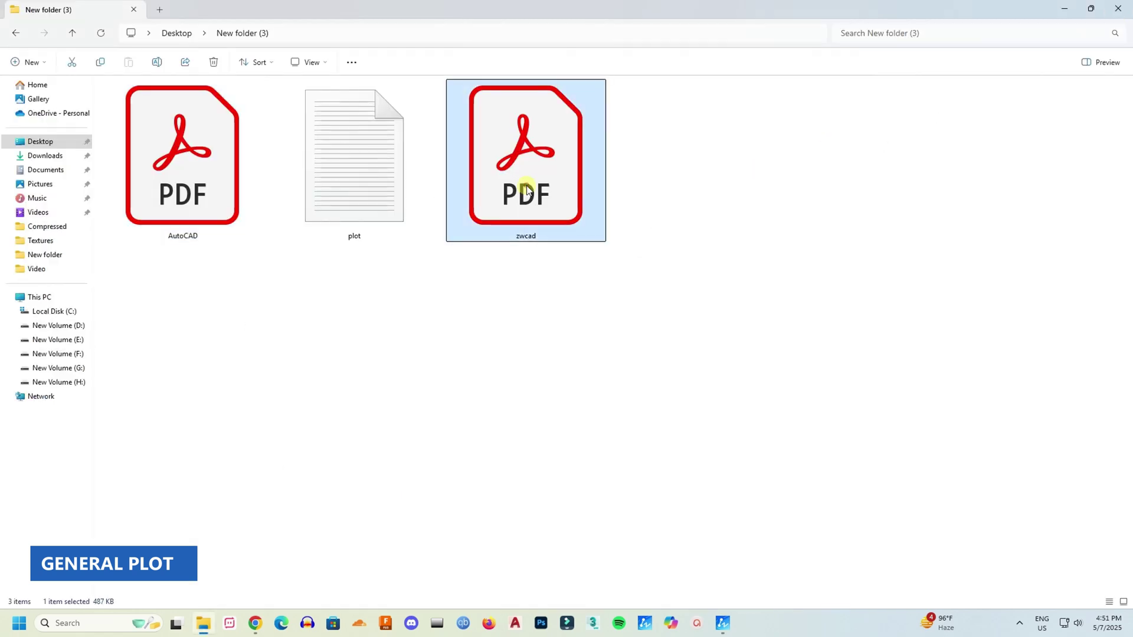
pyautogui.doubleClick(527, 189)
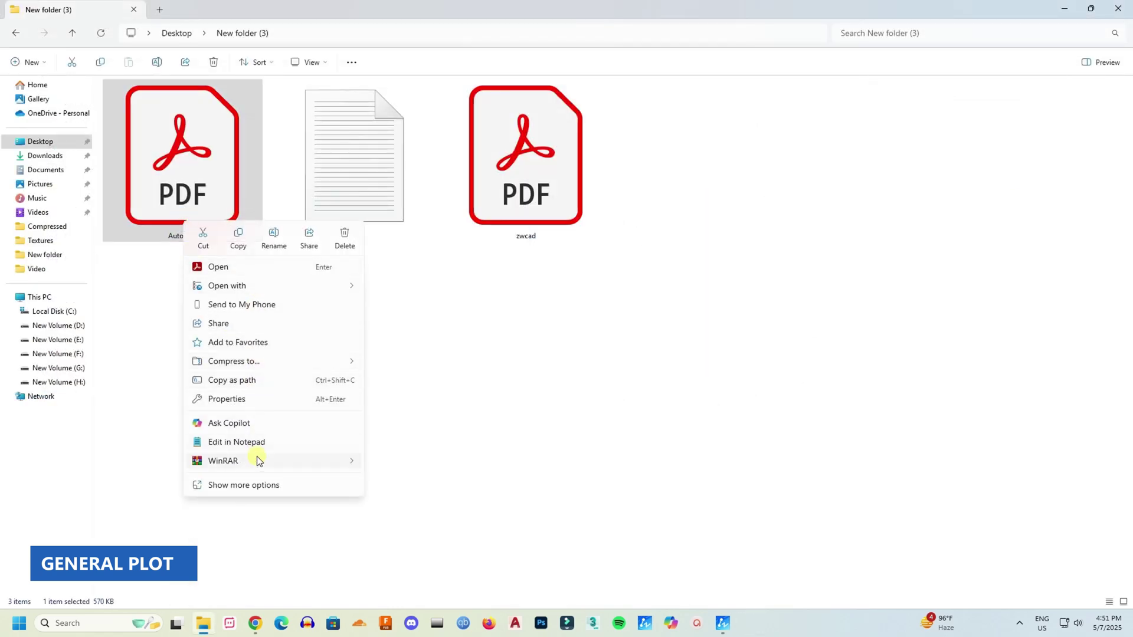
pyautogui.moveTo(258, 458)
pyautogui.click(256, 399)
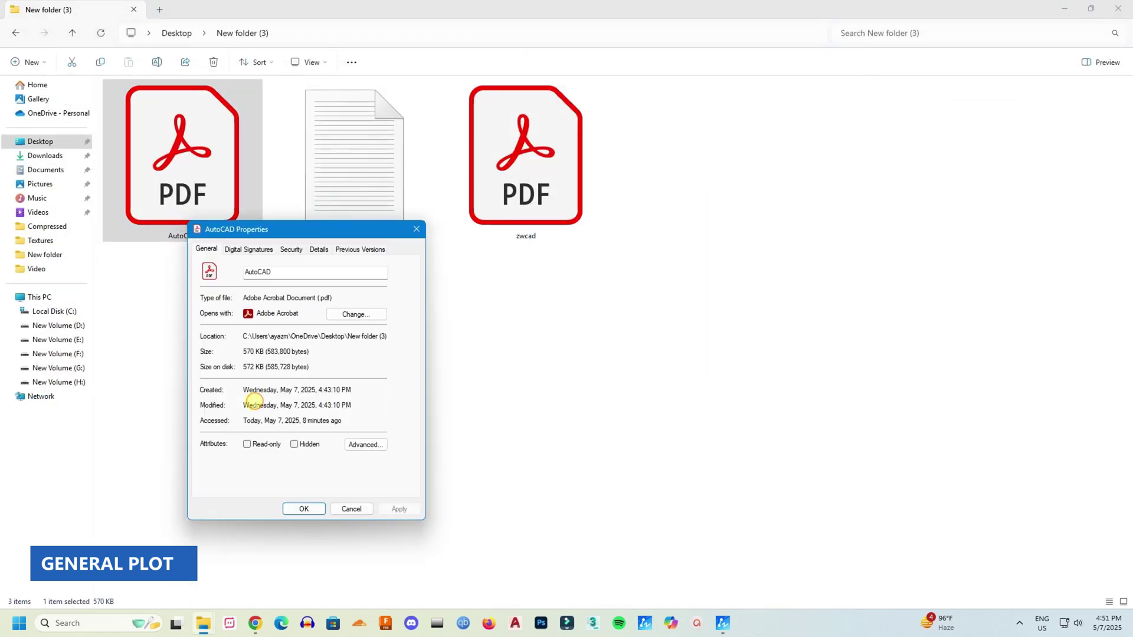
pyautogui.click(421, 233)
pyautogui.click(511, 207)
pyautogui.rightClick(512, 207)
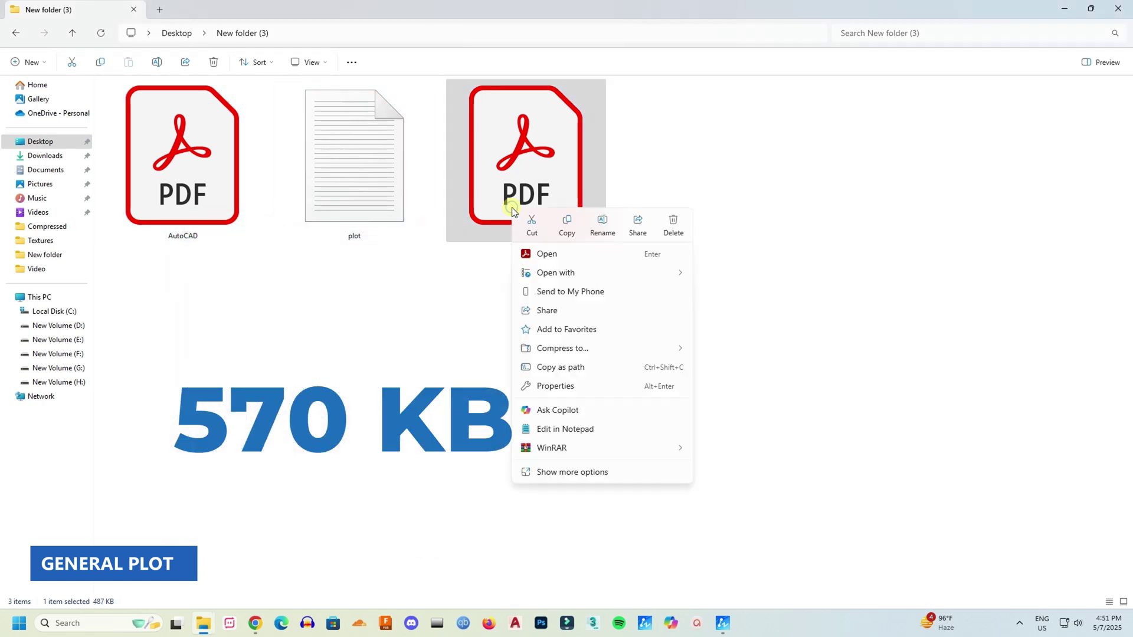
pyautogui.click(568, 395)
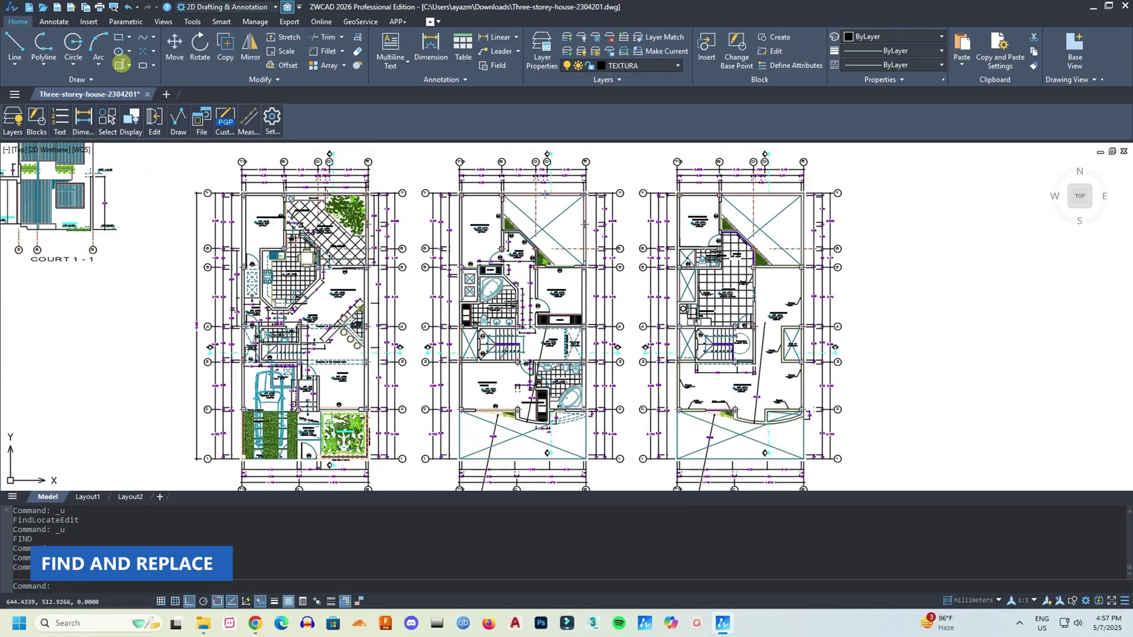
# Step: Switch to the Tools ribbon and zoom in on the kitchen's P-2 door tag
pyautogui.click(192, 23)
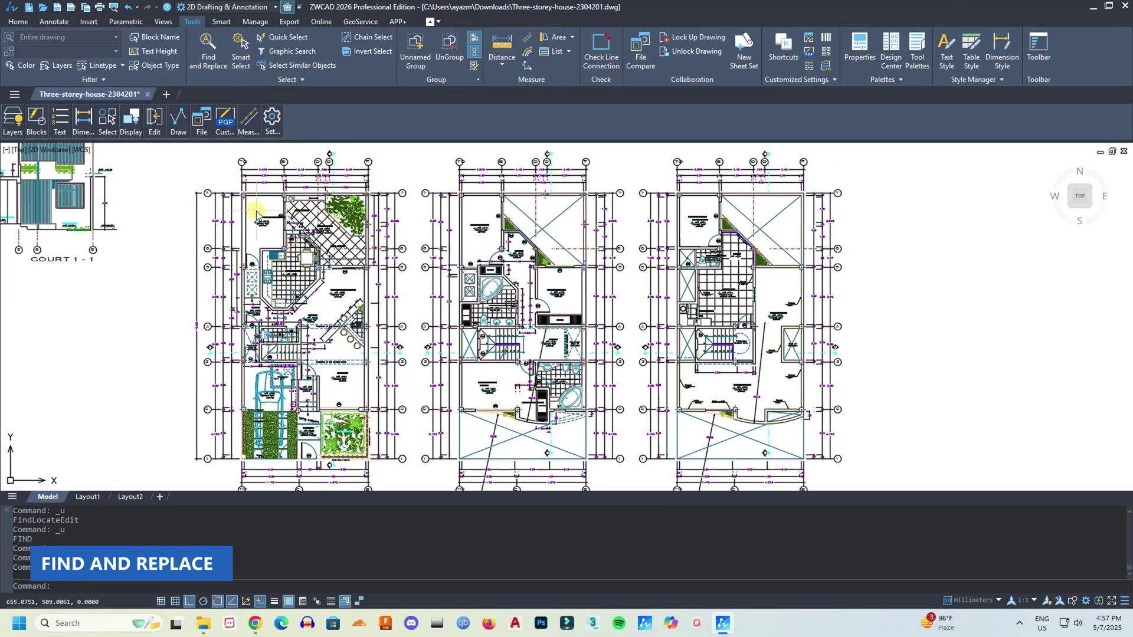
pyautogui.scroll(6, 256, 211)
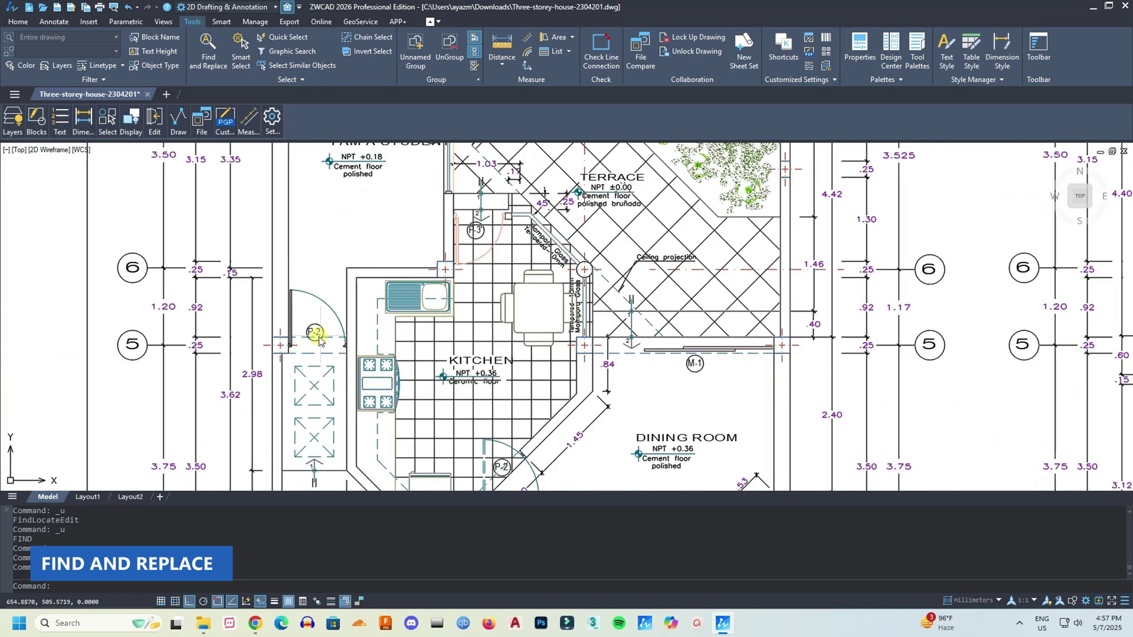
pyautogui.scroll(5, 318, 341)
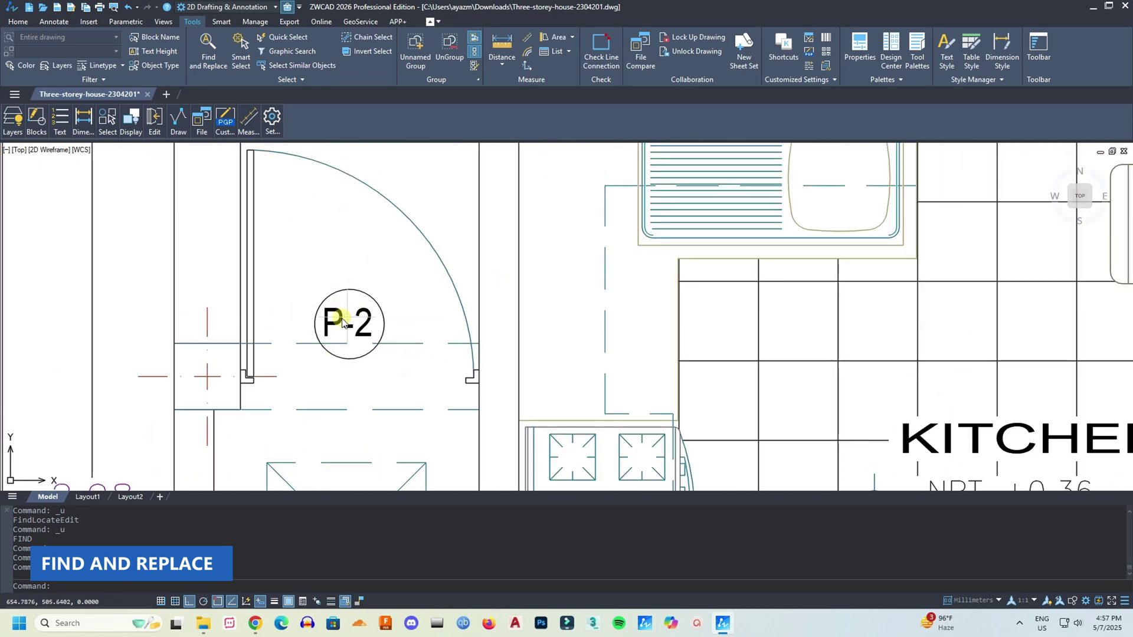
# Step: Search the drawing for P-2 and zoom to each match, ending at the kitchen tag
pyautogui.click(208, 52)
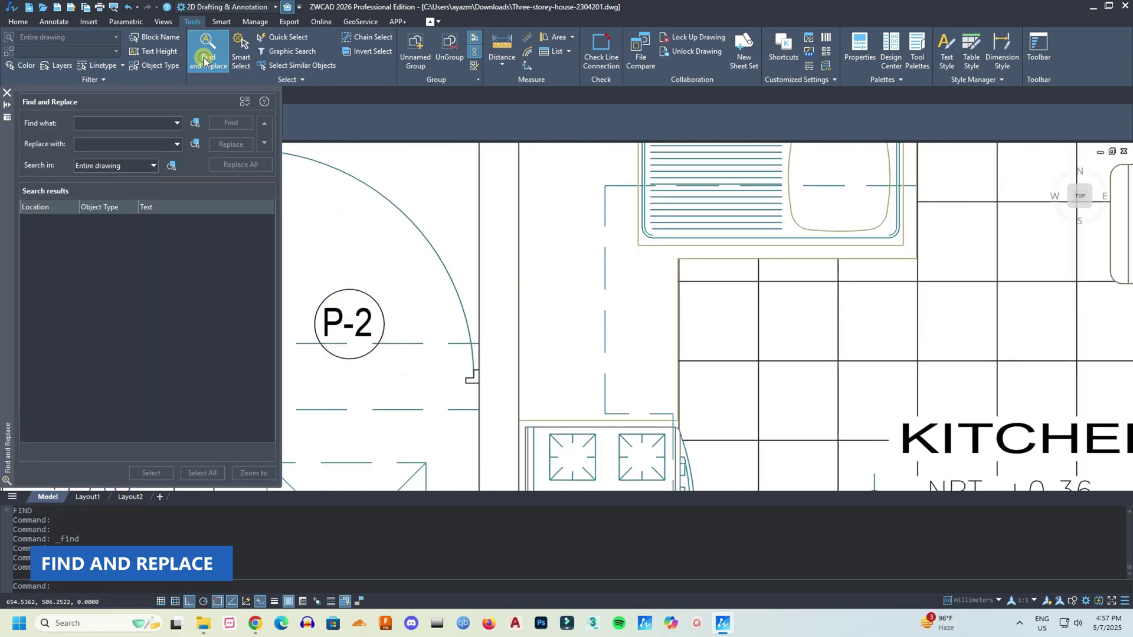
pyautogui.click(120, 125)
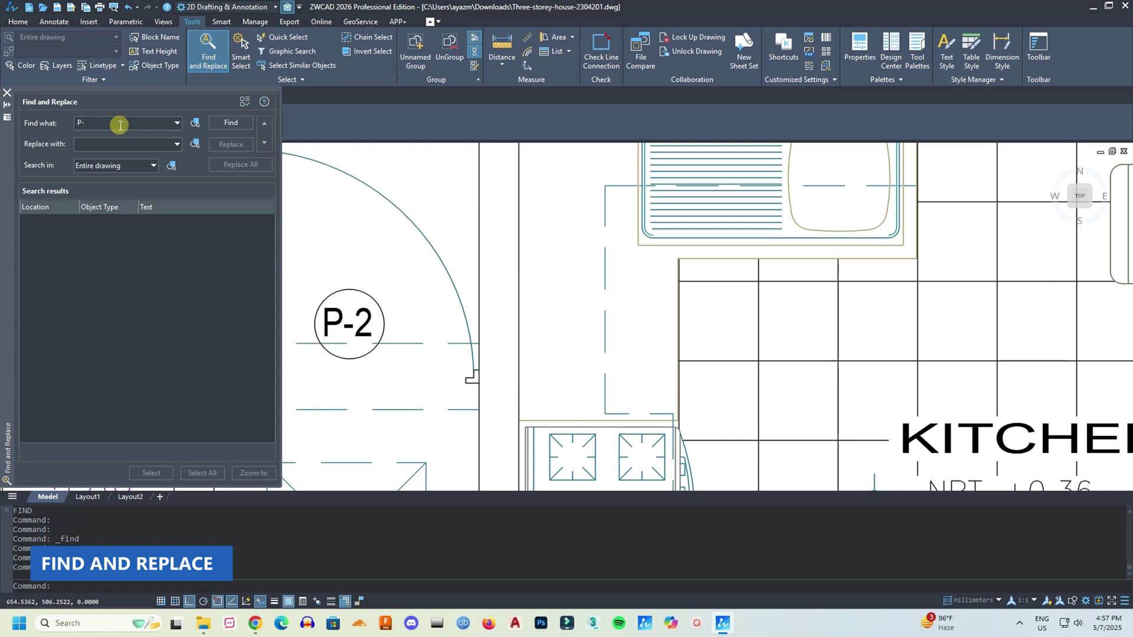
pyautogui.click(221, 122)
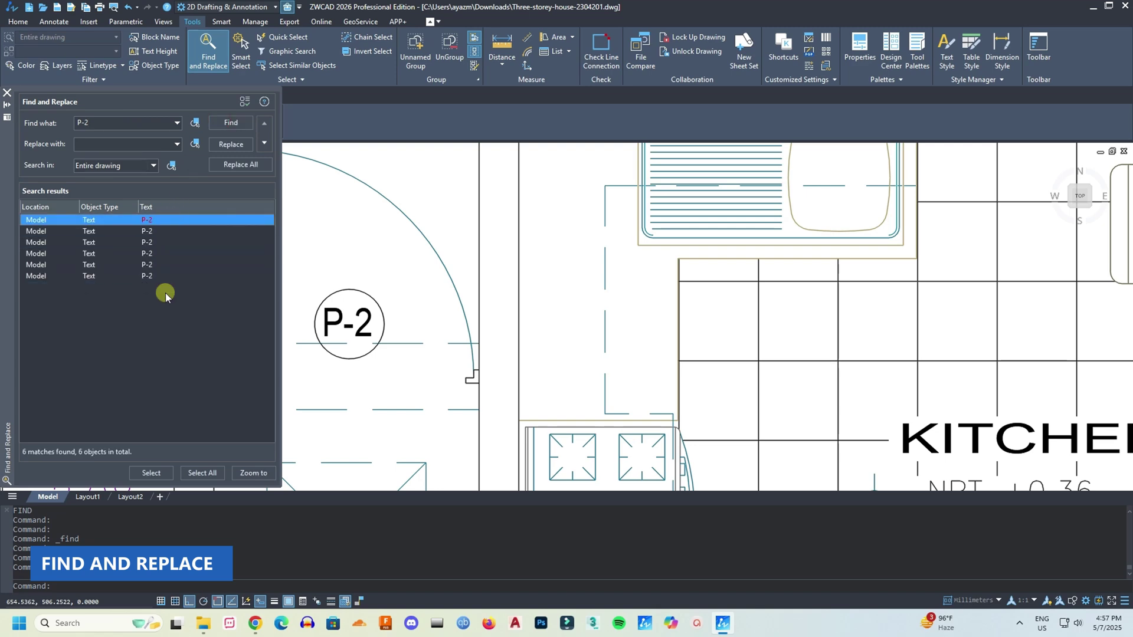
pyautogui.doubleClick(140, 220)
pyautogui.doubleClick(144, 231)
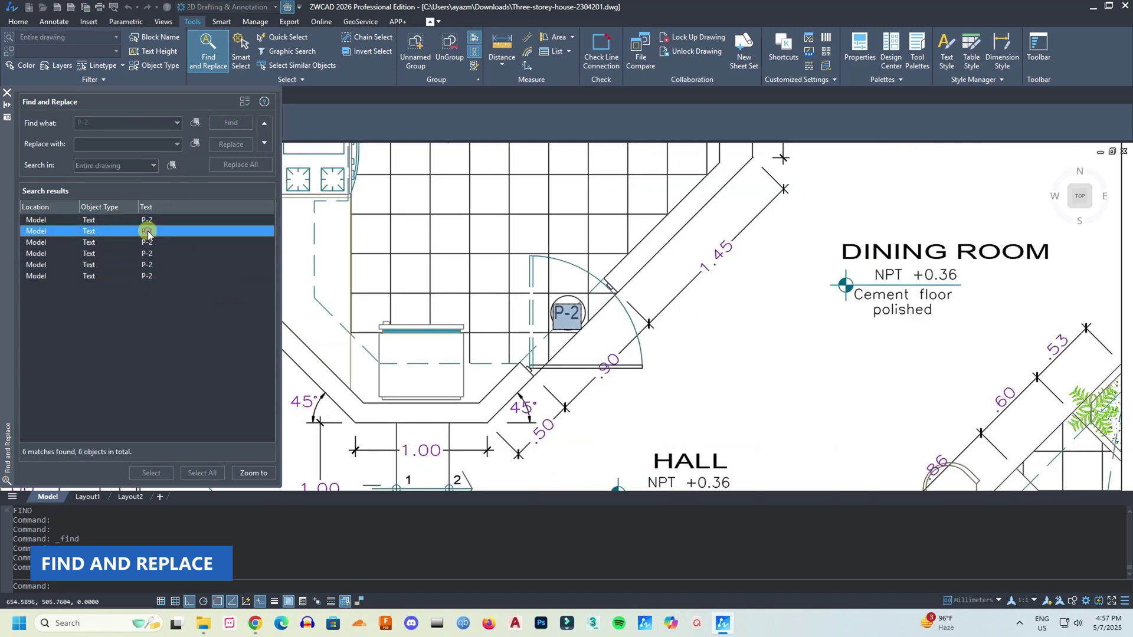
pyautogui.doubleClick(144, 242)
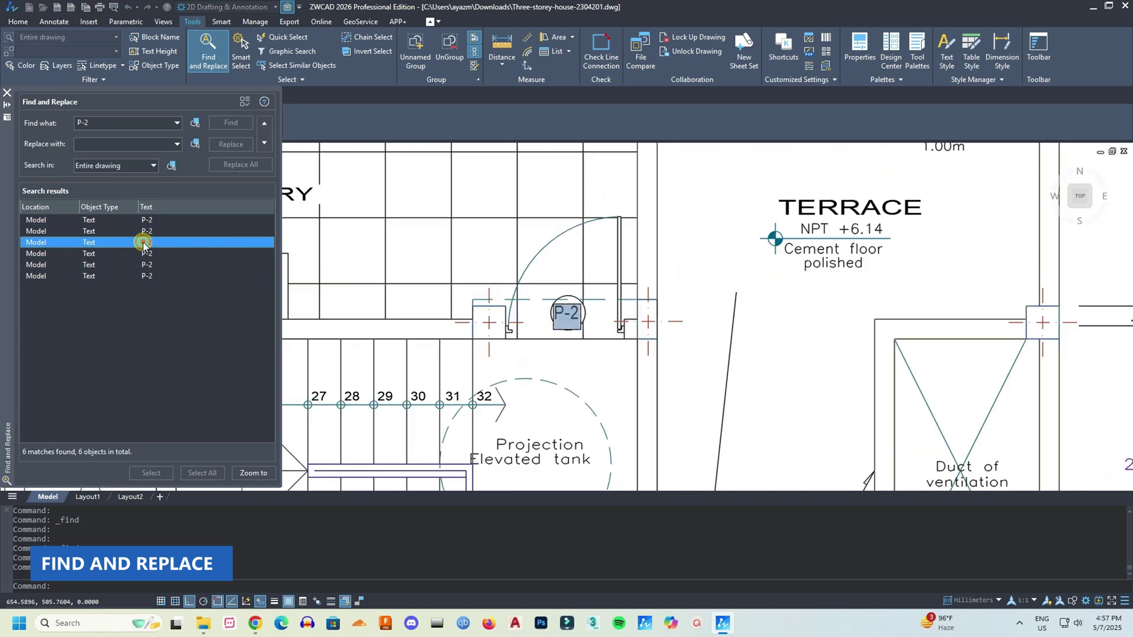
pyautogui.doubleClick(142, 220)
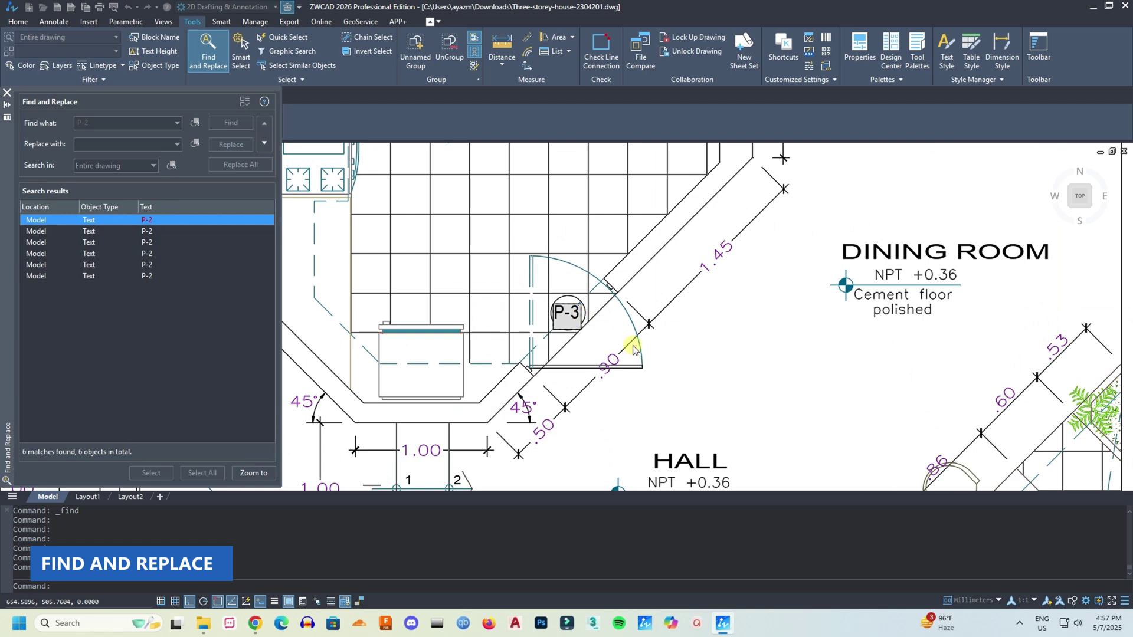
pyautogui.doubleClick(149, 231)
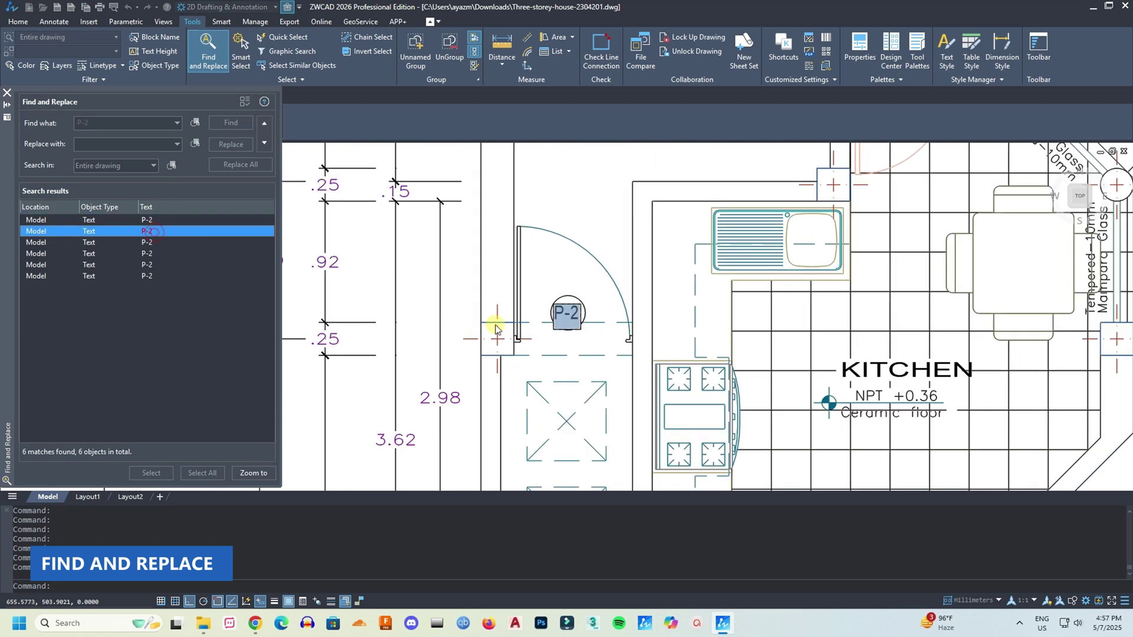
# Step: Edit the kitchen door tag text from P-2 to P-3
pyautogui.click(566, 313)
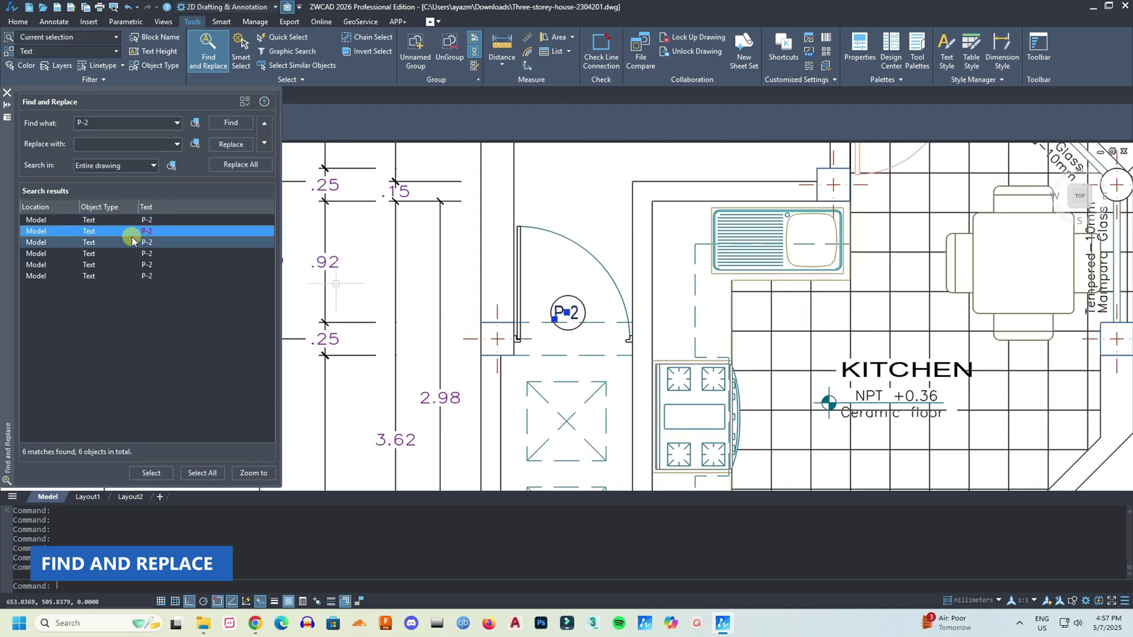
pyautogui.doubleClick(566, 313)
pyautogui.write('3')
pyautogui.click(596, 289)
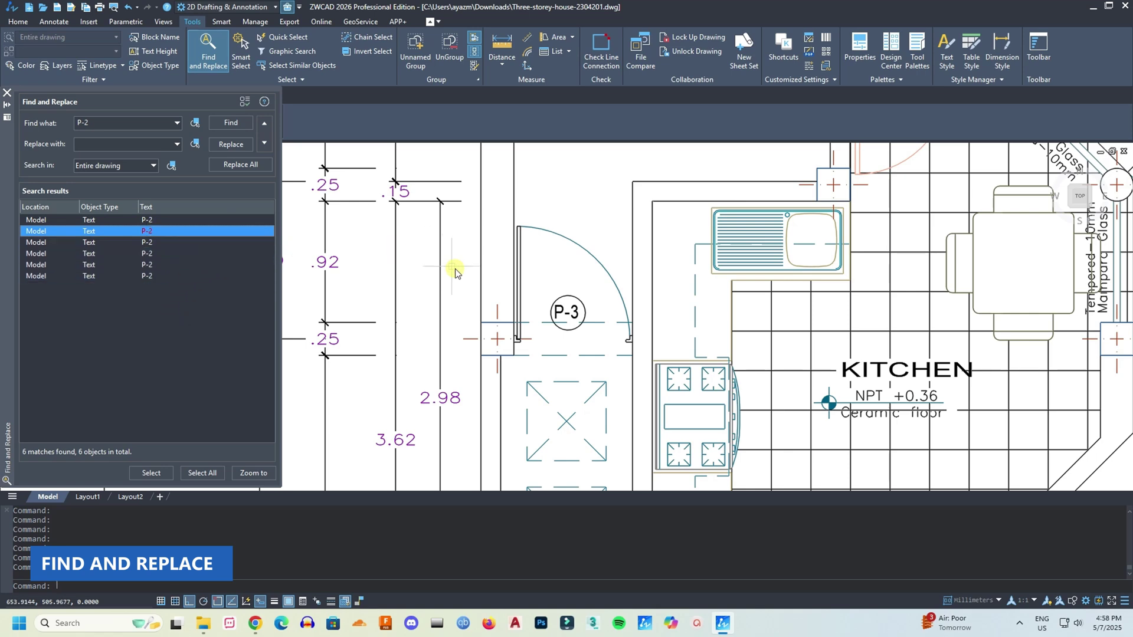
# Step: Select all six found P-2 texts, then close the Find and Replace panel
pyautogui.click(202, 473)
pyautogui.scroll(-10, 413, 301)
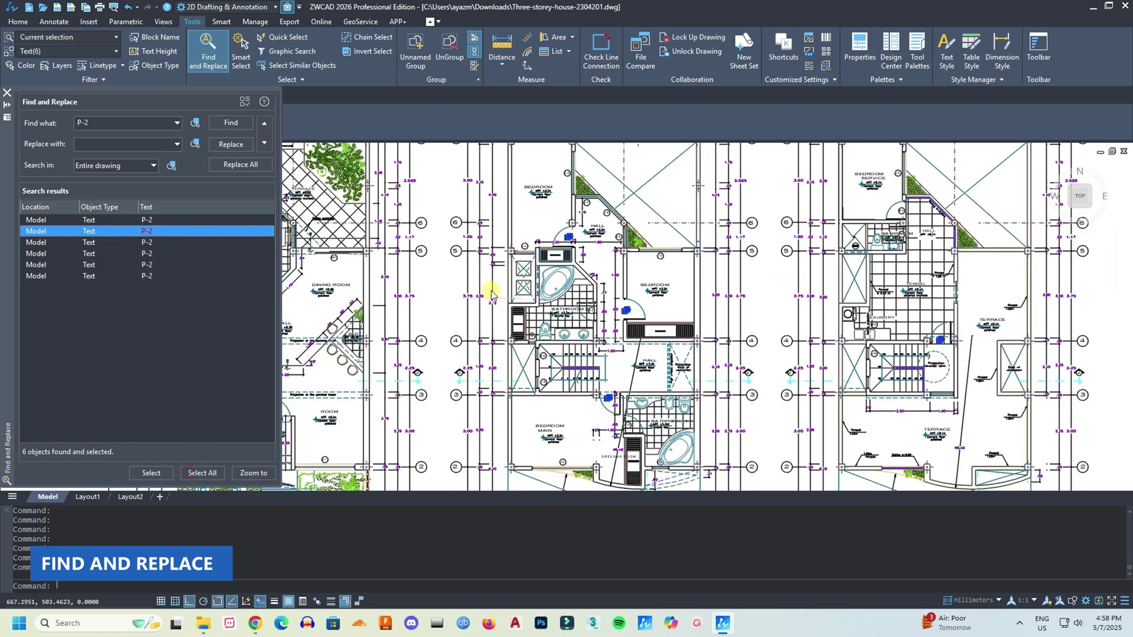
pyautogui.scroll(2, 413, 303)
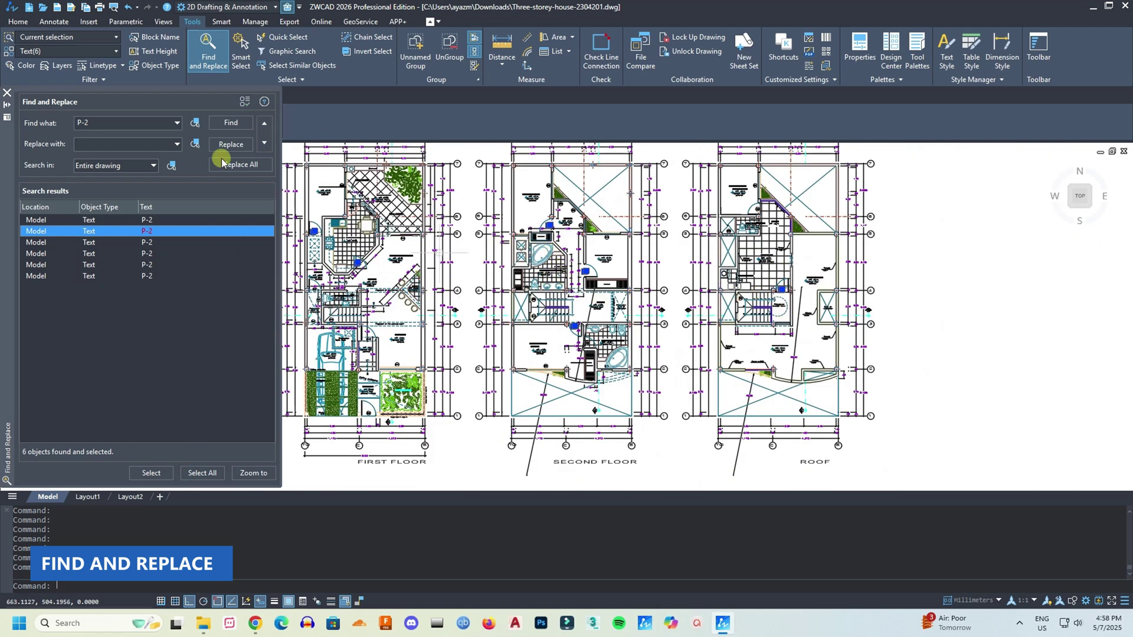
pyautogui.click(7, 94)
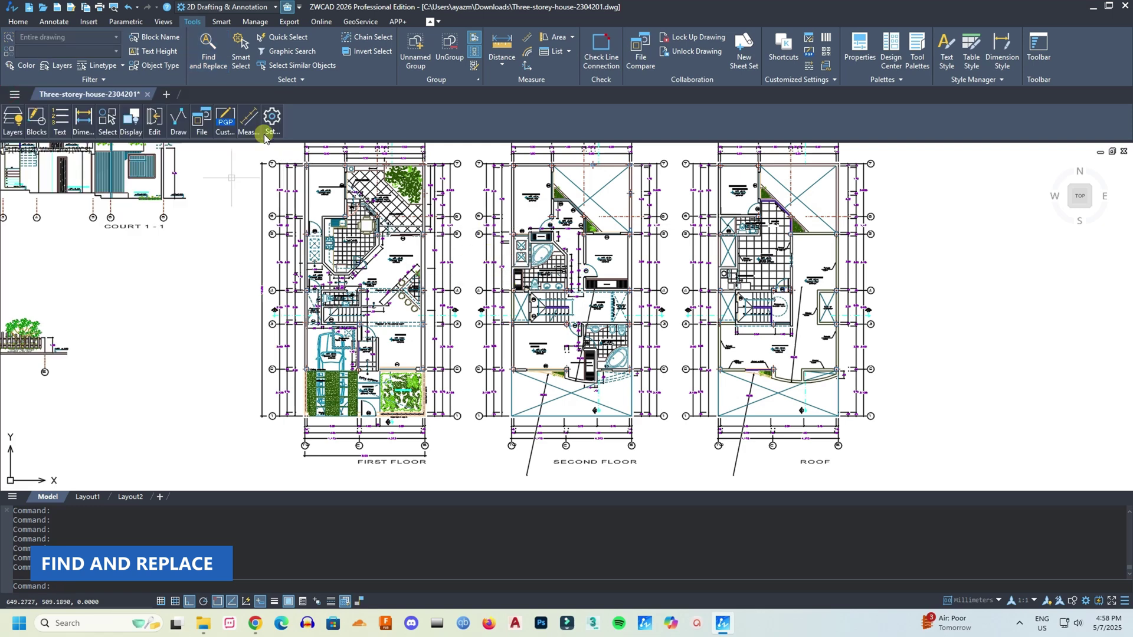
# Step: In Smart Select, toggle selection of all hatches, lines, radial dimensions and 463 text objects
pyautogui.click(242, 63)
pyautogui.click(142, 234)
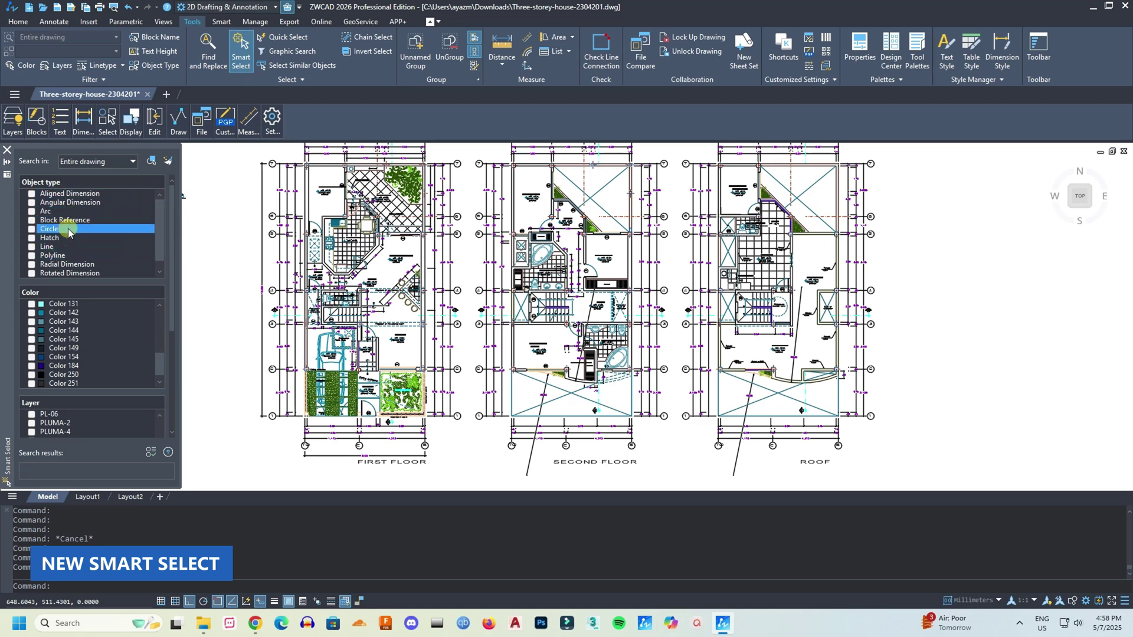
pyautogui.click(31, 238)
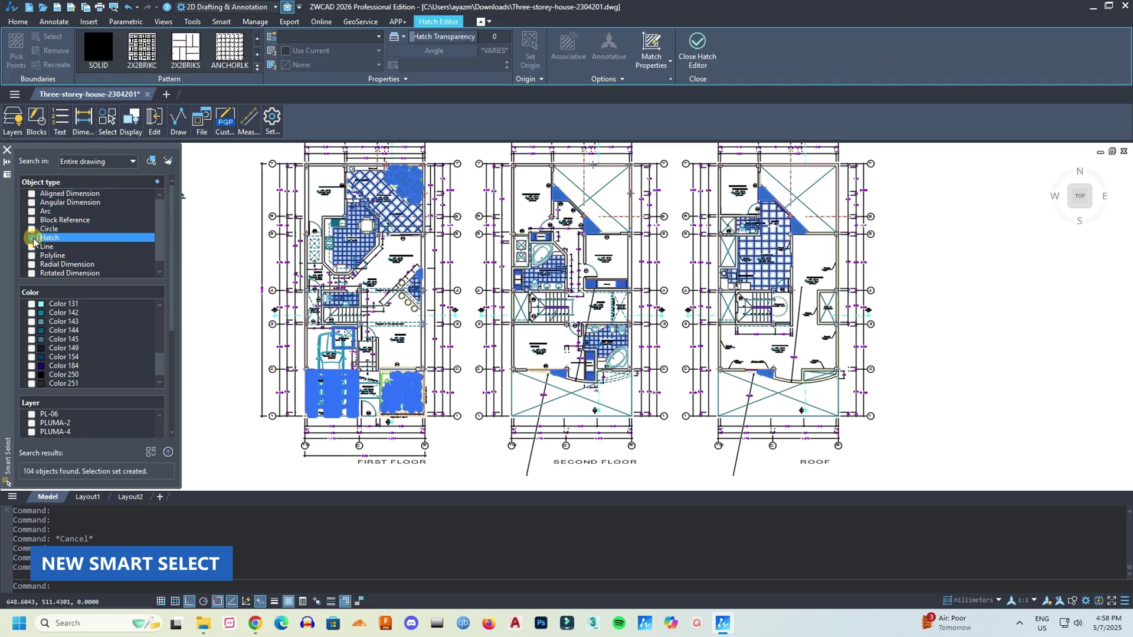
pyautogui.click(32, 238)
pyautogui.click(32, 238)
pyautogui.click(32, 238)
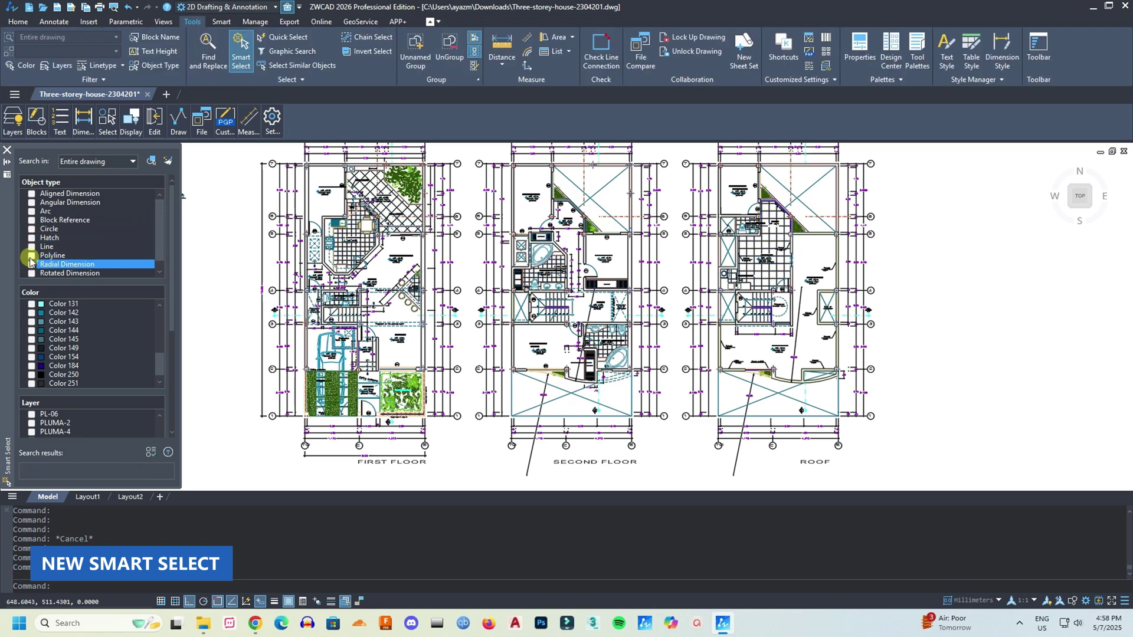
pyautogui.click(32, 248)
pyautogui.click(32, 248)
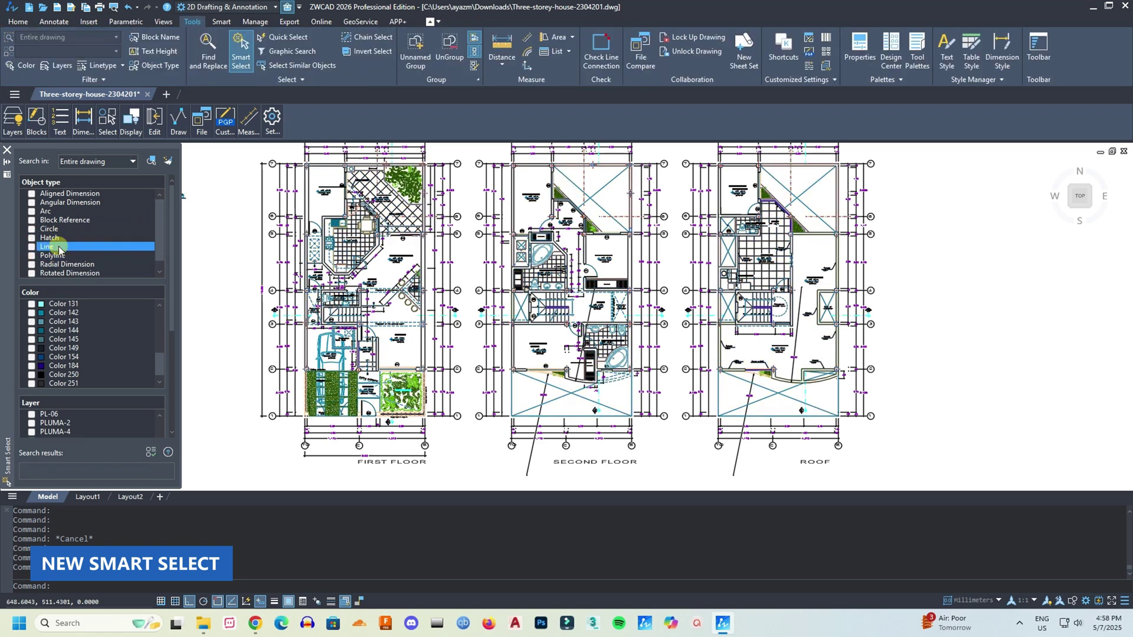
pyautogui.click(31, 265)
pyautogui.click(31, 266)
pyautogui.scroll(-1, 81, 247)
pyautogui.click(31, 273)
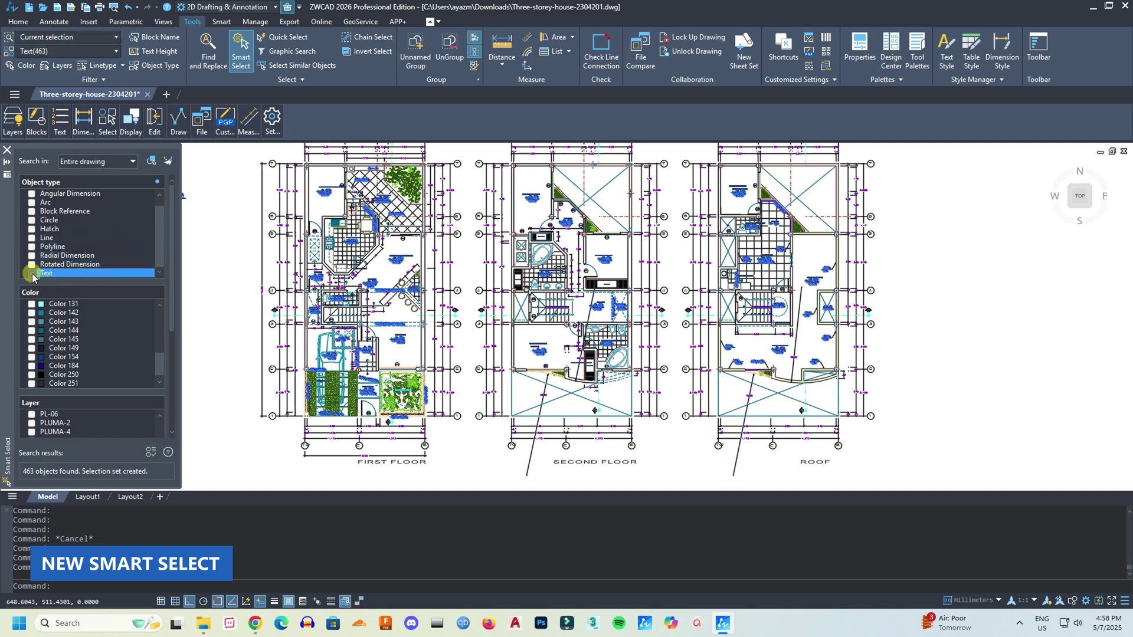
pyautogui.click(31, 273)
# Step: Select Color 250 objects, then tick and untick the VENTANAS layer's 48 objects
pyautogui.scroll(-1, 68, 328)
pyautogui.click(31, 366)
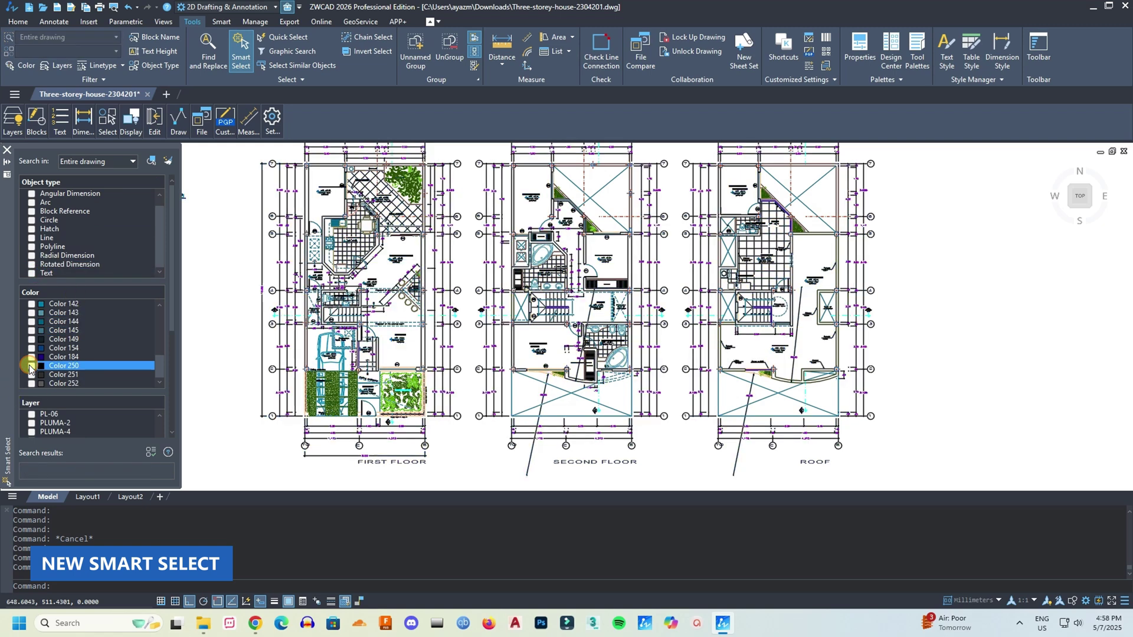
pyautogui.click(106, 411)
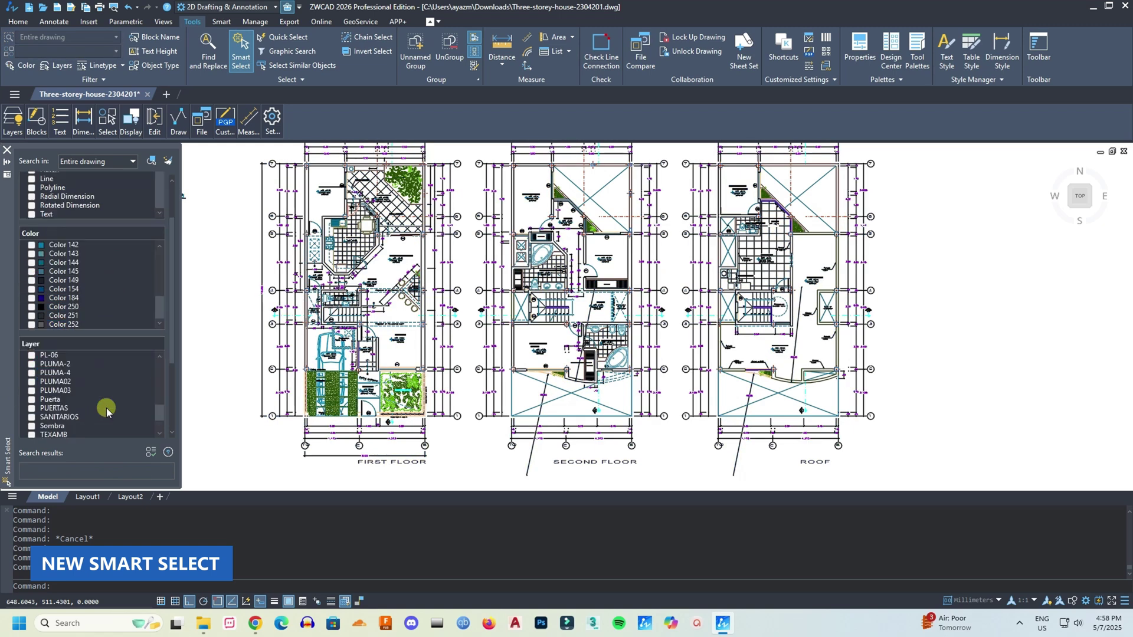
pyautogui.scroll(-2, 105, 405)
pyautogui.click(81, 407)
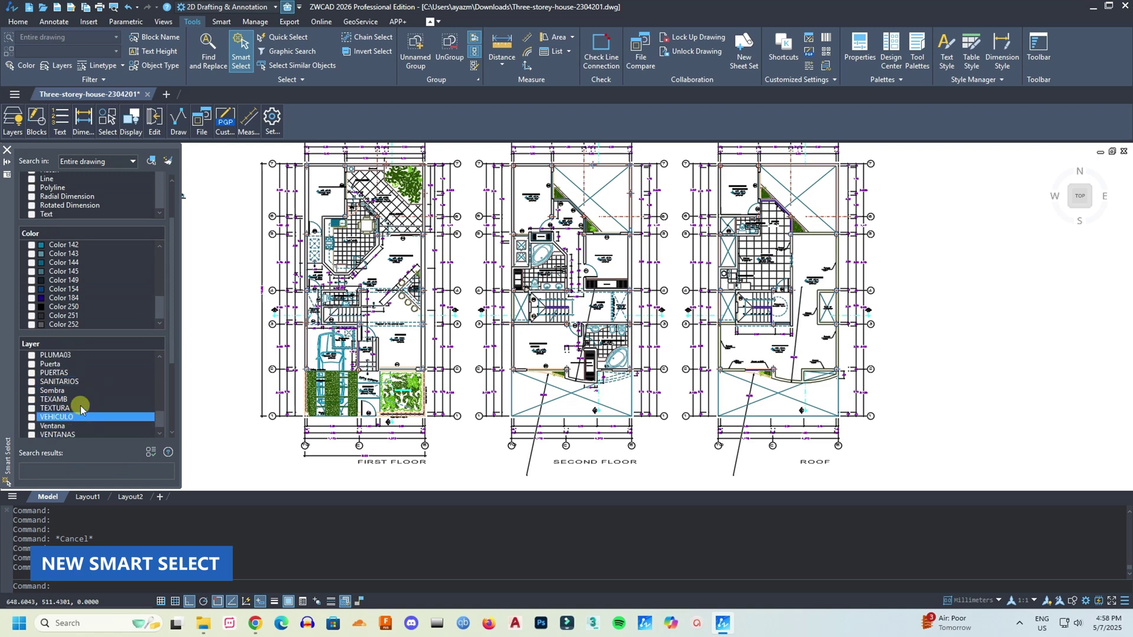
pyautogui.click(87, 399)
pyautogui.click(83, 382)
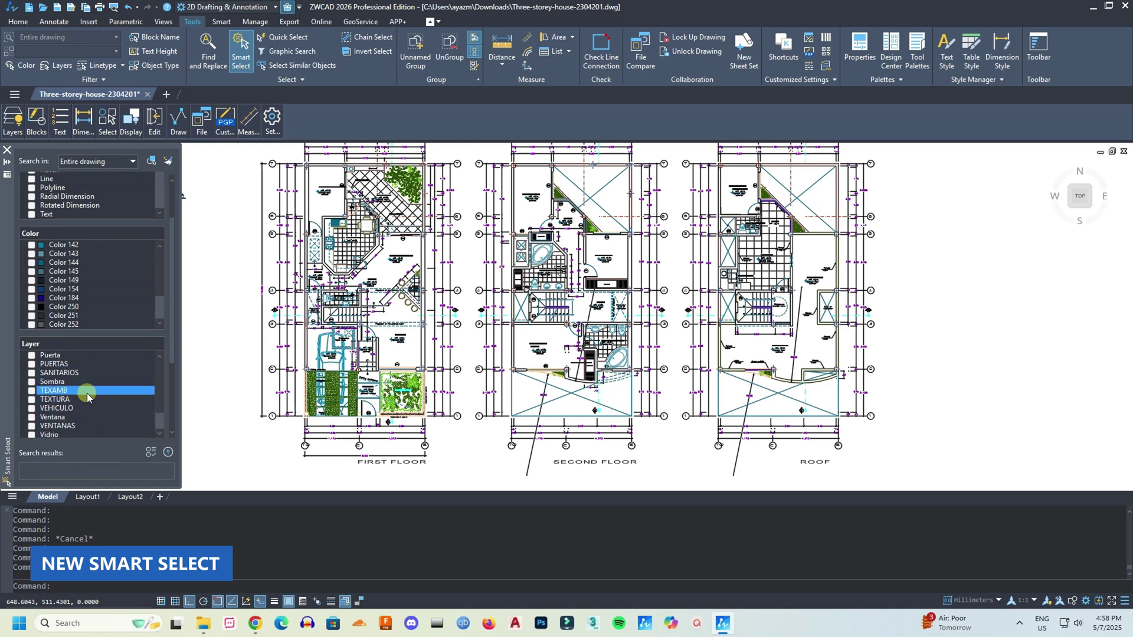
pyautogui.click(40, 426)
pyautogui.click(32, 426)
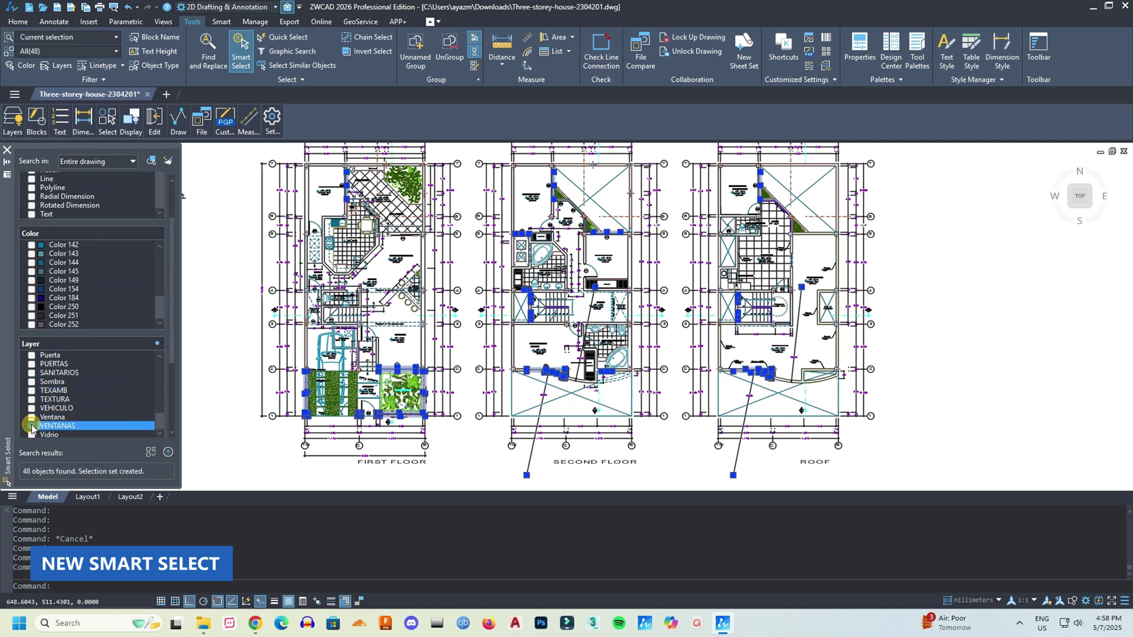
pyautogui.click(32, 425)
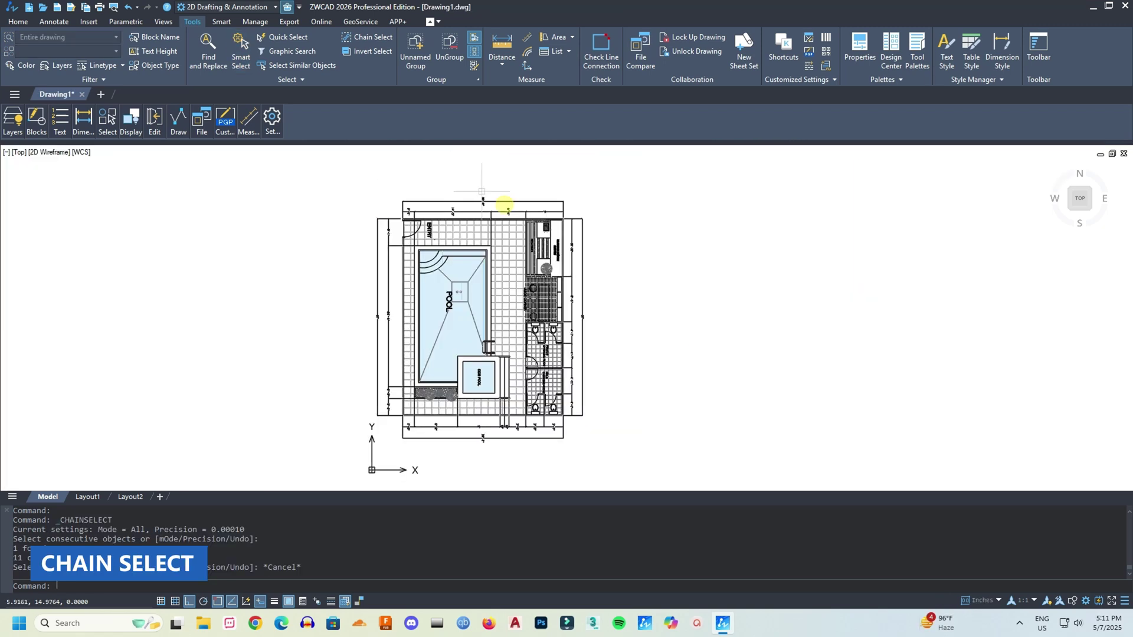
# Step: Manually select the top wall line and its lower edge line in the pool plan
pyautogui.scroll(5, 506, 207)
pyautogui.scroll(-3, 509, 299)
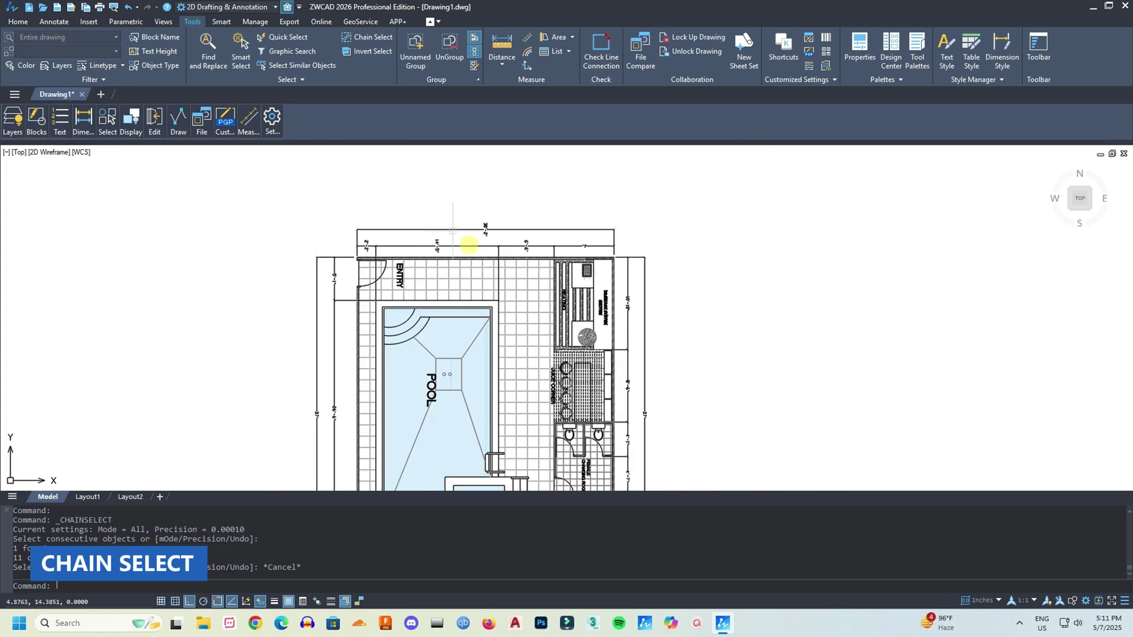
pyautogui.scroll(5, 469, 244)
pyautogui.click(396, 281)
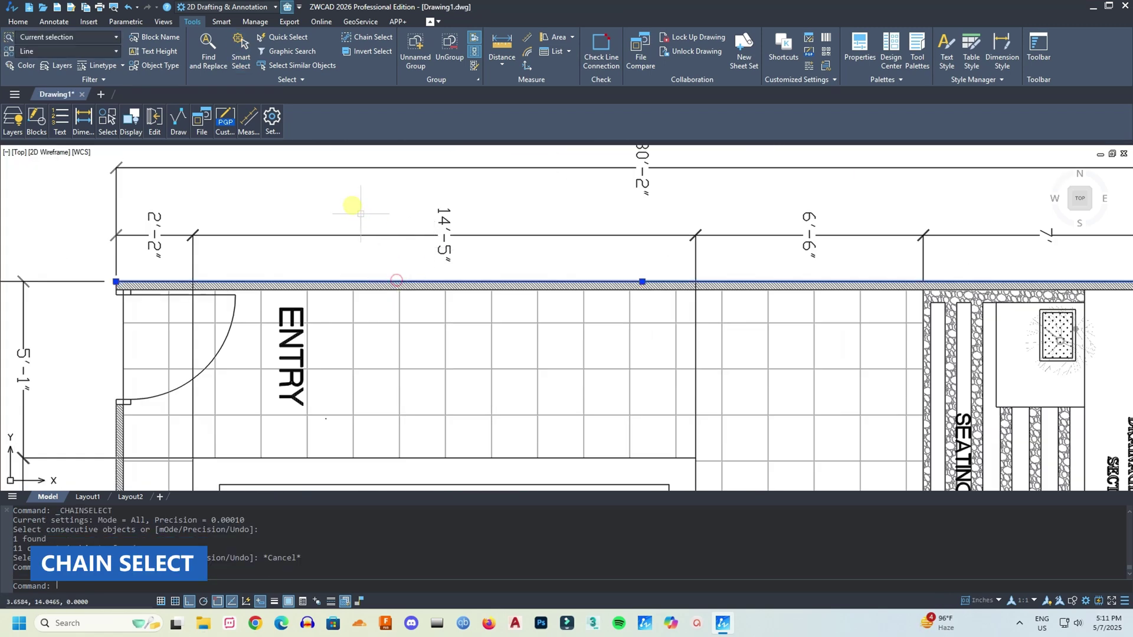
pyautogui.scroll(-5, 716, 244)
pyautogui.scroll(6, 632, 217)
pyautogui.scroll(3, 485, 231)
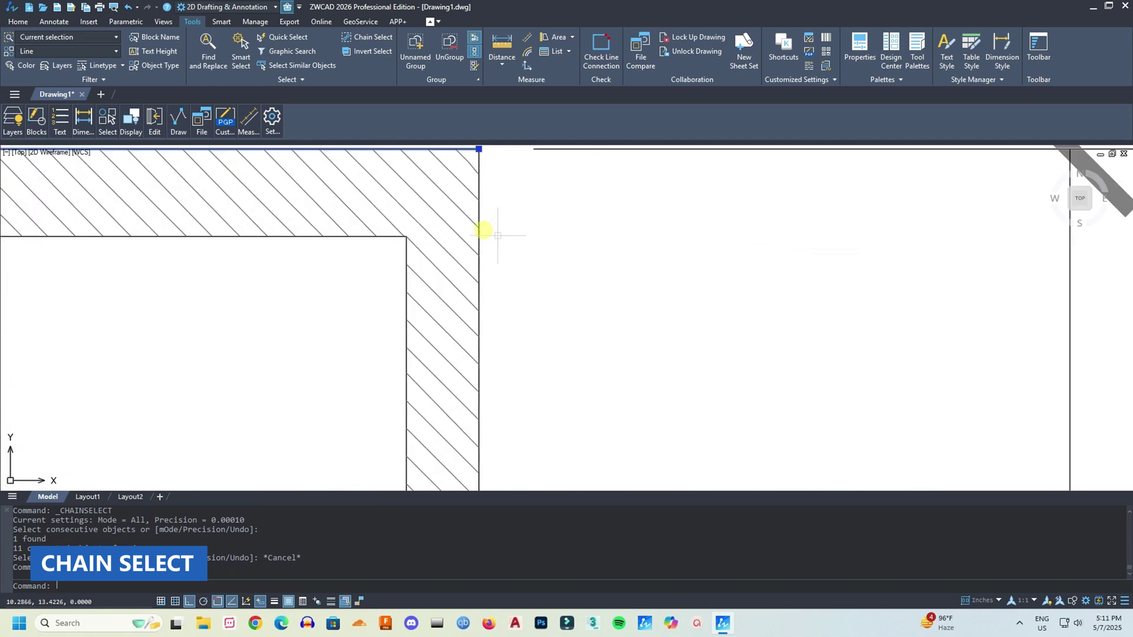
pyautogui.scroll(-8, 628, 217)
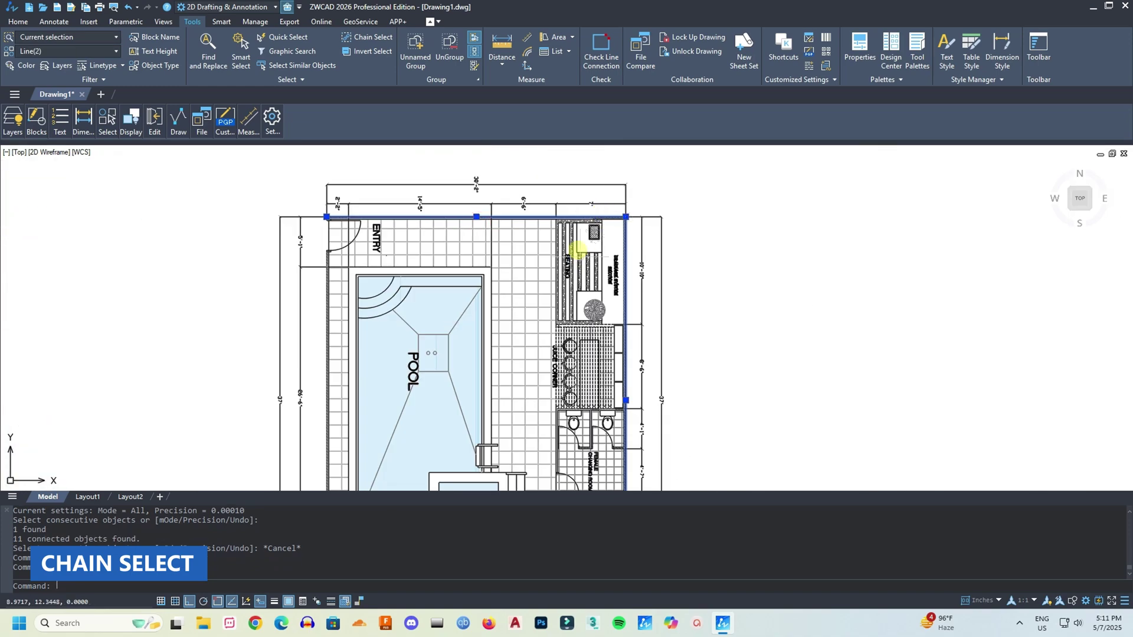
pyautogui.scroll(5, 552, 399)
pyautogui.scroll(6, 549, 260)
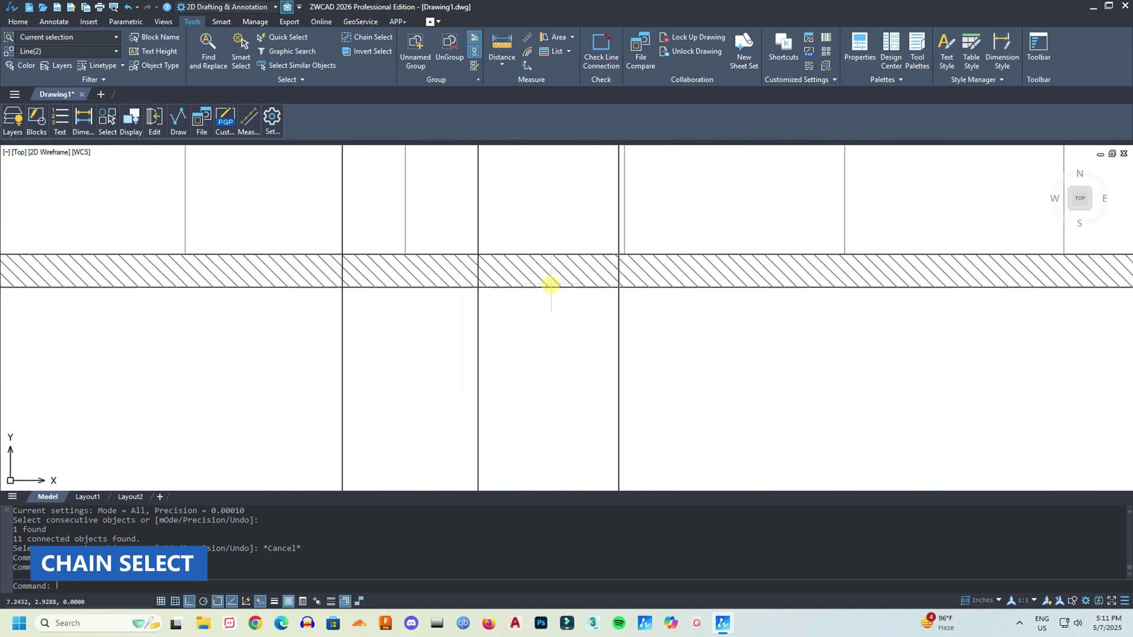
pyautogui.click(551, 288)
pyautogui.scroll(-6, 525, 354)
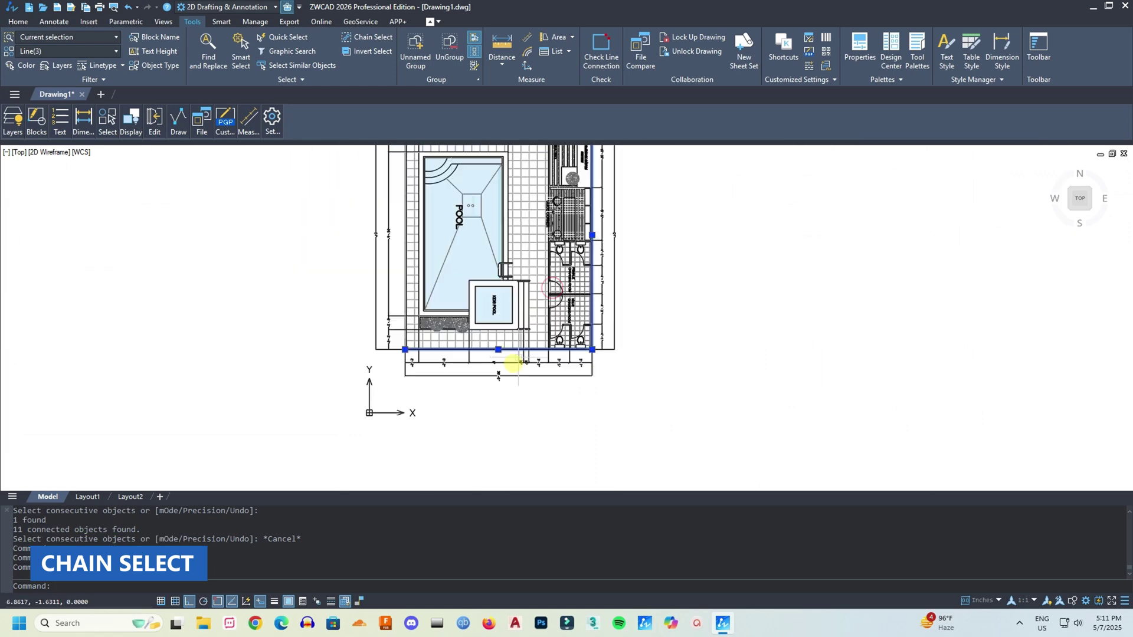
pyautogui.moveTo(485, 327); pyautogui.dragTo(456, 389, button='middle')
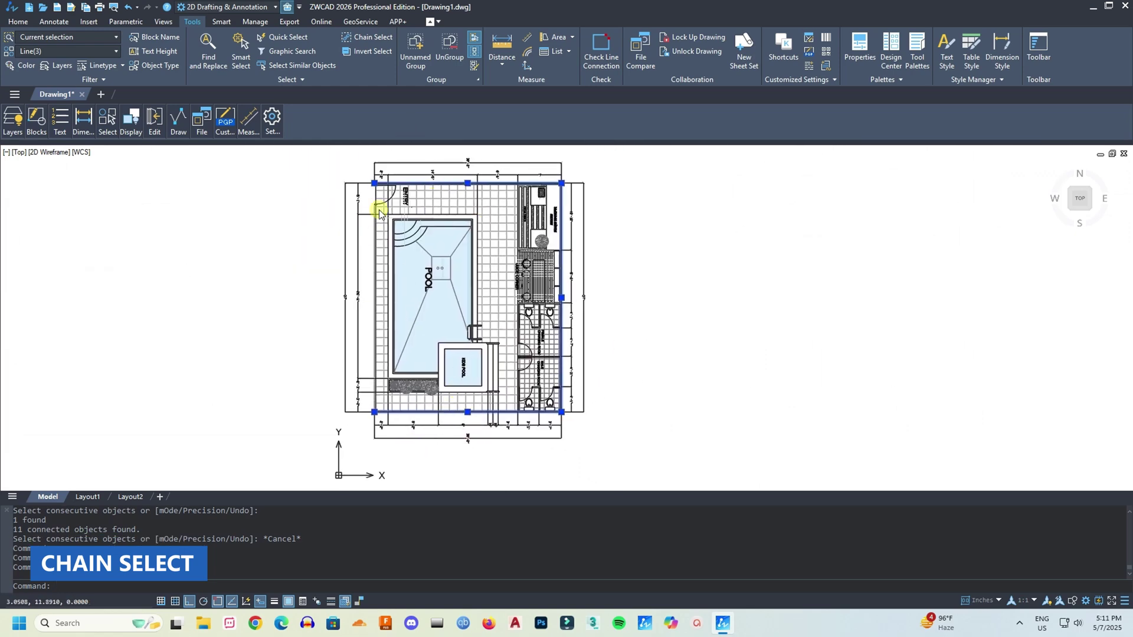
# Step: Clear the selection and Chain Select from the entry wall, capturing 11 connected objects
pyautogui.press('Escape')
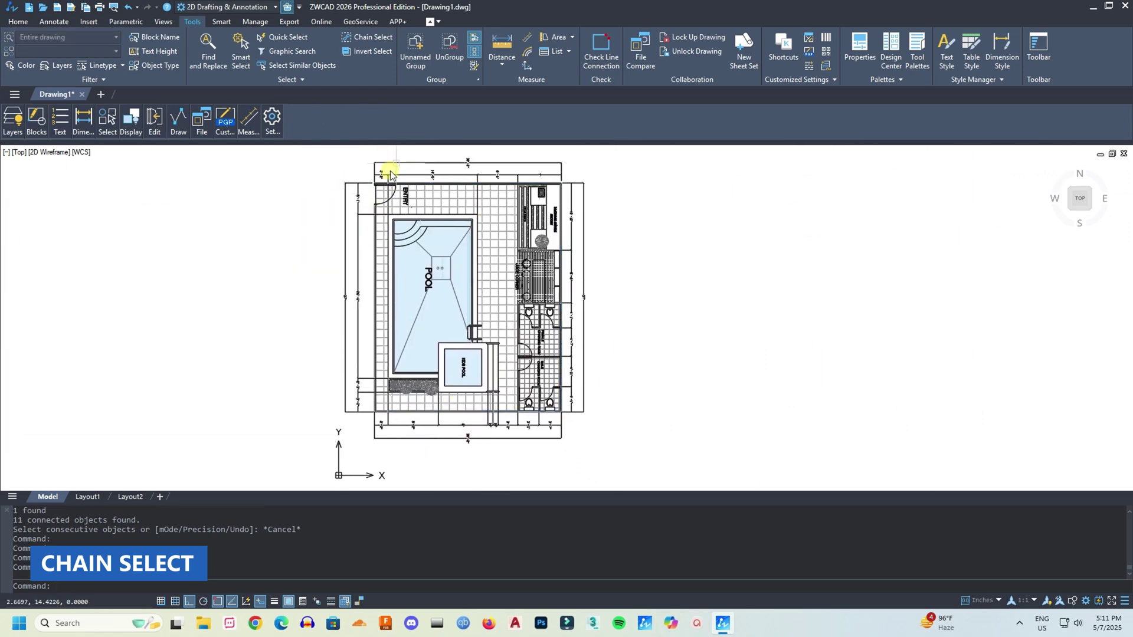
pyautogui.click(365, 39)
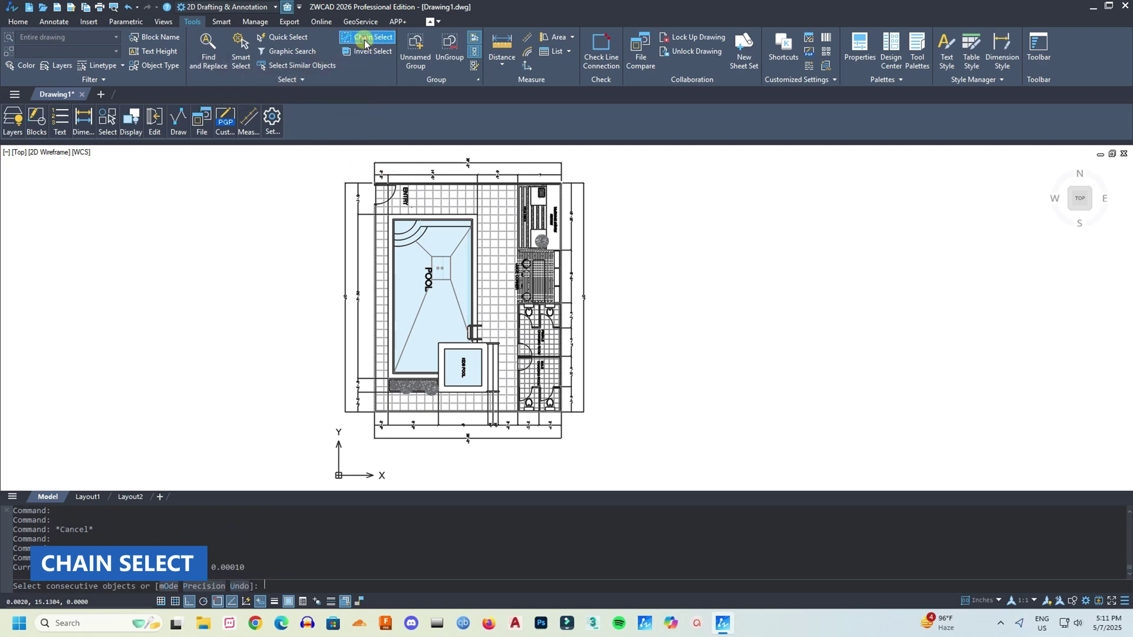
pyautogui.scroll(9, 404, 188)
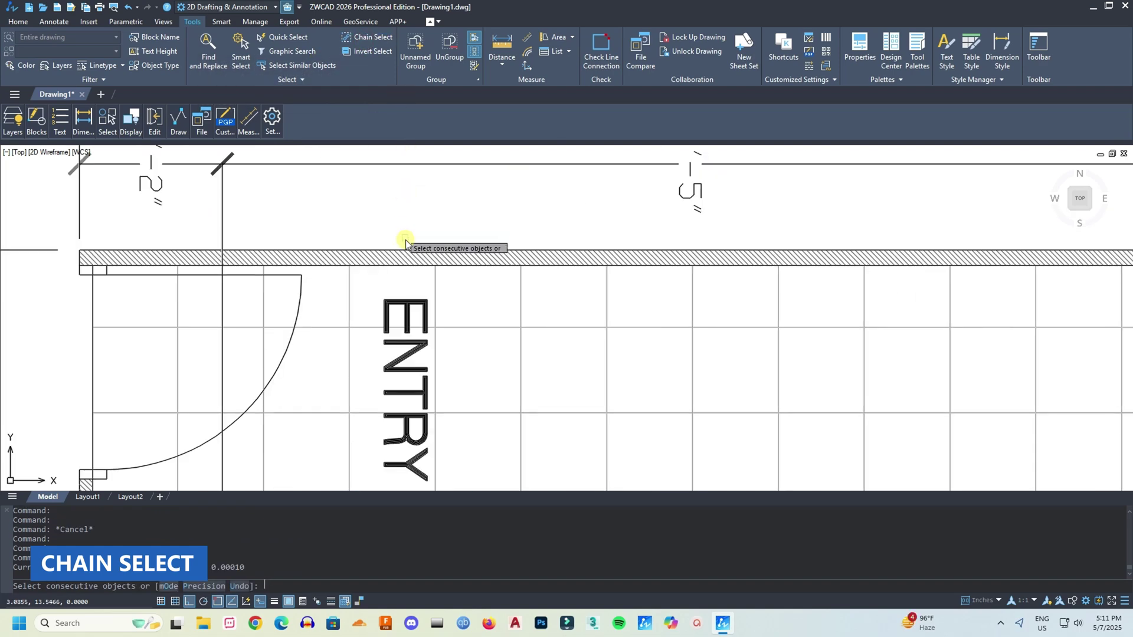
pyautogui.click(408, 252)
pyautogui.scroll(-9, 375, 157)
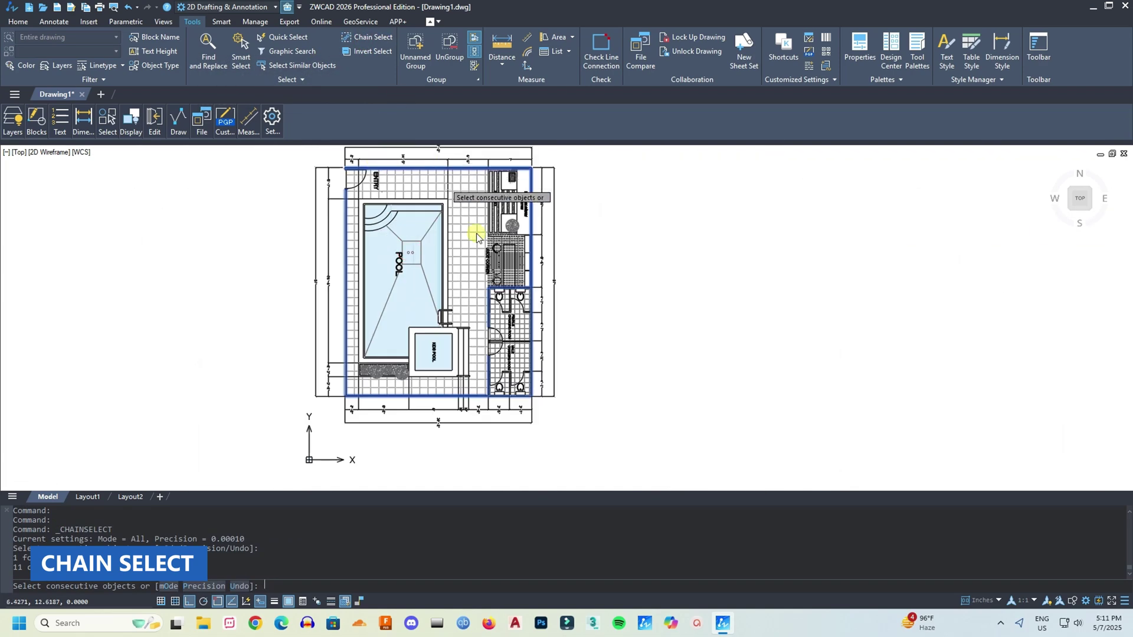
pyautogui.press('Return')
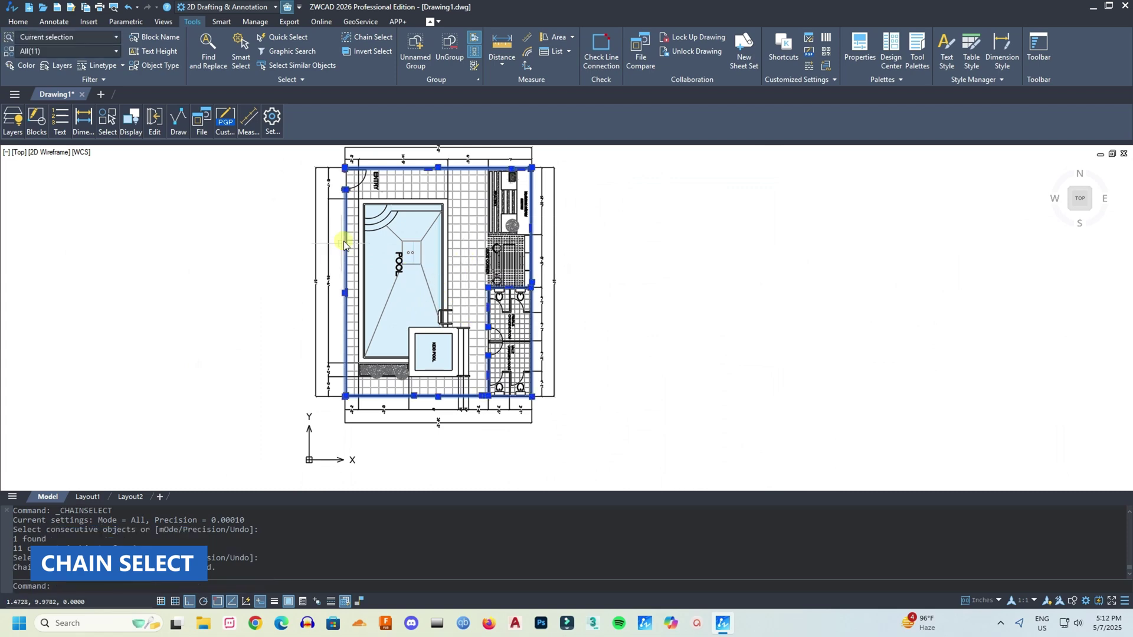
pyautogui.scroll(5, 343, 244)
pyautogui.scroll(-5, 356, 253)
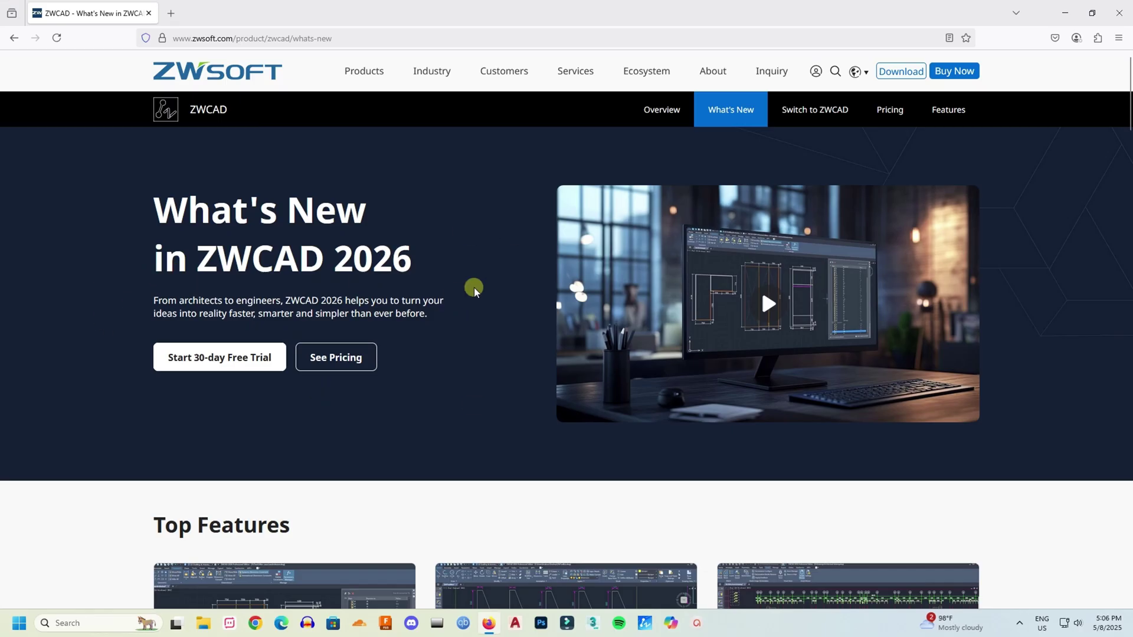
pyautogui.scroll(-5, 475, 255)
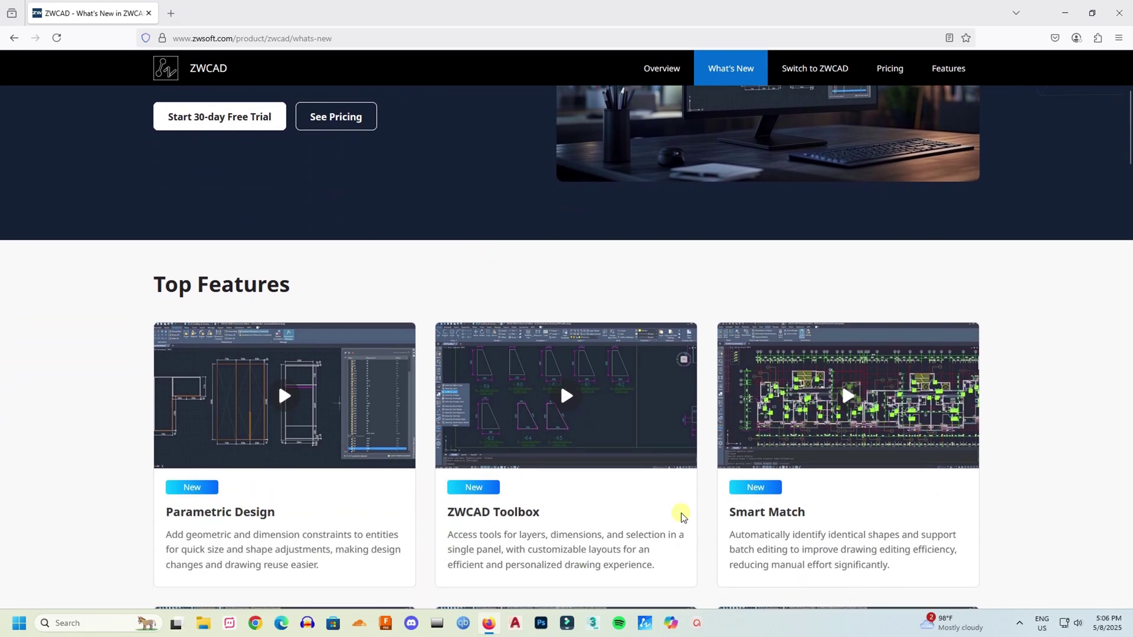
pyautogui.scroll(-8, 1000, 473)
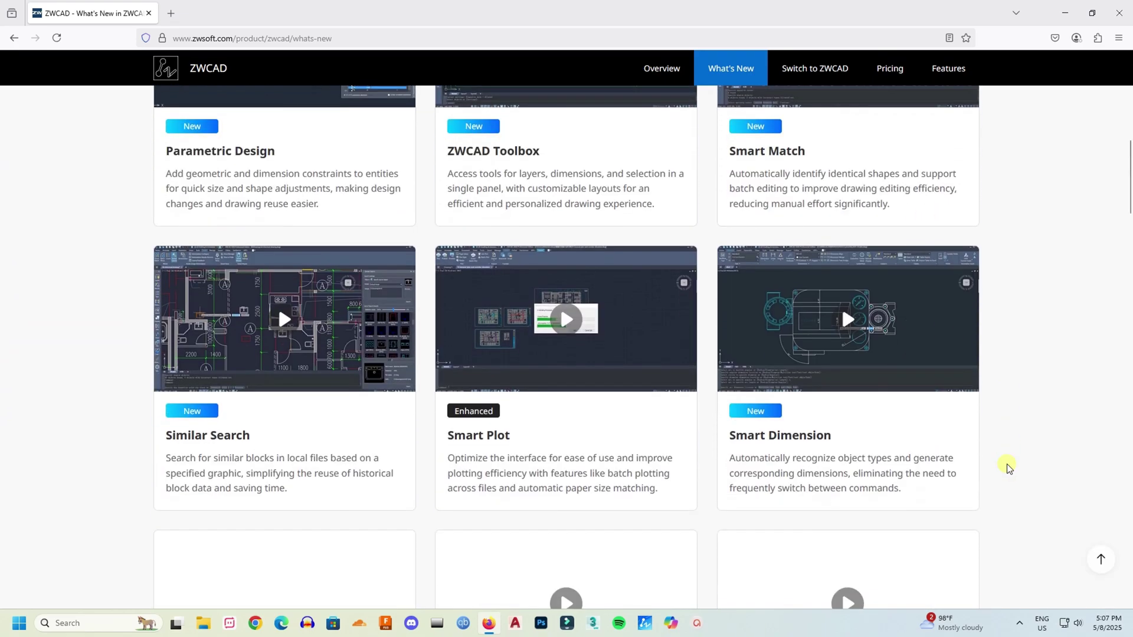
pyautogui.scroll(-5, 1009, 467)
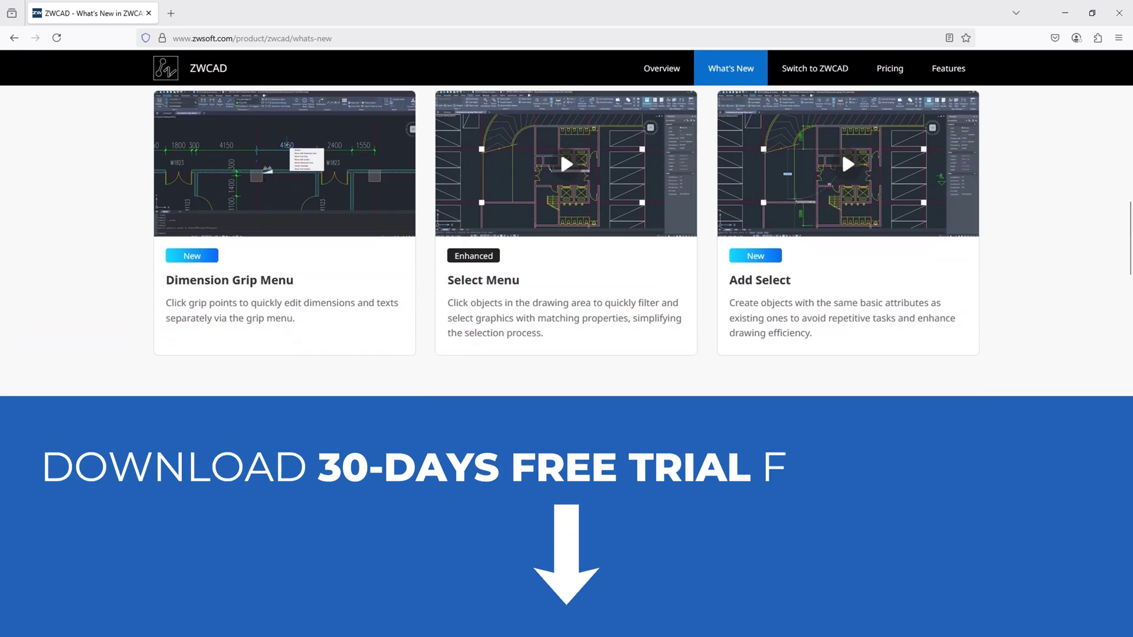
pyautogui.scroll(-5, 566, 354)
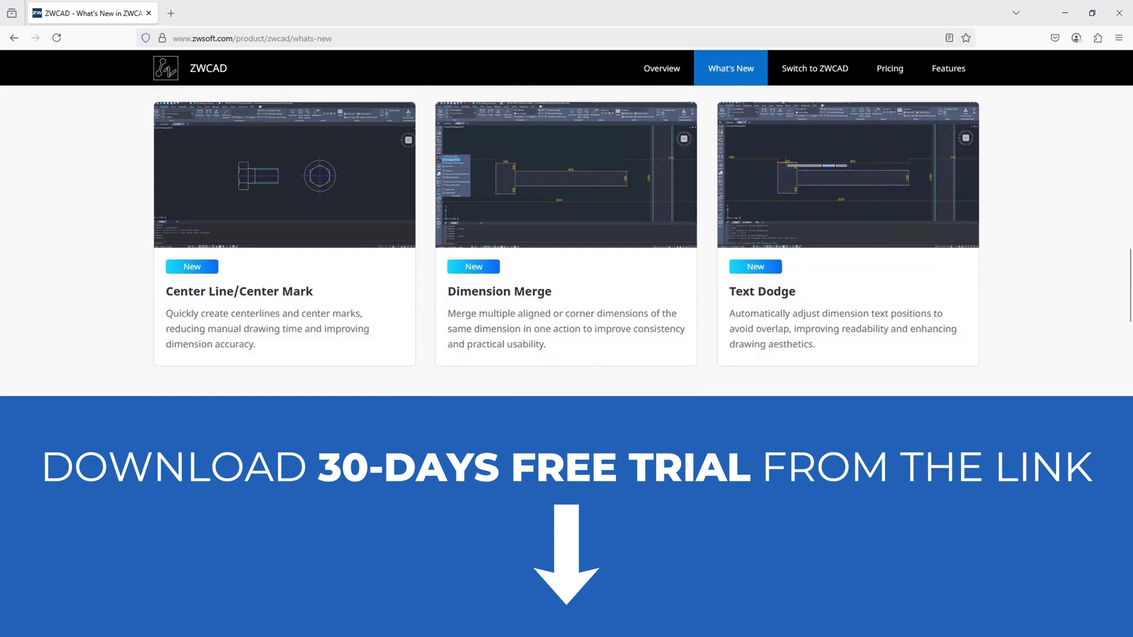
pyautogui.scroll(20, 841, 243)
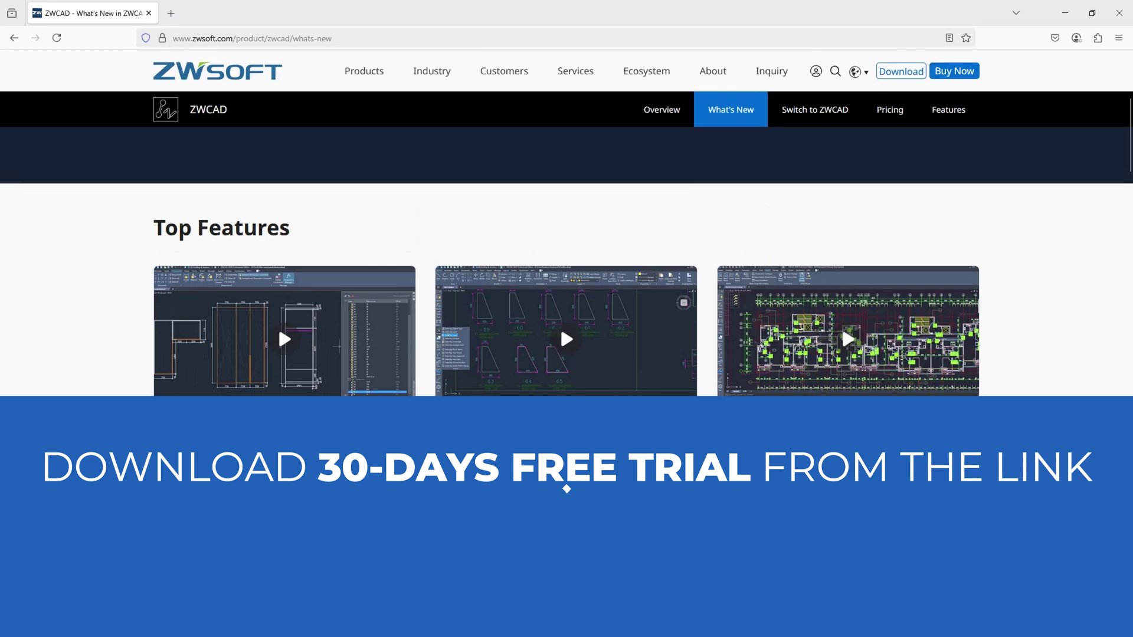